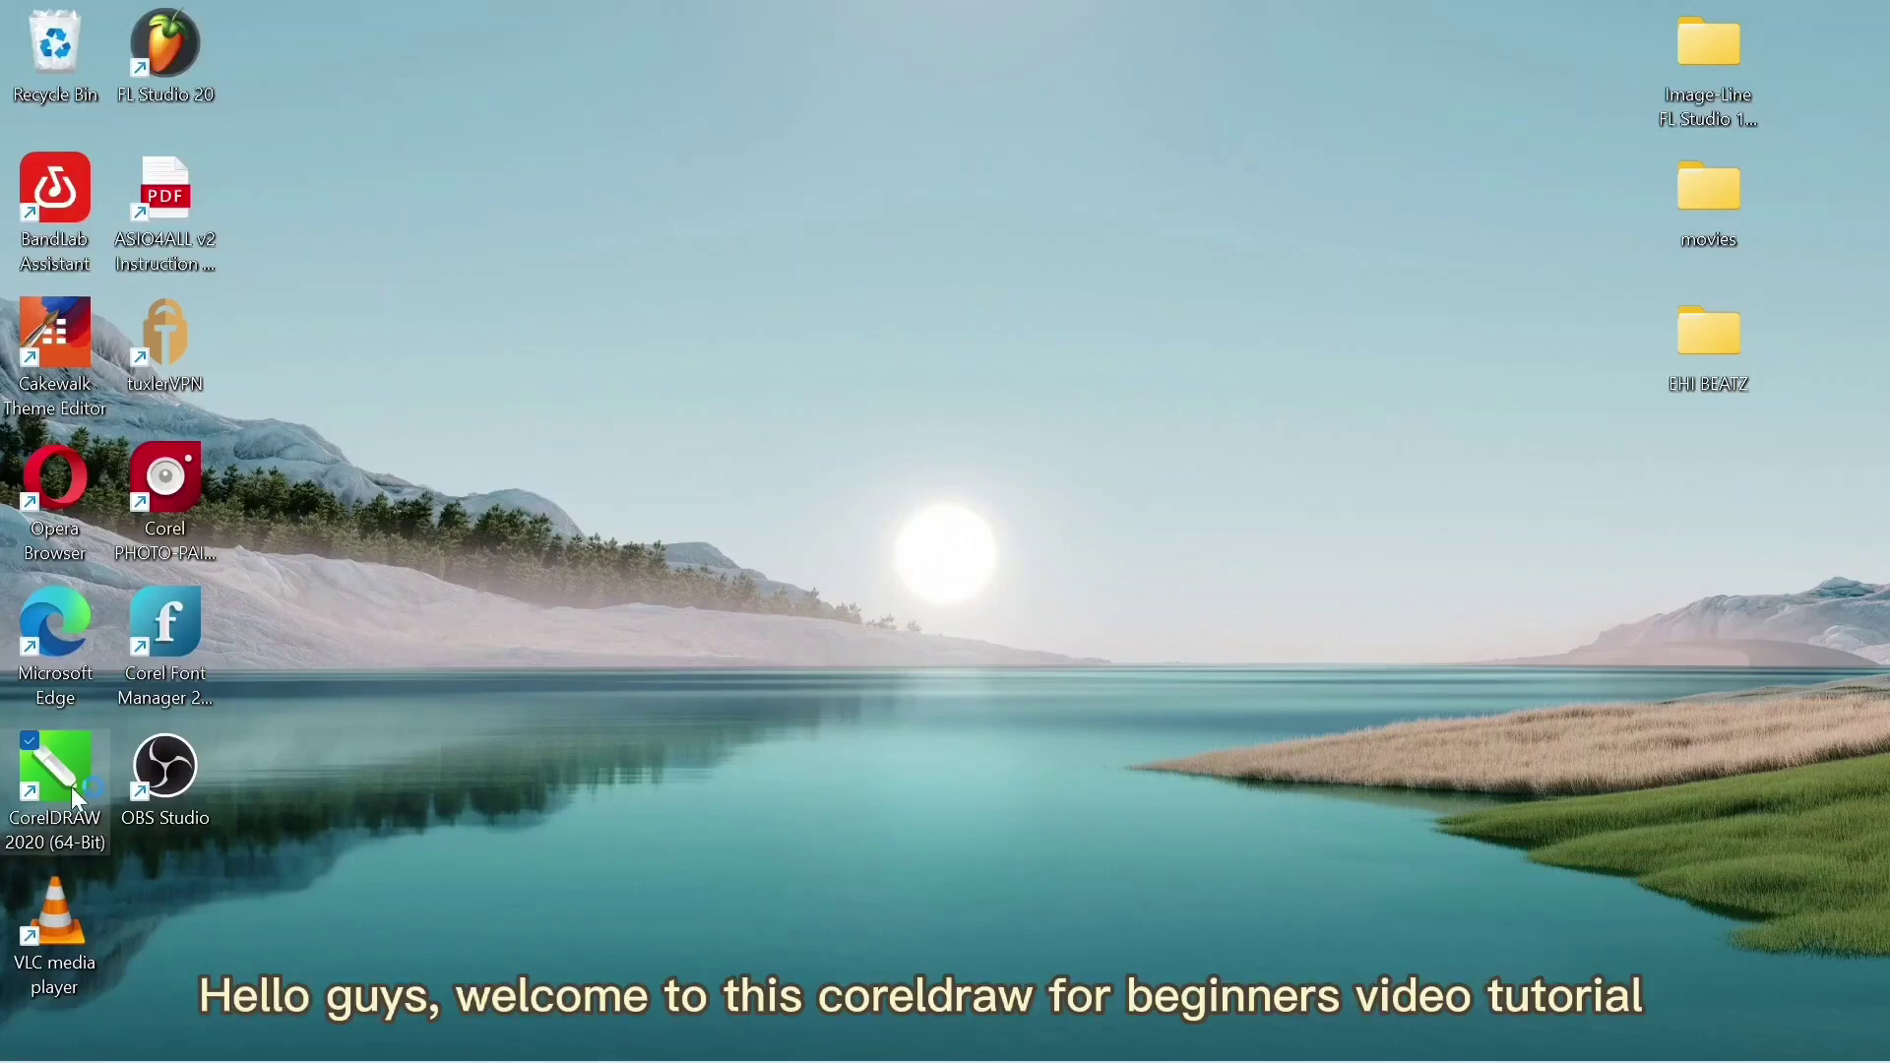
Launch CorelDRAW 2020 from its desktop shortcut and wait for the Welcome Screen
double_click(71, 788)
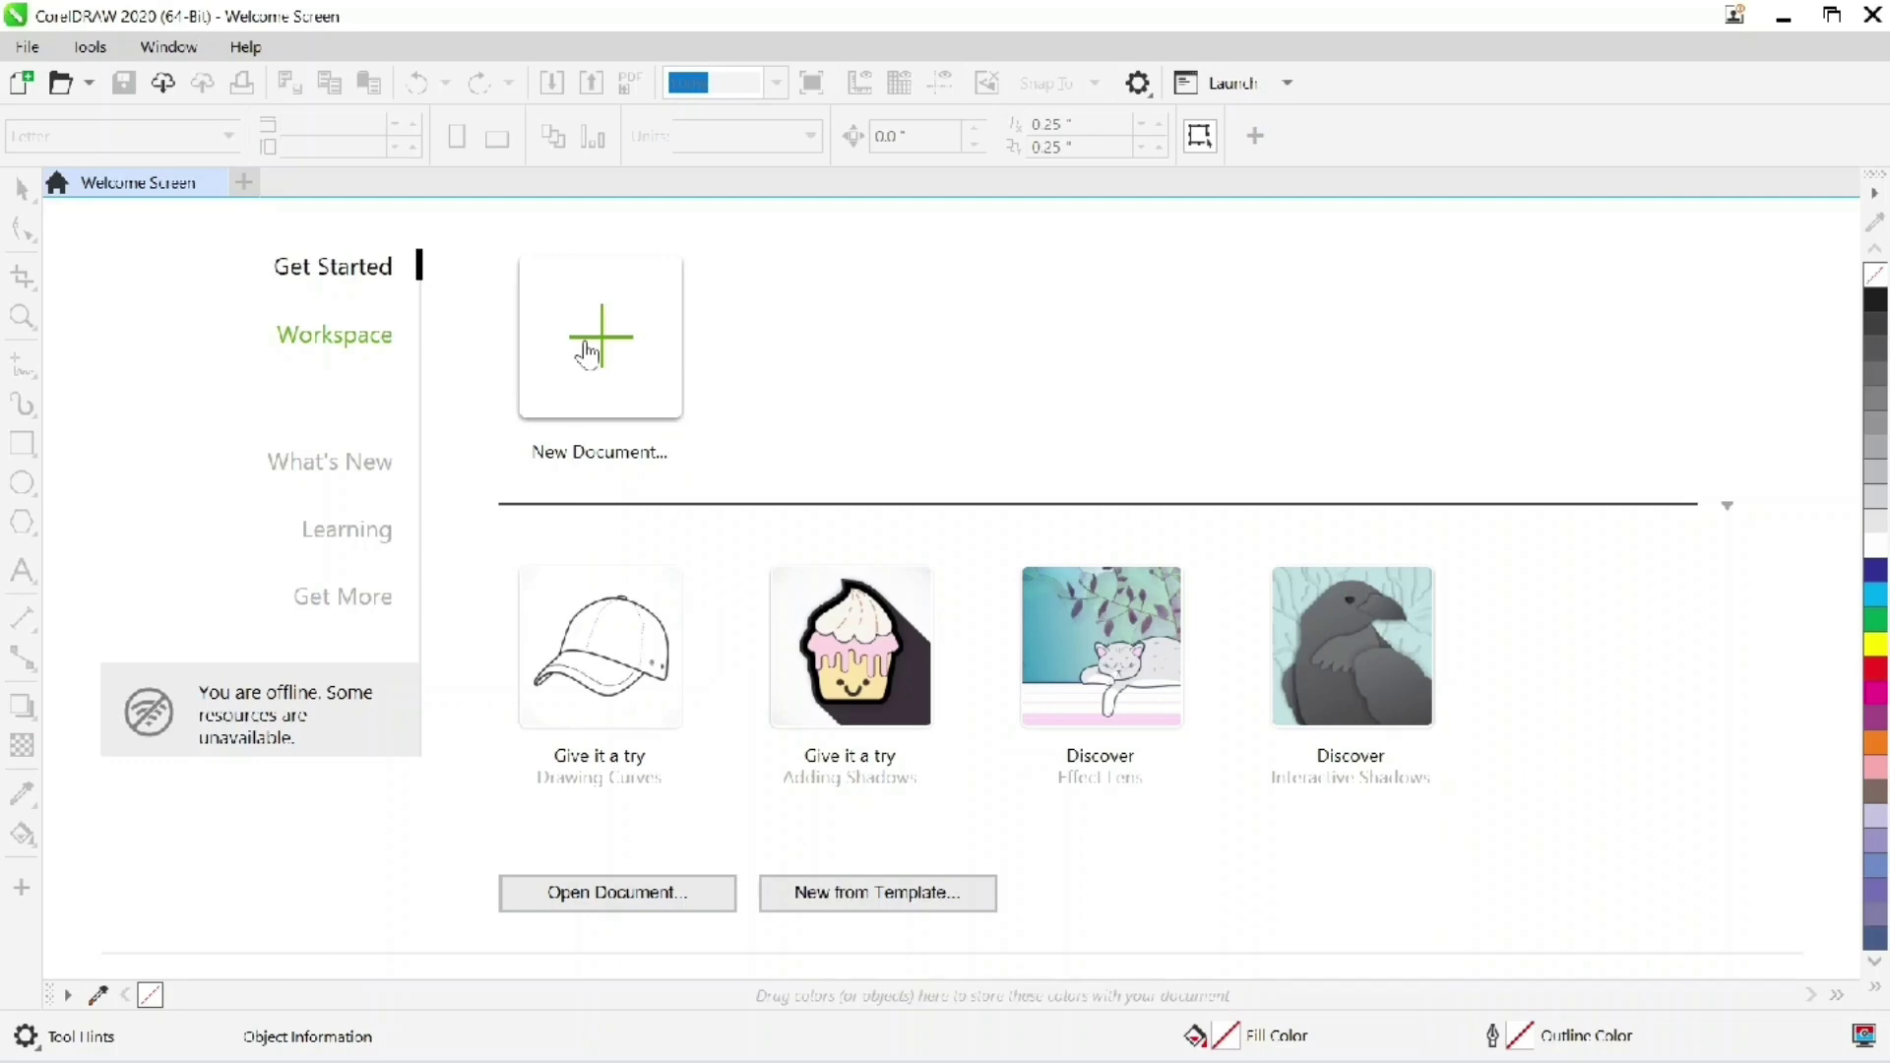
Start a new document and browse the page sizes, leaving Letter 8.5 × 11.0 in selected
left_click(588, 352)
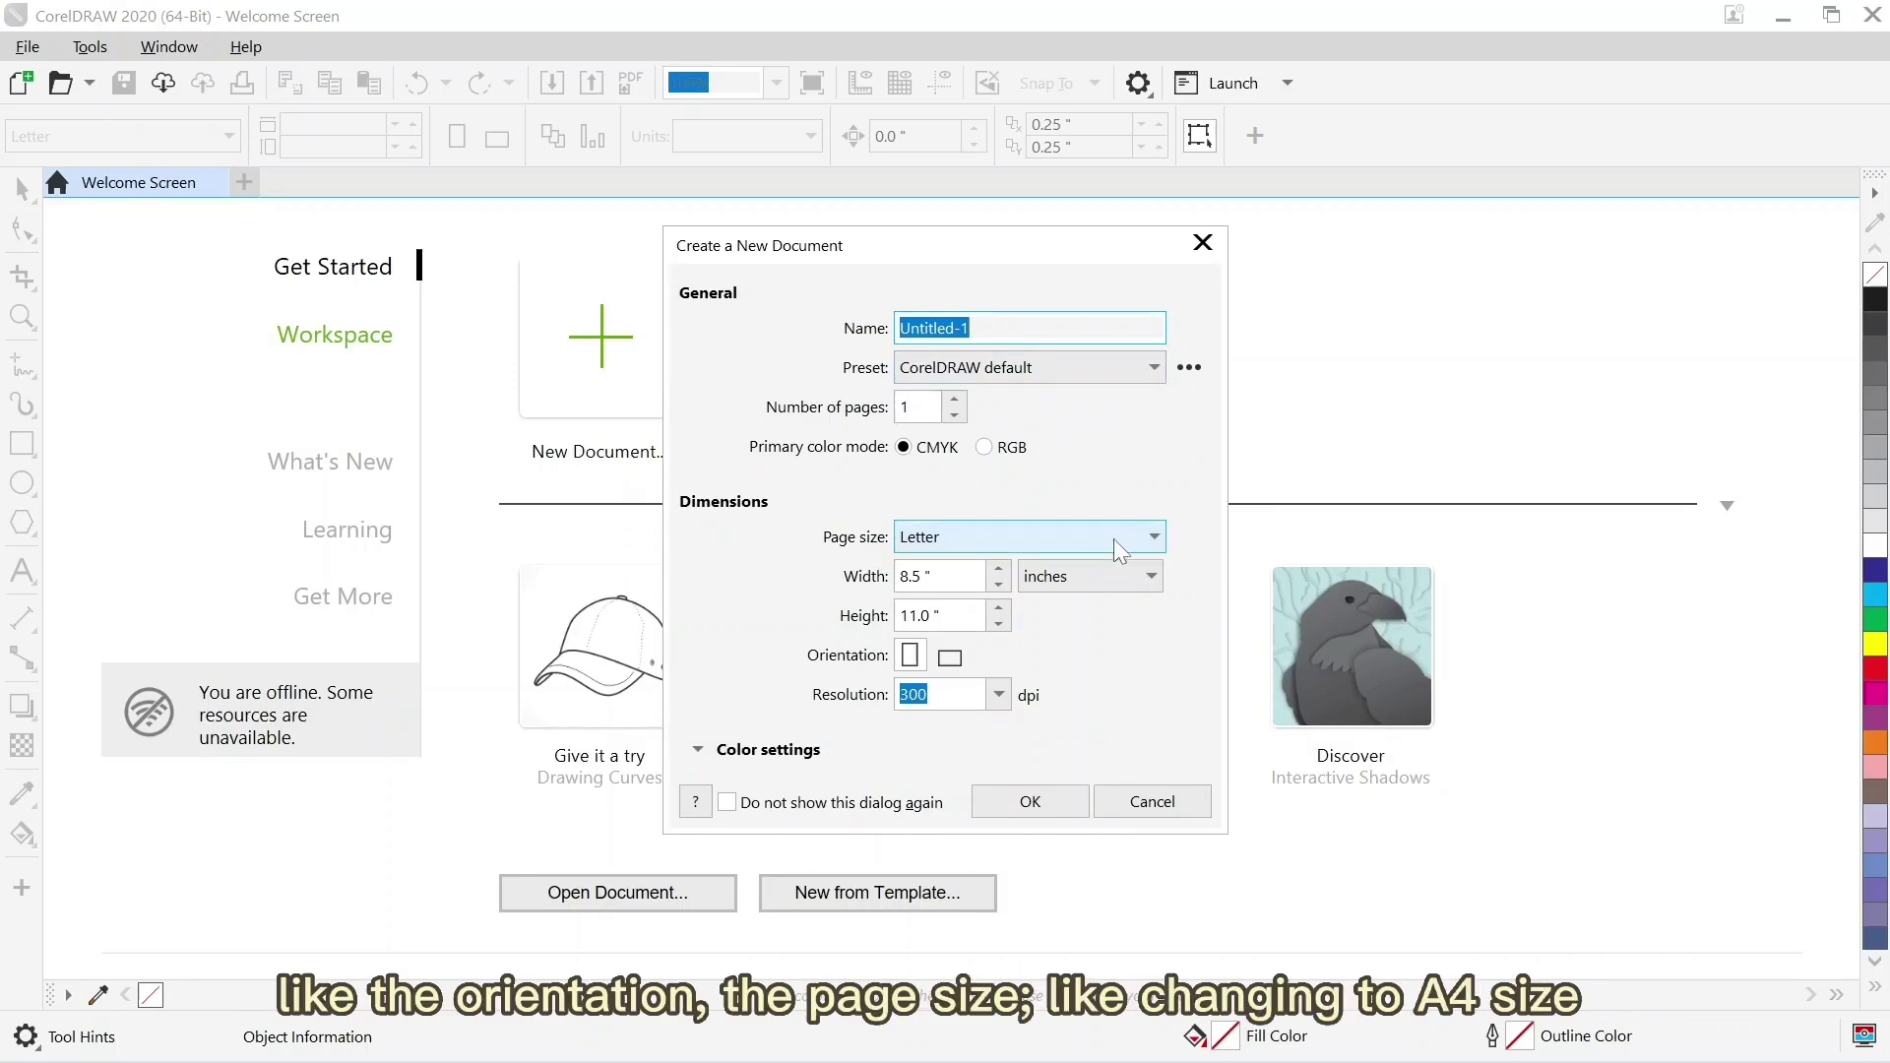
left_click(1155, 539)
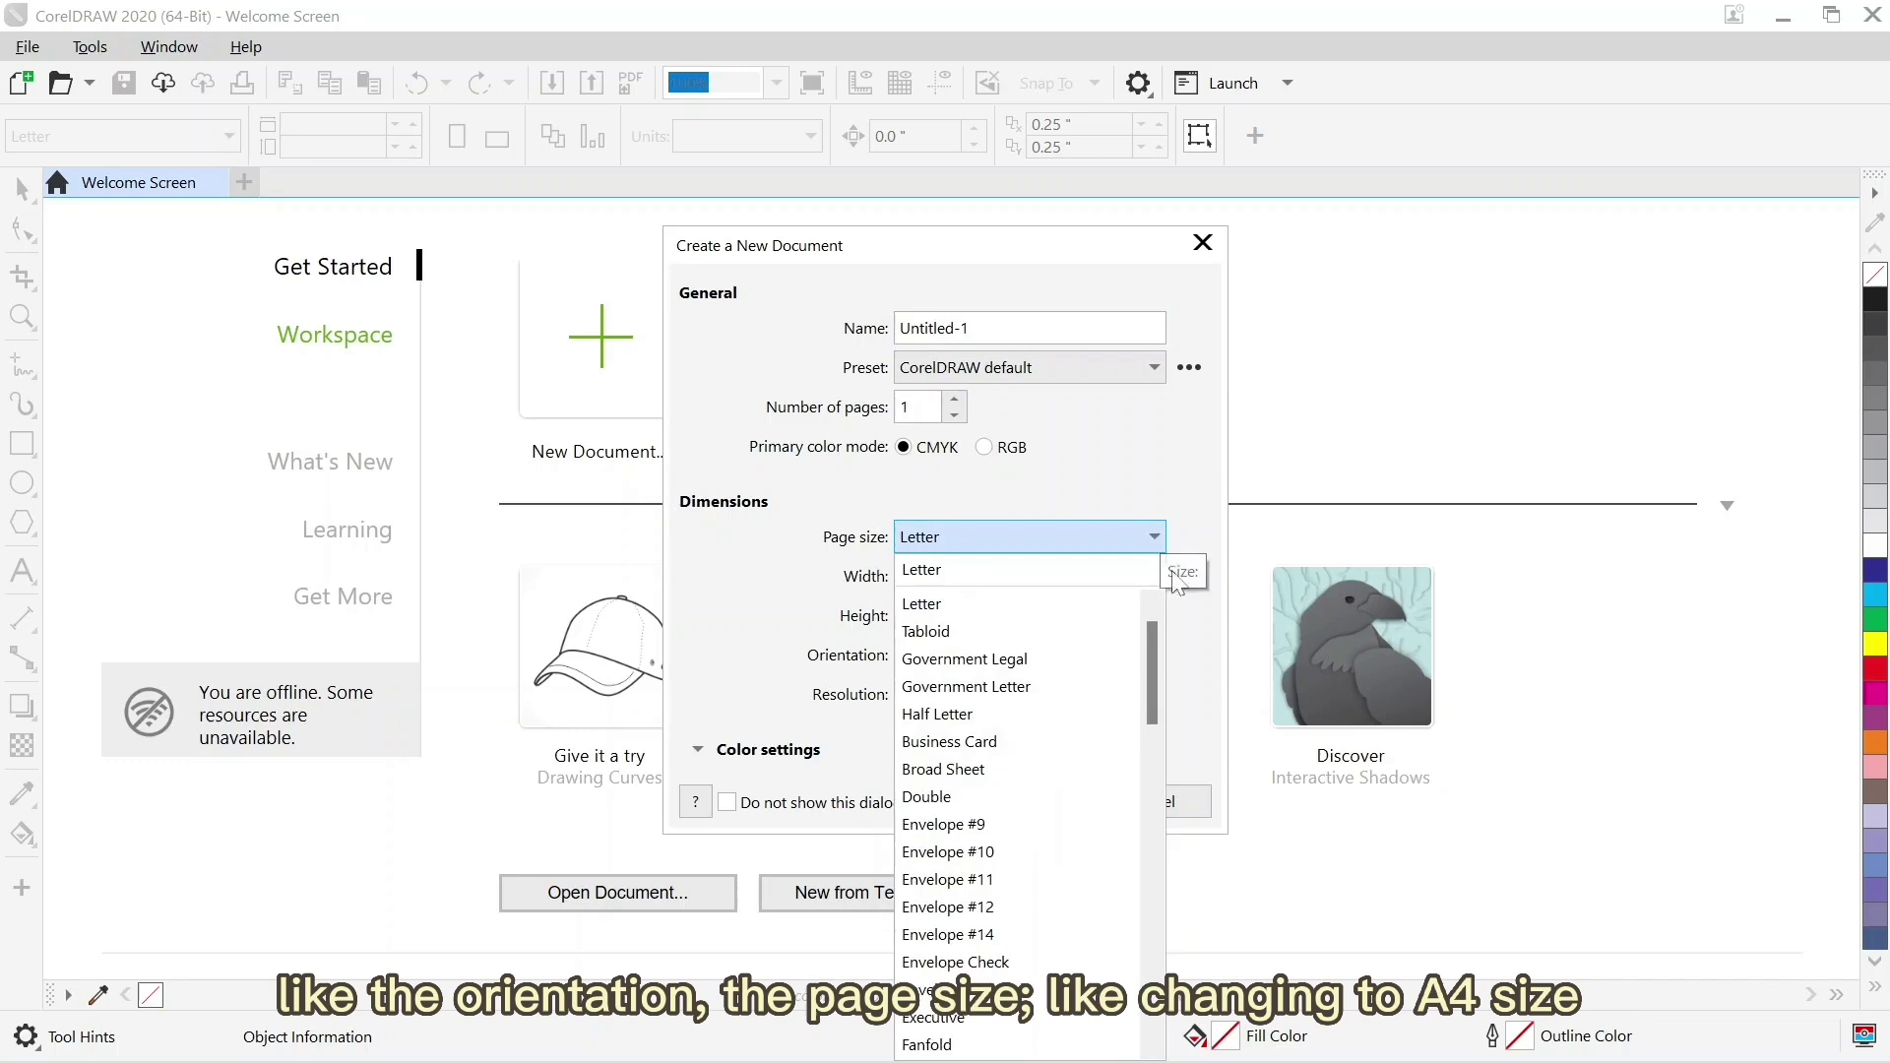
left_click_drag(1148, 679, 1167, 933)
scroll(1166, 932, "up", 3)
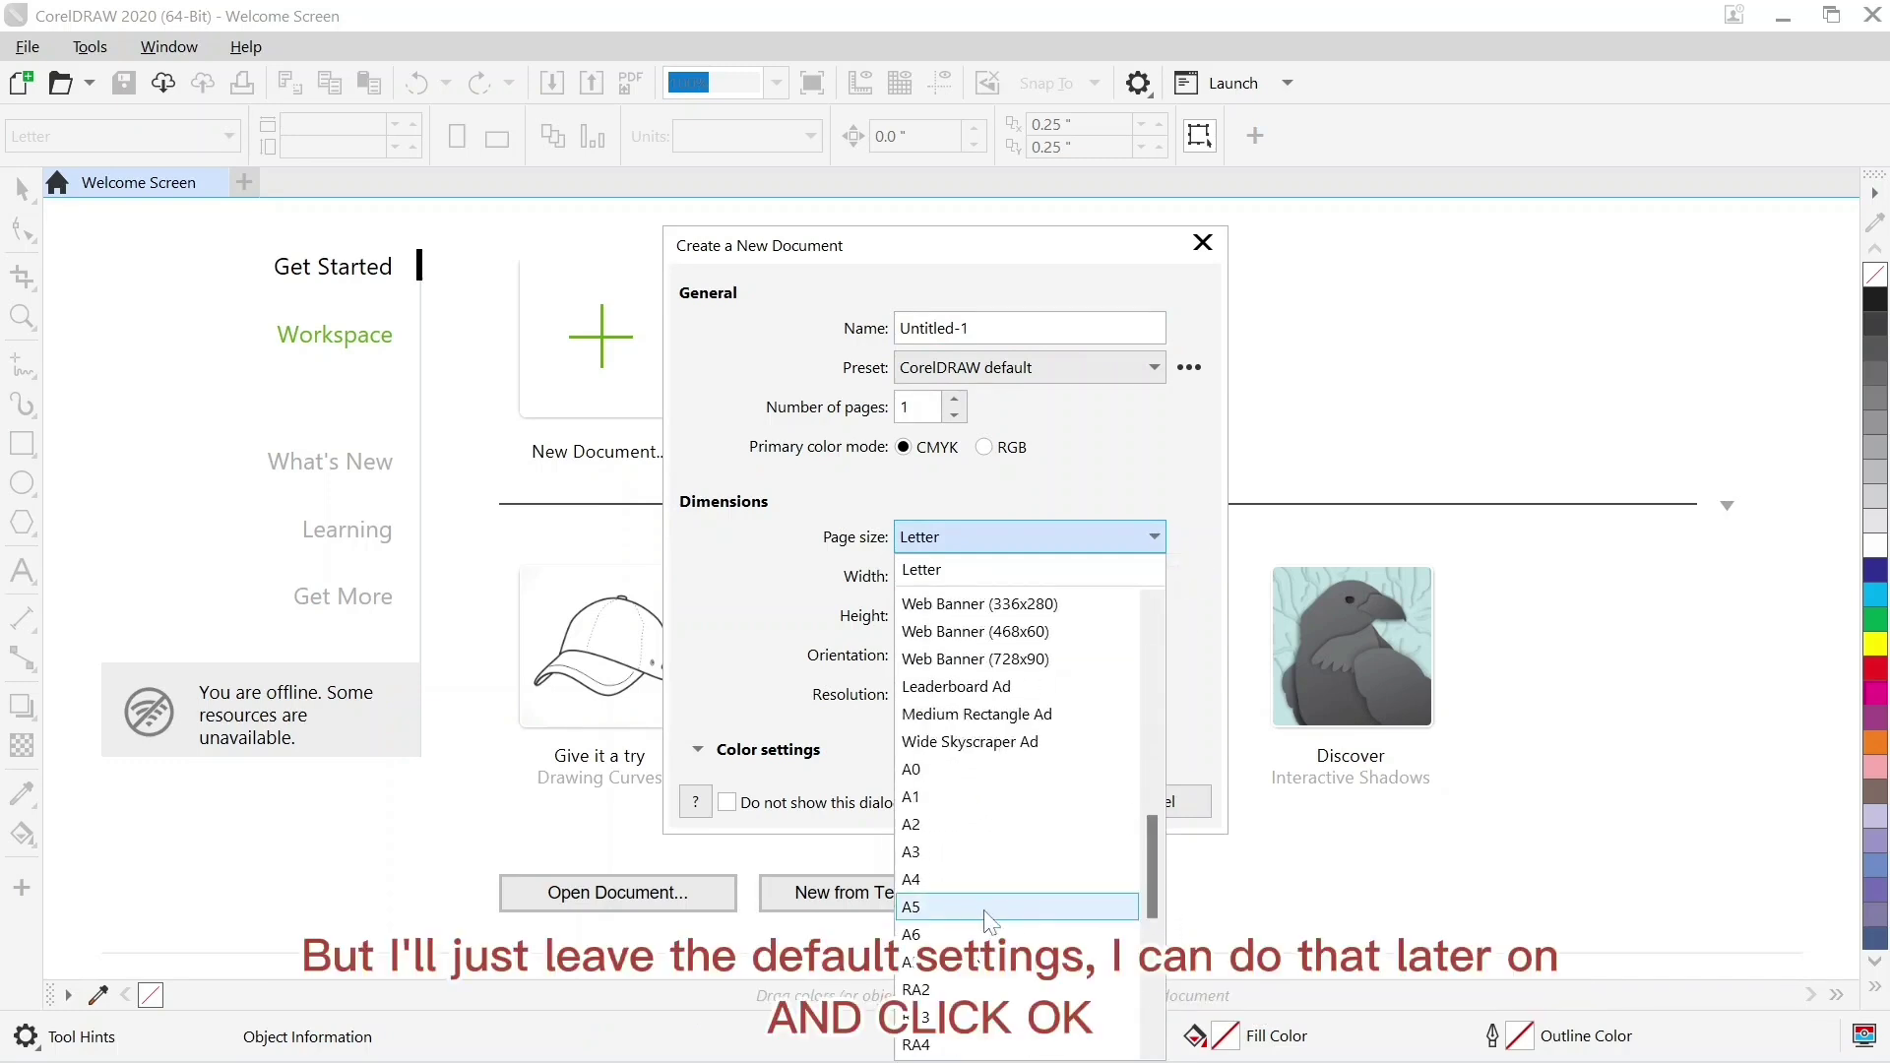
left_click(1193, 530)
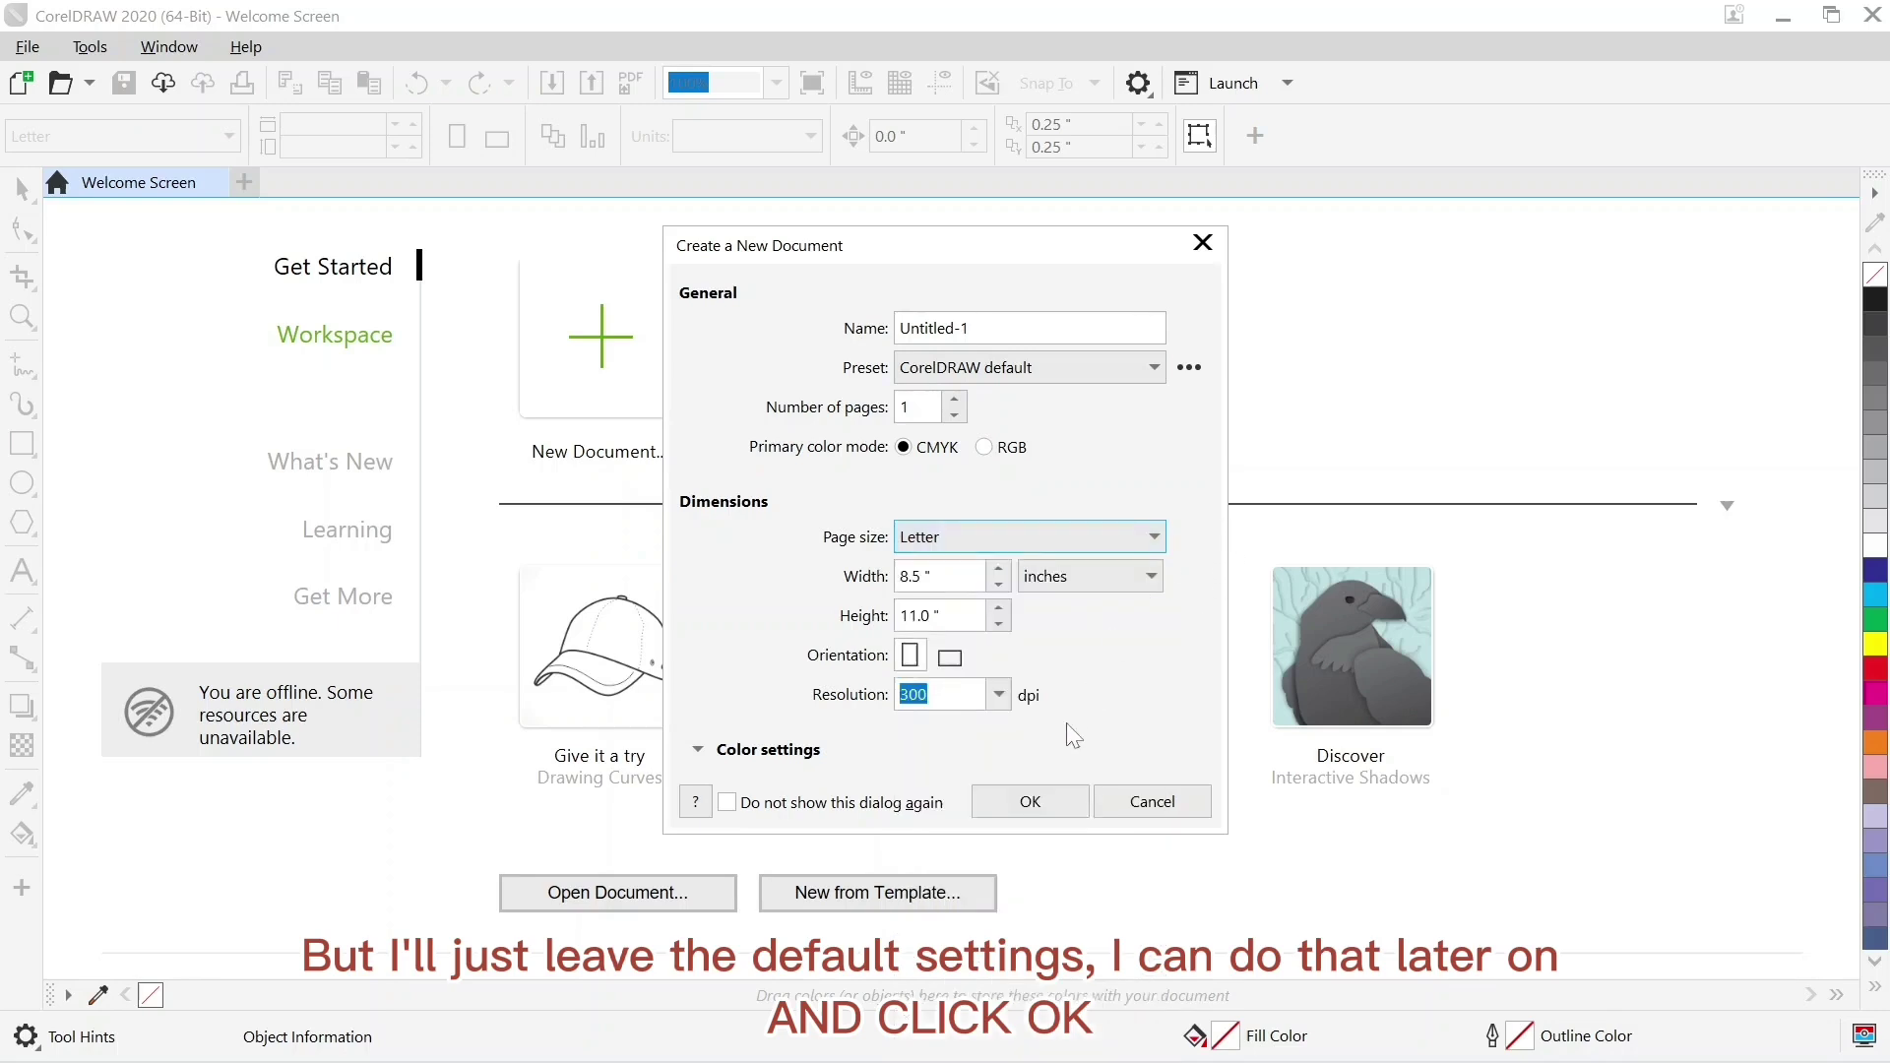
Create Untitled-1 as a blank Letter page, add a second page, and return to Page 1
left_click(1014, 799)
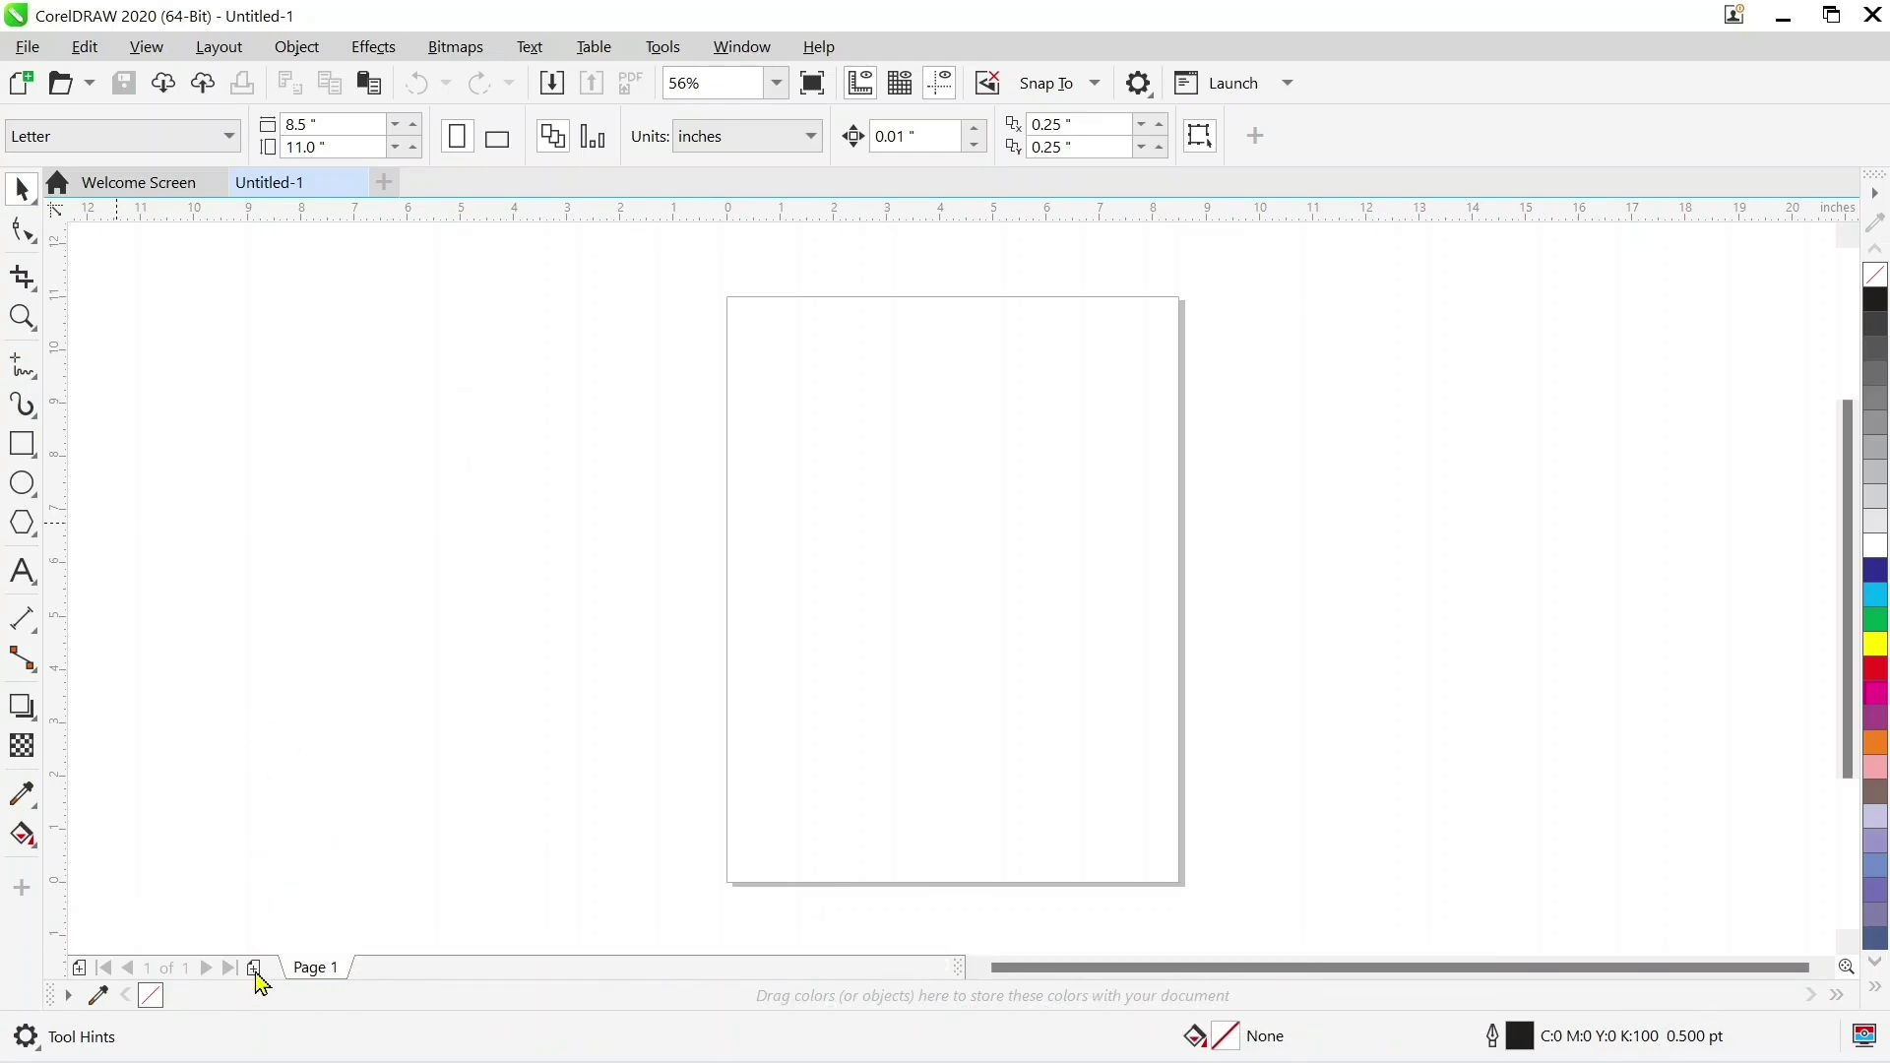
left_click(256, 971)
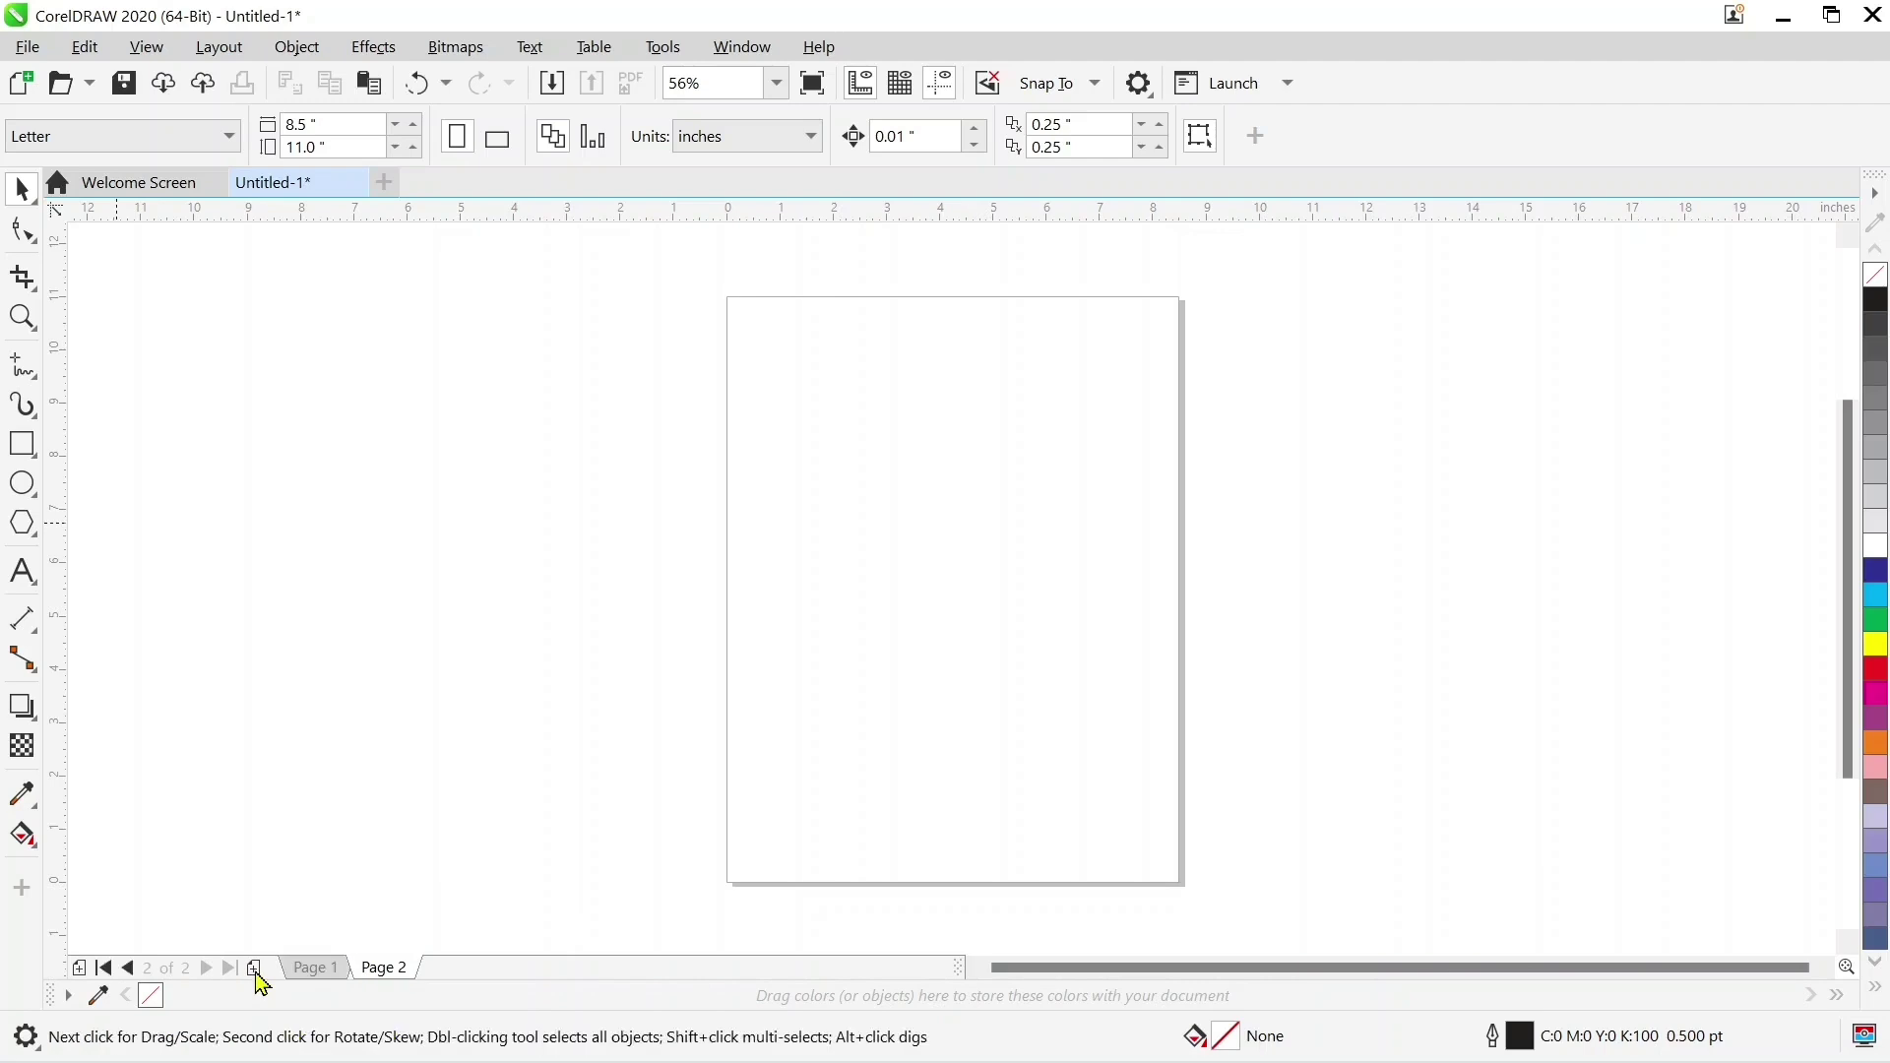
left_click(335, 975)
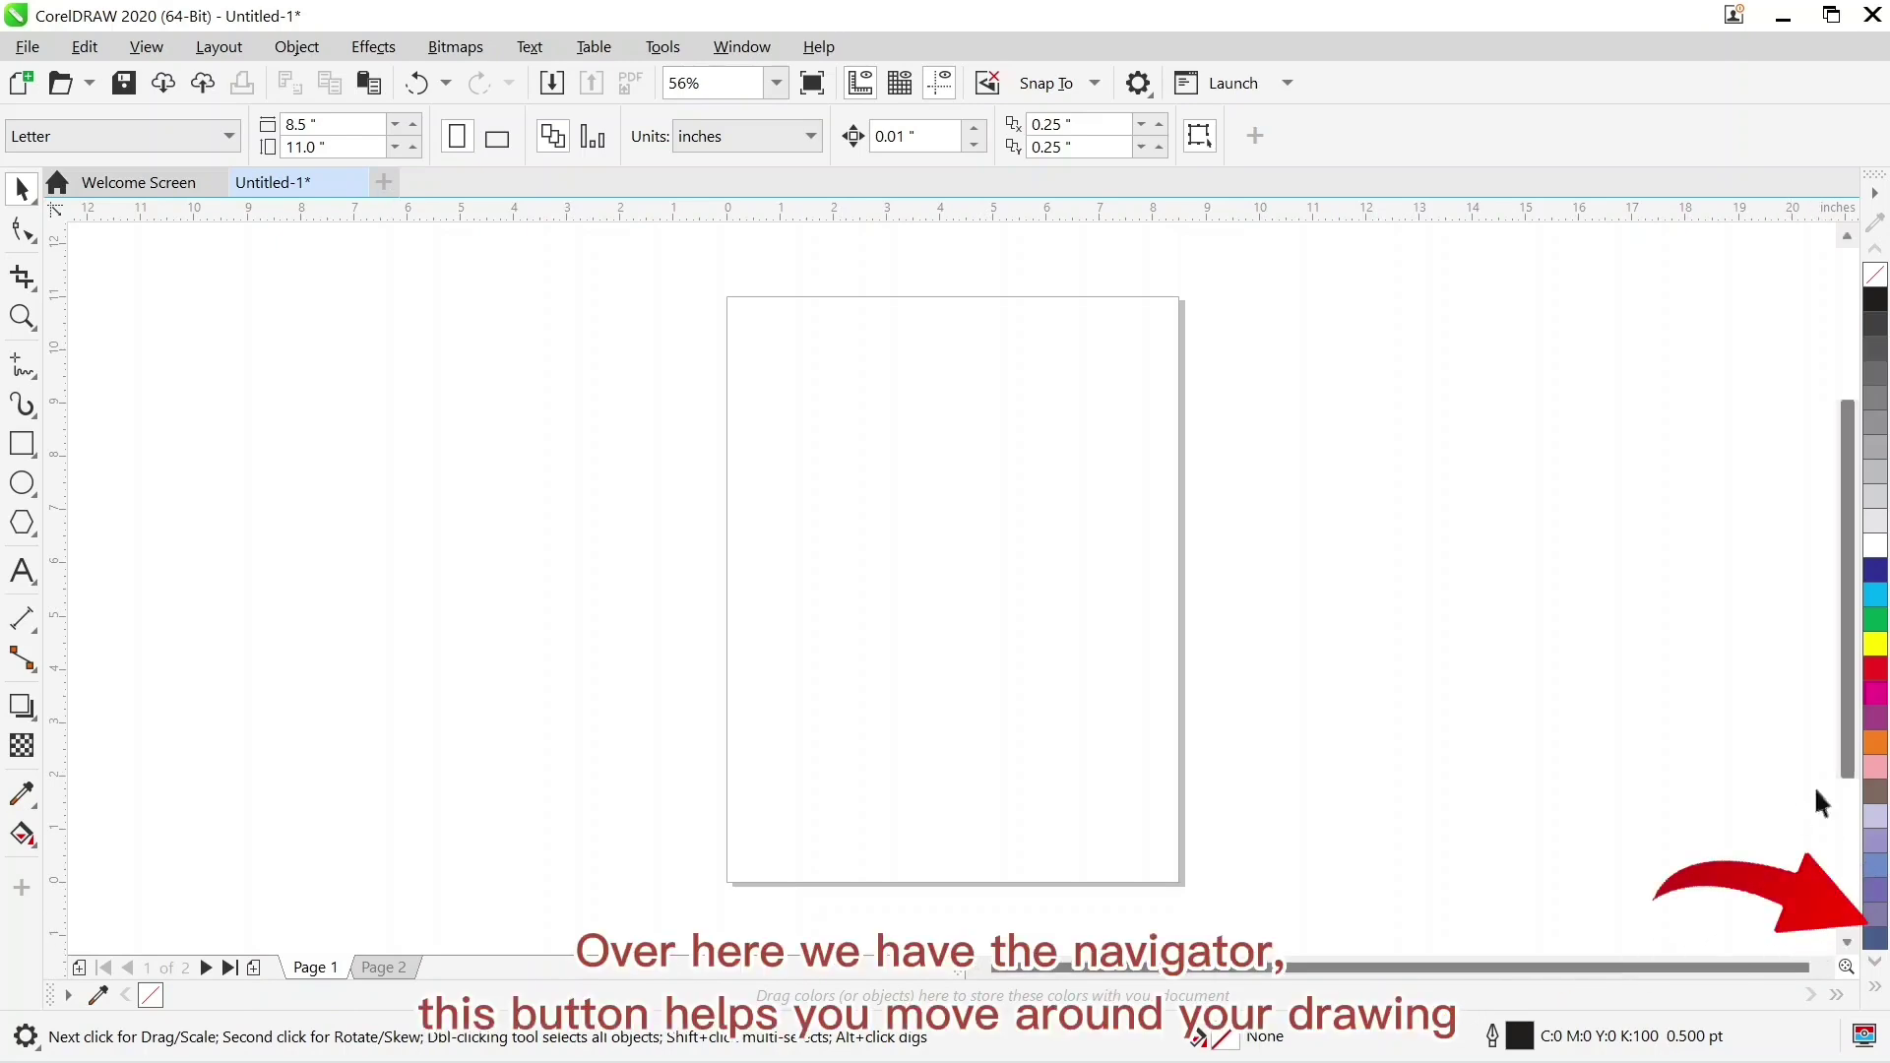
mouse_move(1851, 753)
left_mouse_down()
mouse_move(1858, 871)
mouse_move(1870, 769)
left_mouse_up()
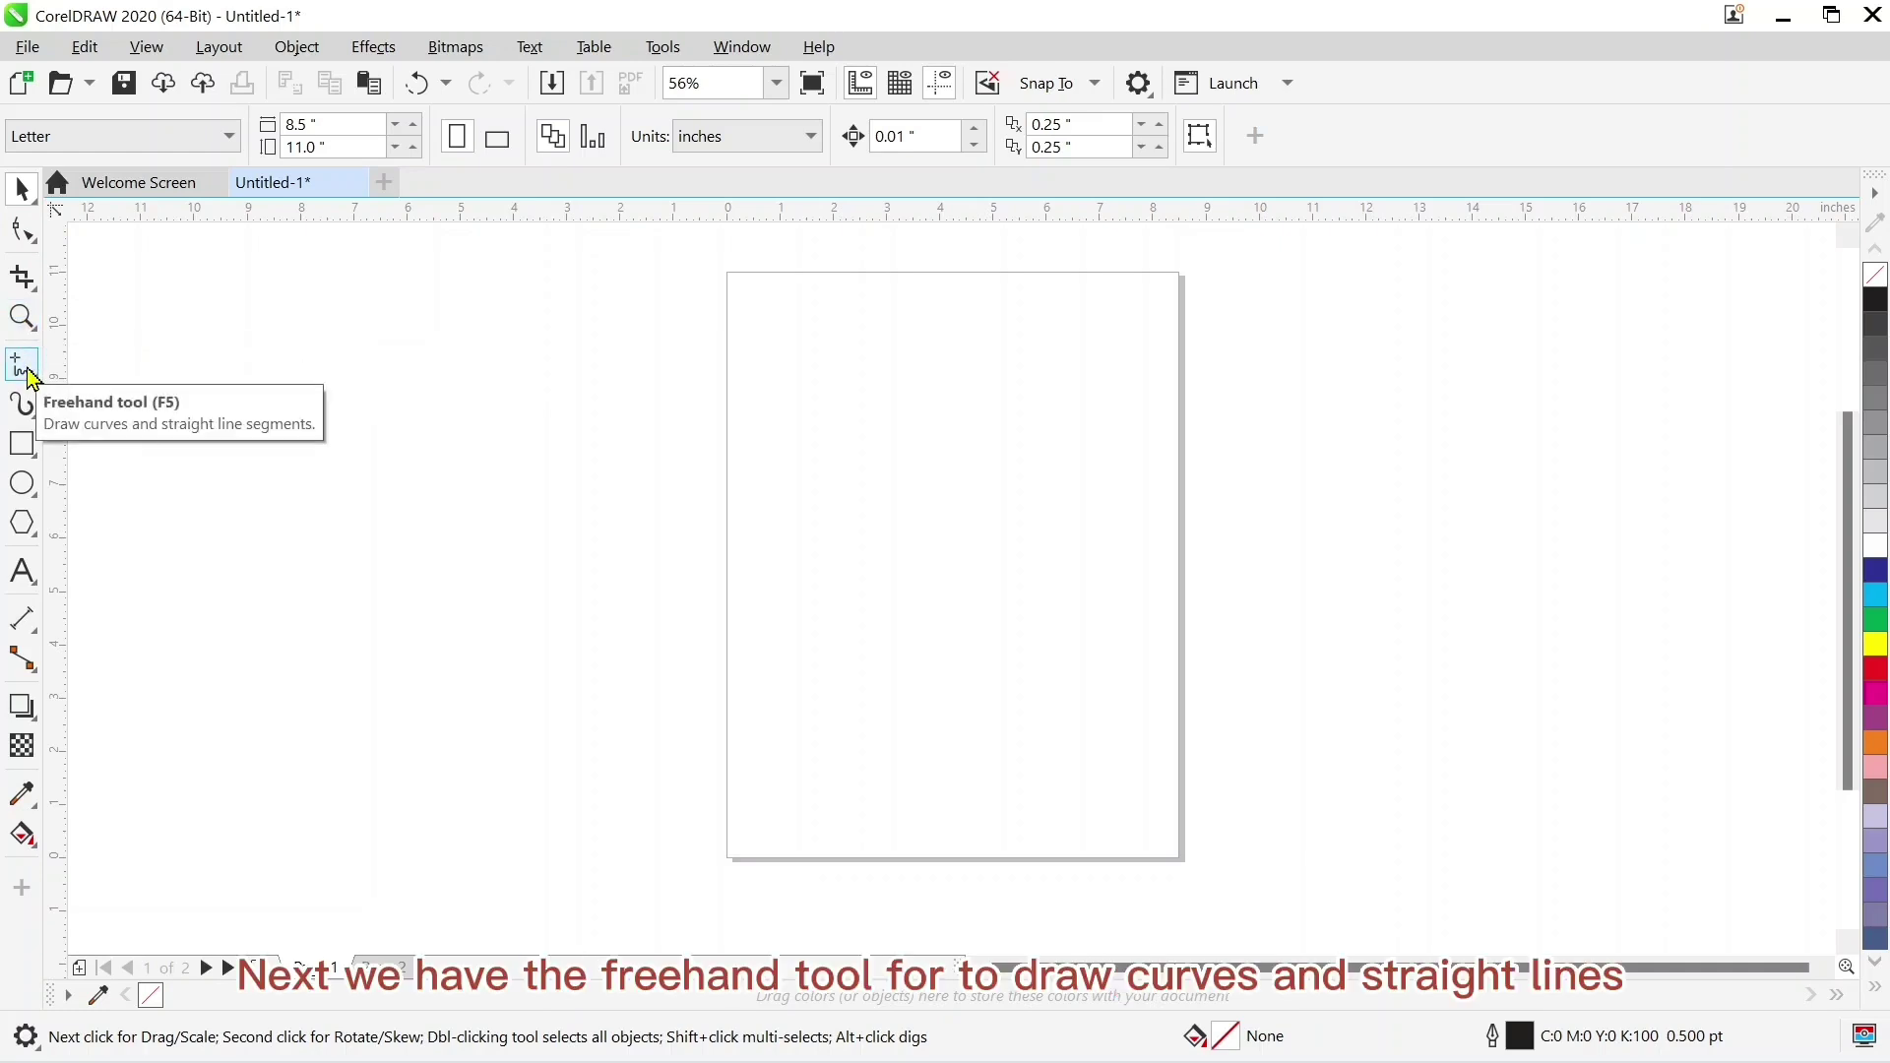
Draw two wavy freehand curves, one extending past the page's left edge
left_click(24, 369)
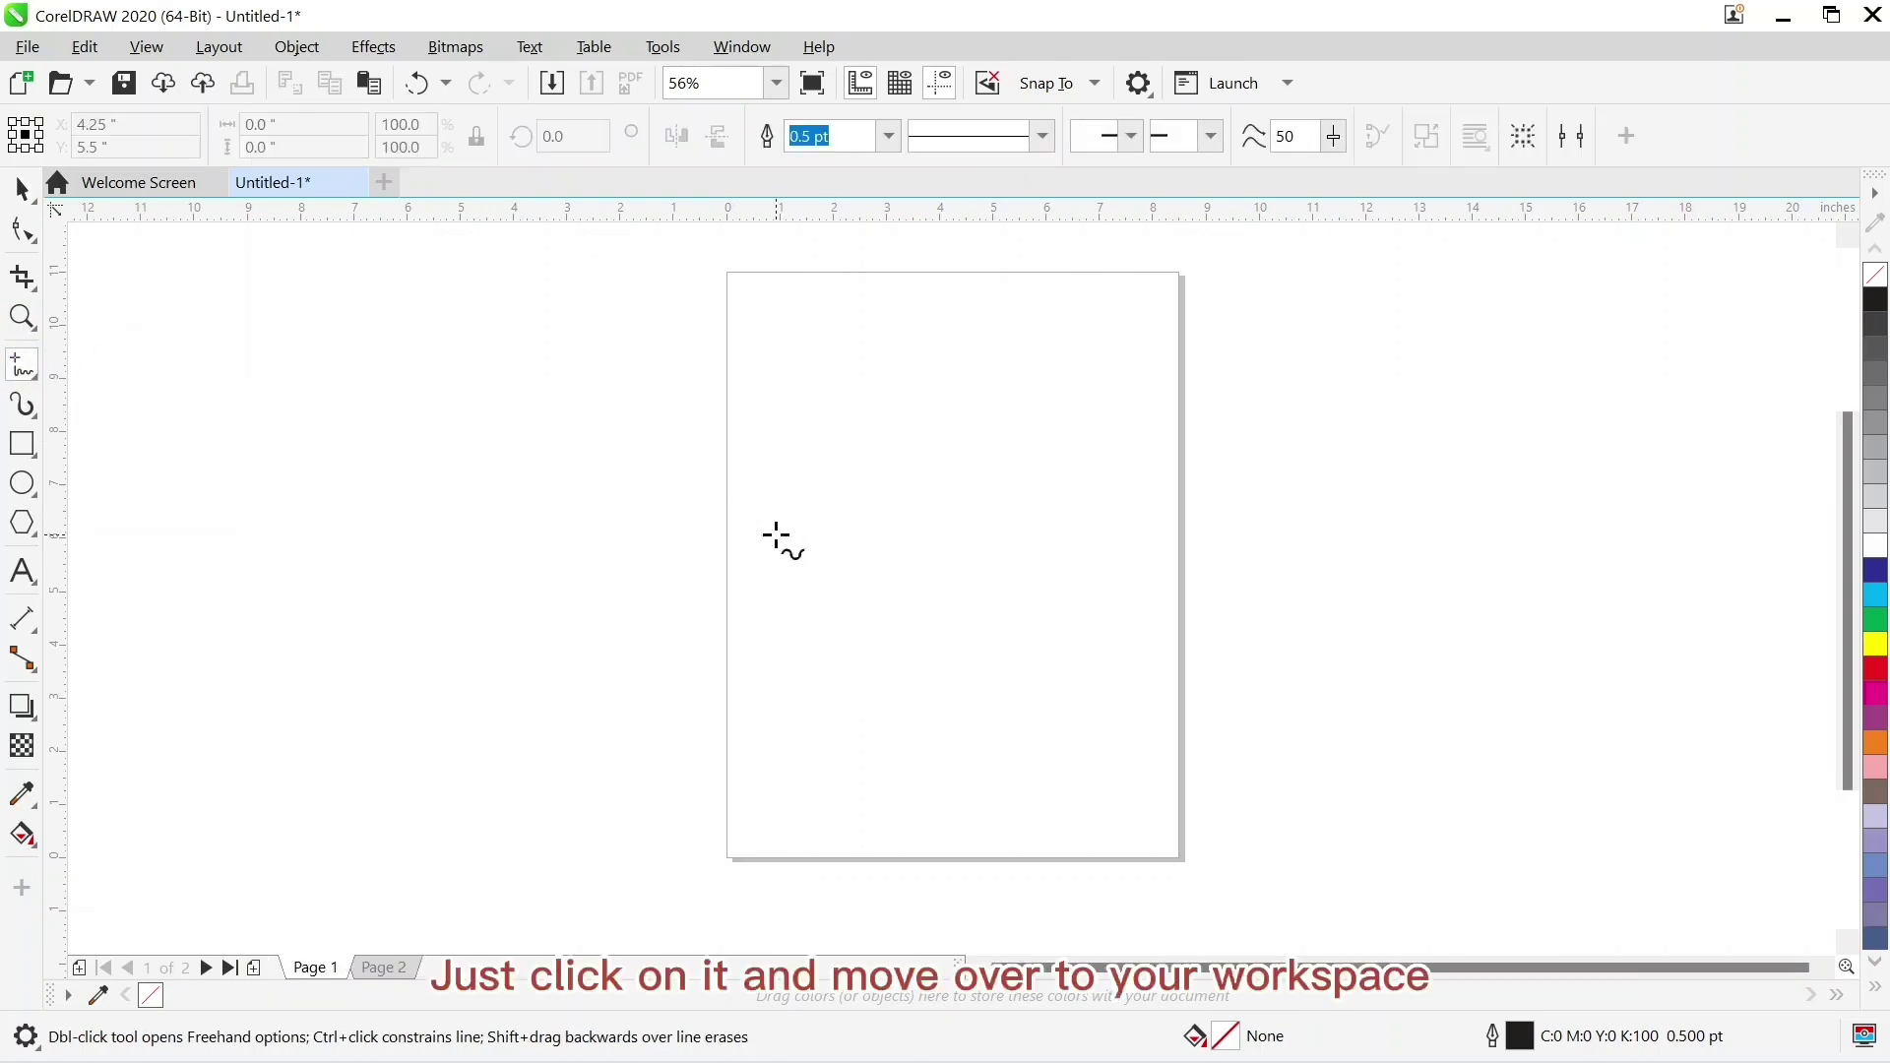
mouse_move(786, 556)
left_mouse_down()
mouse_move(803, 518)
mouse_move(837, 508)
mouse_move(891, 587)
mouse_move(969, 635)
mouse_move(988, 554)
mouse_move(1042, 501)
mouse_move(1080, 502)
left_mouse_up()
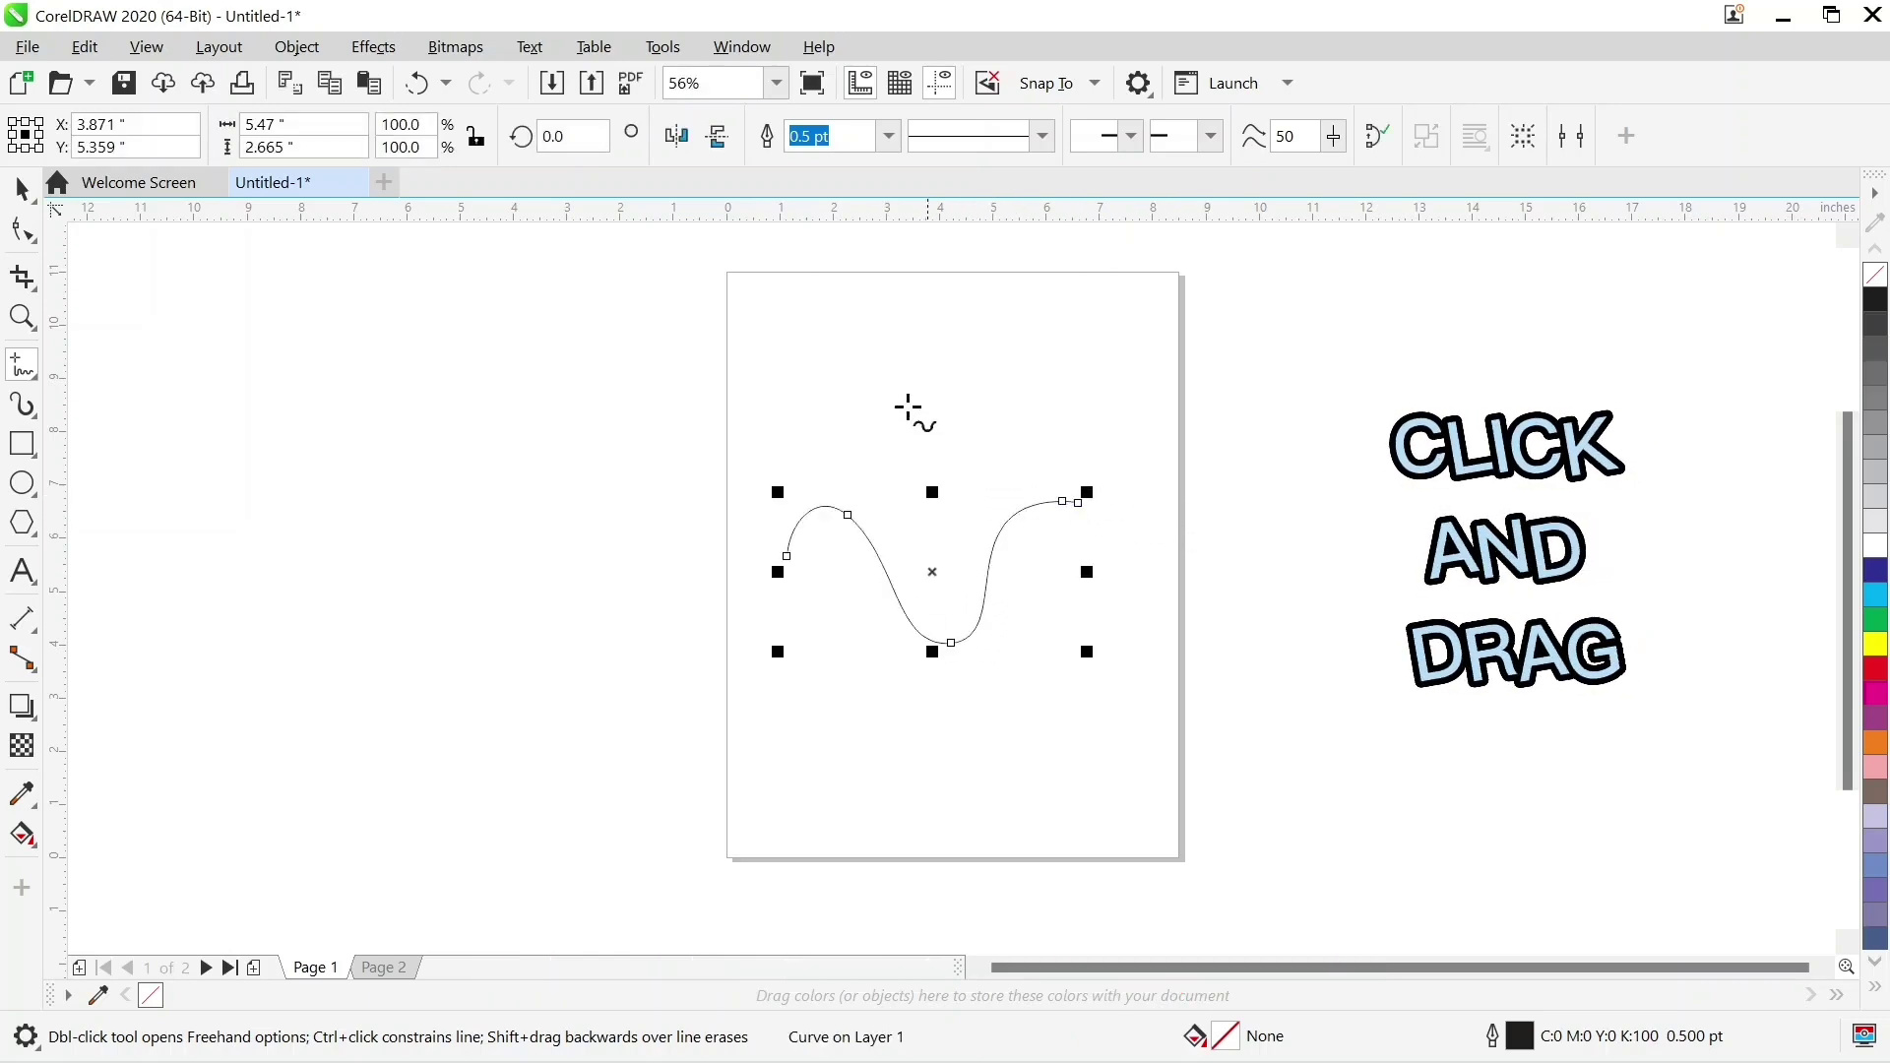
mouse_move(847, 435)
left_mouse_down()
mouse_move(752, 435)
mouse_move(665, 487)
mouse_move(666, 577)
mouse_move(705, 666)
mouse_move(680, 745)
mouse_move(633, 752)
mouse_move(527, 610)
left_mouse_up()
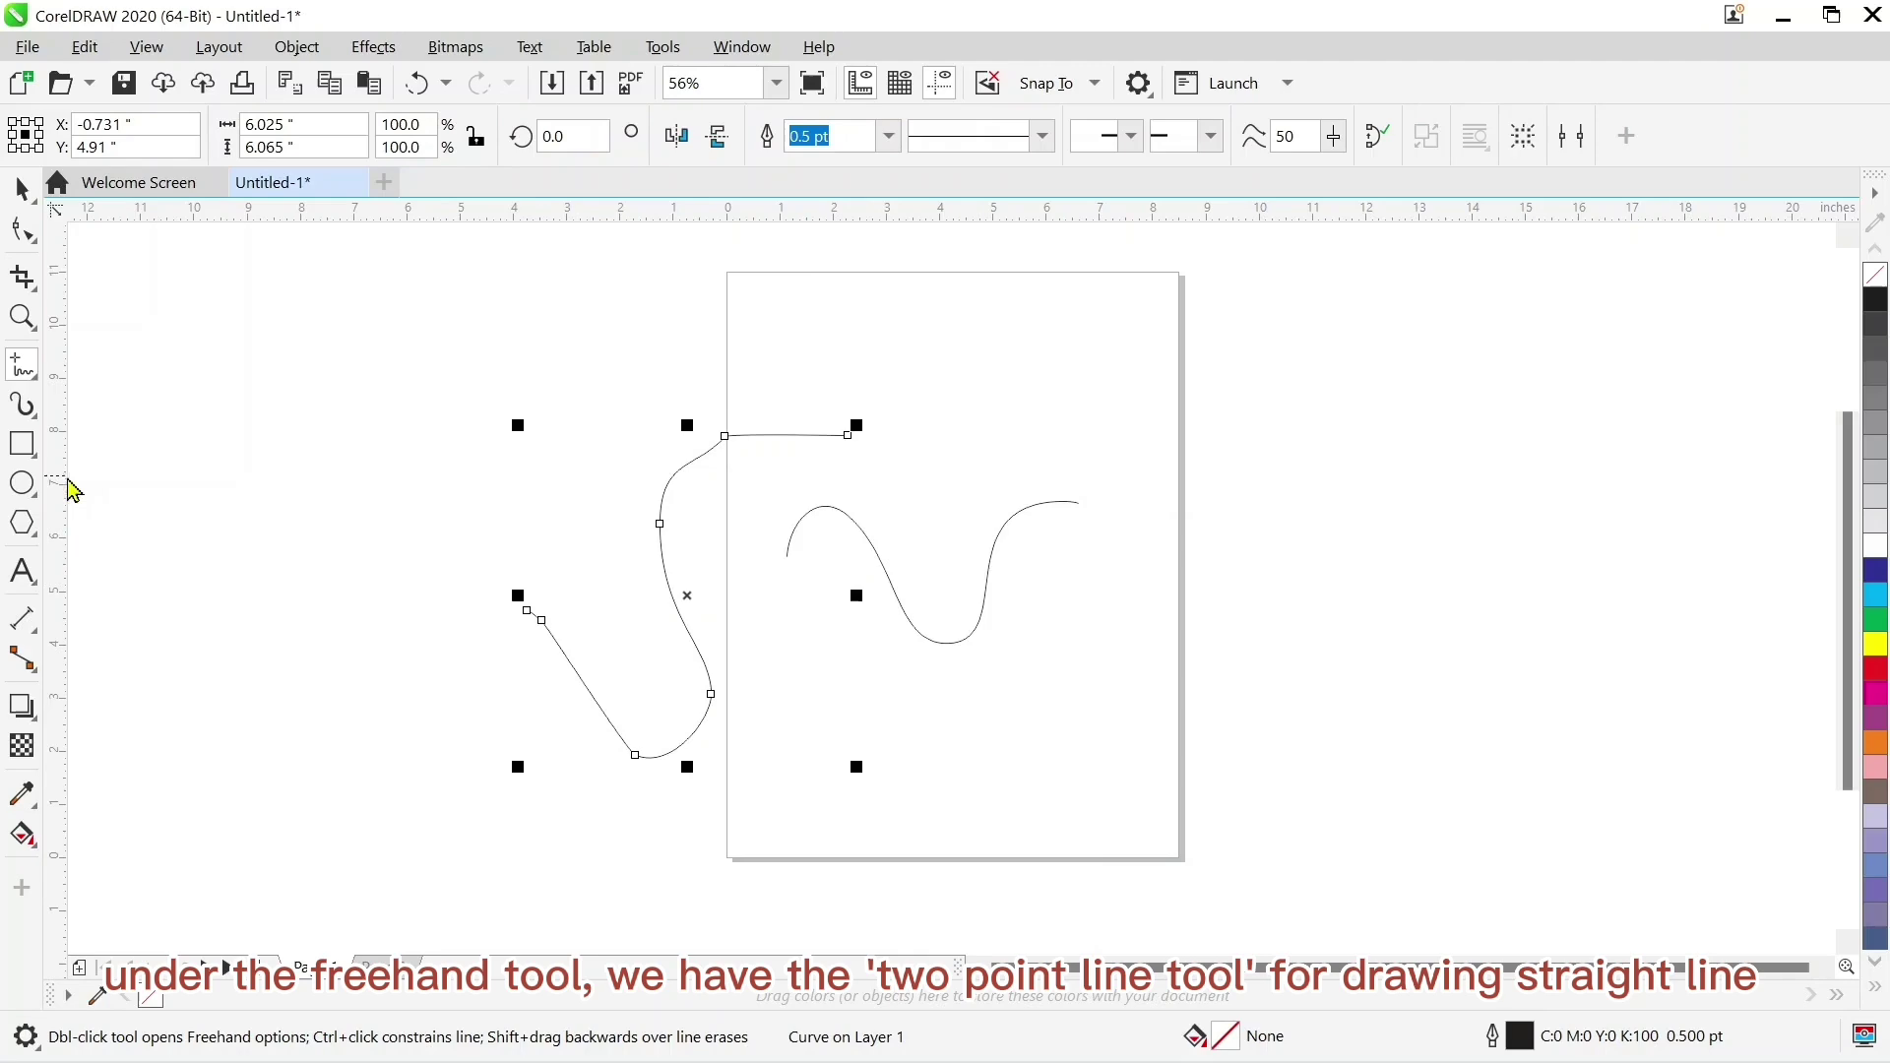
Draw a horizontal 2-point line near the page top and a diagonal one on the right
left_click(29, 377)
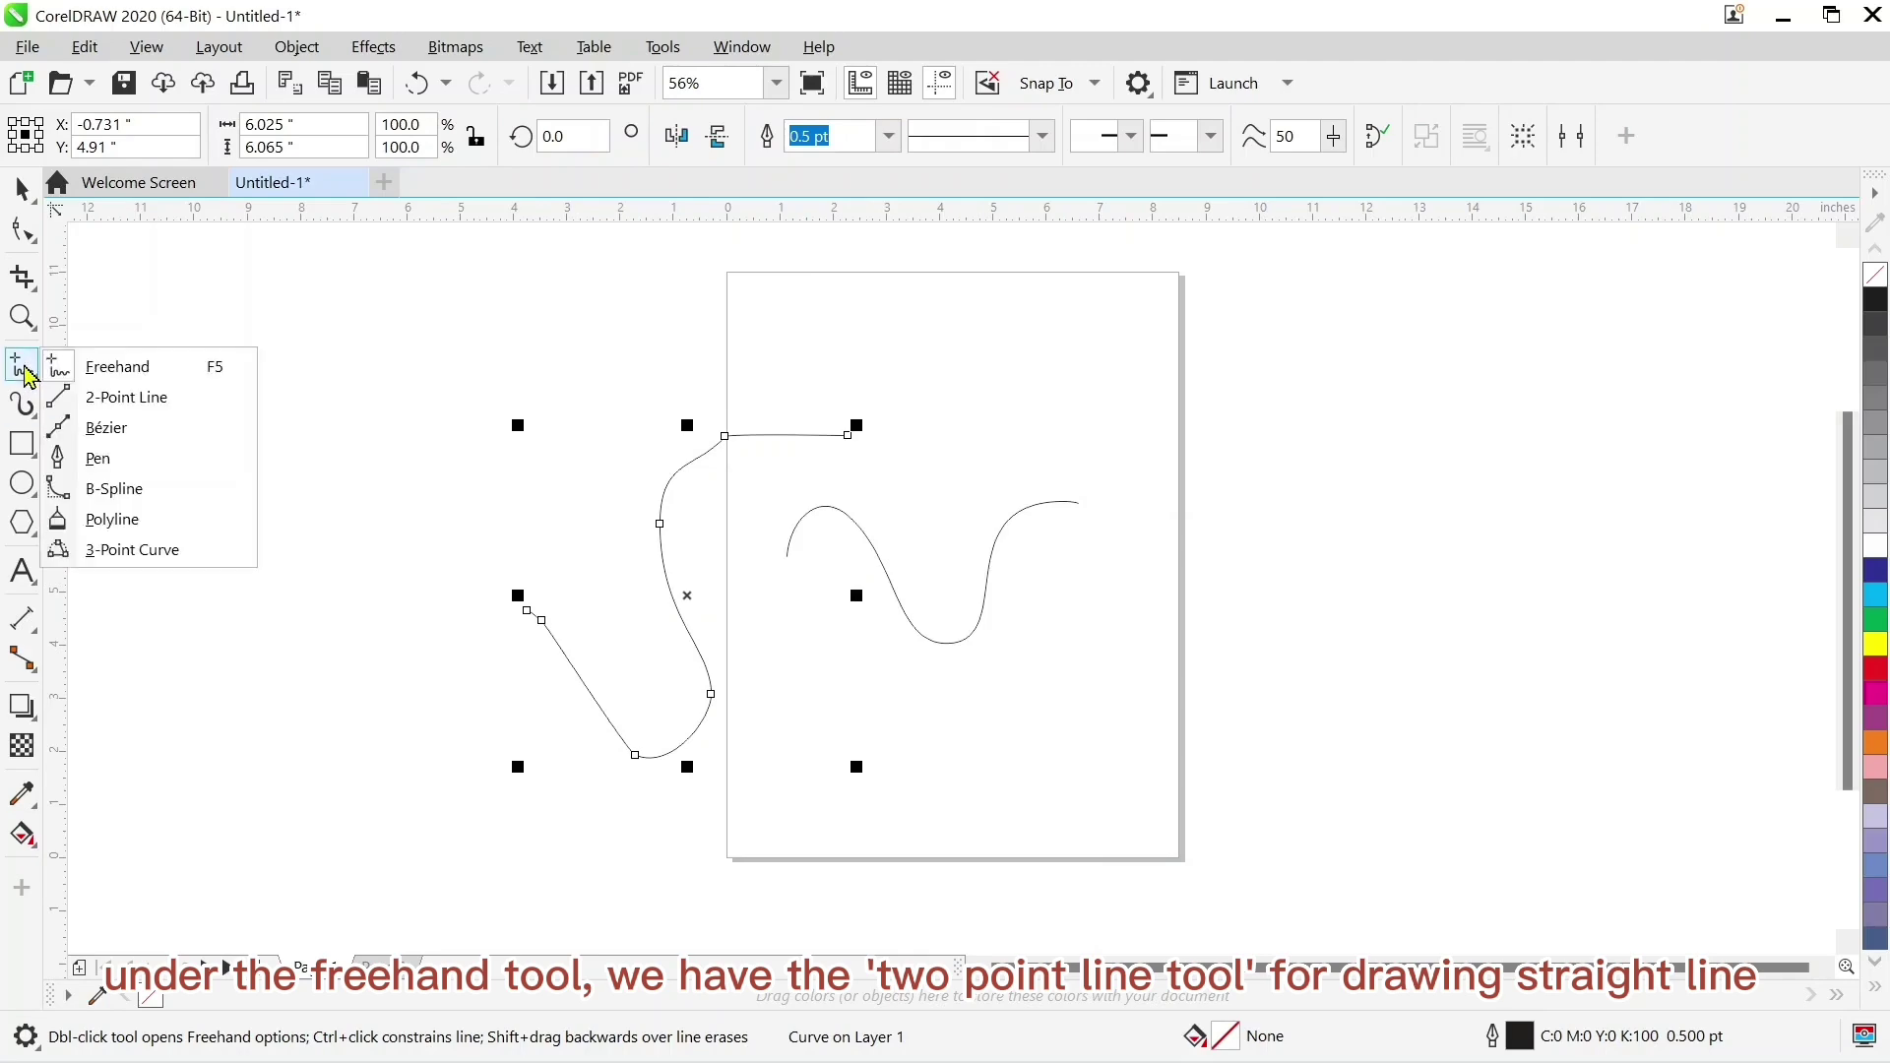
left_click(110, 402)
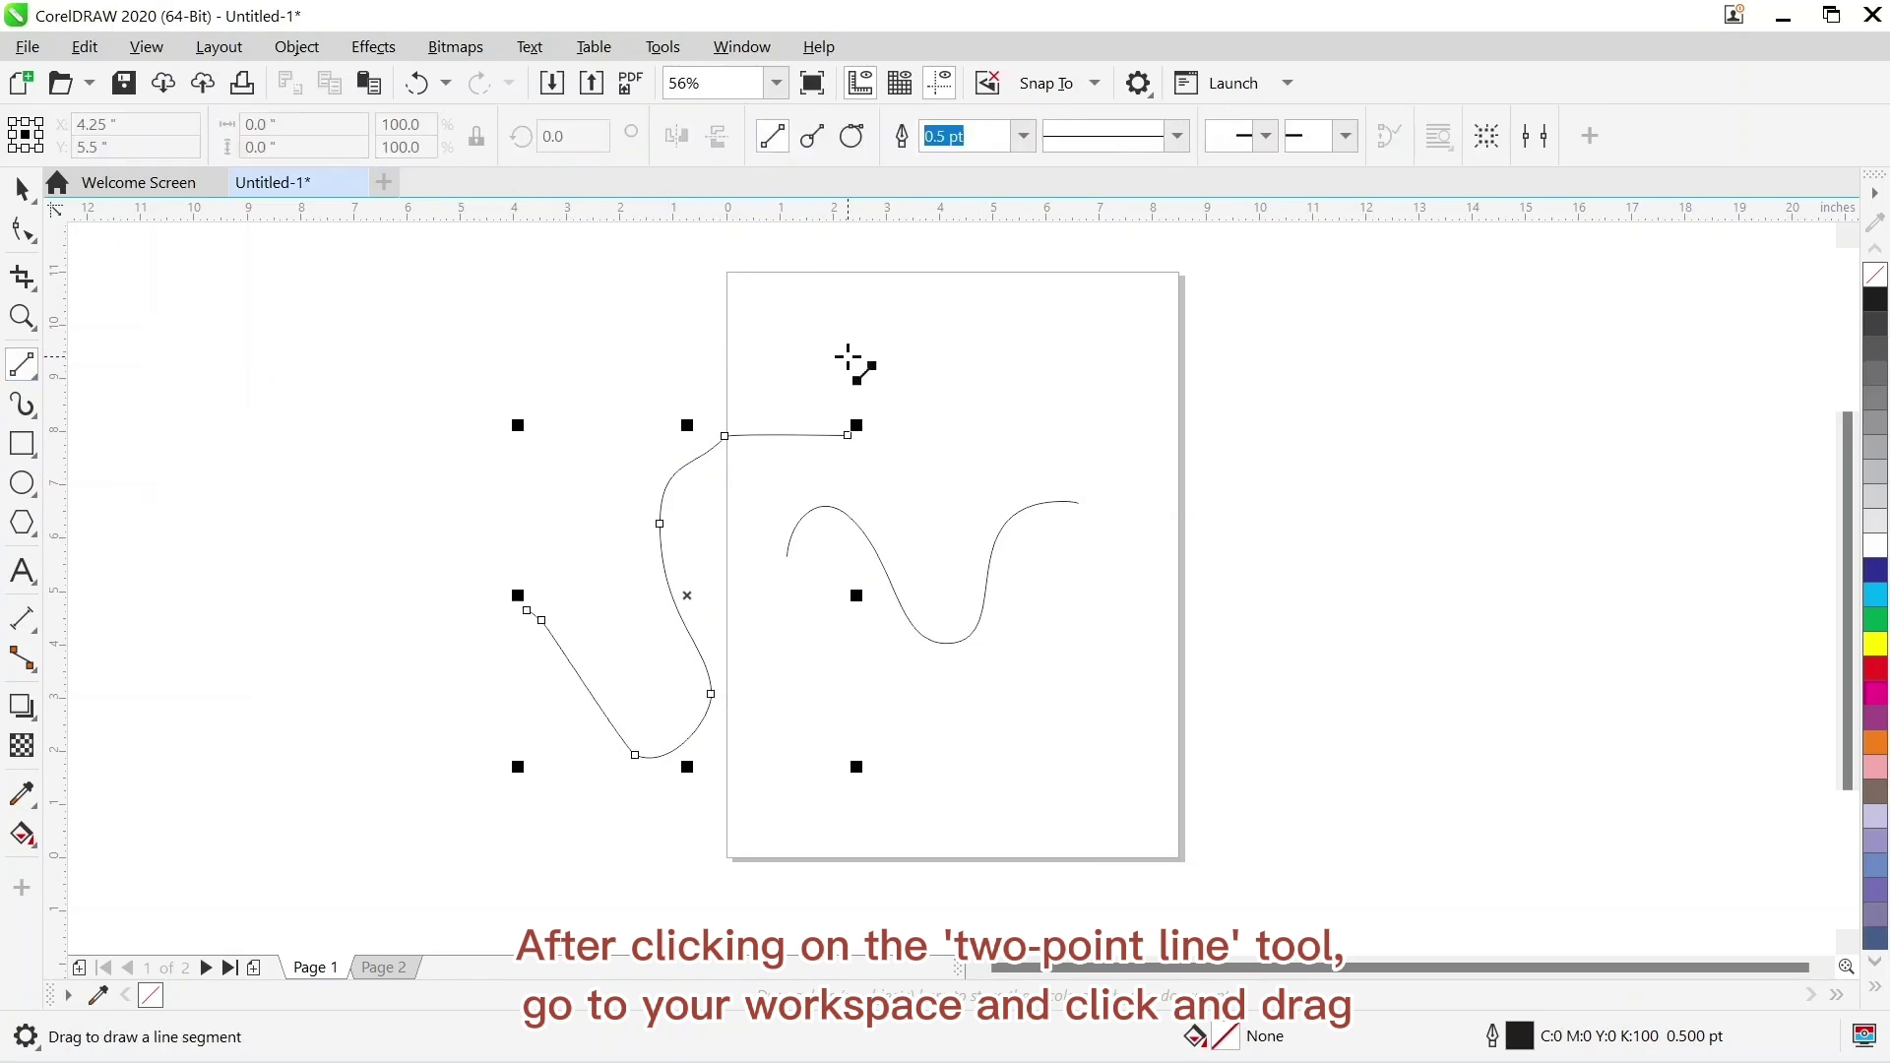
left_click_drag(812, 362, 1324, 362)
left_click_drag(1292, 445, 1072, 699)
left_click(32, 422)
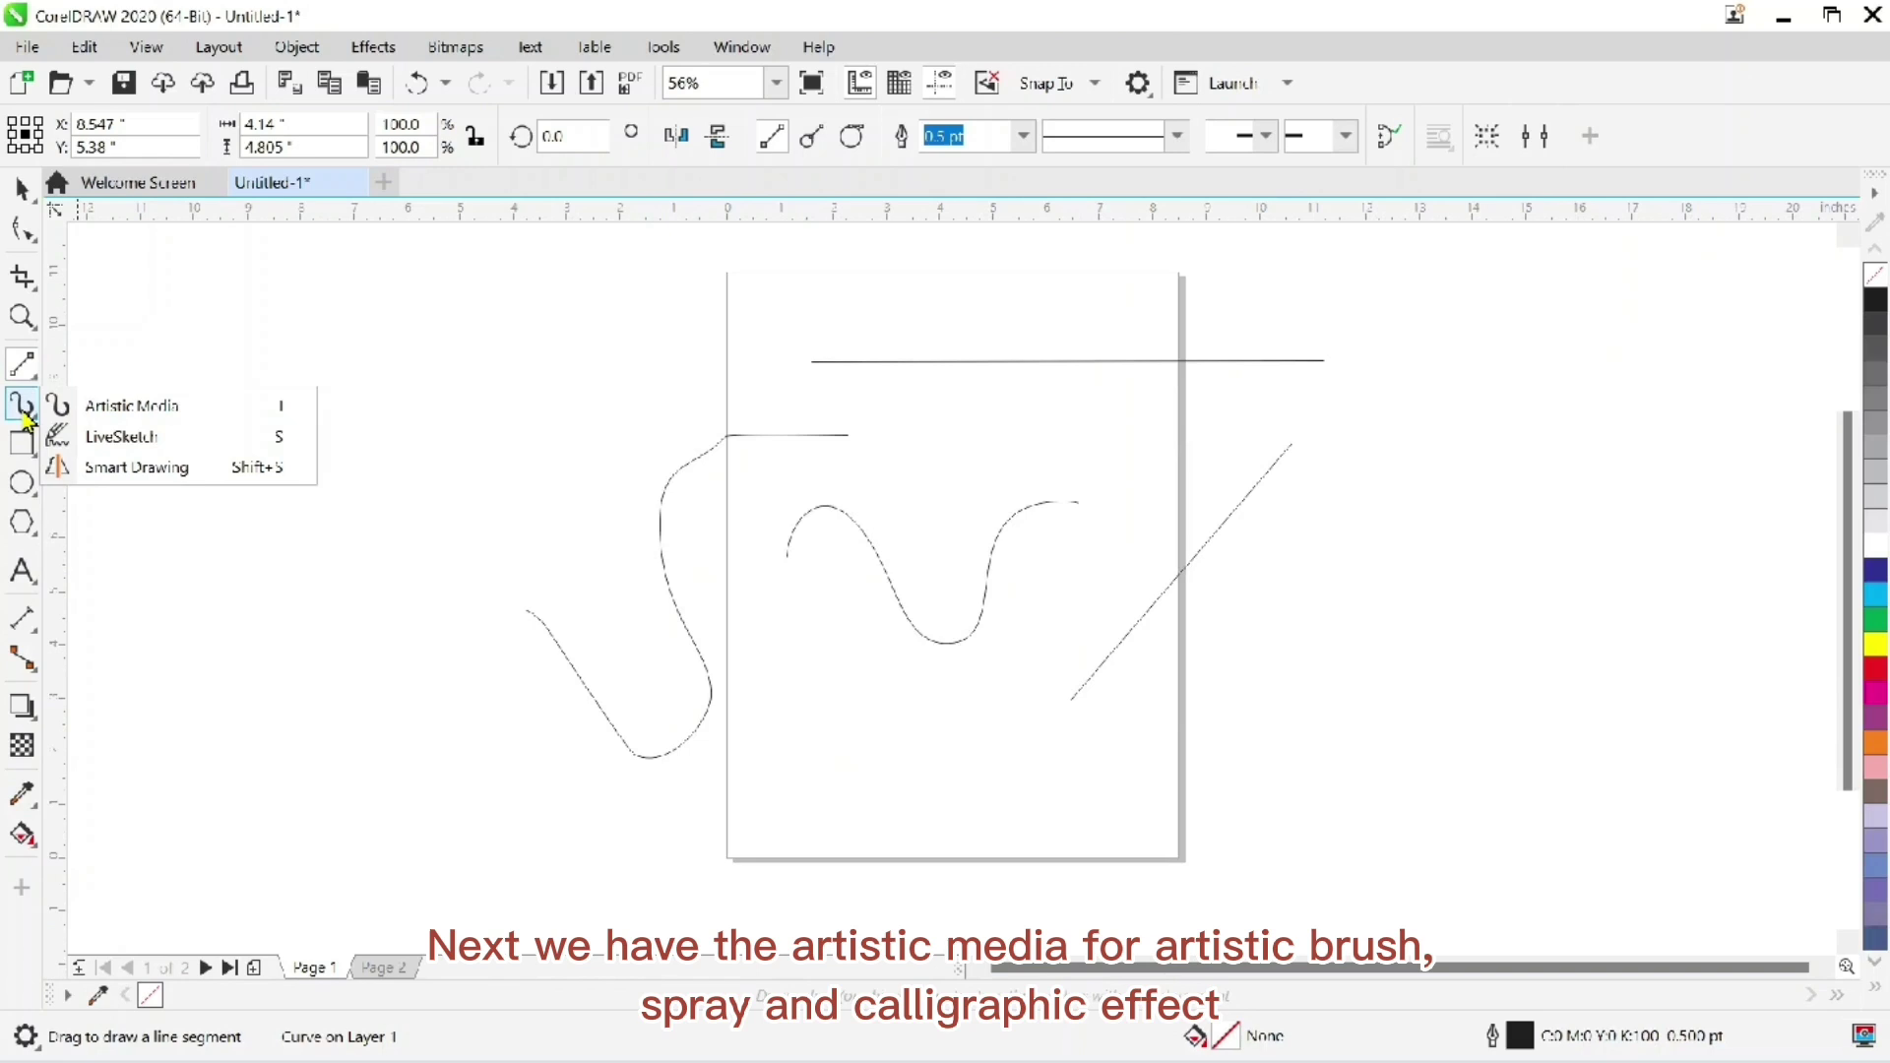
Paint hook, V-shaped and sweeping-arc Artistic Media strokes, giving the V a different preset style
left_click(25, 418)
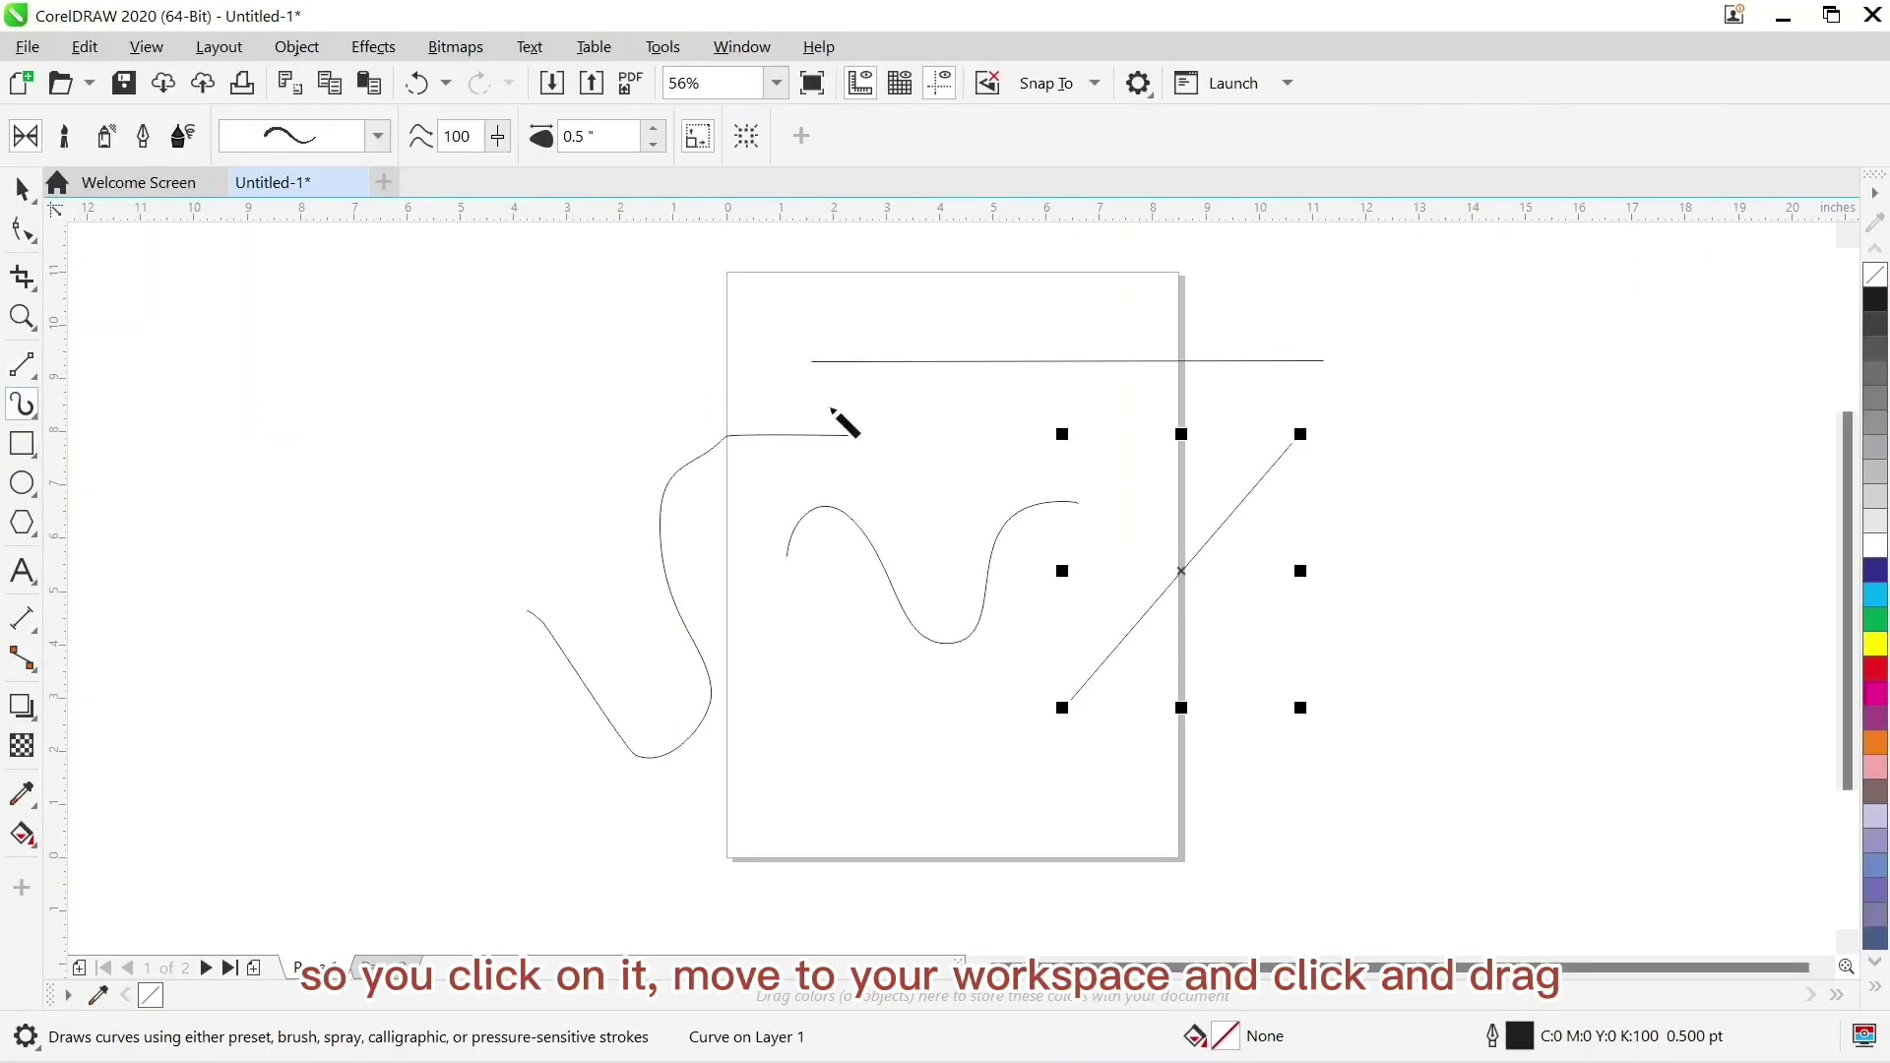
mouse_move(899, 531)
left_mouse_down()
mouse_move(816, 427)
mouse_move(762, 495)
mouse_move(813, 580)
mouse_move(875, 780)
mouse_move(736, 728)
left_mouse_up()
left_click(380, 137)
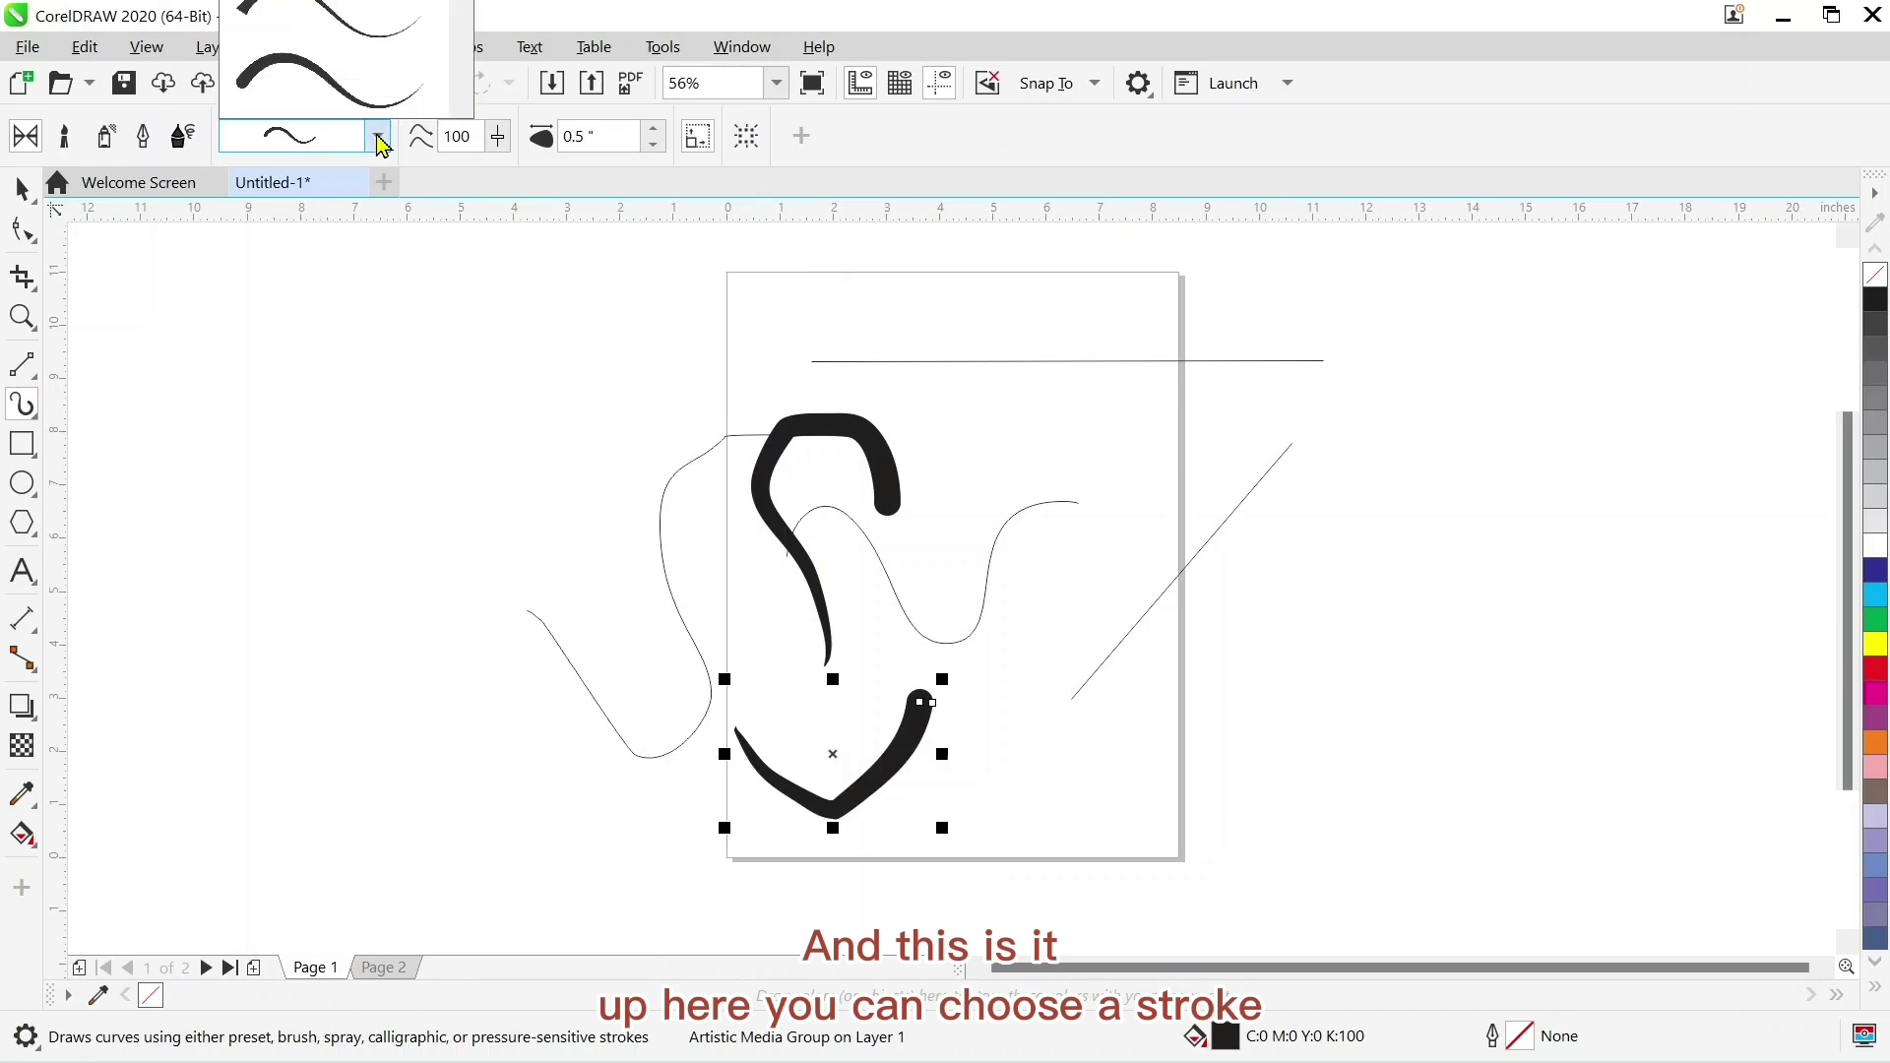
left_click(368, 89)
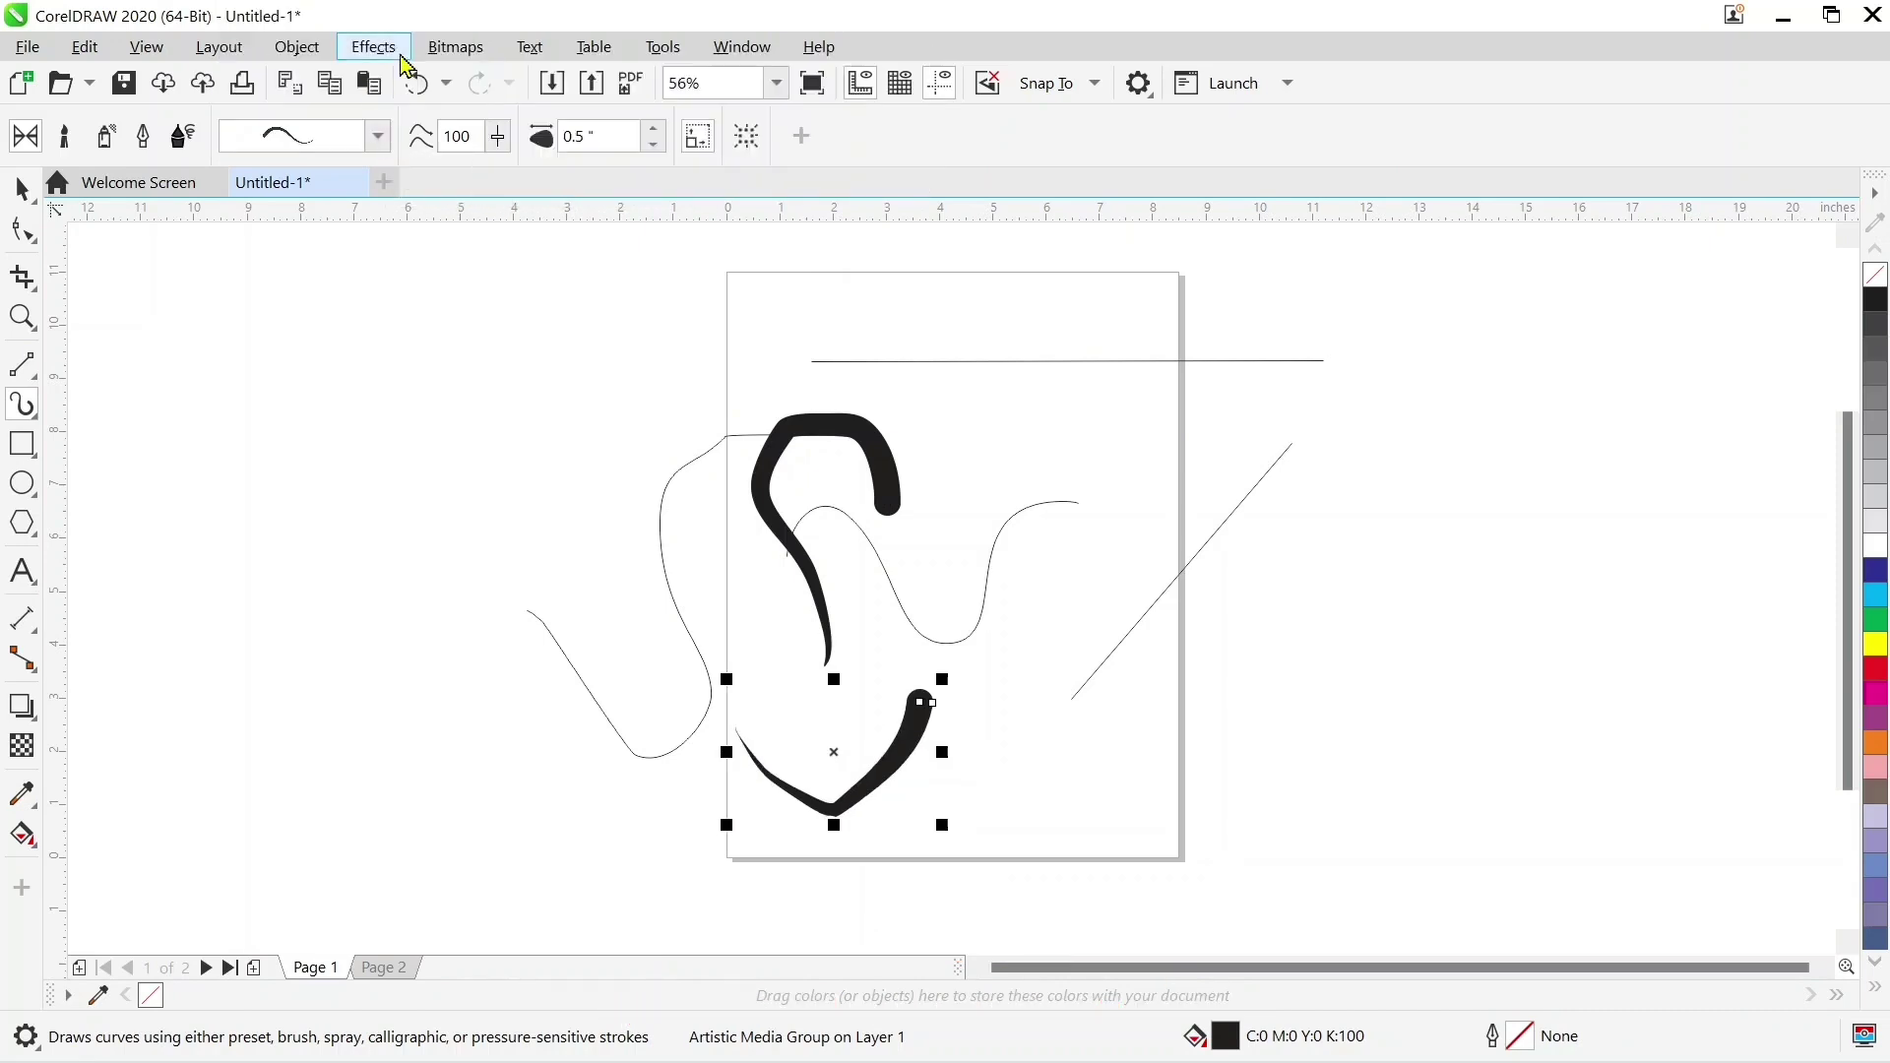
left_click(380, 140)
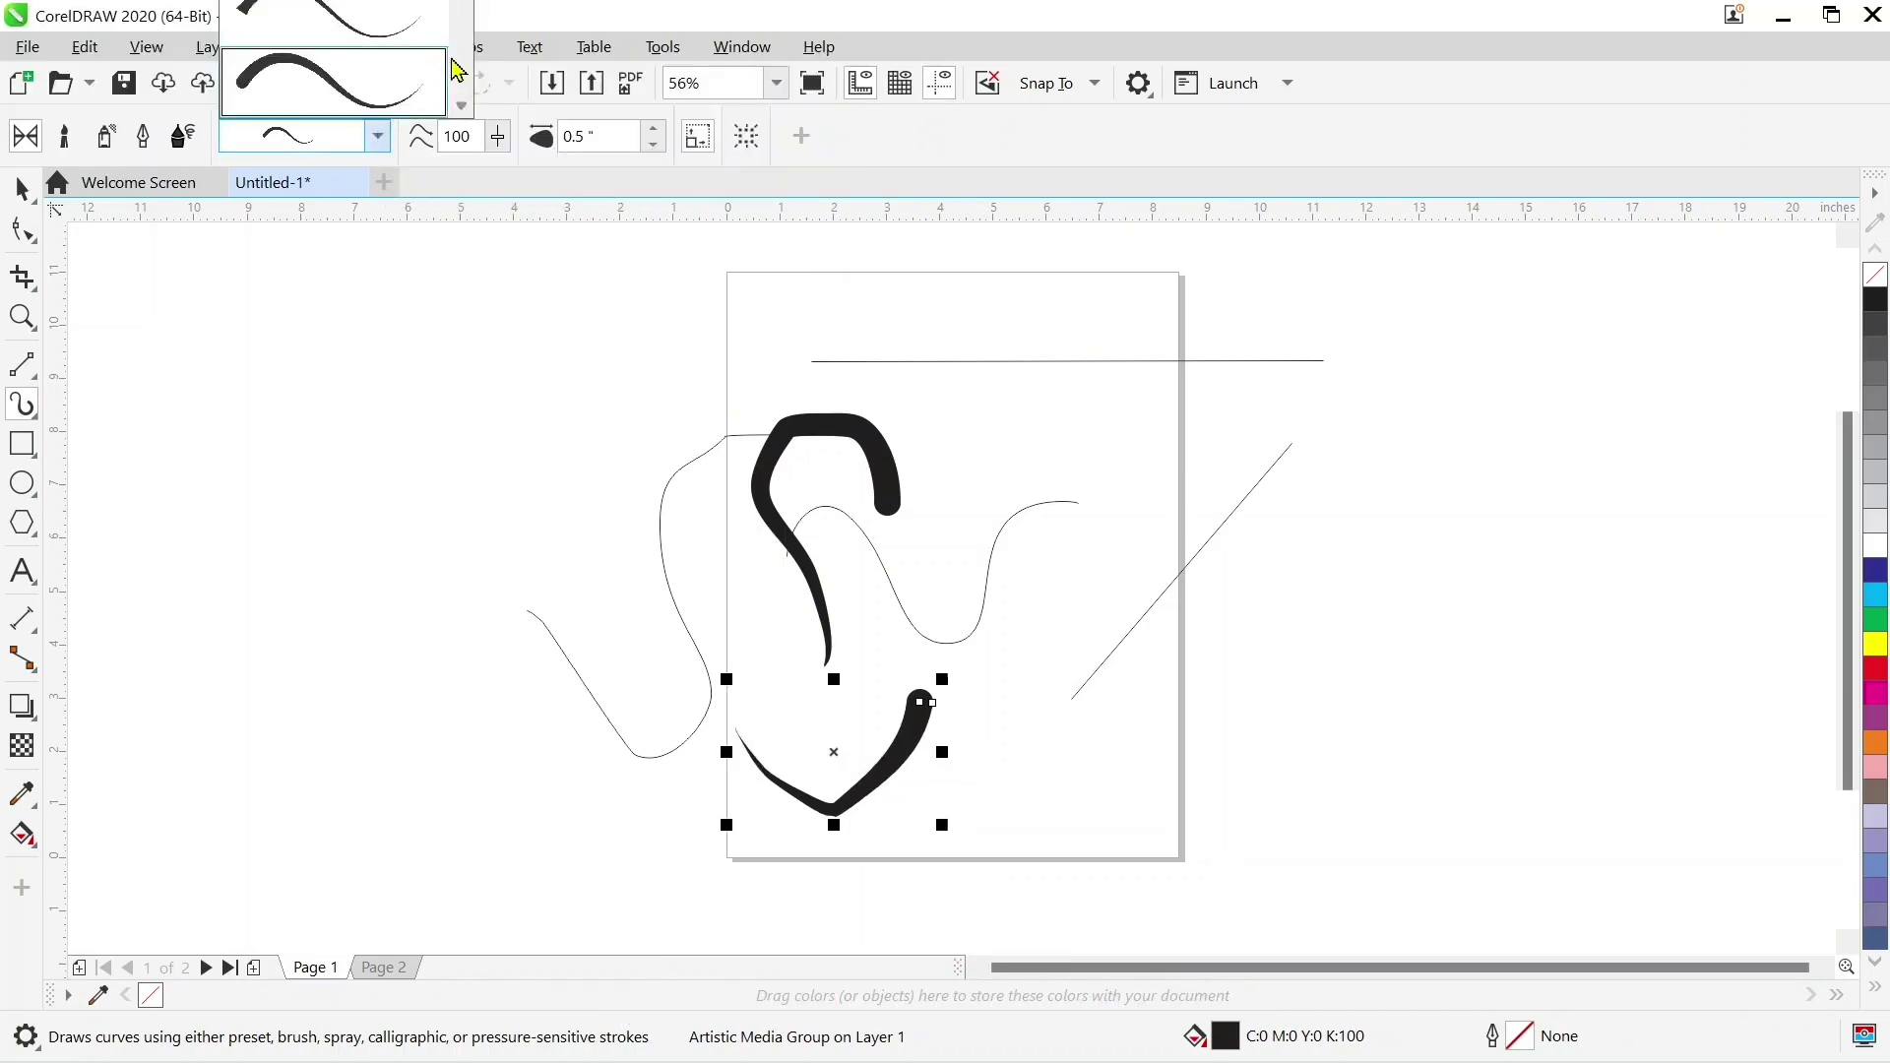
left_click(462, 106)
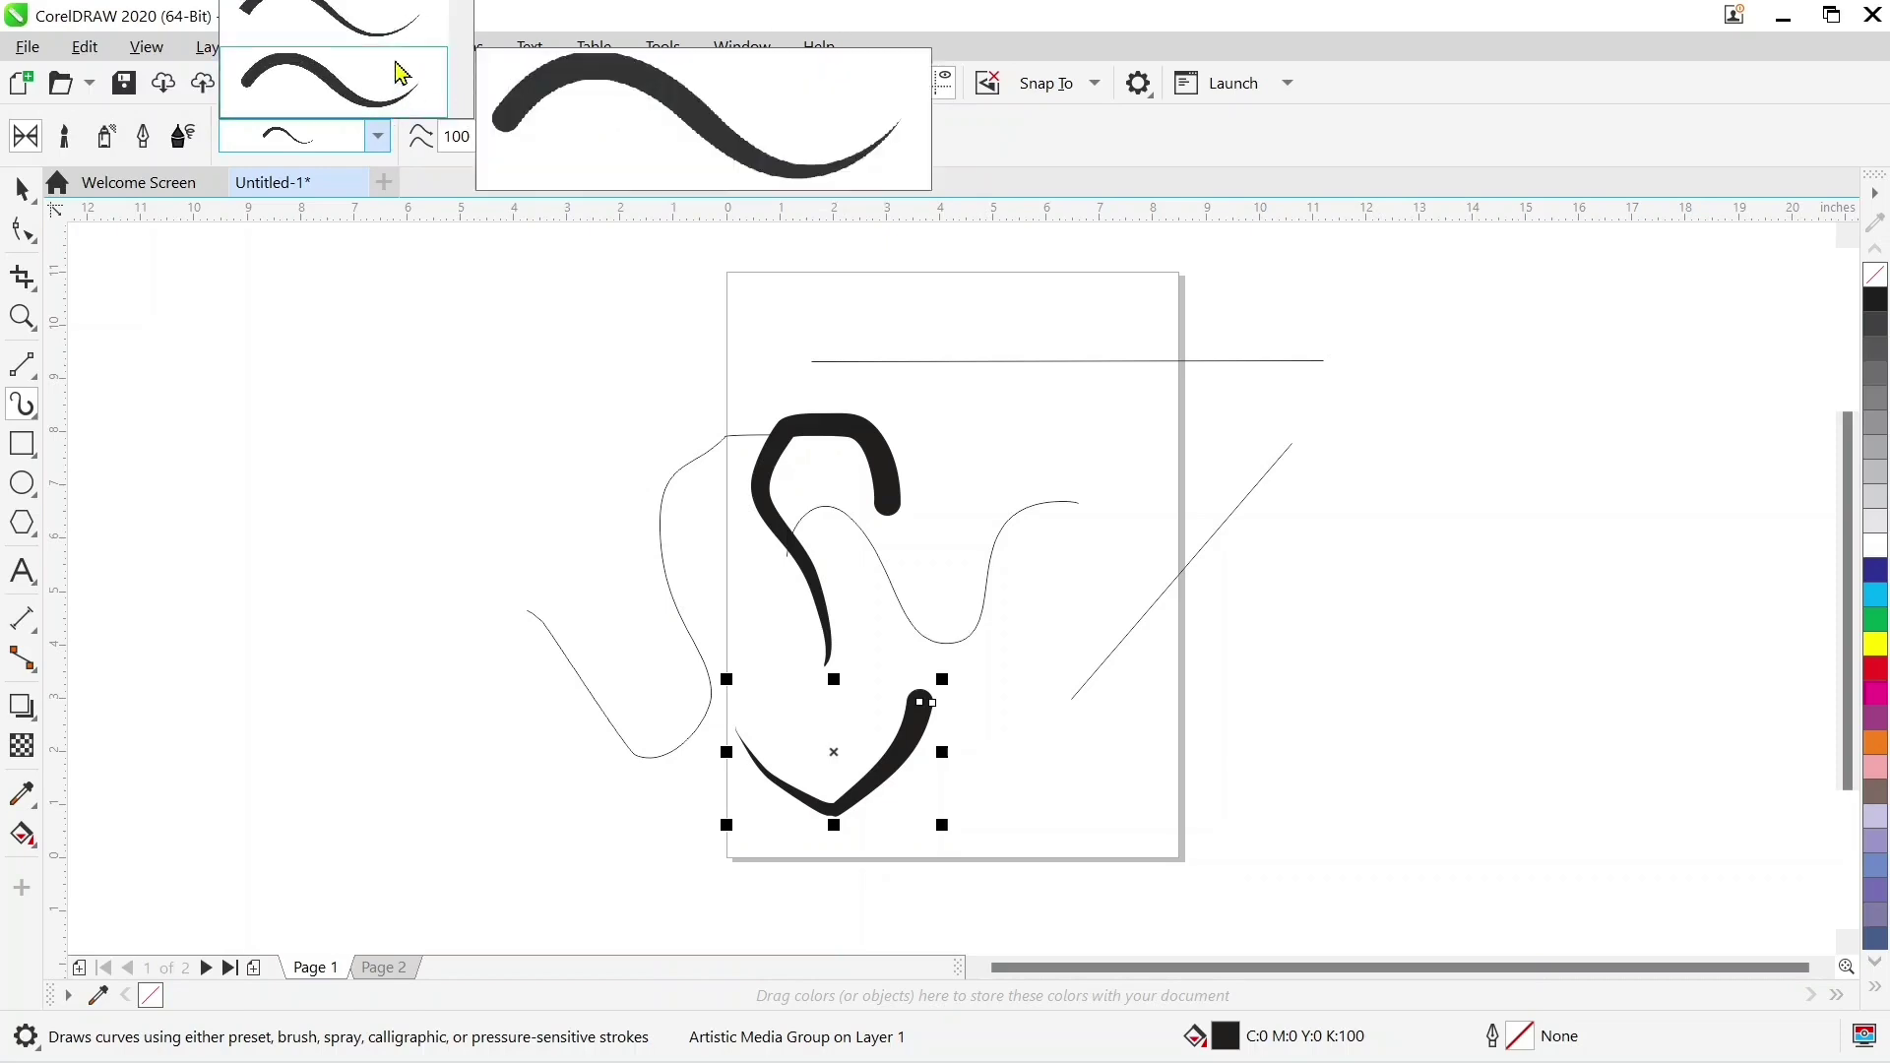
left_click(395, 73)
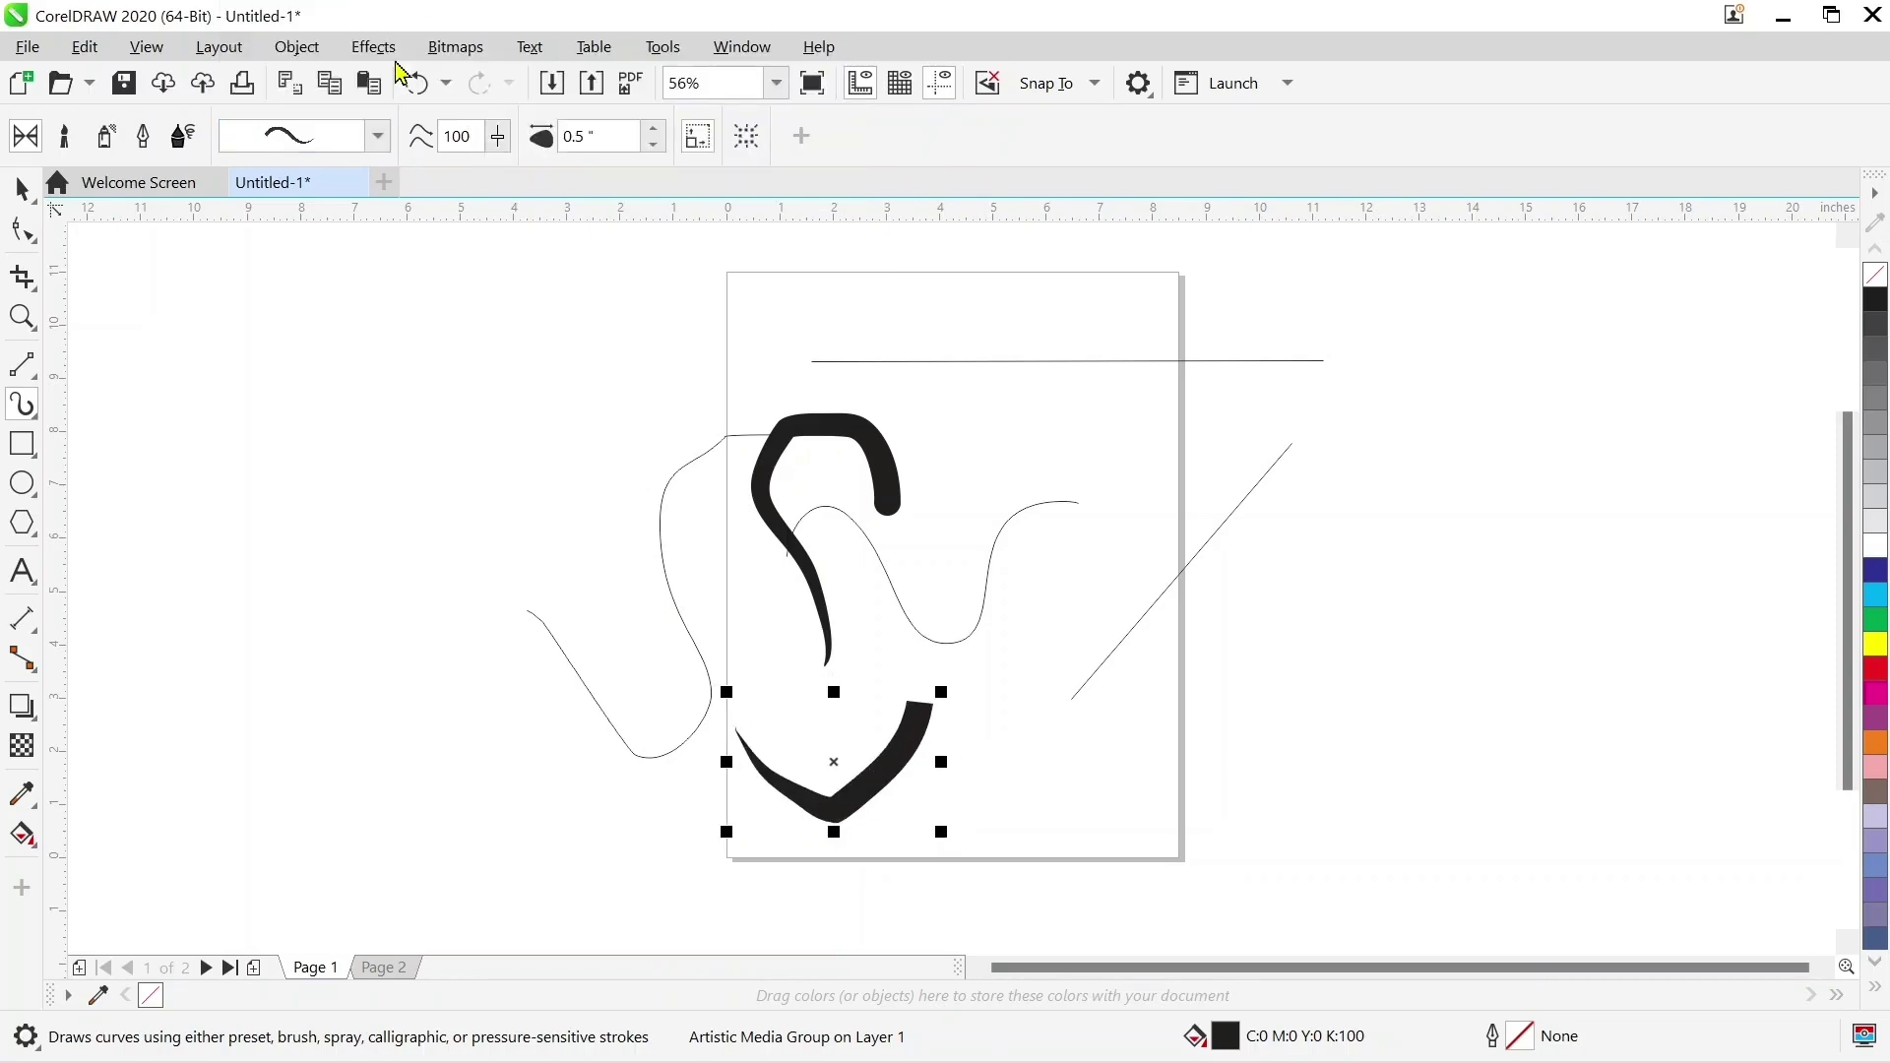
left_click_drag(1042, 700, 1380, 554)
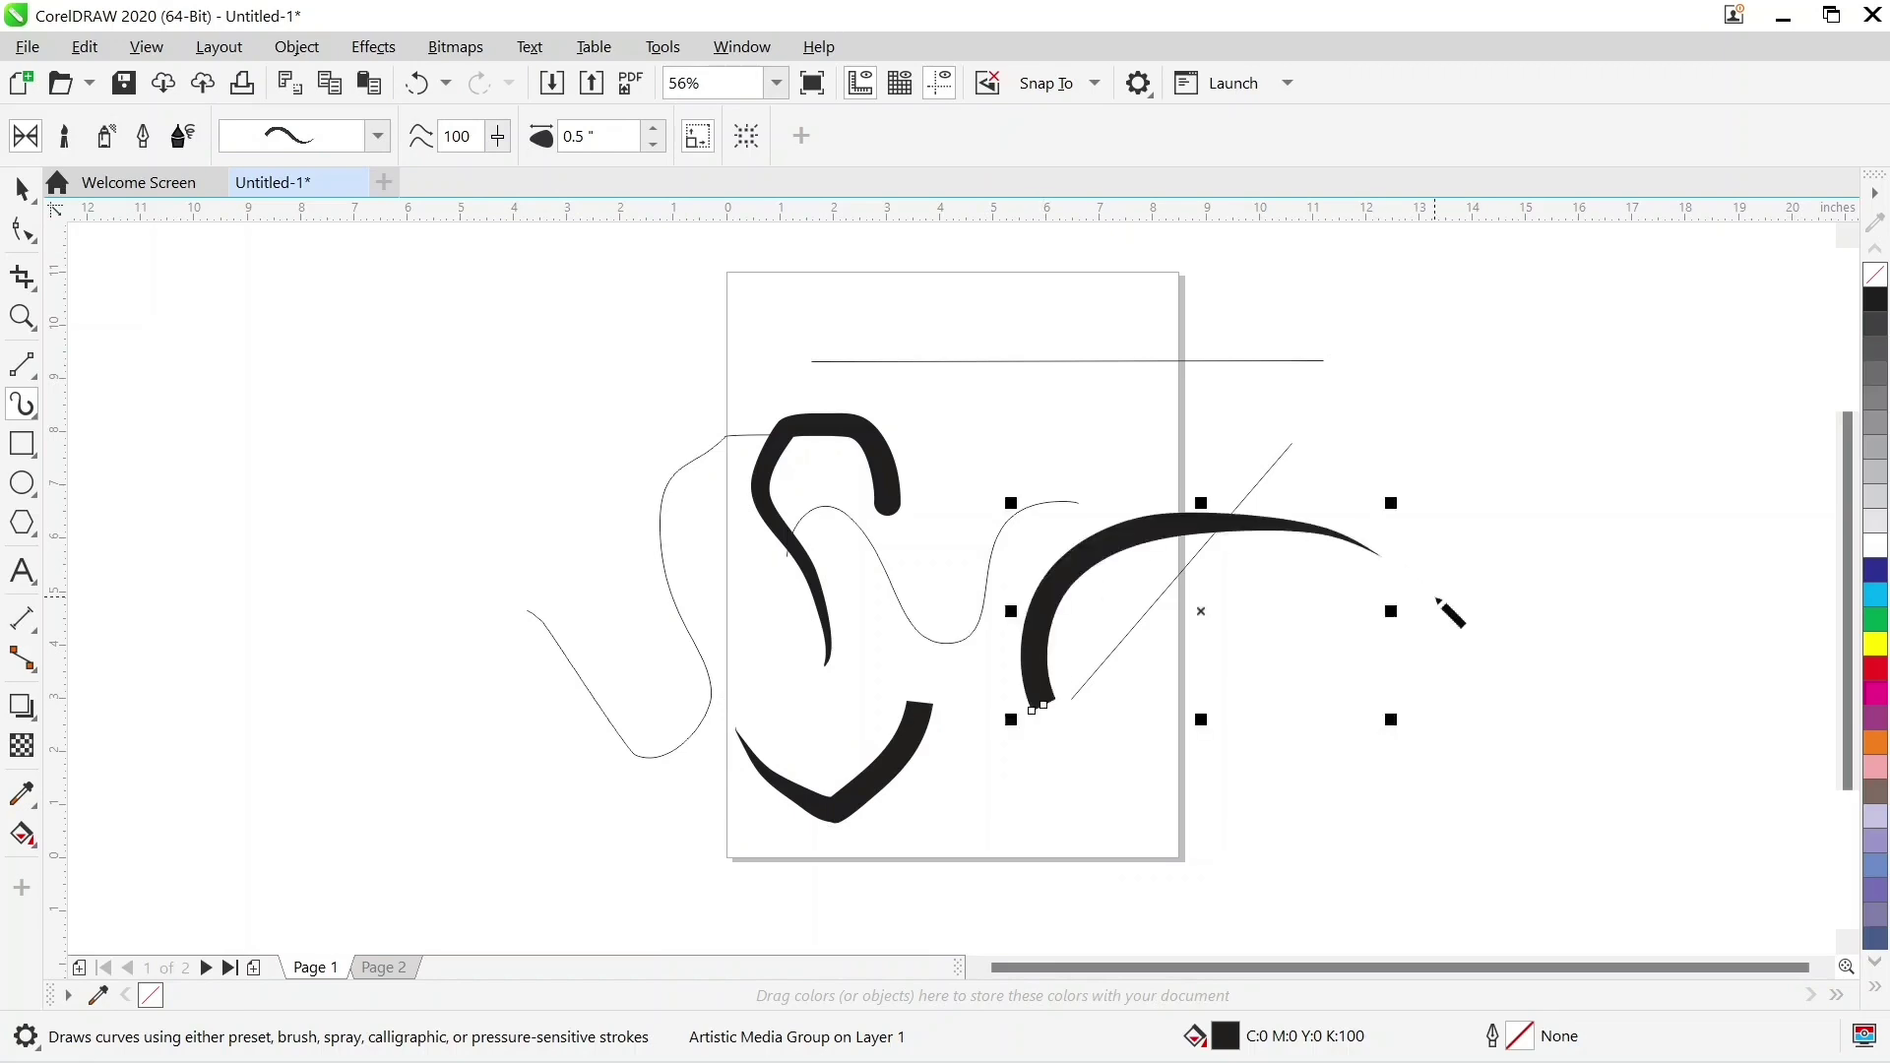
Draw a green-filled rectangle near the top of the page
left_click(22, 445)
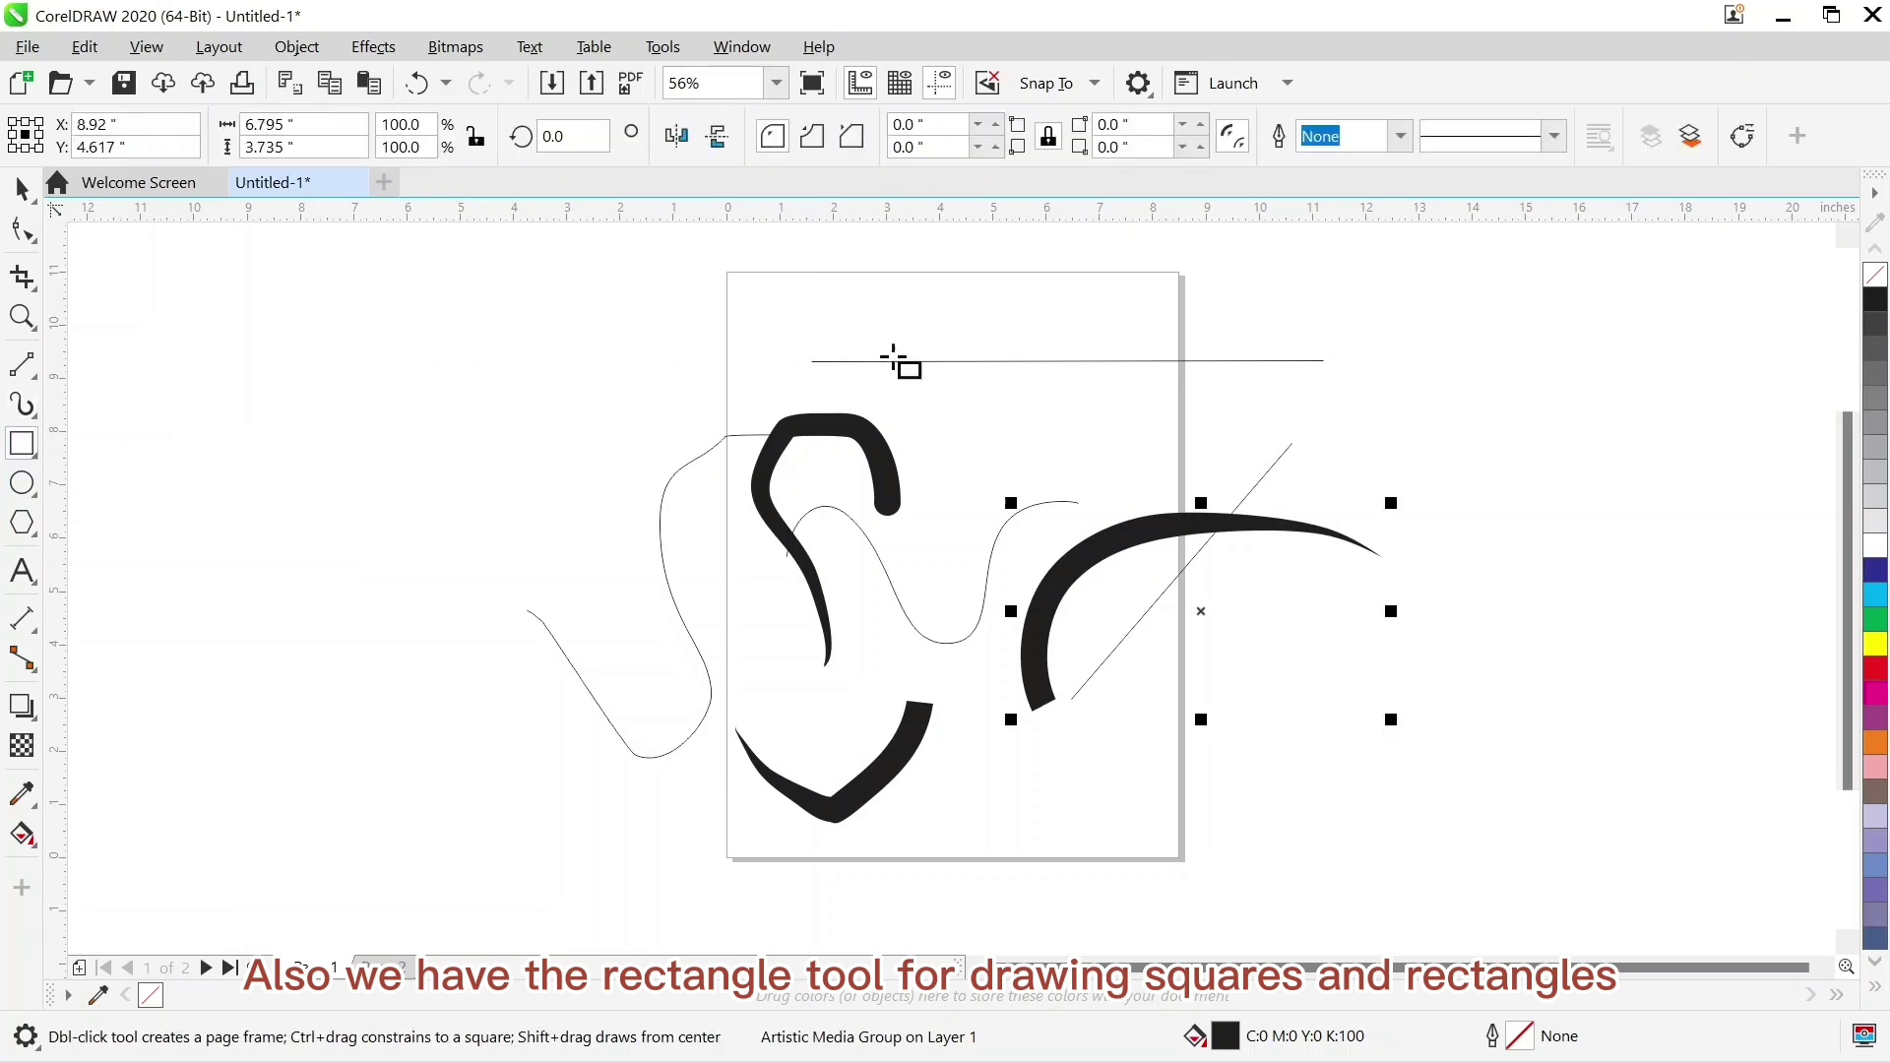
left_click_drag(759, 287, 1030, 484)
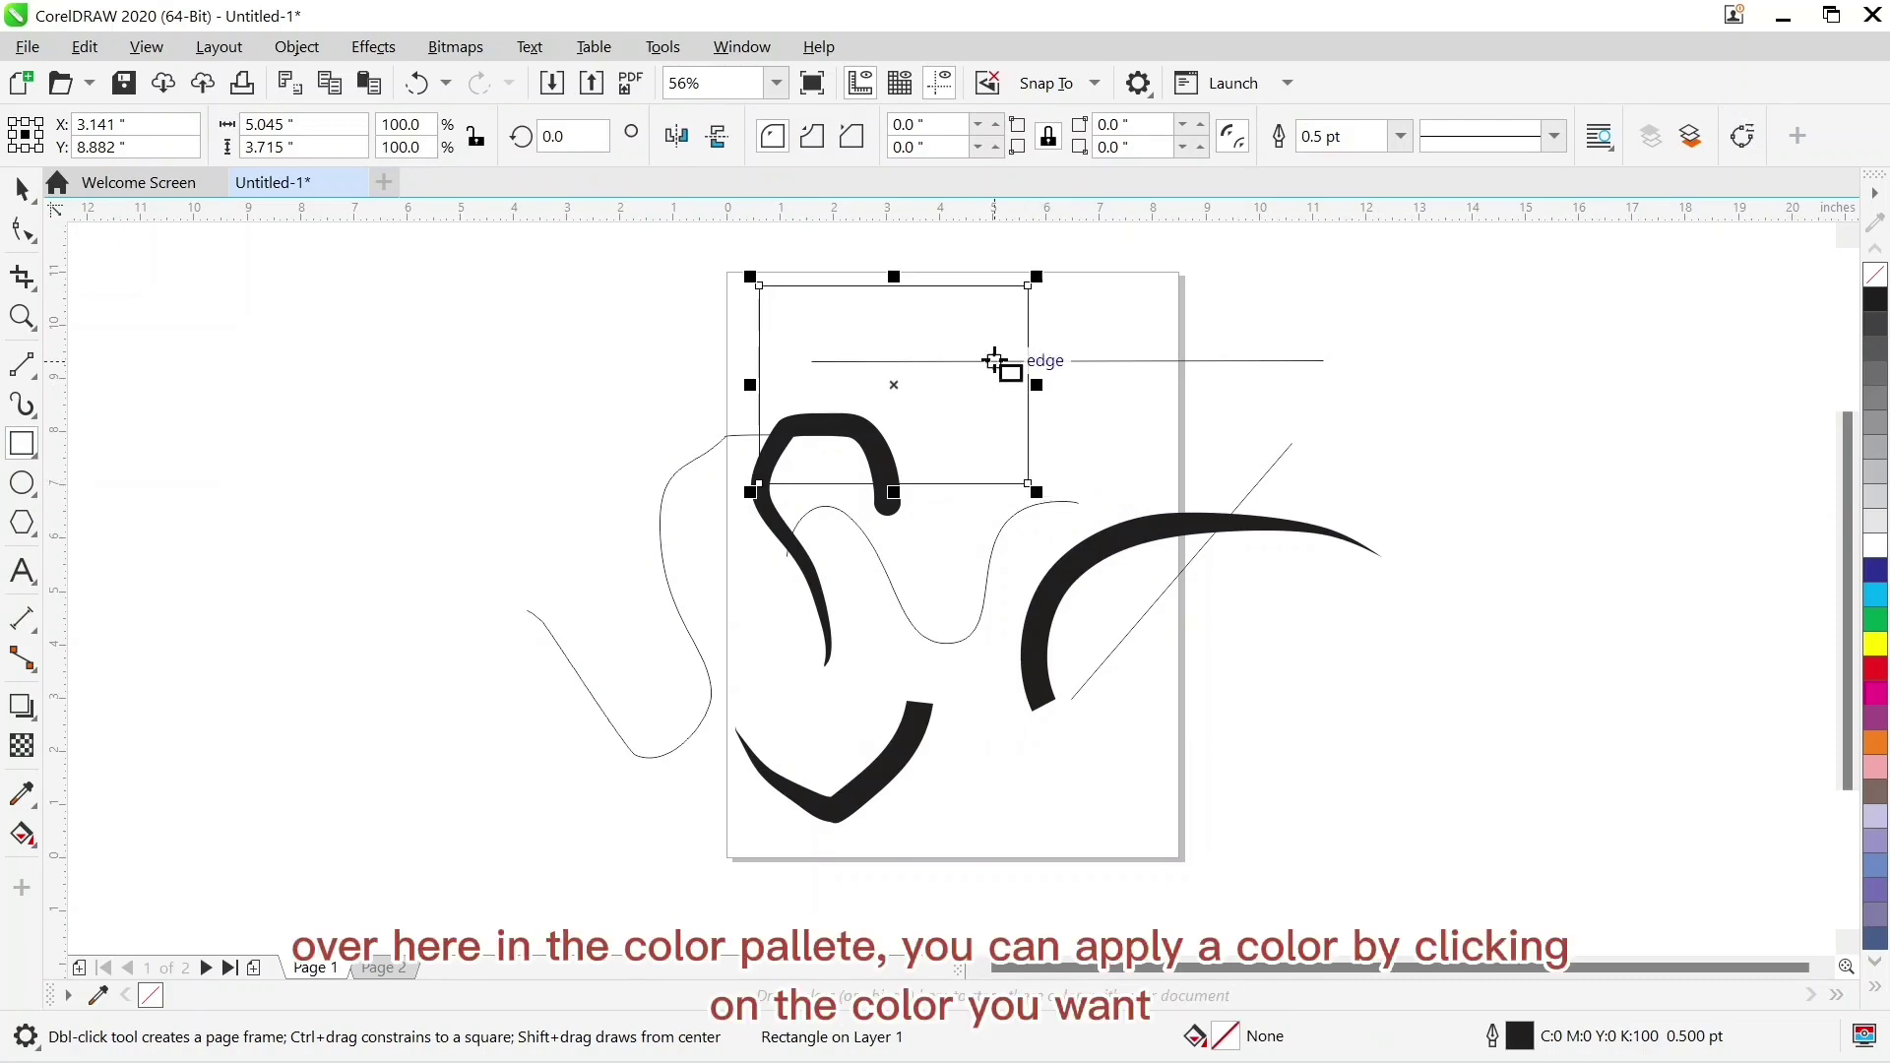
left_click(1875, 625)
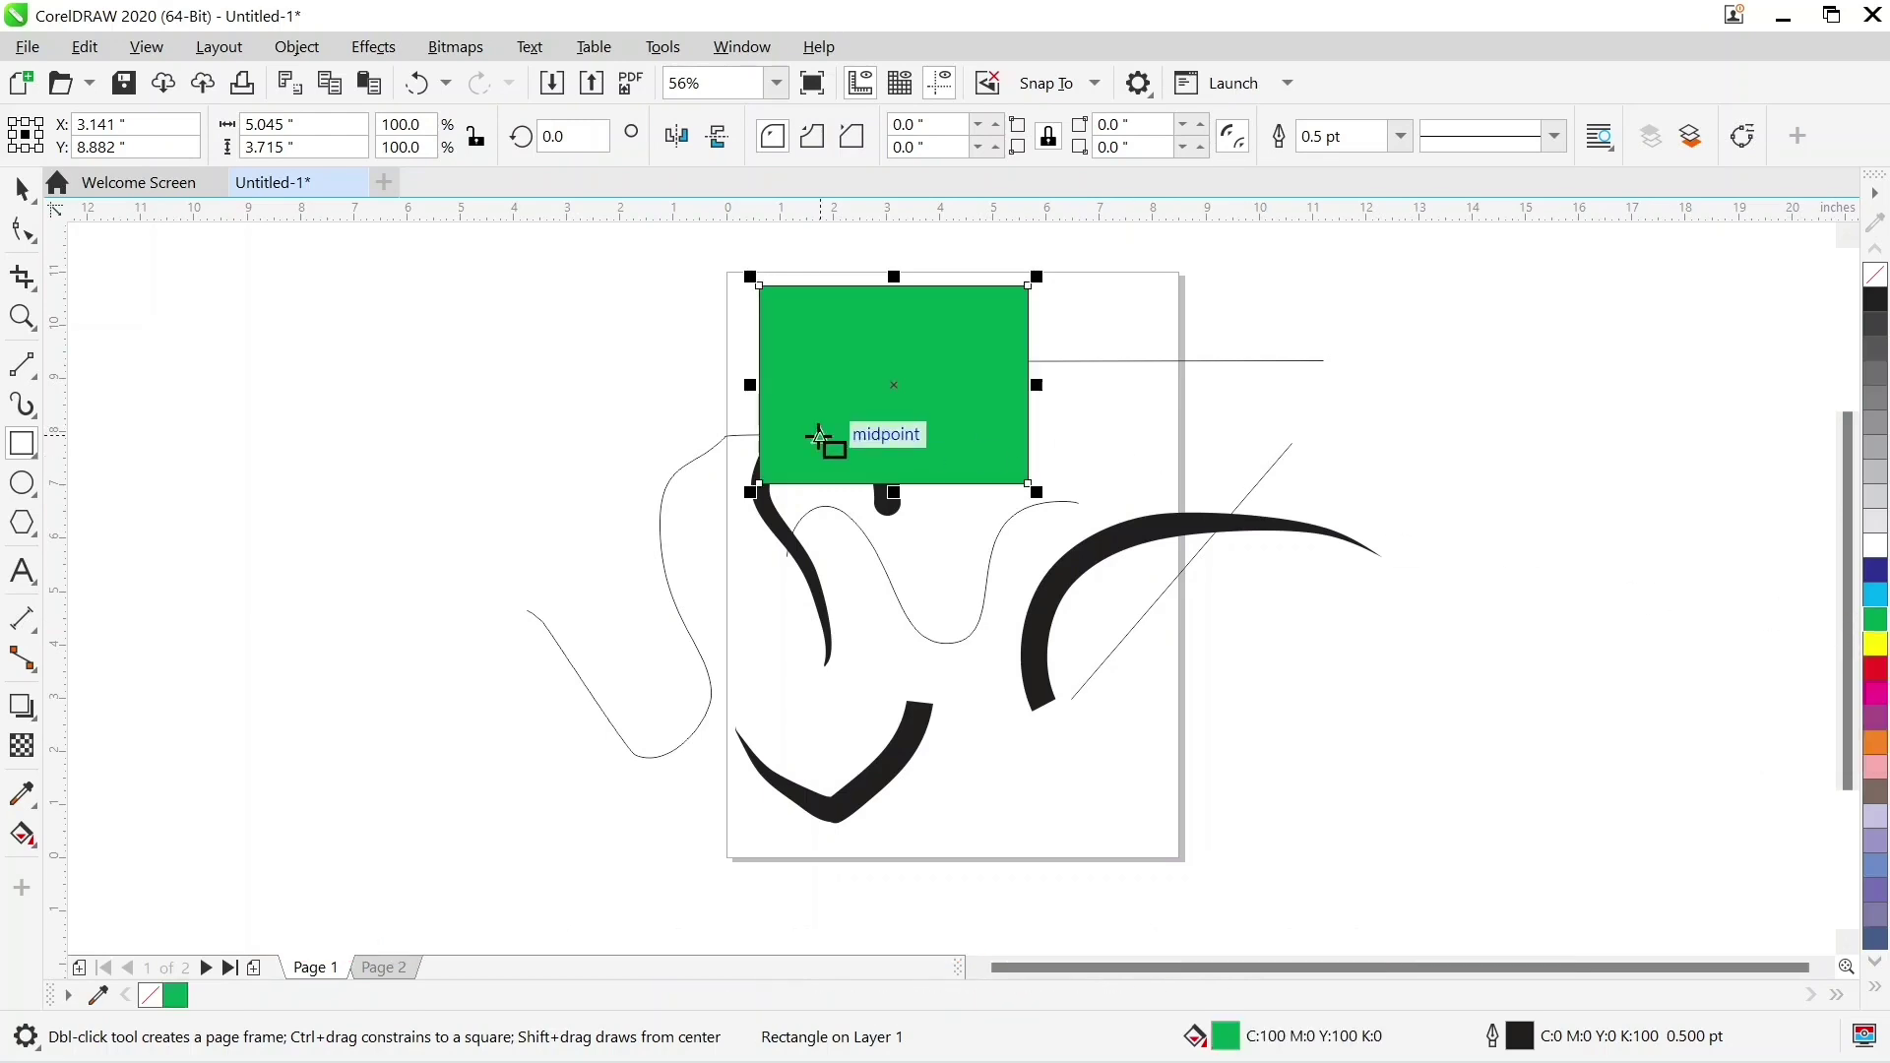
Draw a red-filled circle near the page bottom
left_click(21, 486)
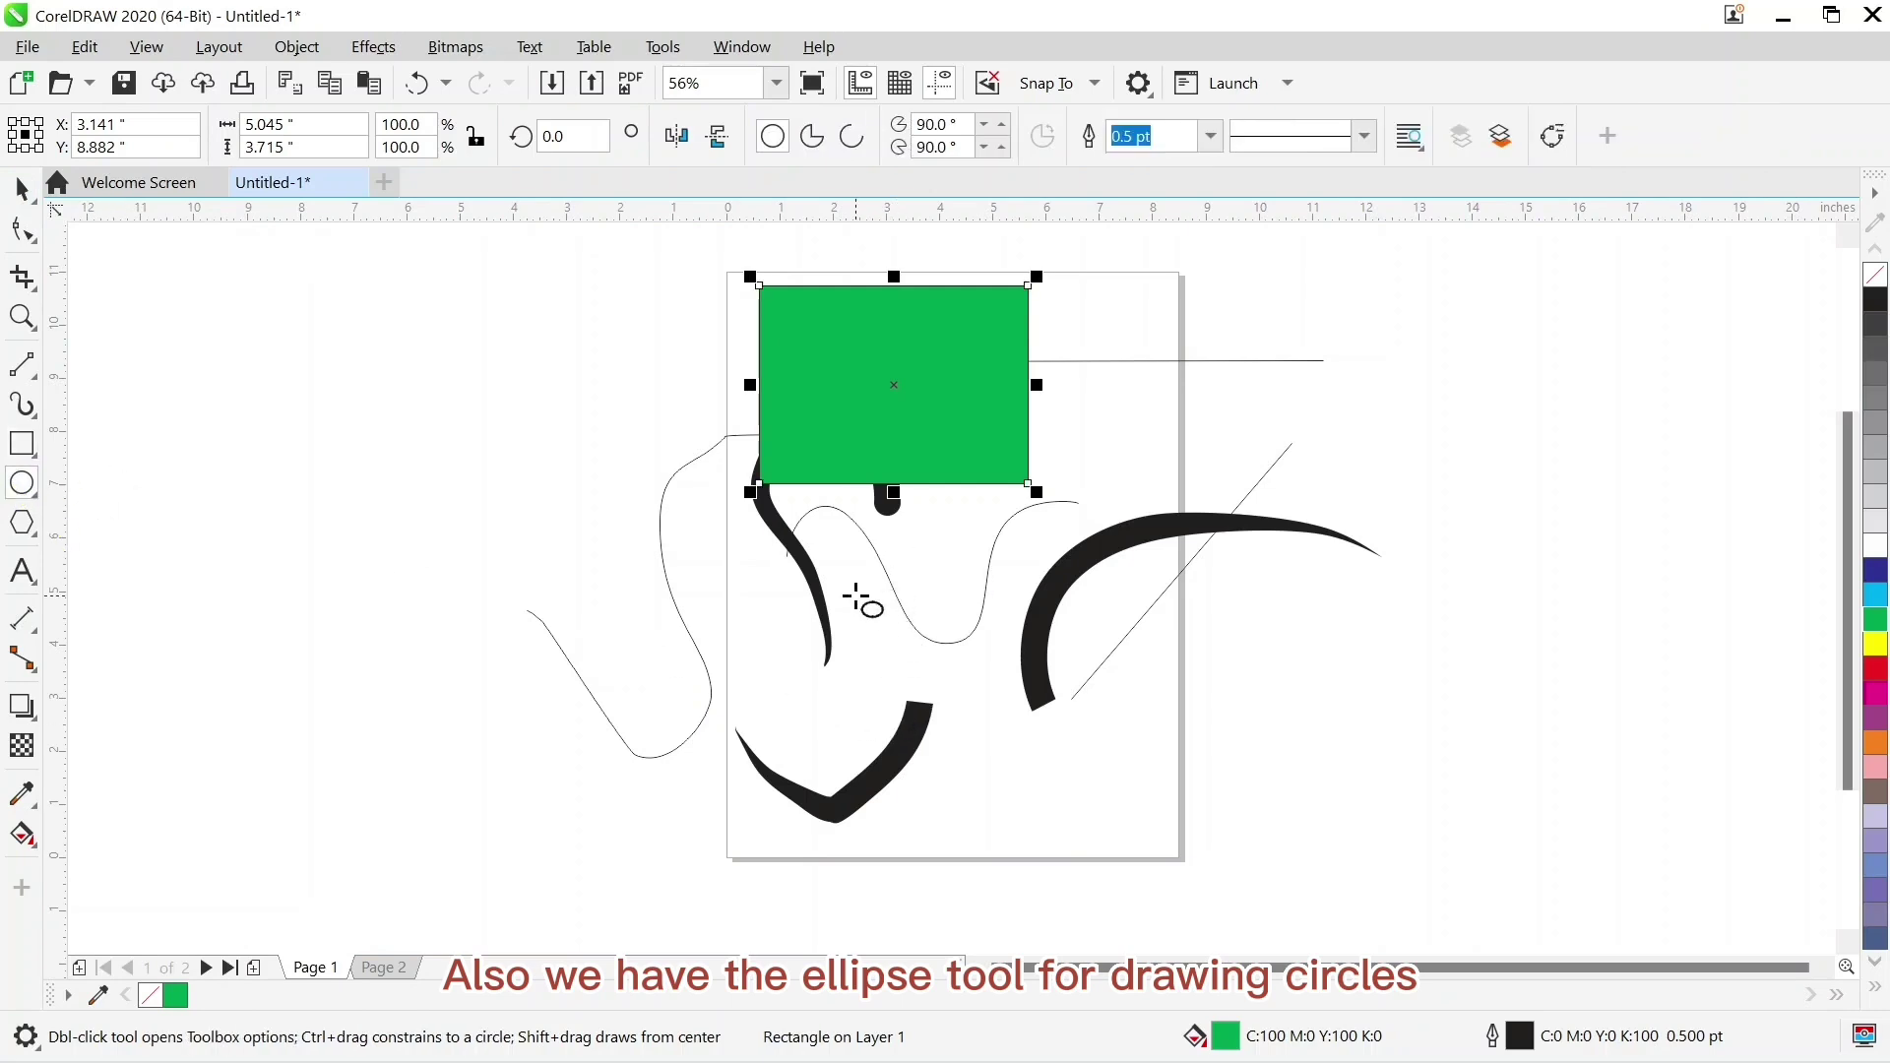
left_click_drag(855, 596, 1139, 877)
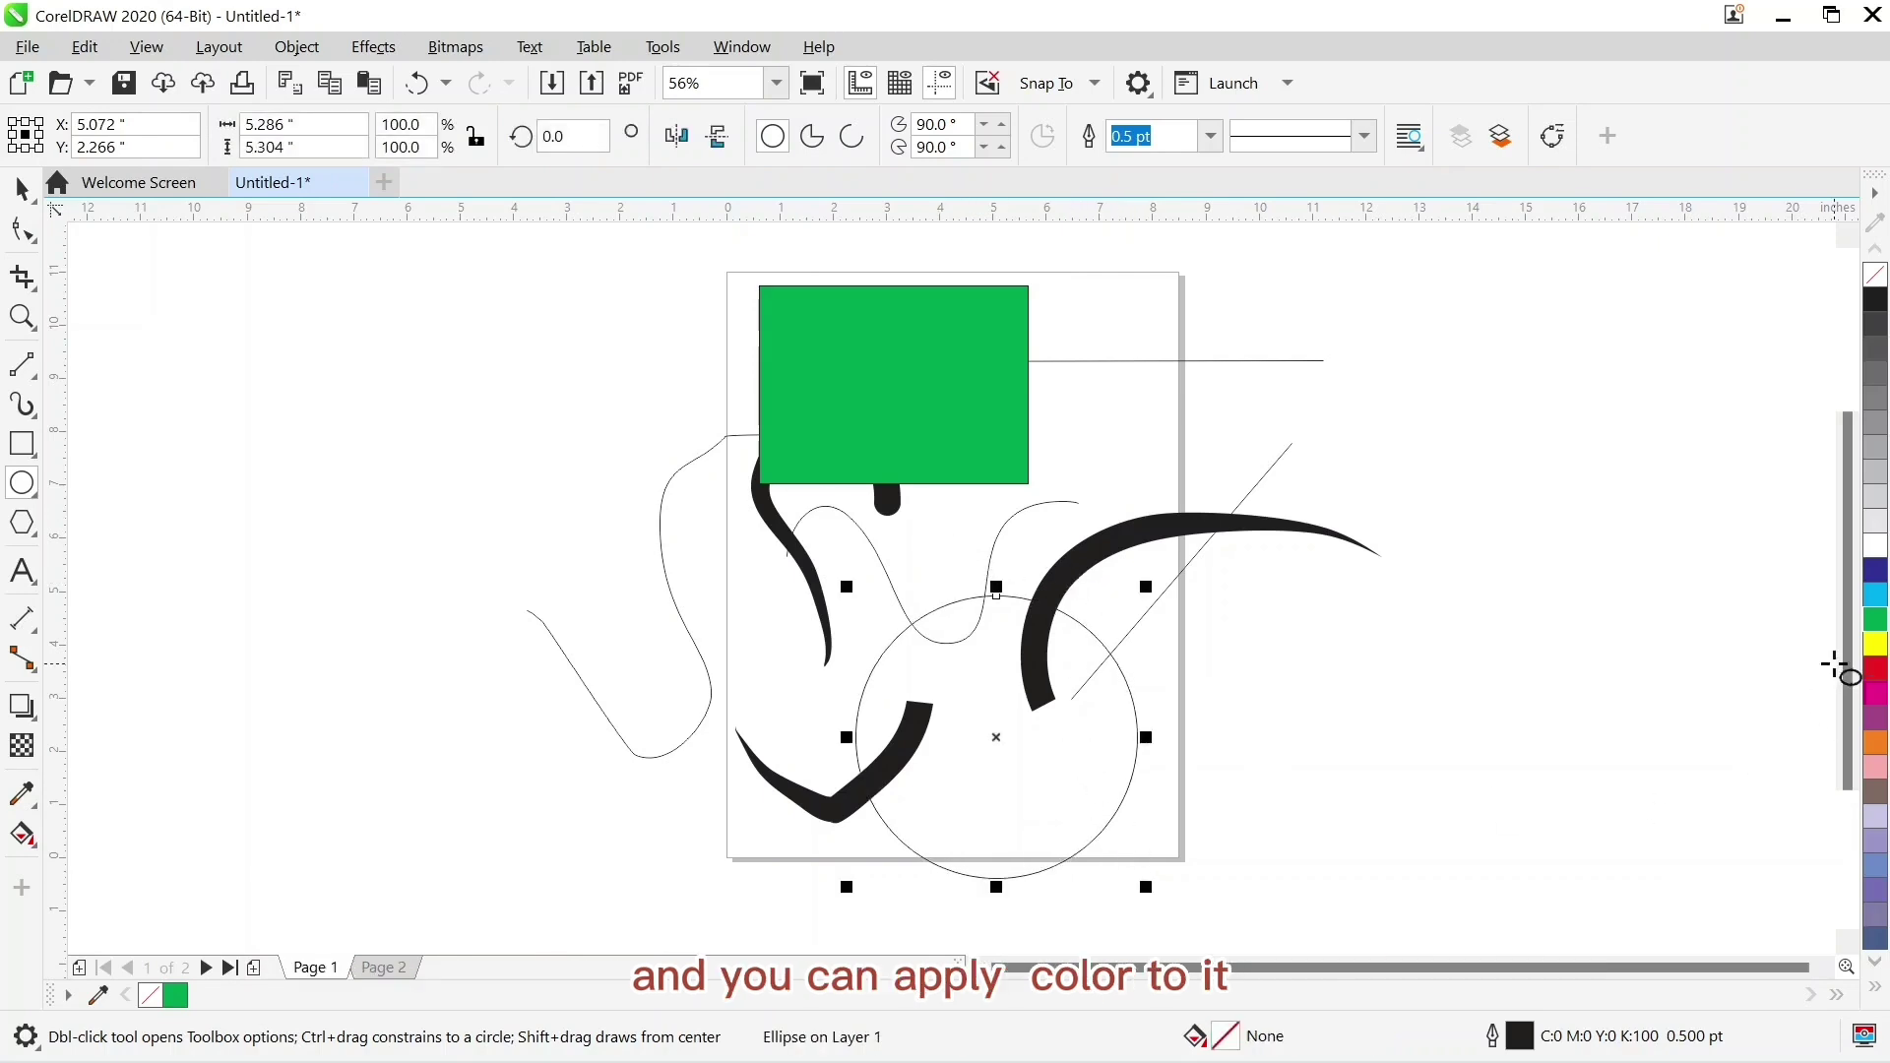
left_click(1877, 672)
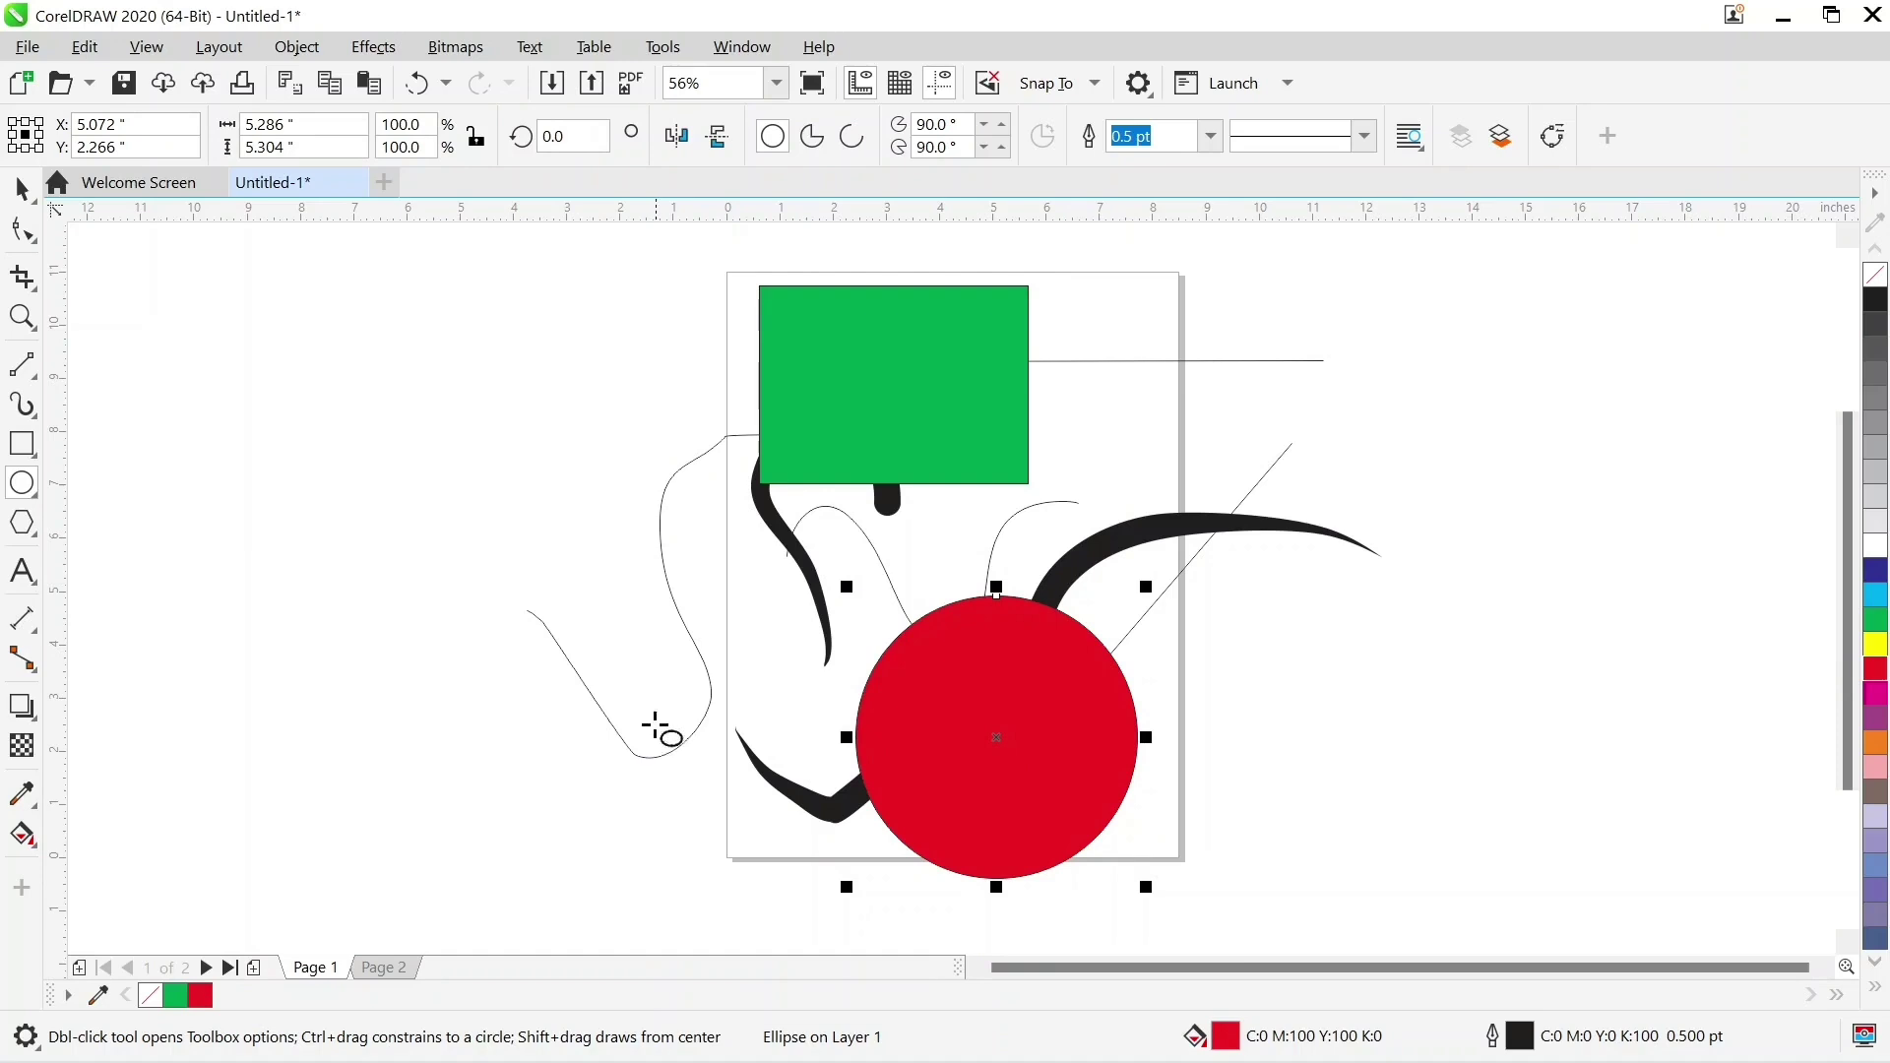
Draw a cyan five-sided polygon beside the green rectangle
left_click(21, 524)
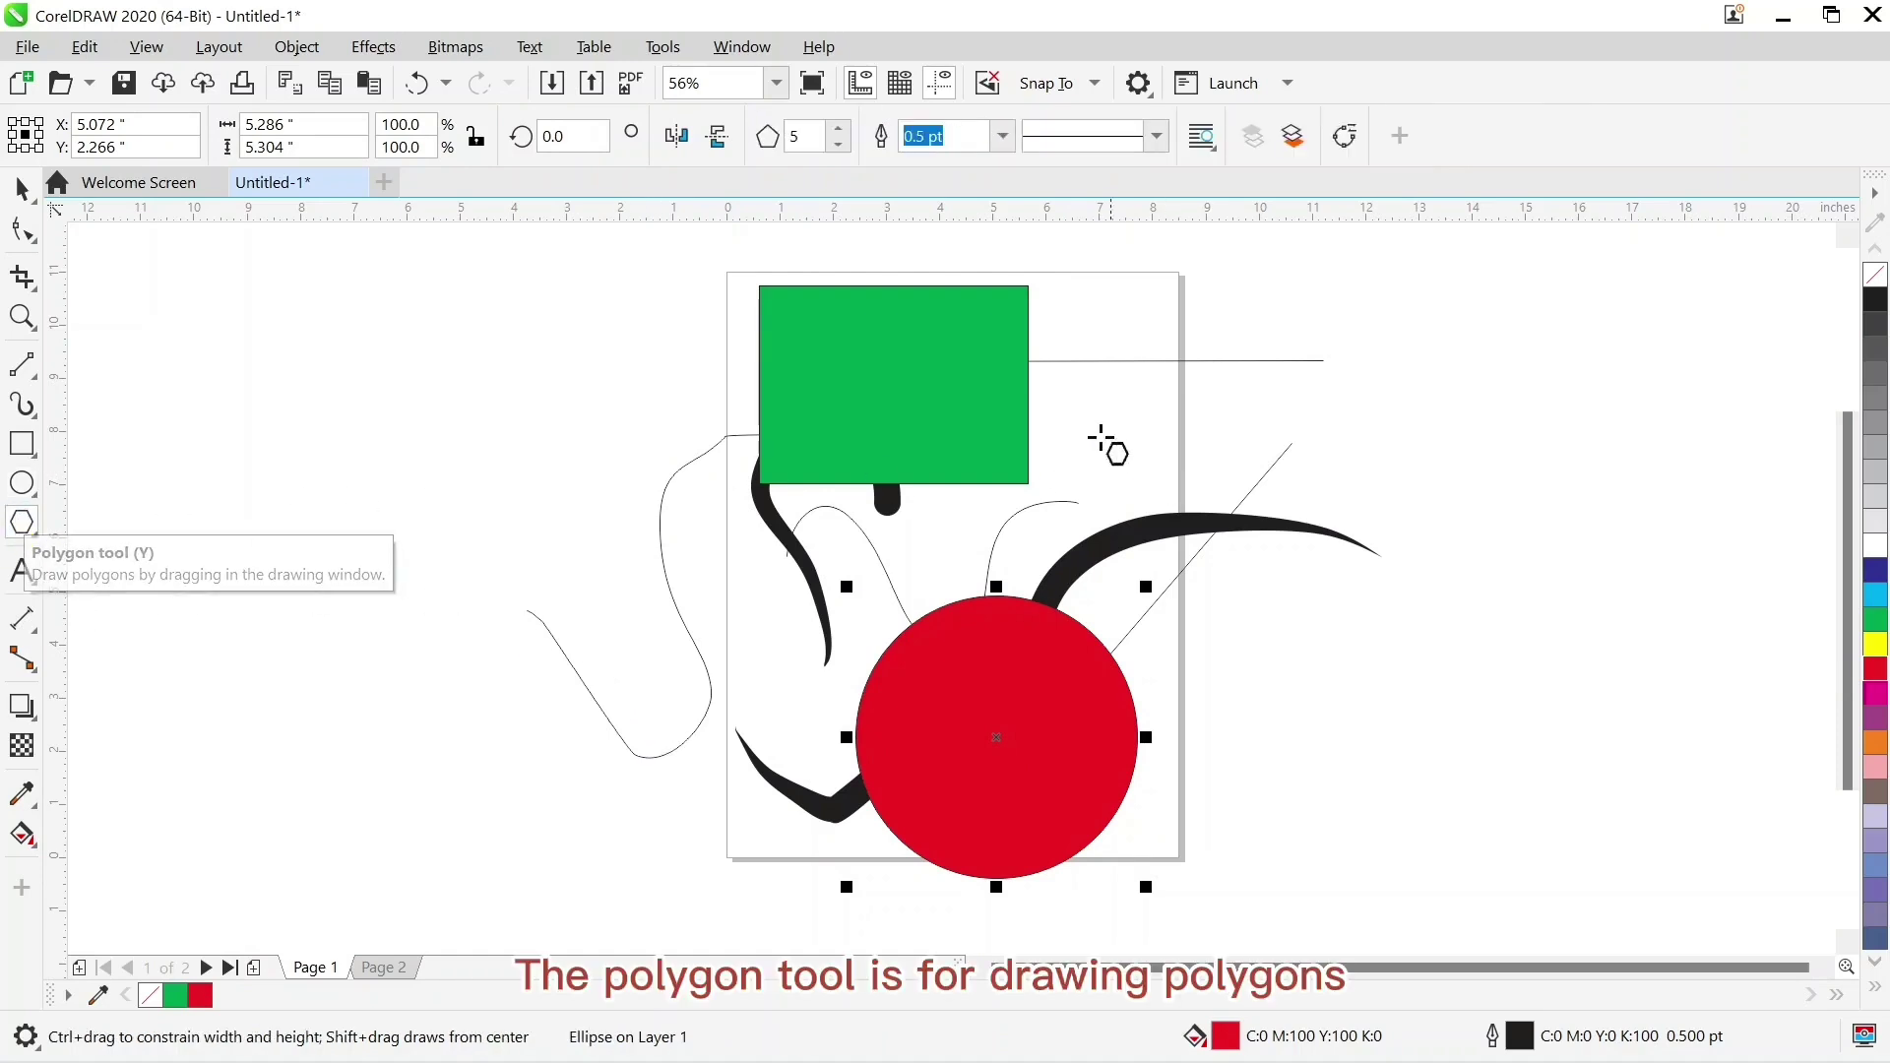
left_click_drag(1040, 315, 1303, 581)
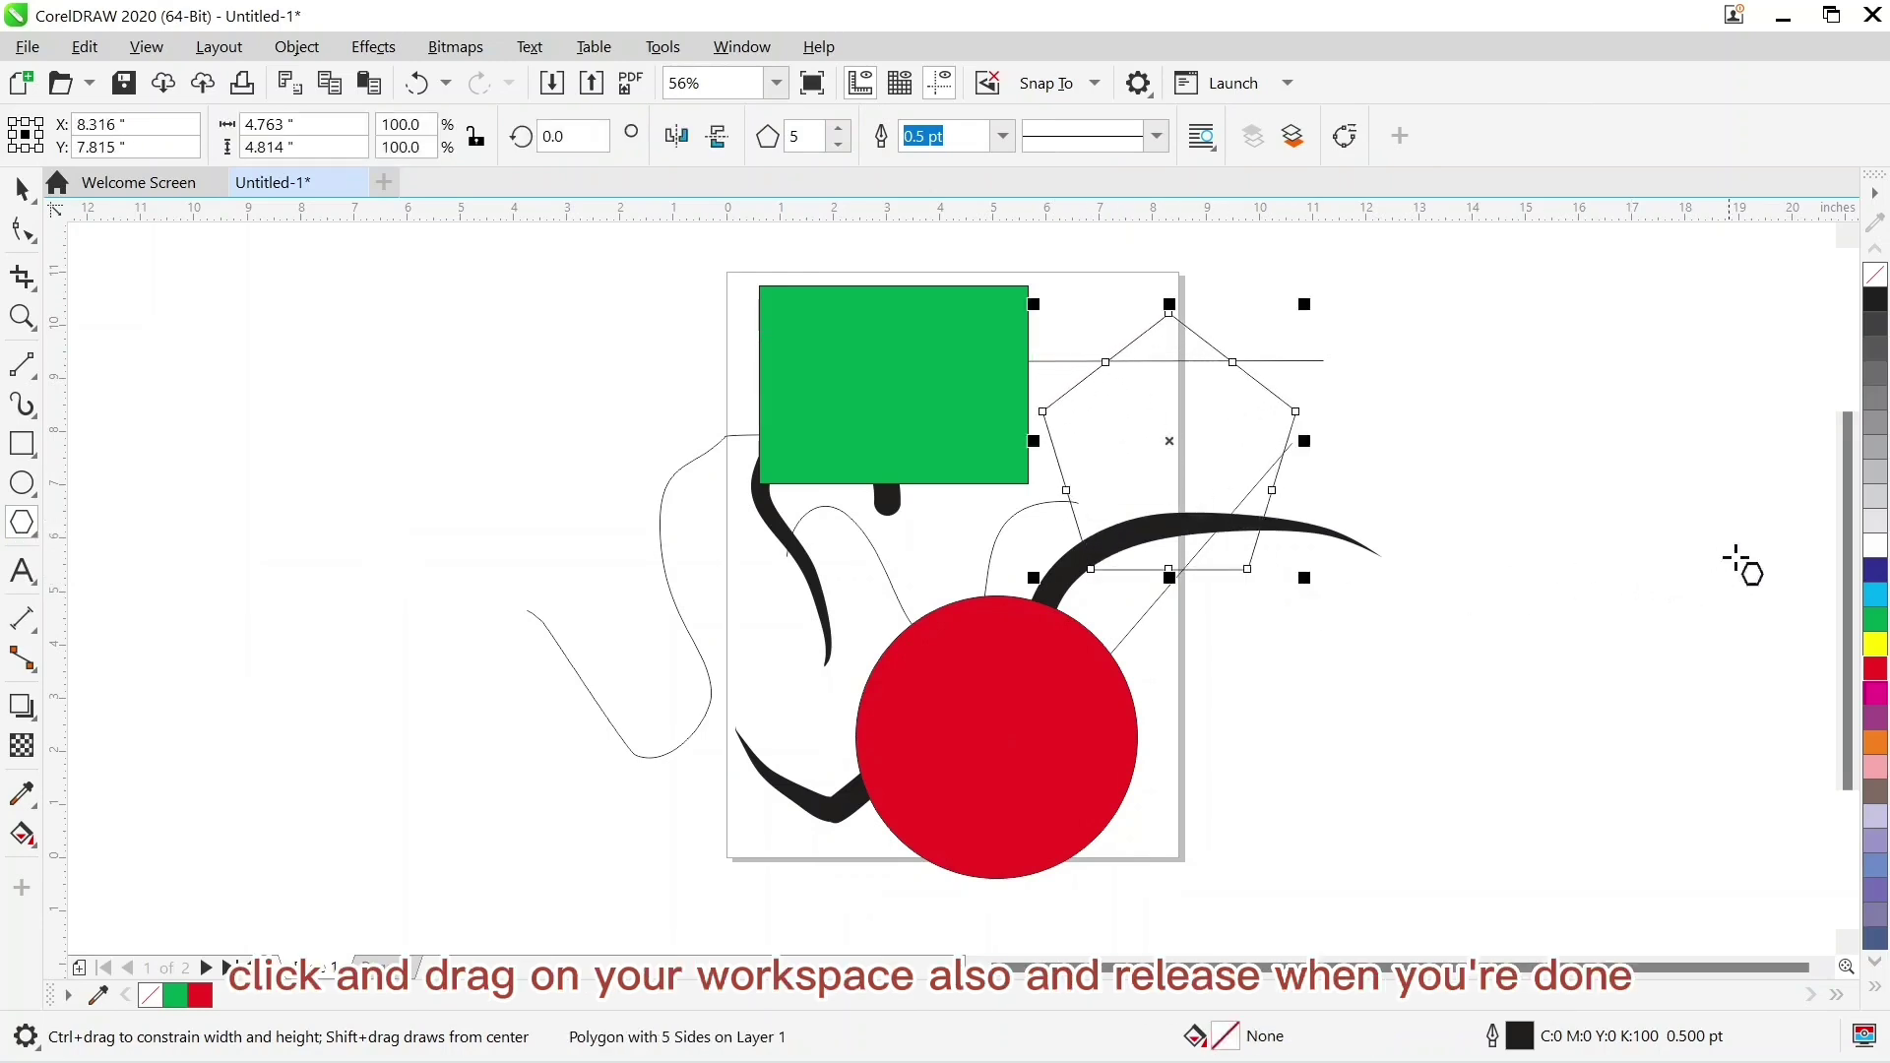
left_click(1875, 595)
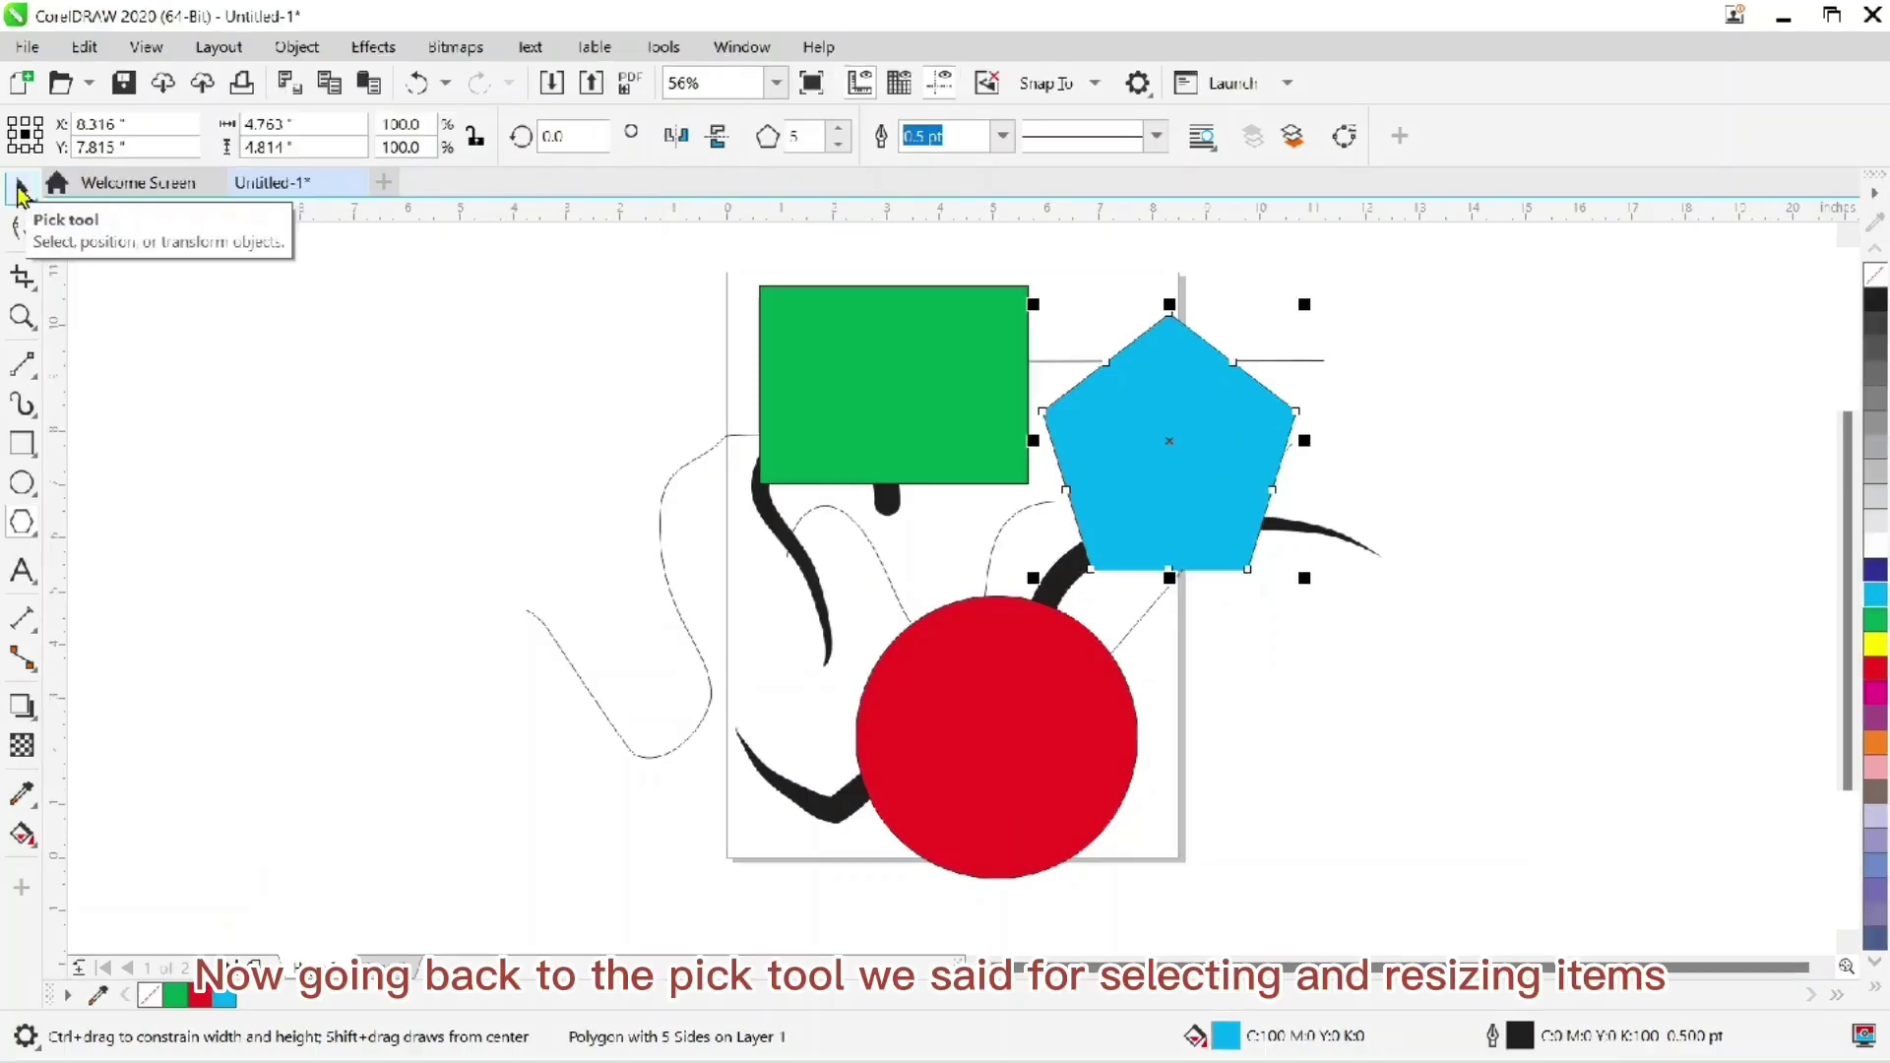
Move the green rectangle left of the page and the red circle beside the pentagon
left_click(20, 190)
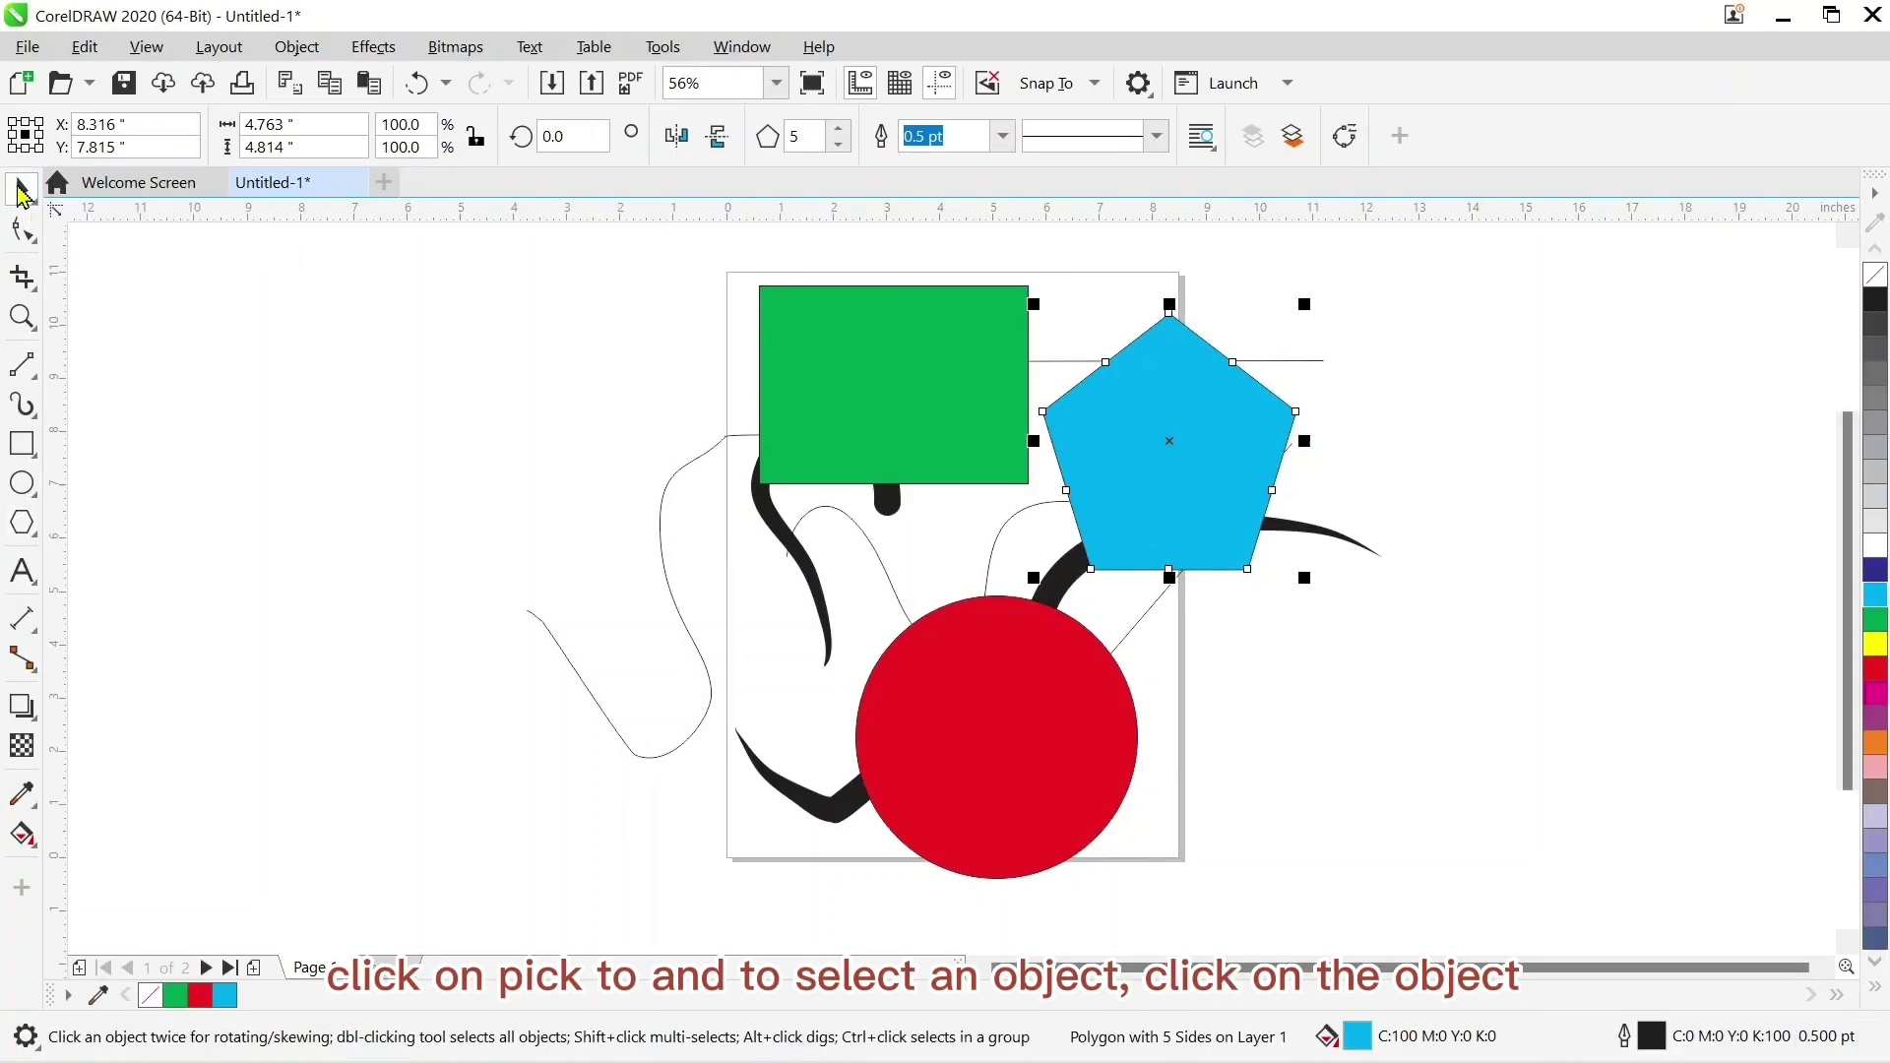
left_click(871, 394)
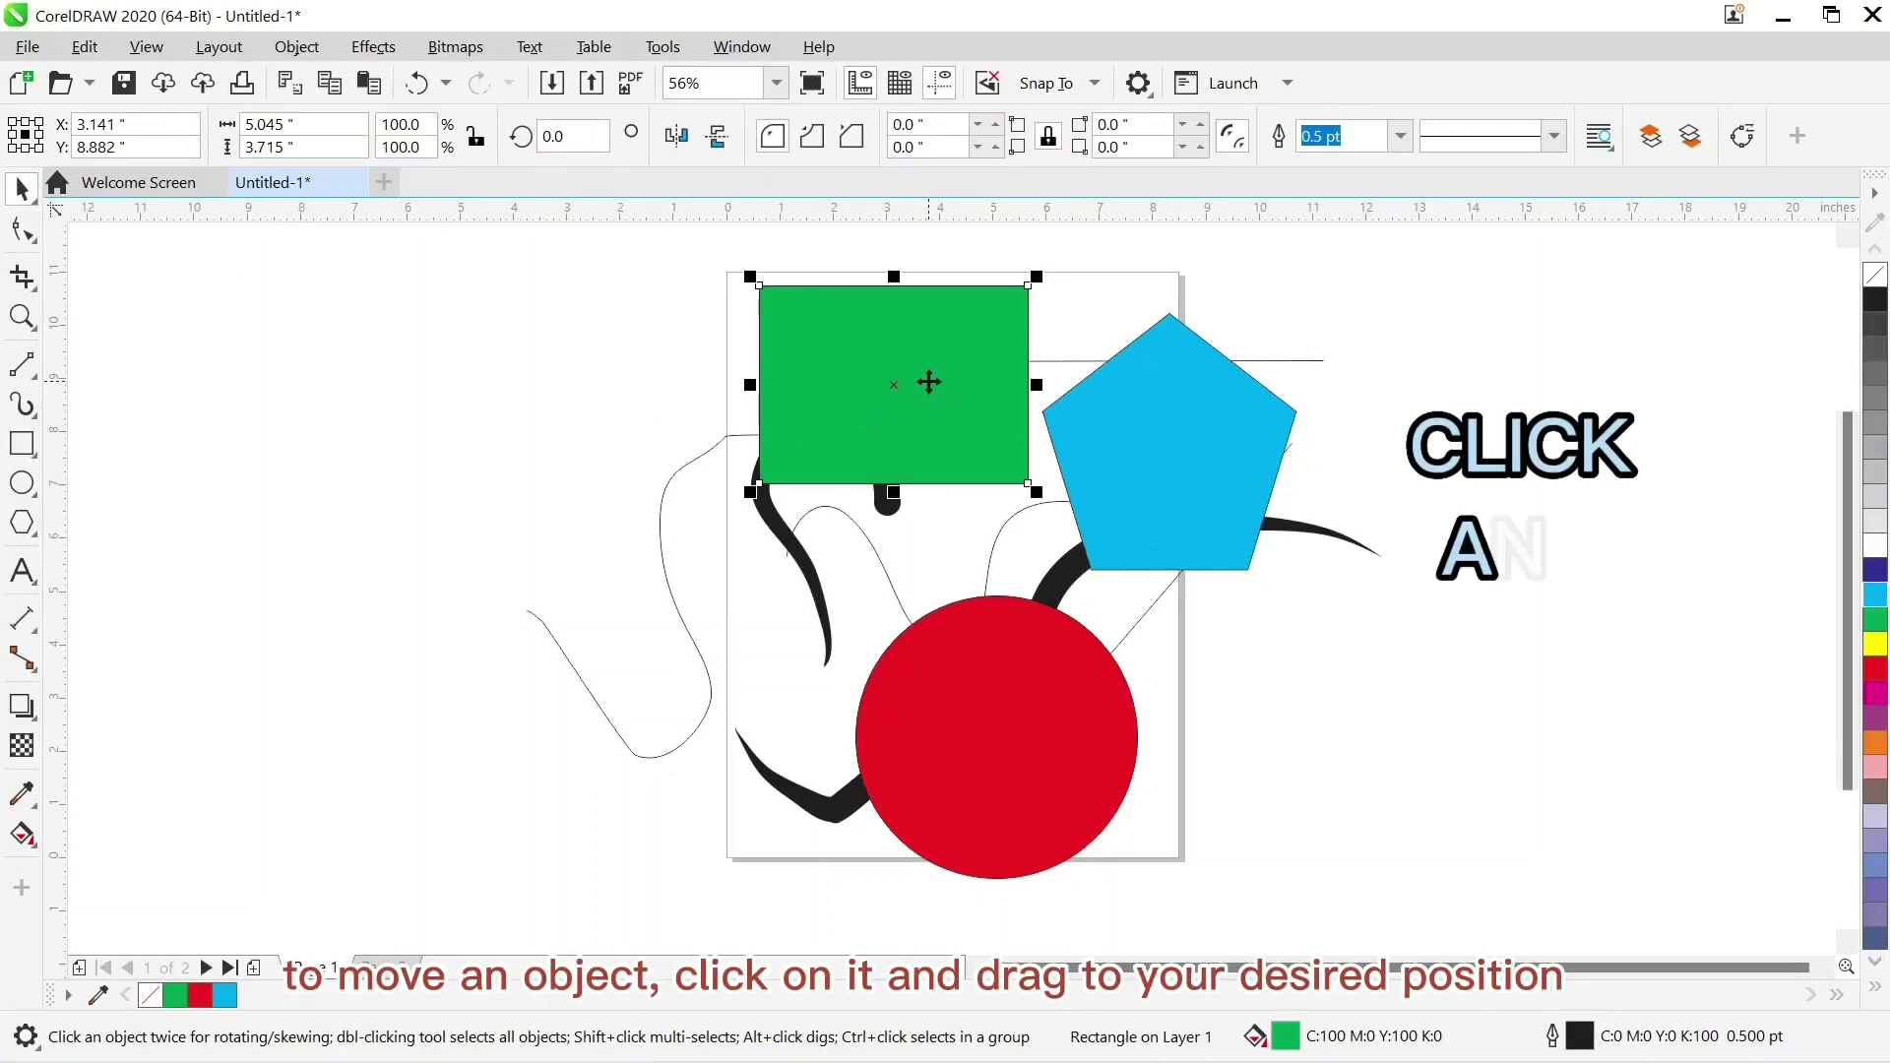
left_click_drag(929, 382, 553, 480)
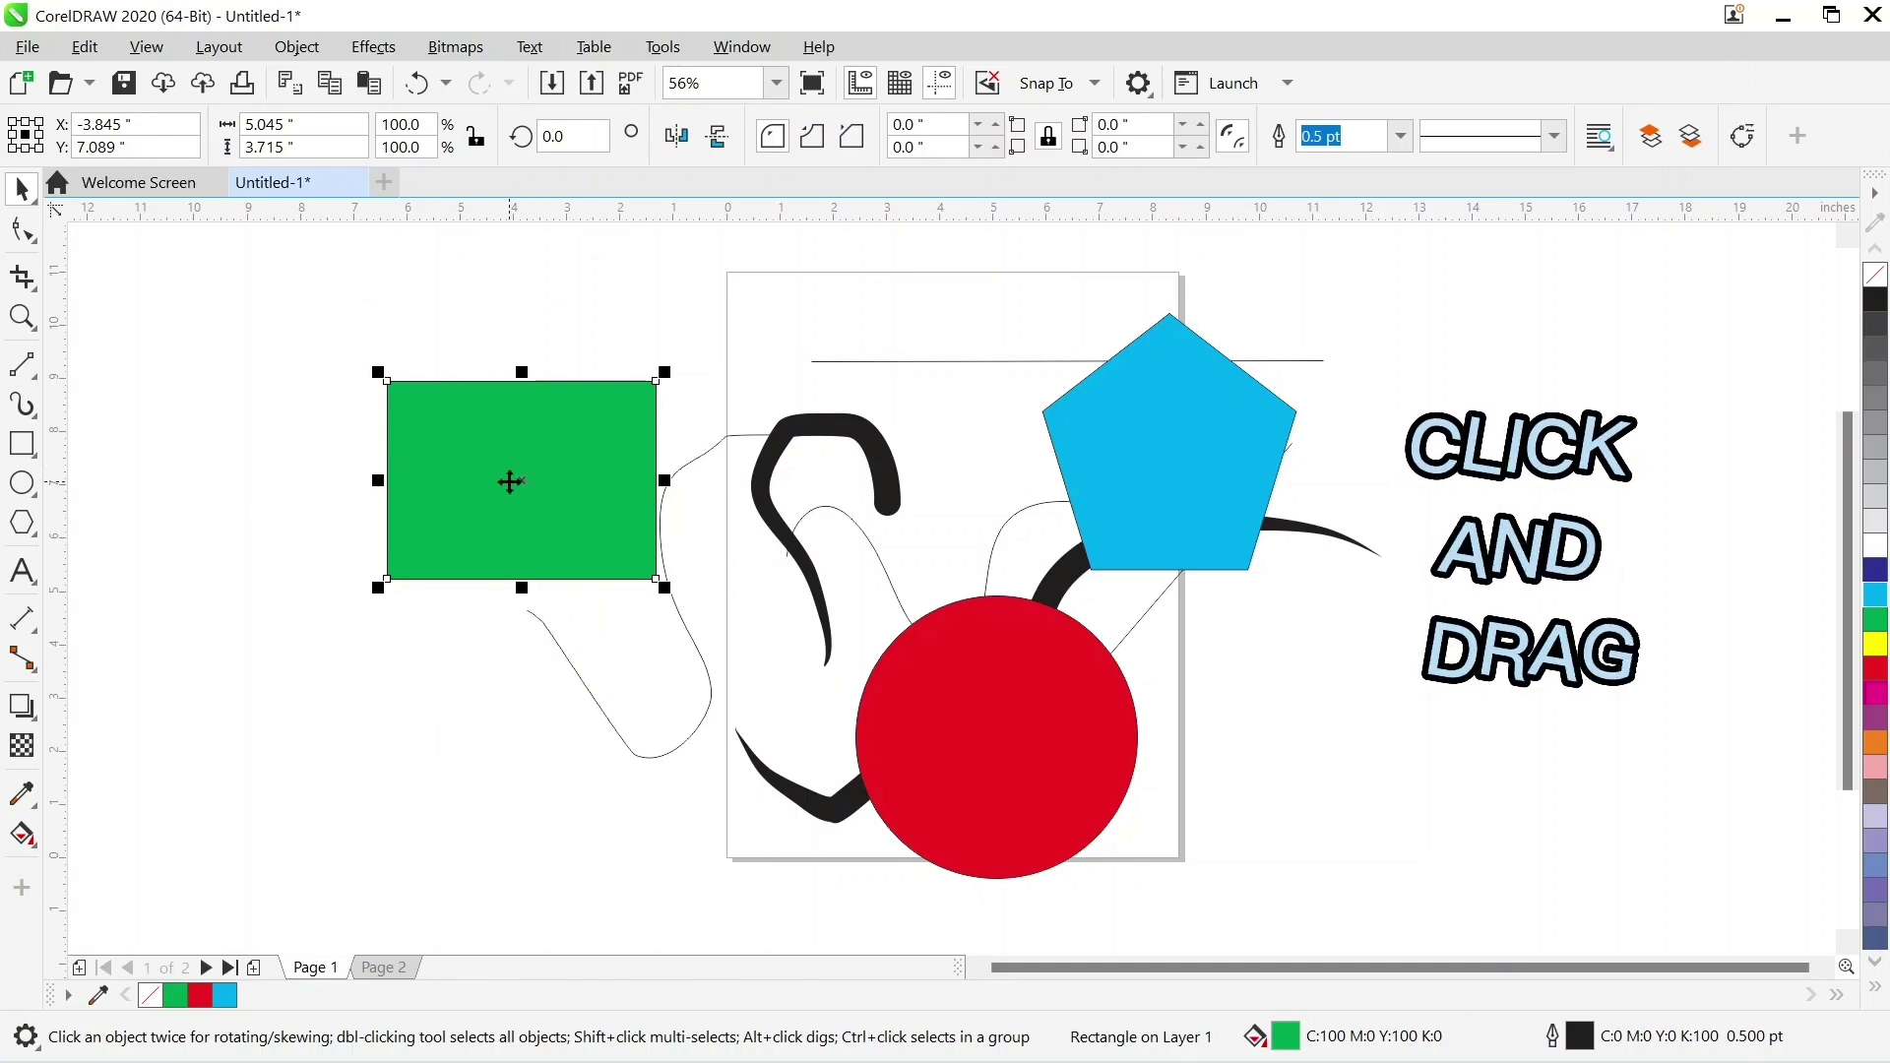
left_click_drag(1002, 754, 1430, 728)
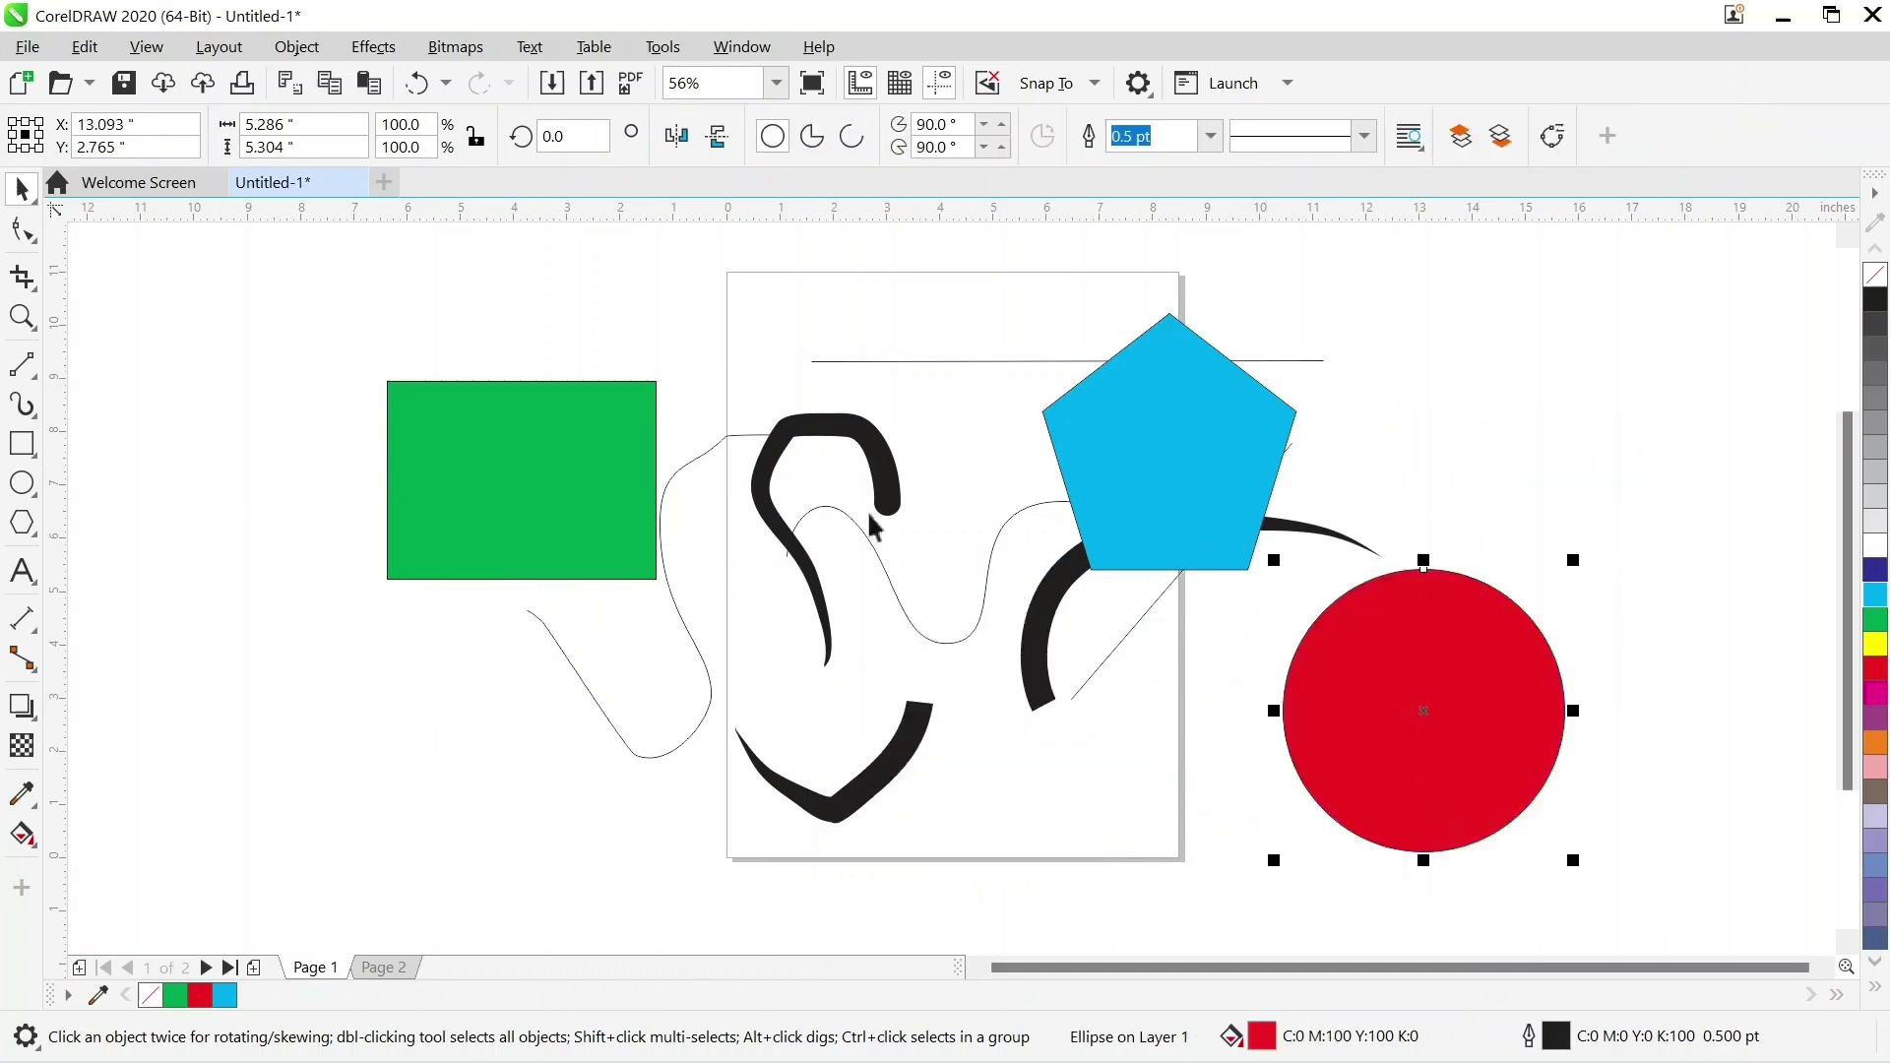
Resize the green rectangle to a near-square 5.674 × 5.729 inches
left_click(543, 497)
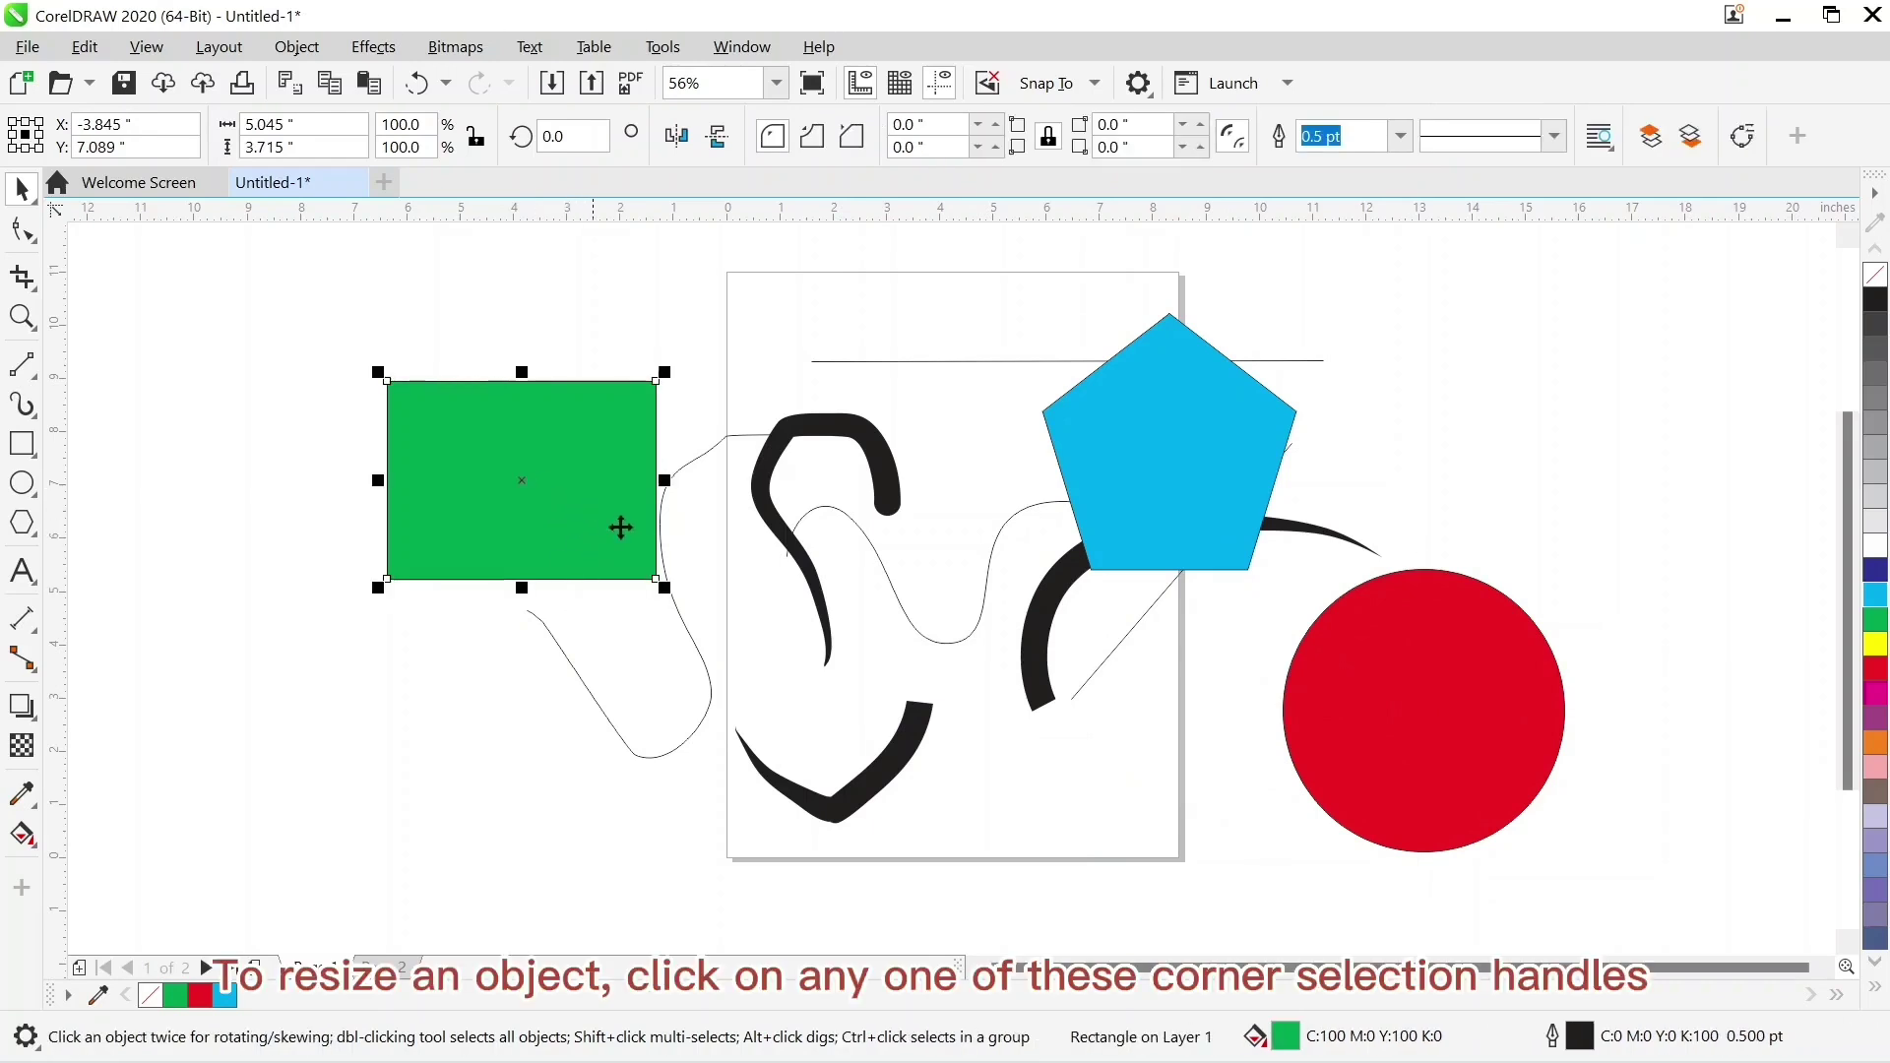
left_click_drag(658, 579, 795, 778)
left_click_drag(804, 689, 624, 559)
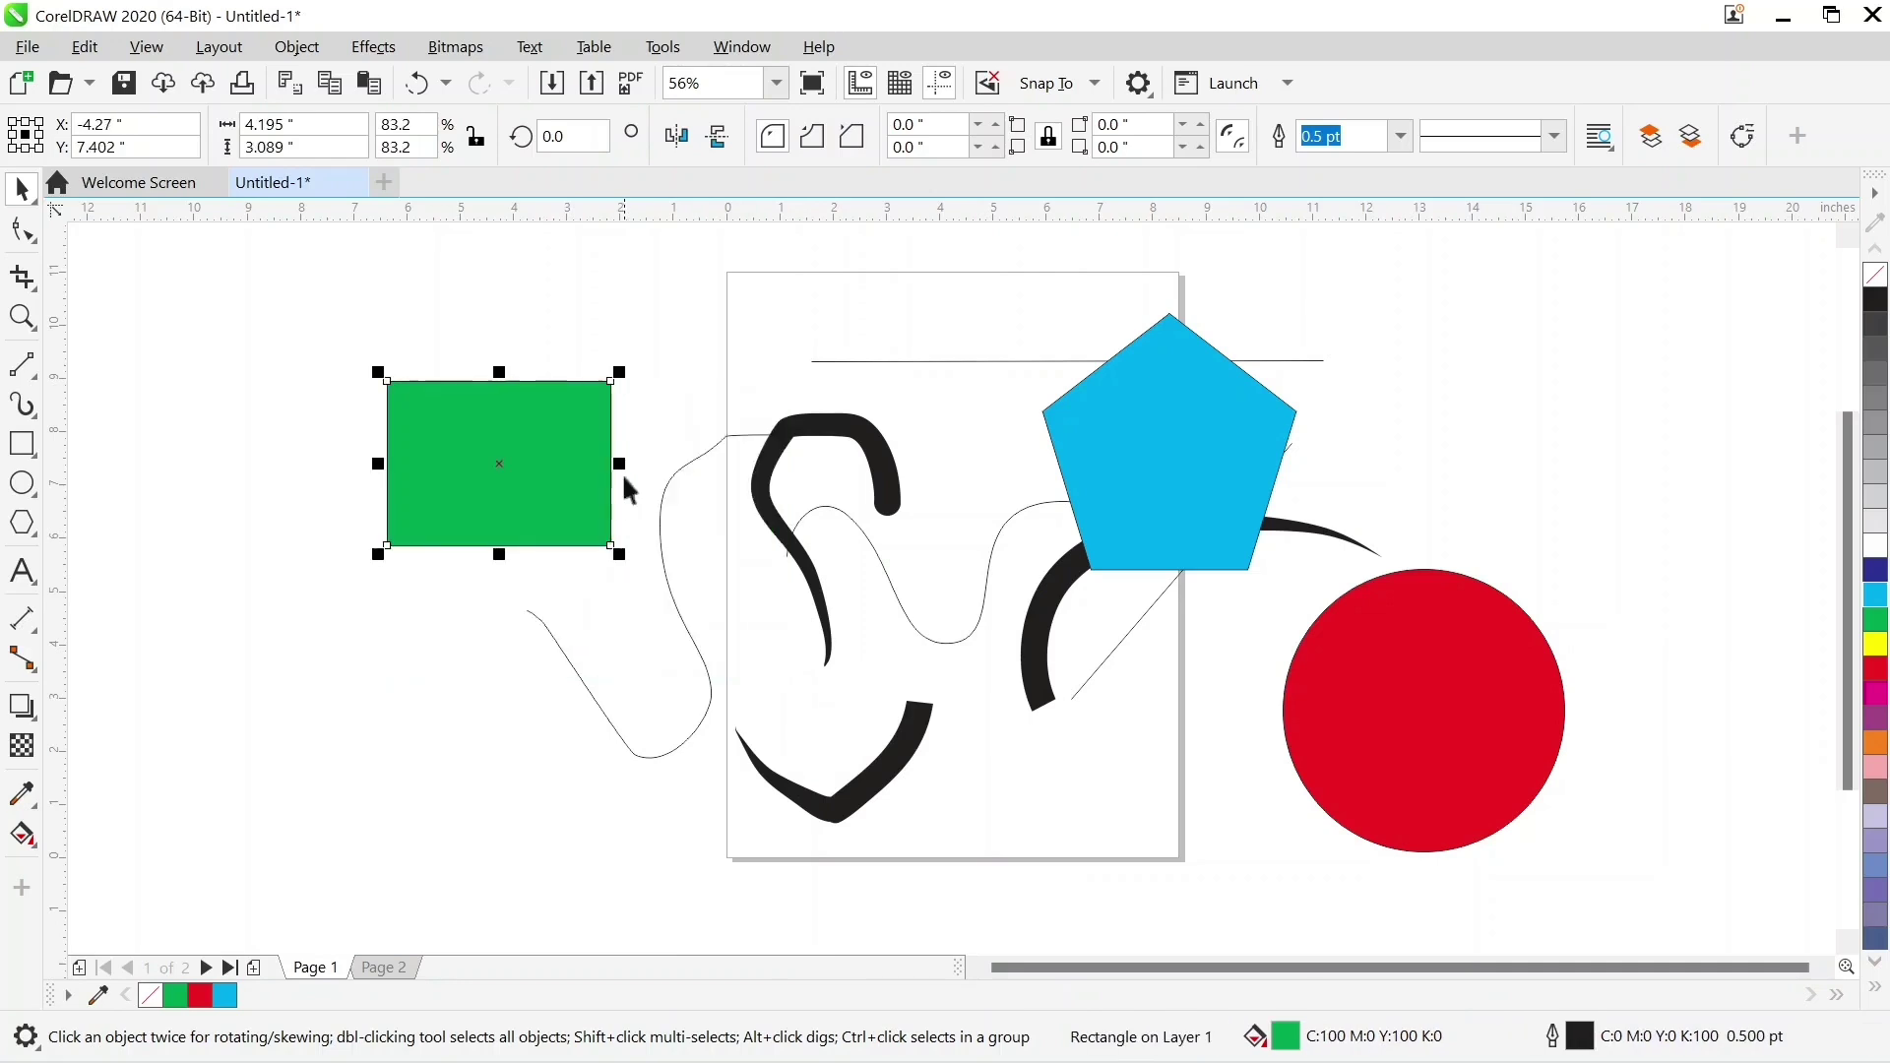
left_click_drag(626, 461, 698, 463)
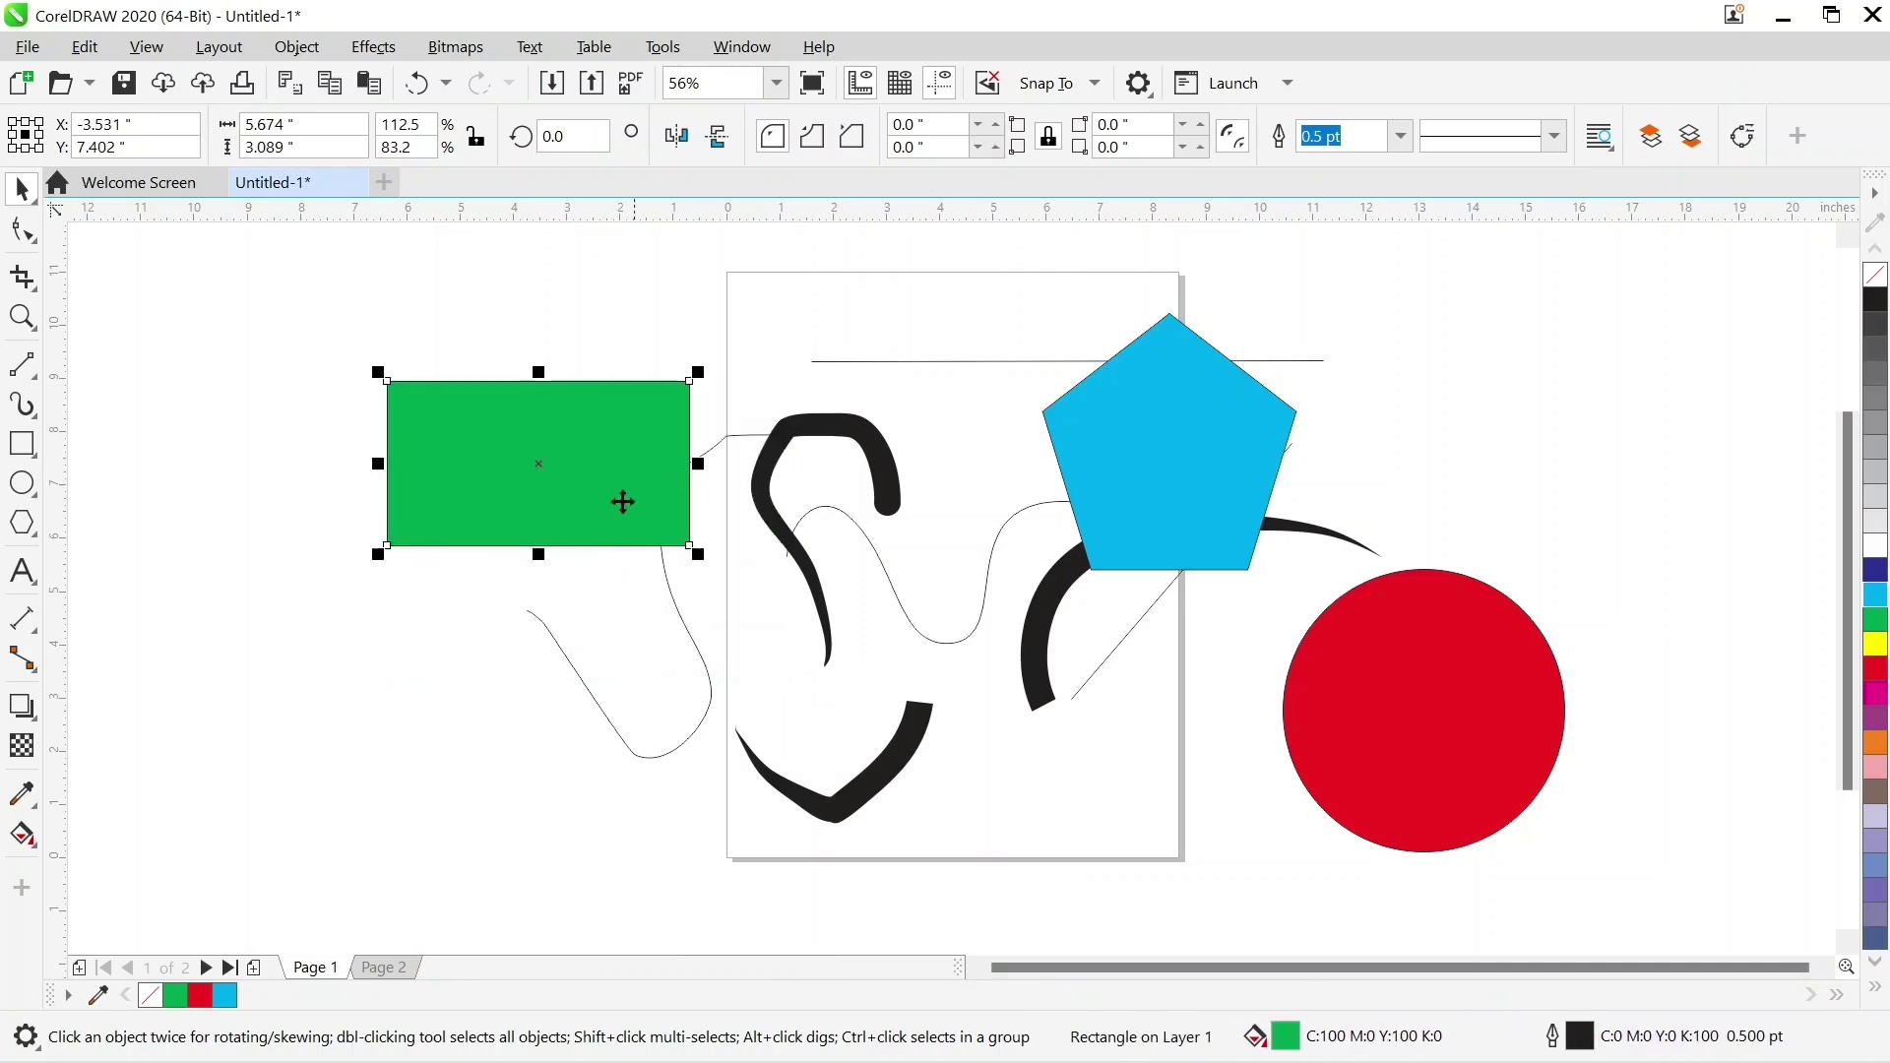
left_click_drag(539, 558, 557, 697)
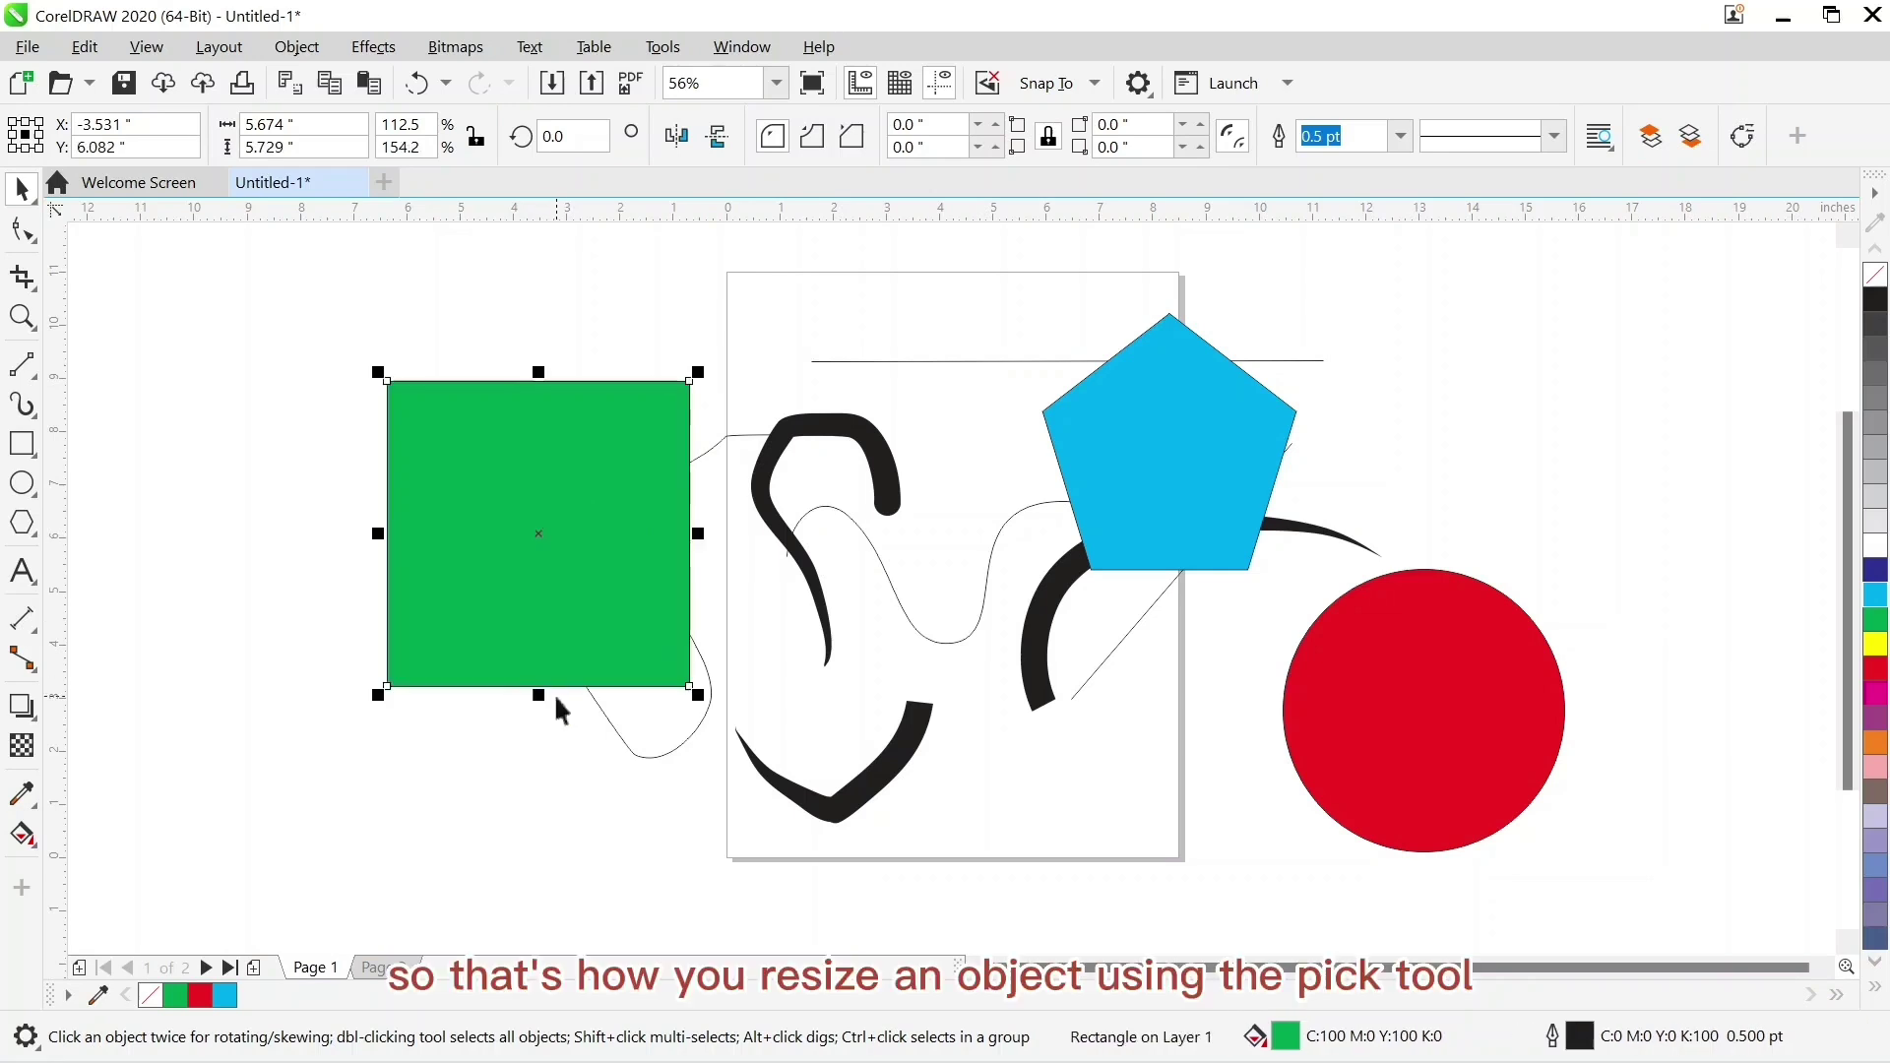
Rotate the green rectangle a quarter turn using its rotation handles
left_click(610, 556)
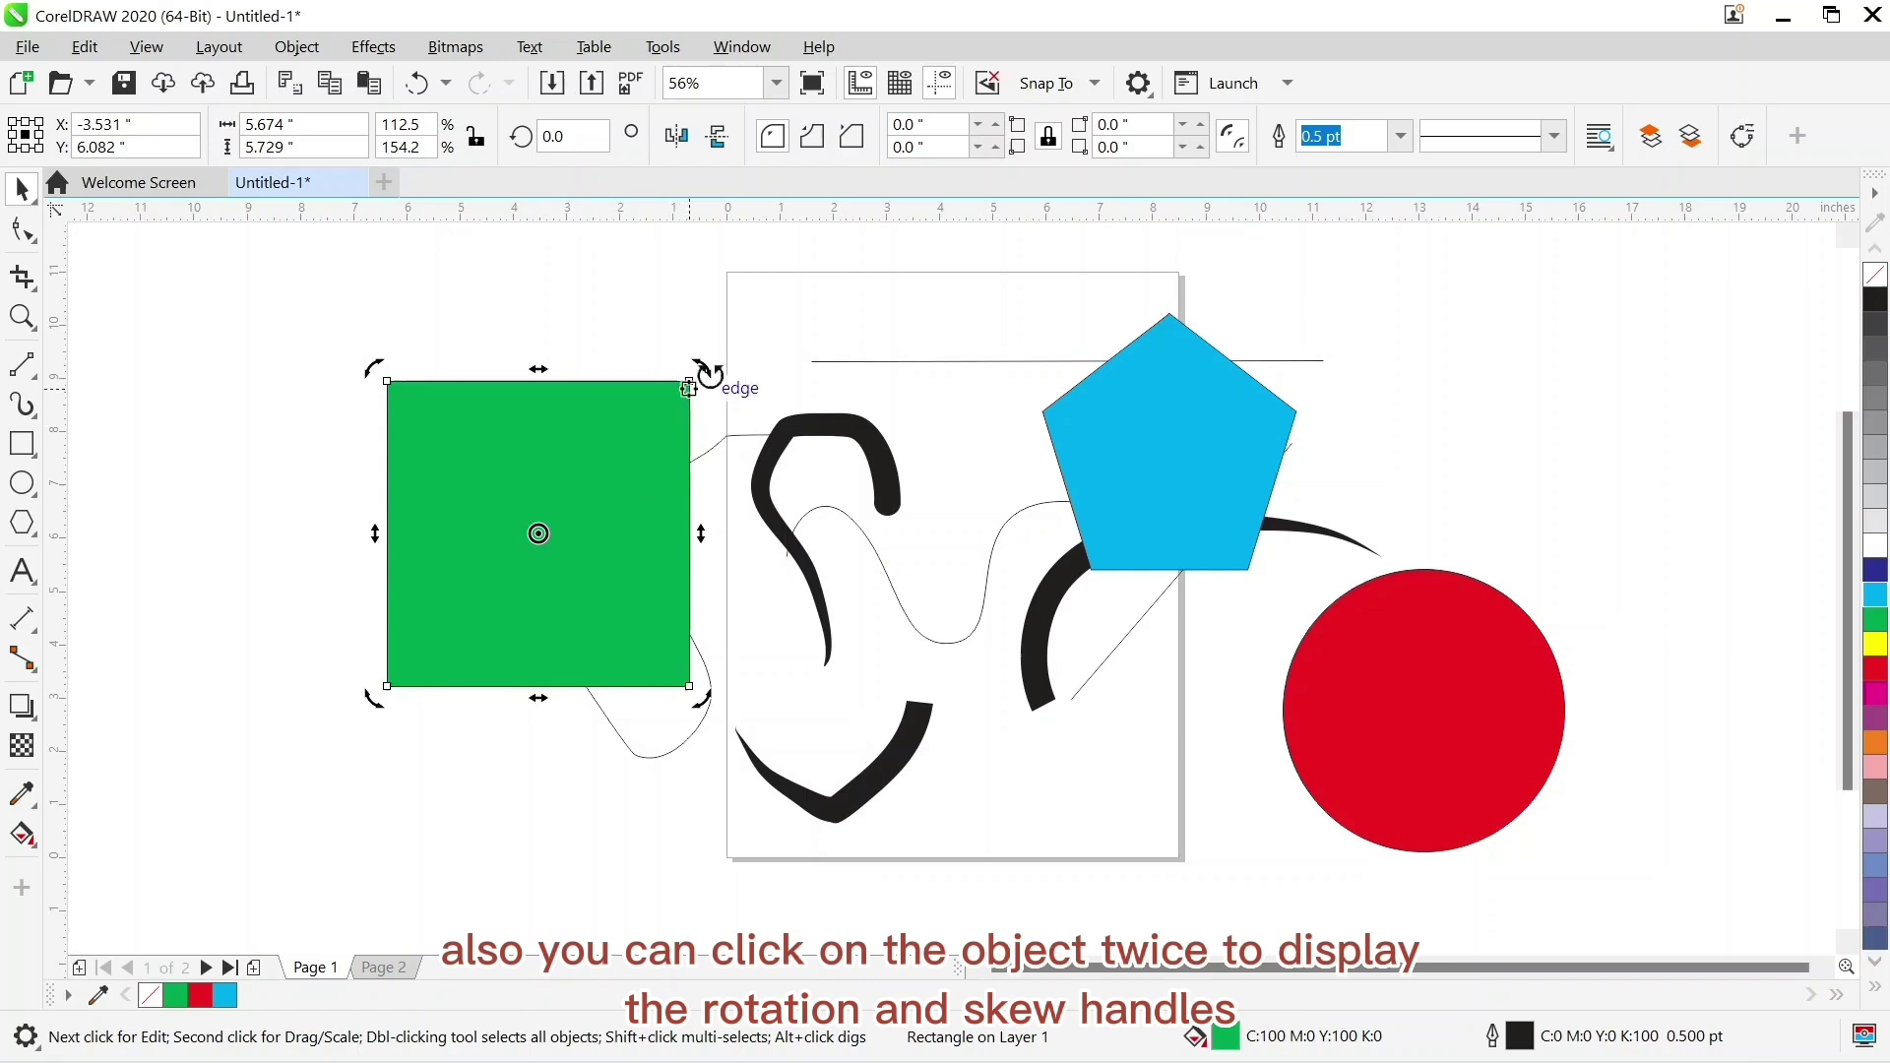
left_click_drag(709, 375, 723, 682)
left_click(691, 500)
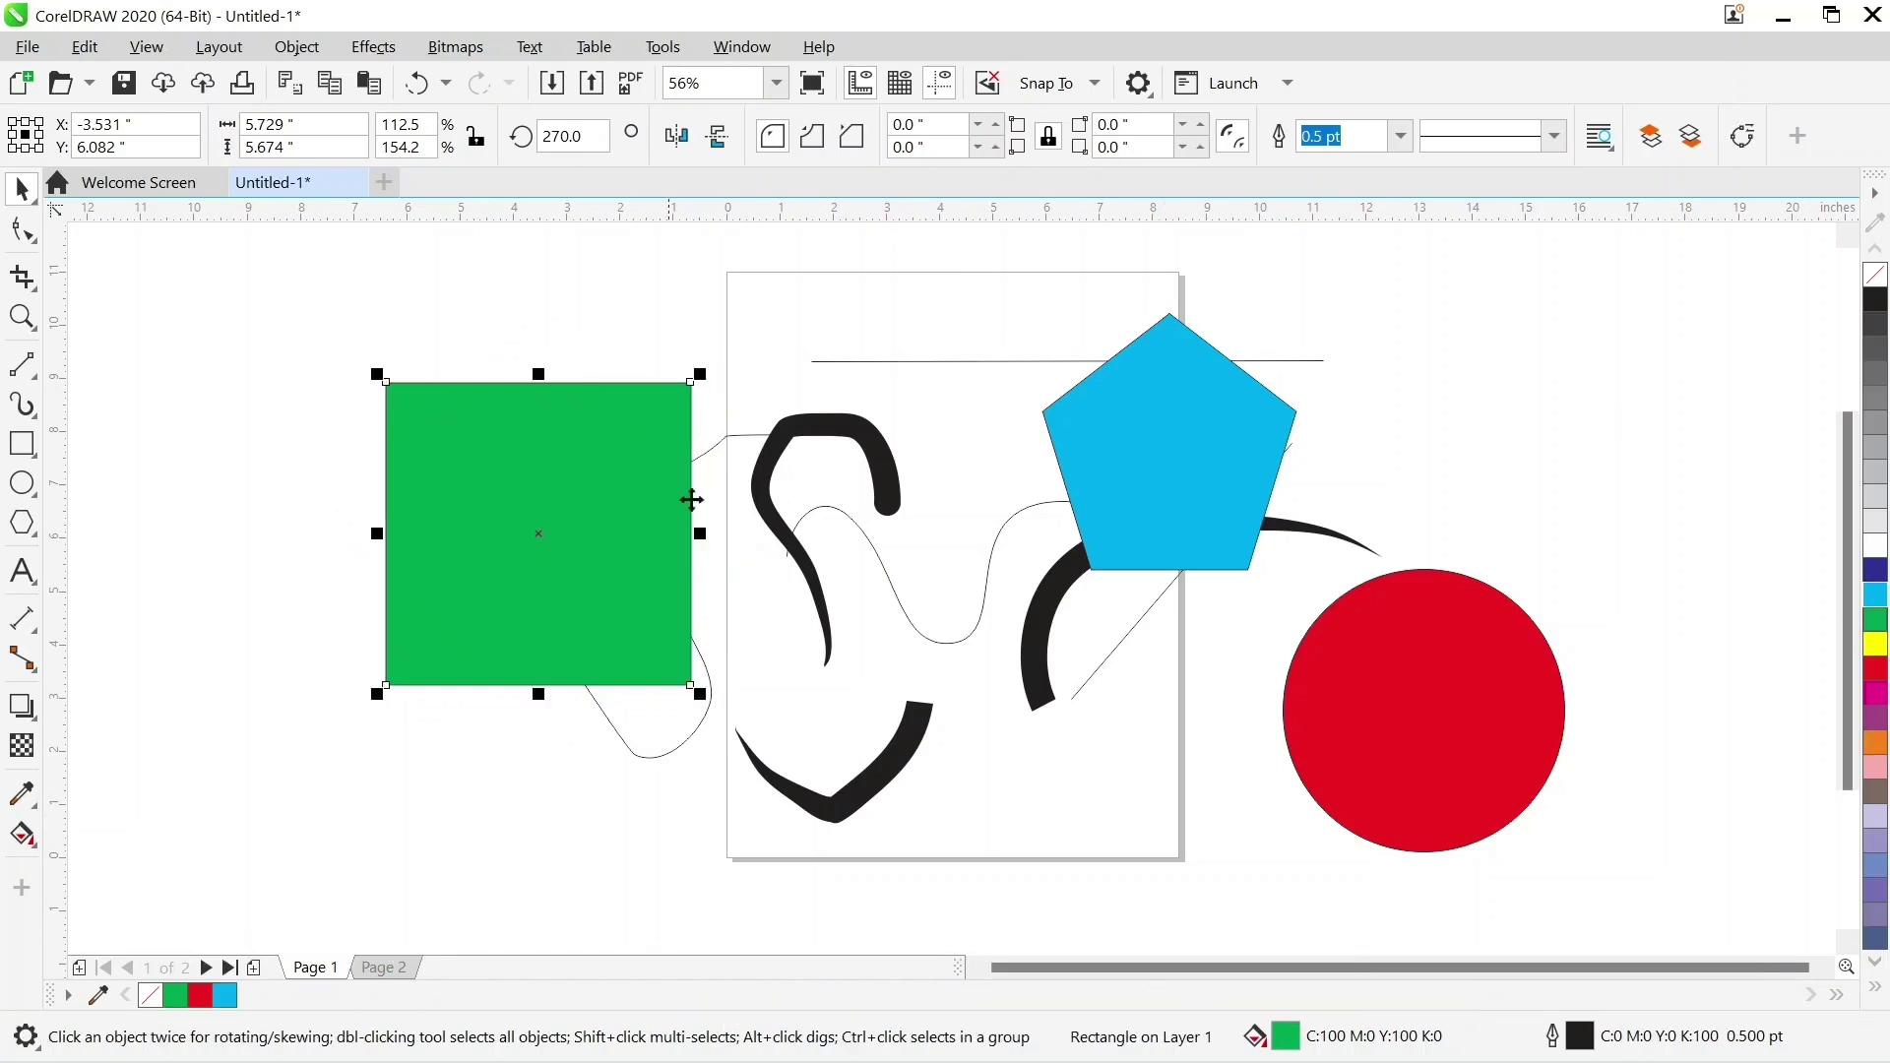
left_click_drag(700, 533, 850, 534)
left_click(699, 514)
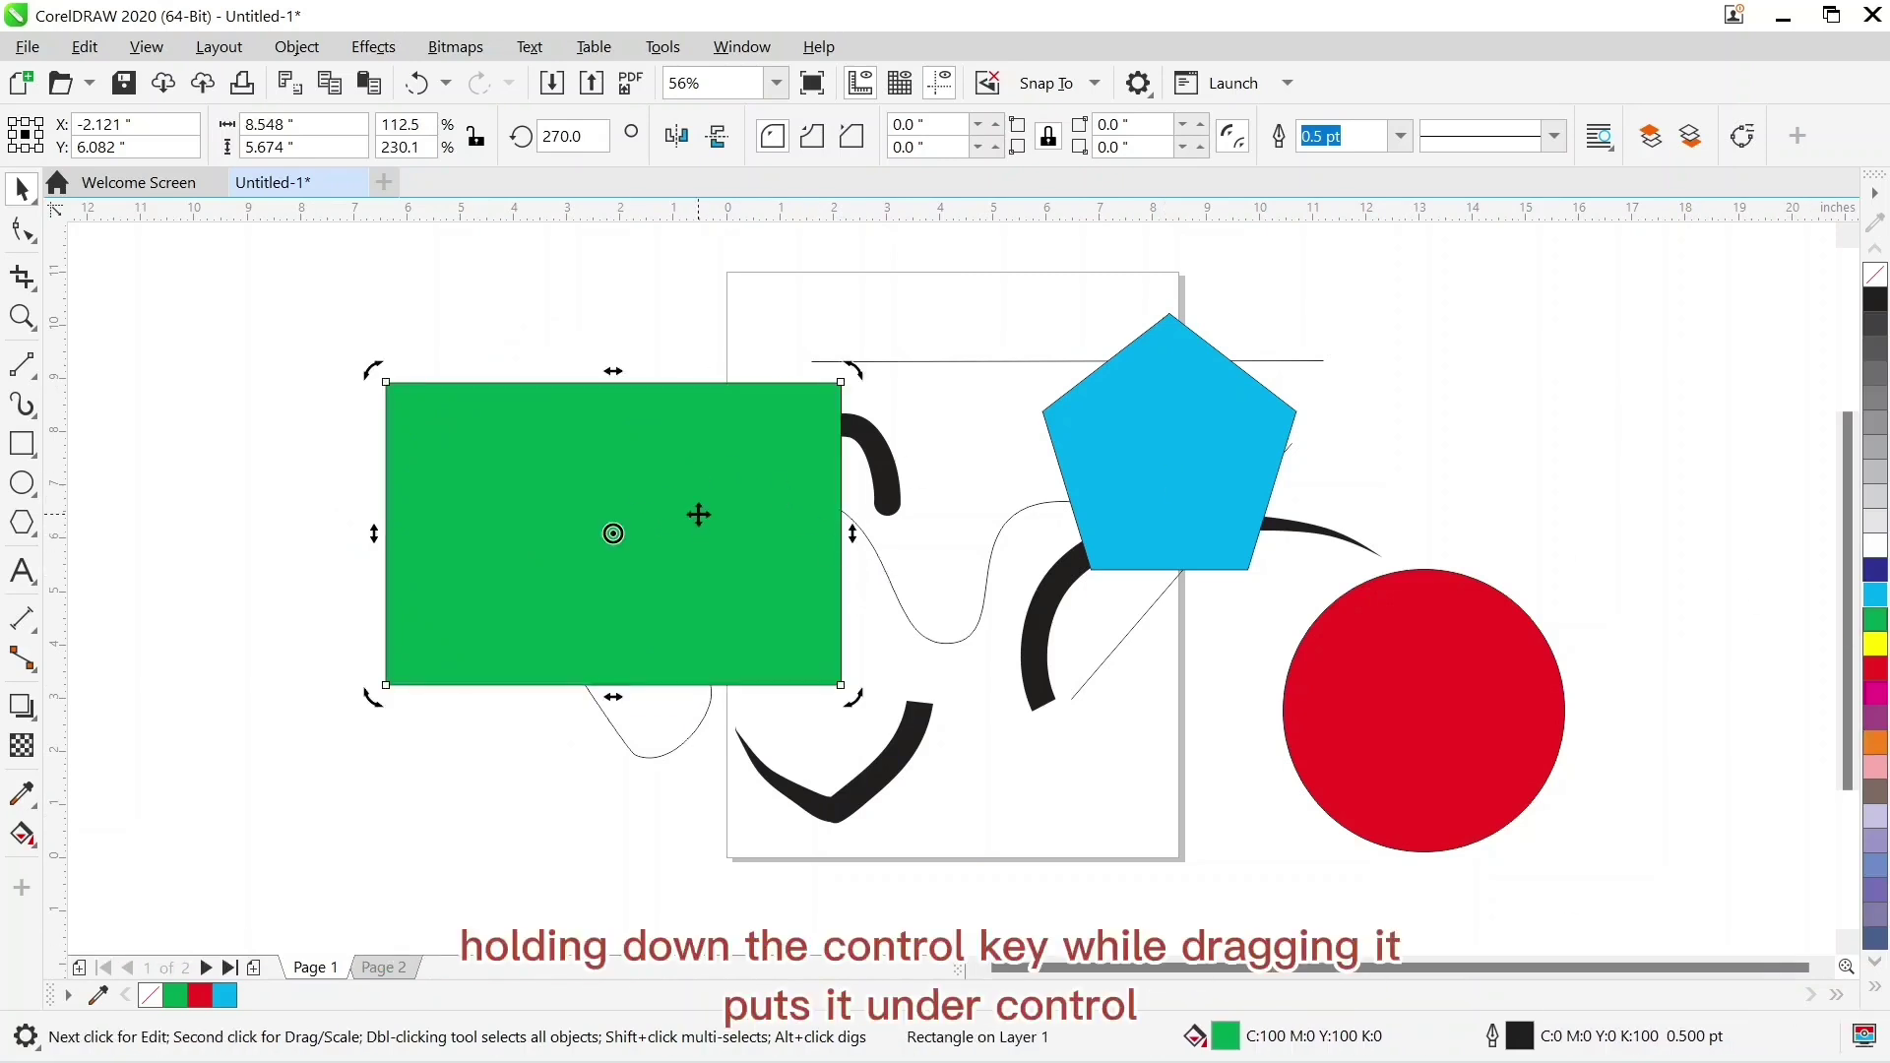
left_click_drag(855, 703, 693, 412)
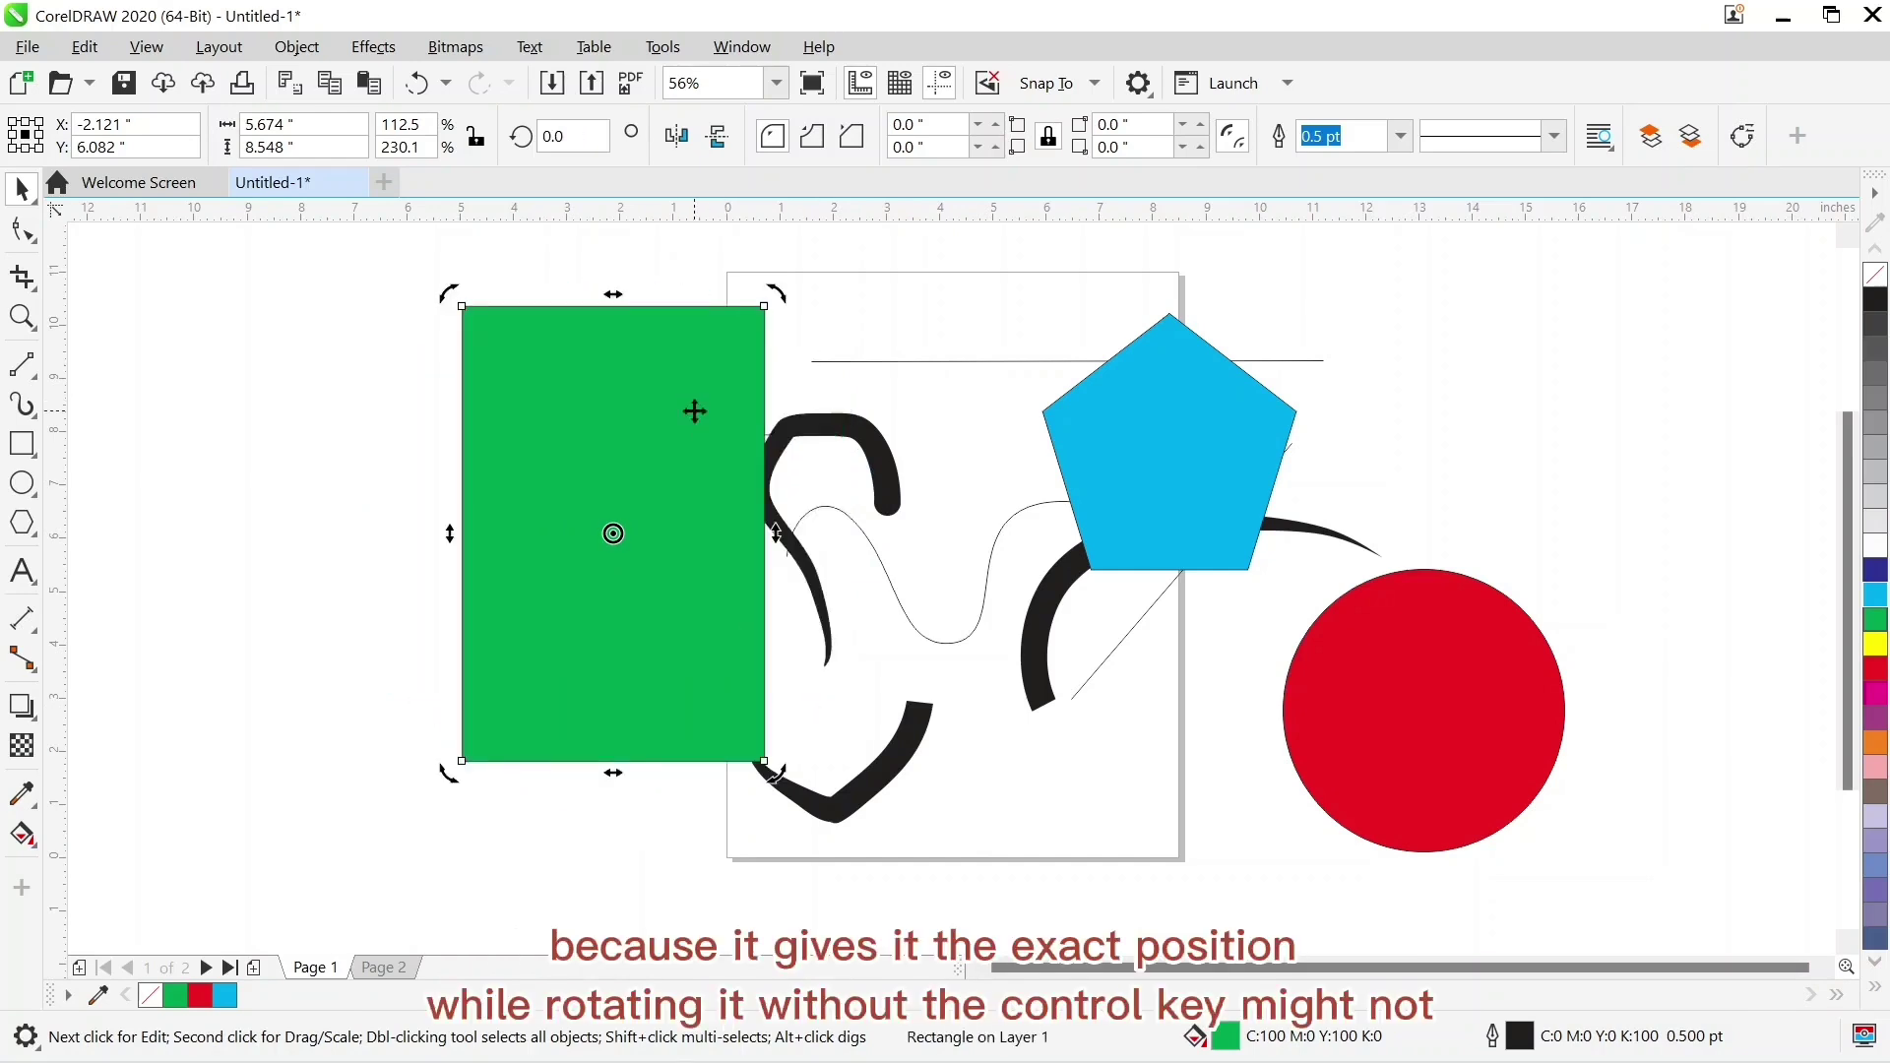
left_click_drag(755, 306, 924, 737)
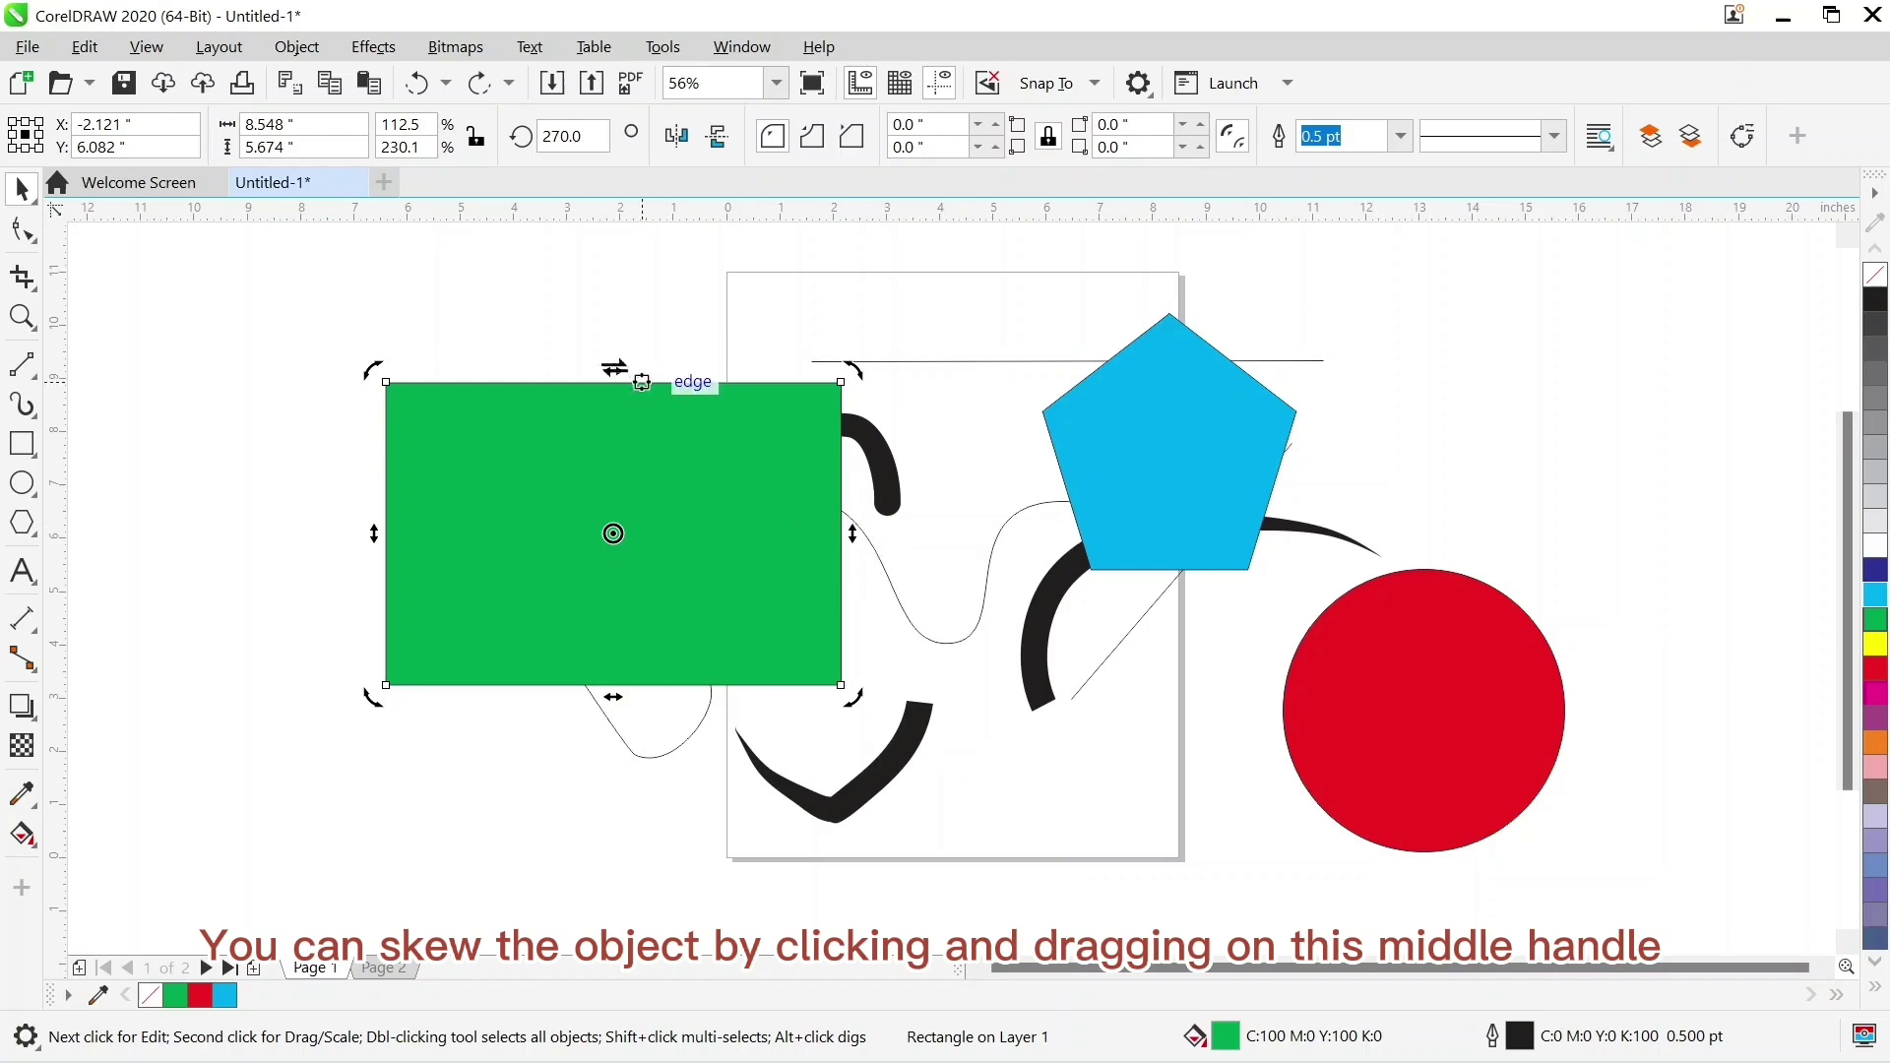
Try horizontal and vertical skews, undo both, then scale the rectangle down smaller
left_click_drag(614, 368, 430, 335)
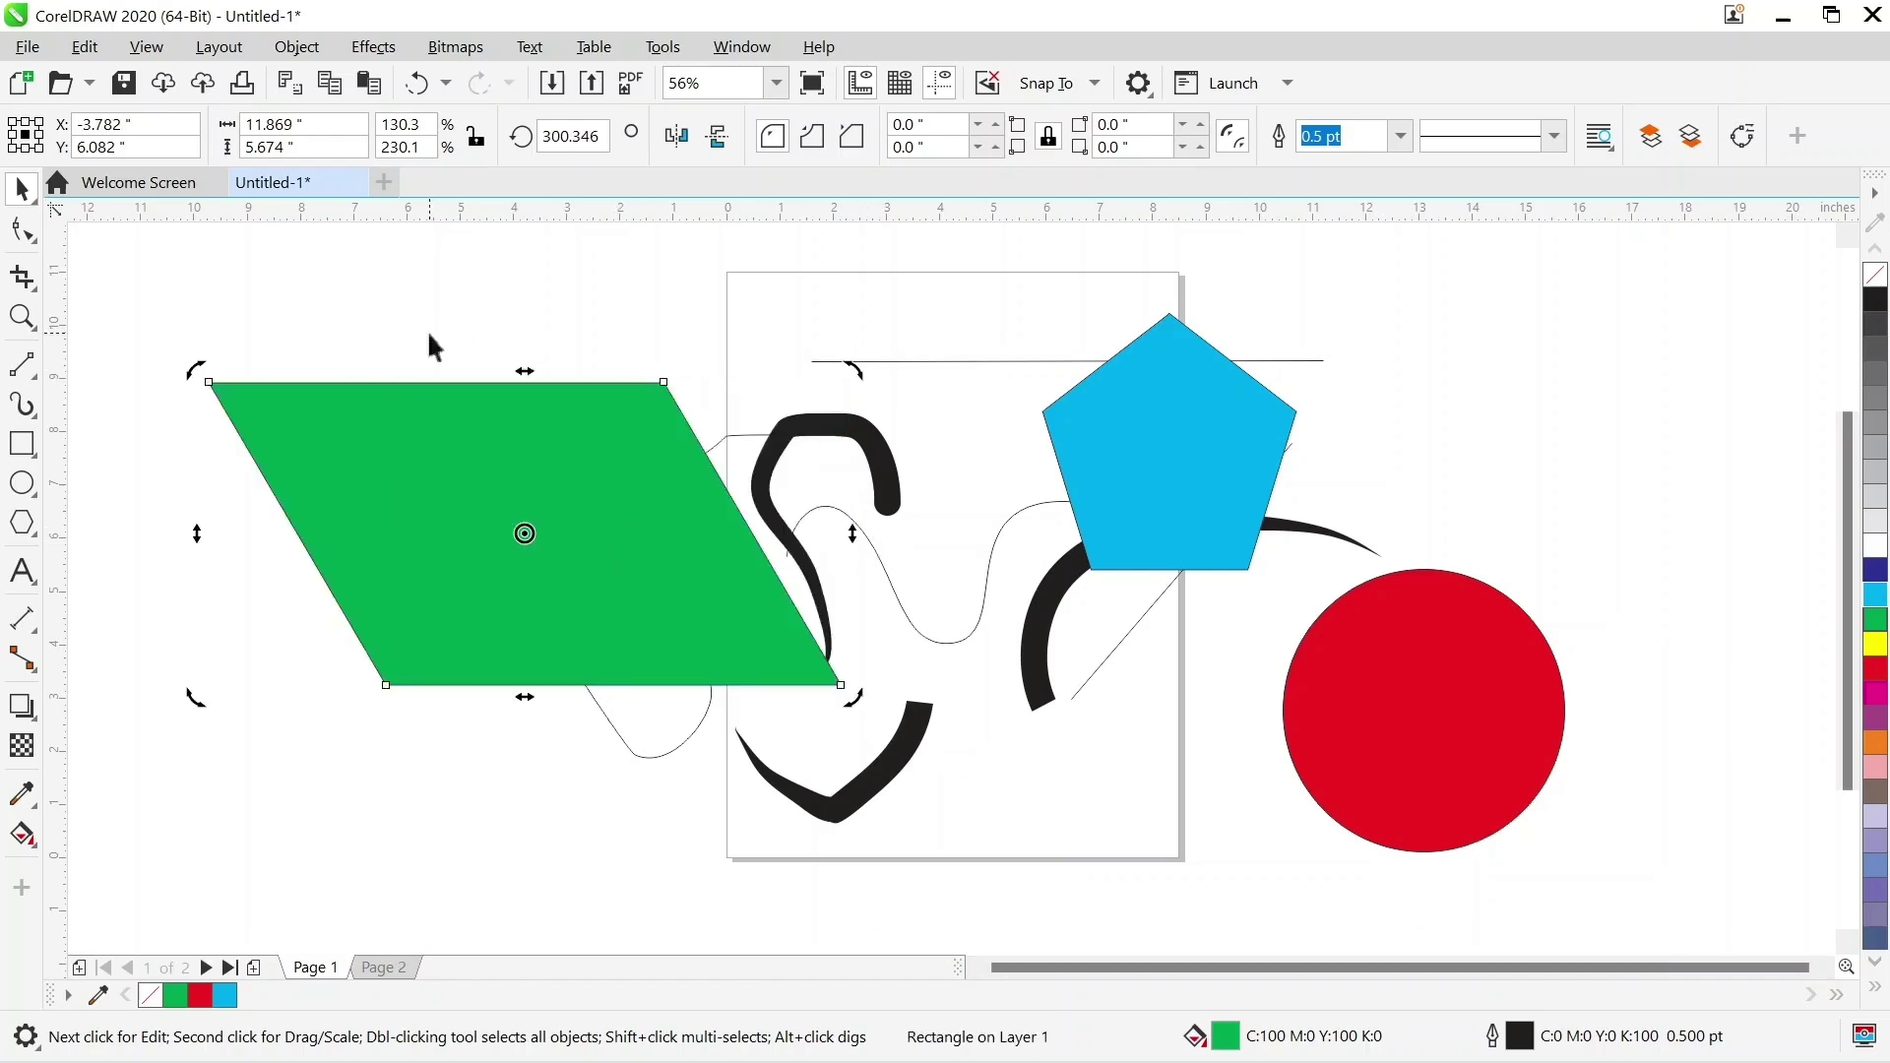
key("ctrl+z")
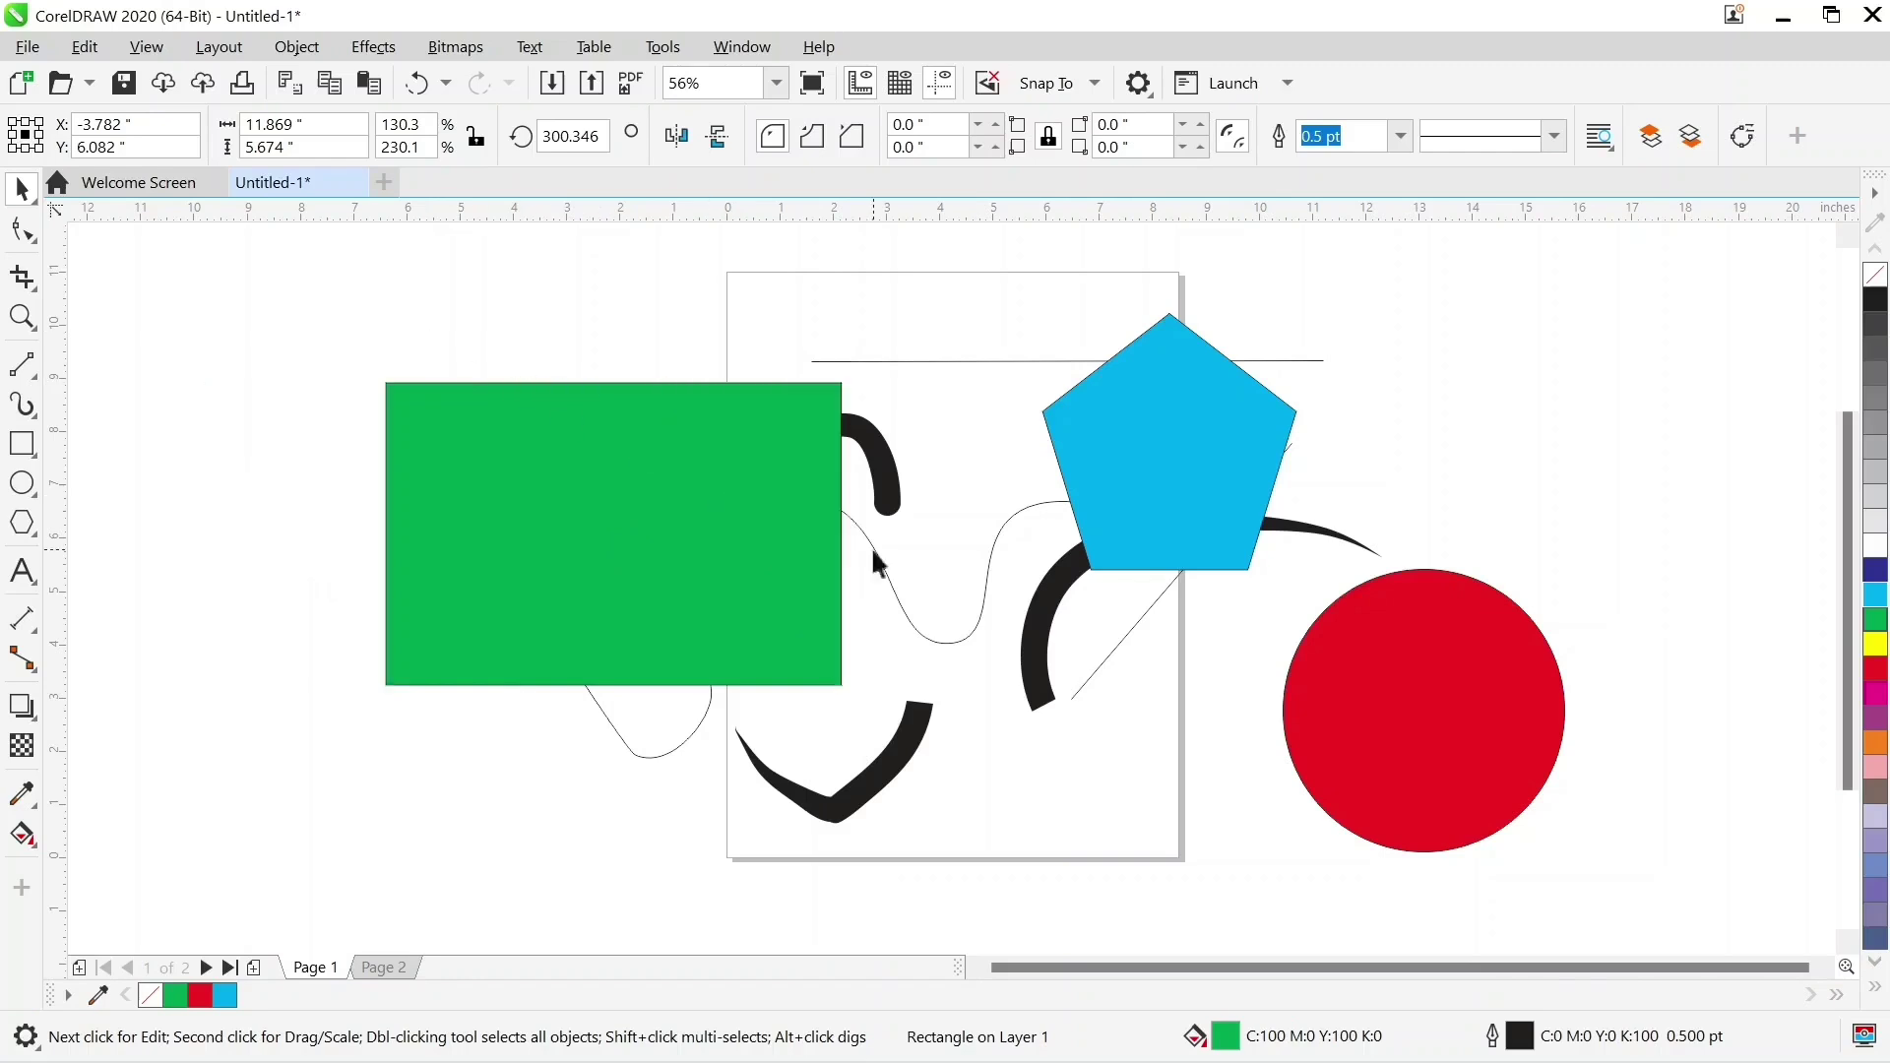
left_click_drag(853, 534, 894, 665)
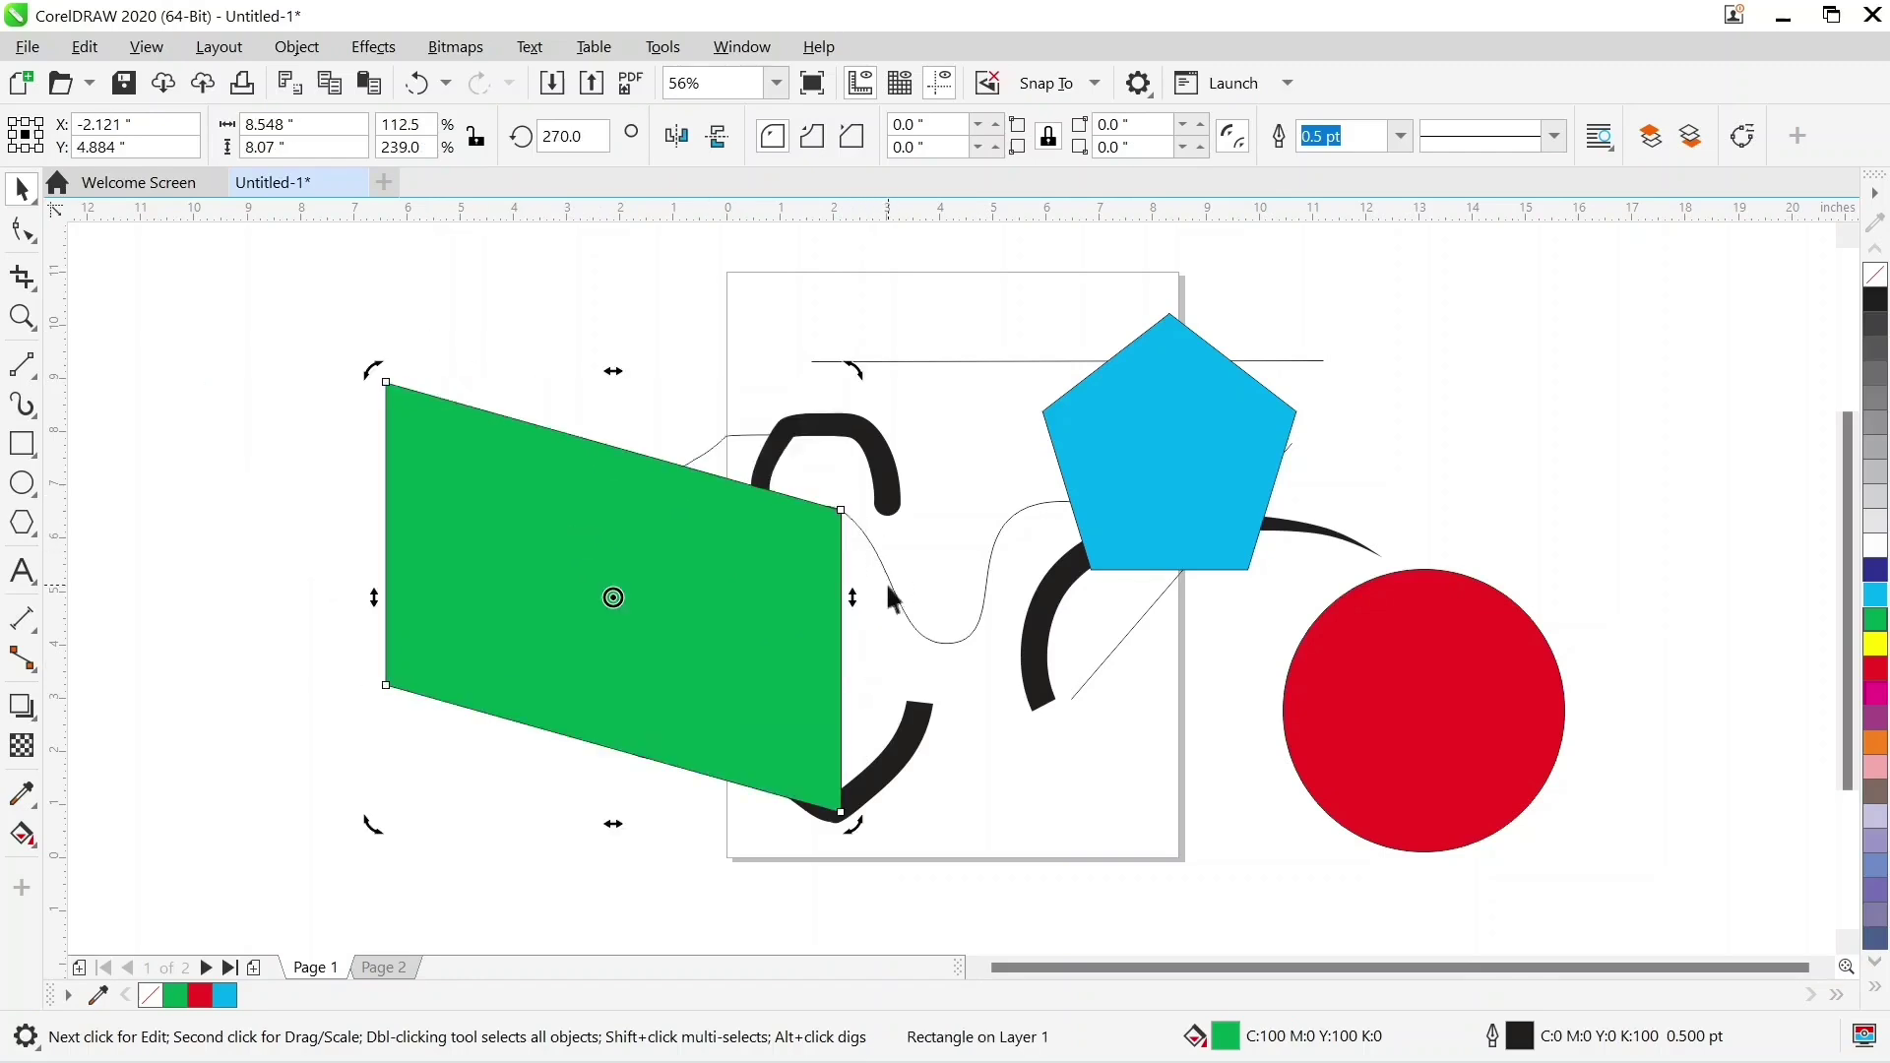
key("ctrl+z")
left_click(770, 450)
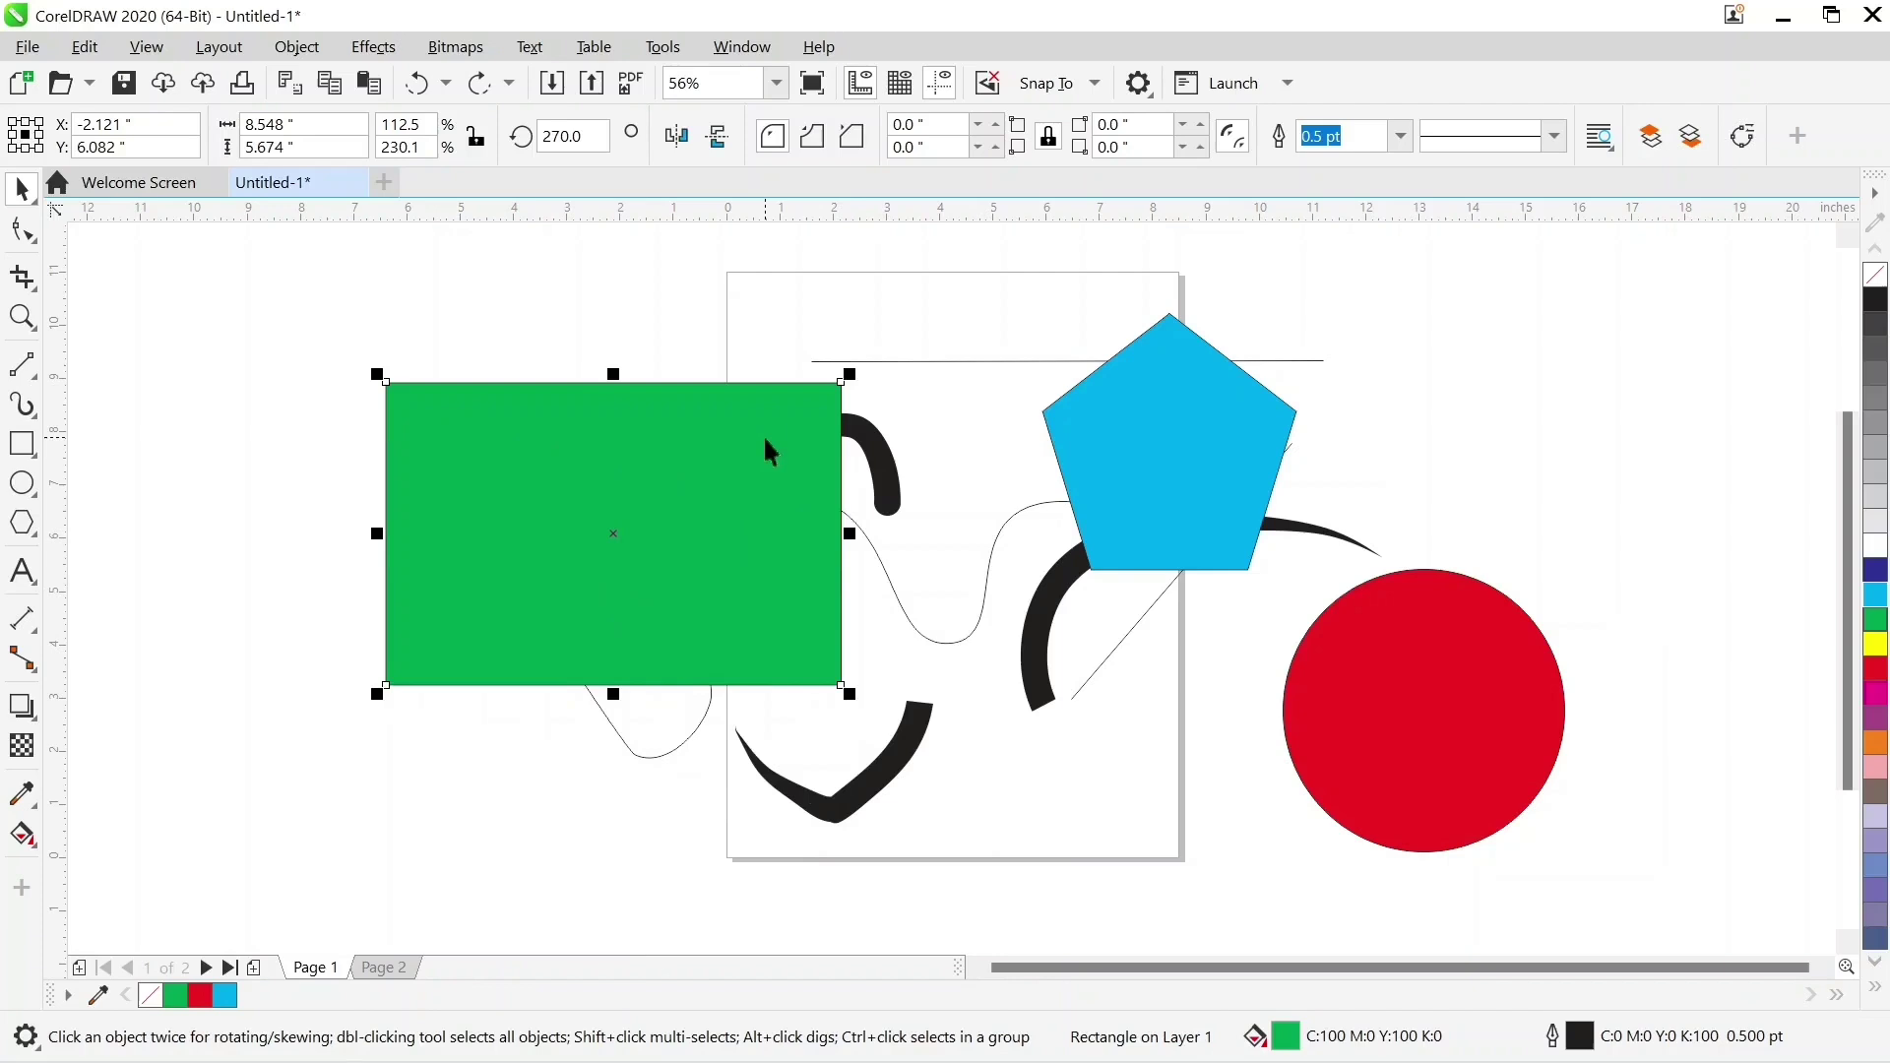
left_click_drag(850, 375, 571, 421)
left_click(571, 422)
left_click(23, 231)
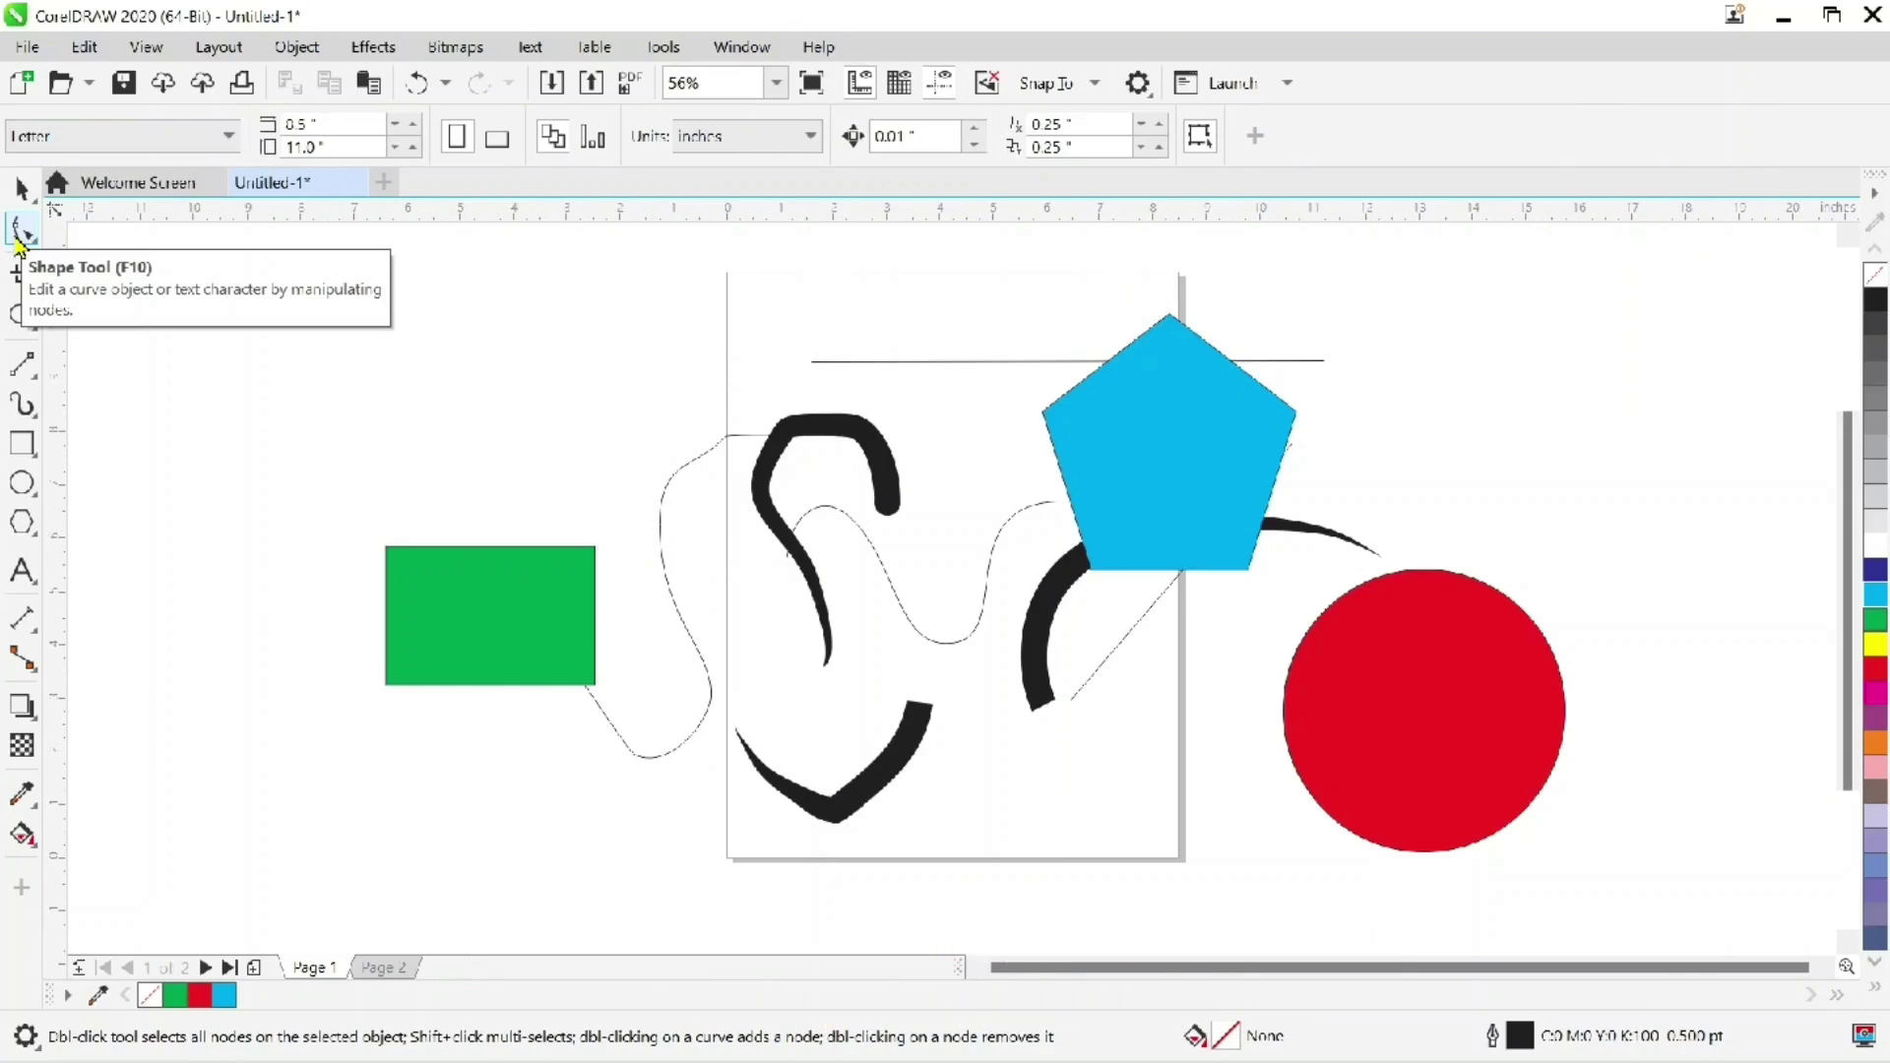
Turn the pentagon into a star, cut a pie wedge from the circle, round the rectangle's corners
left_click(17, 235)
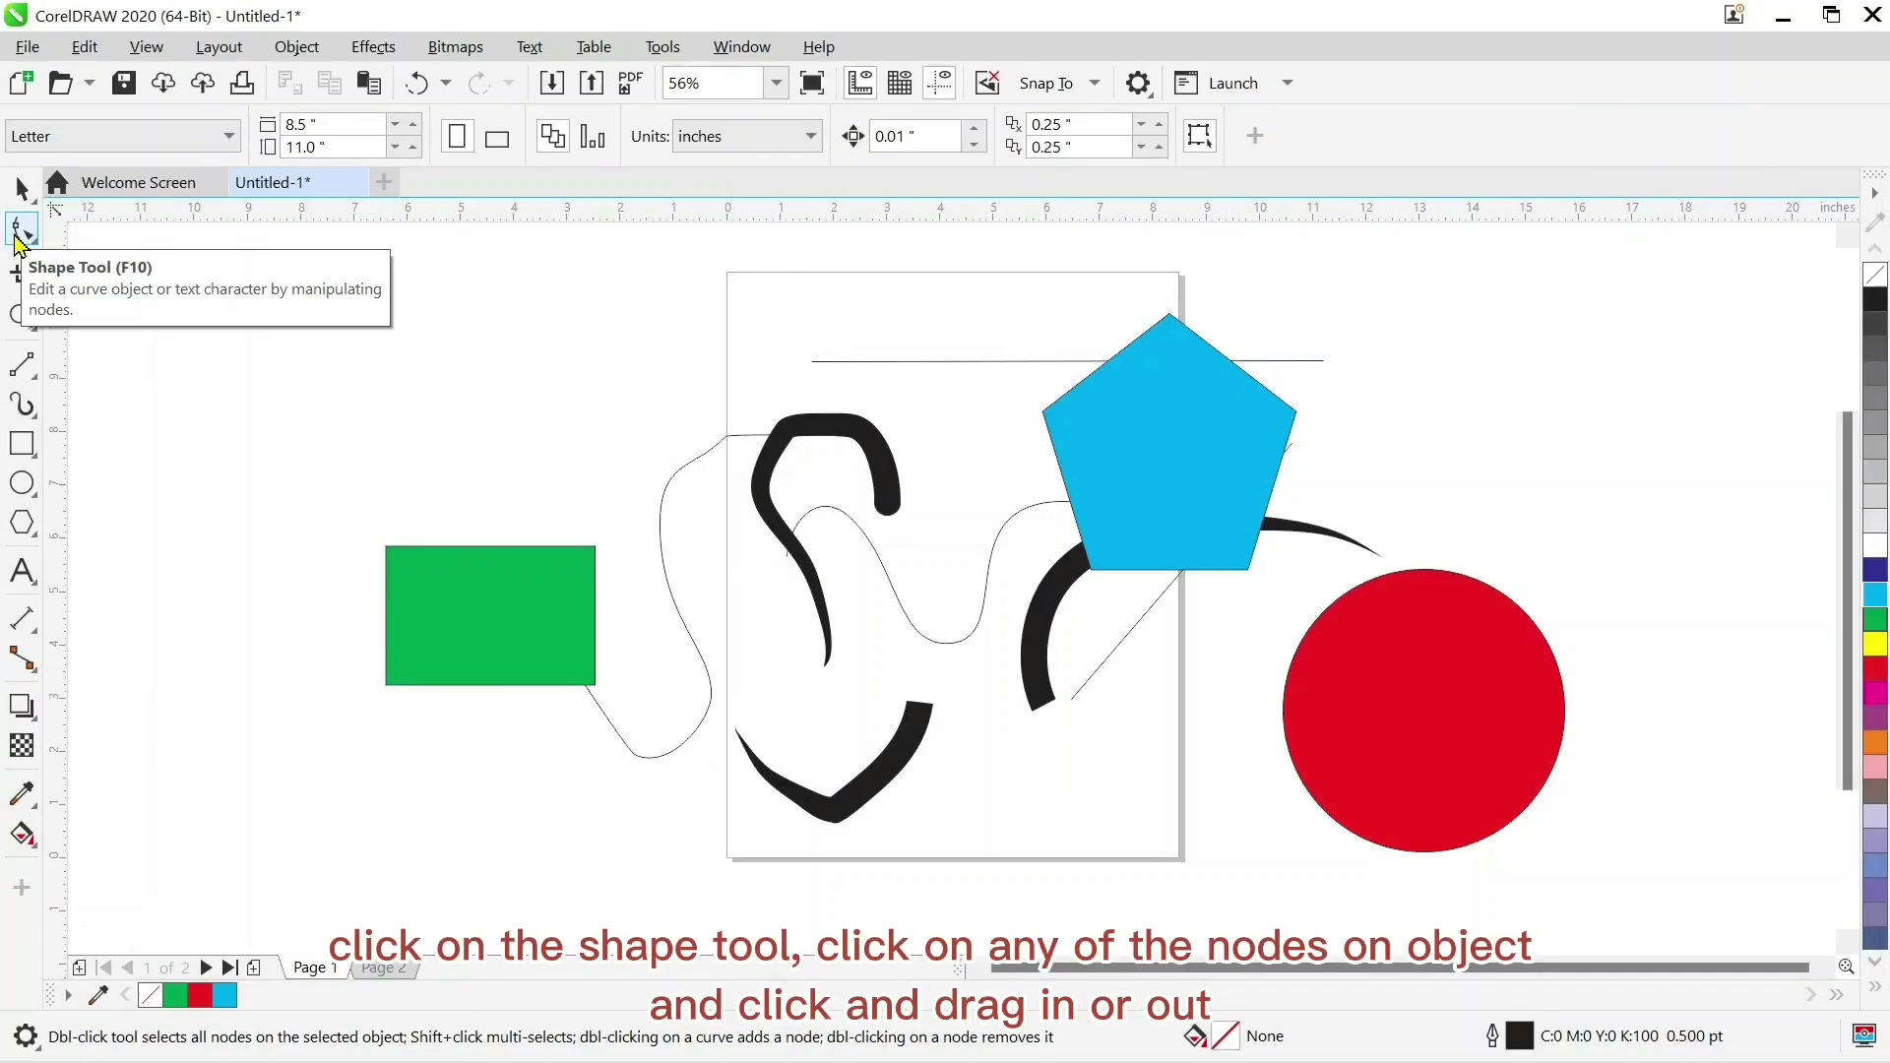
left_click(1205, 421)
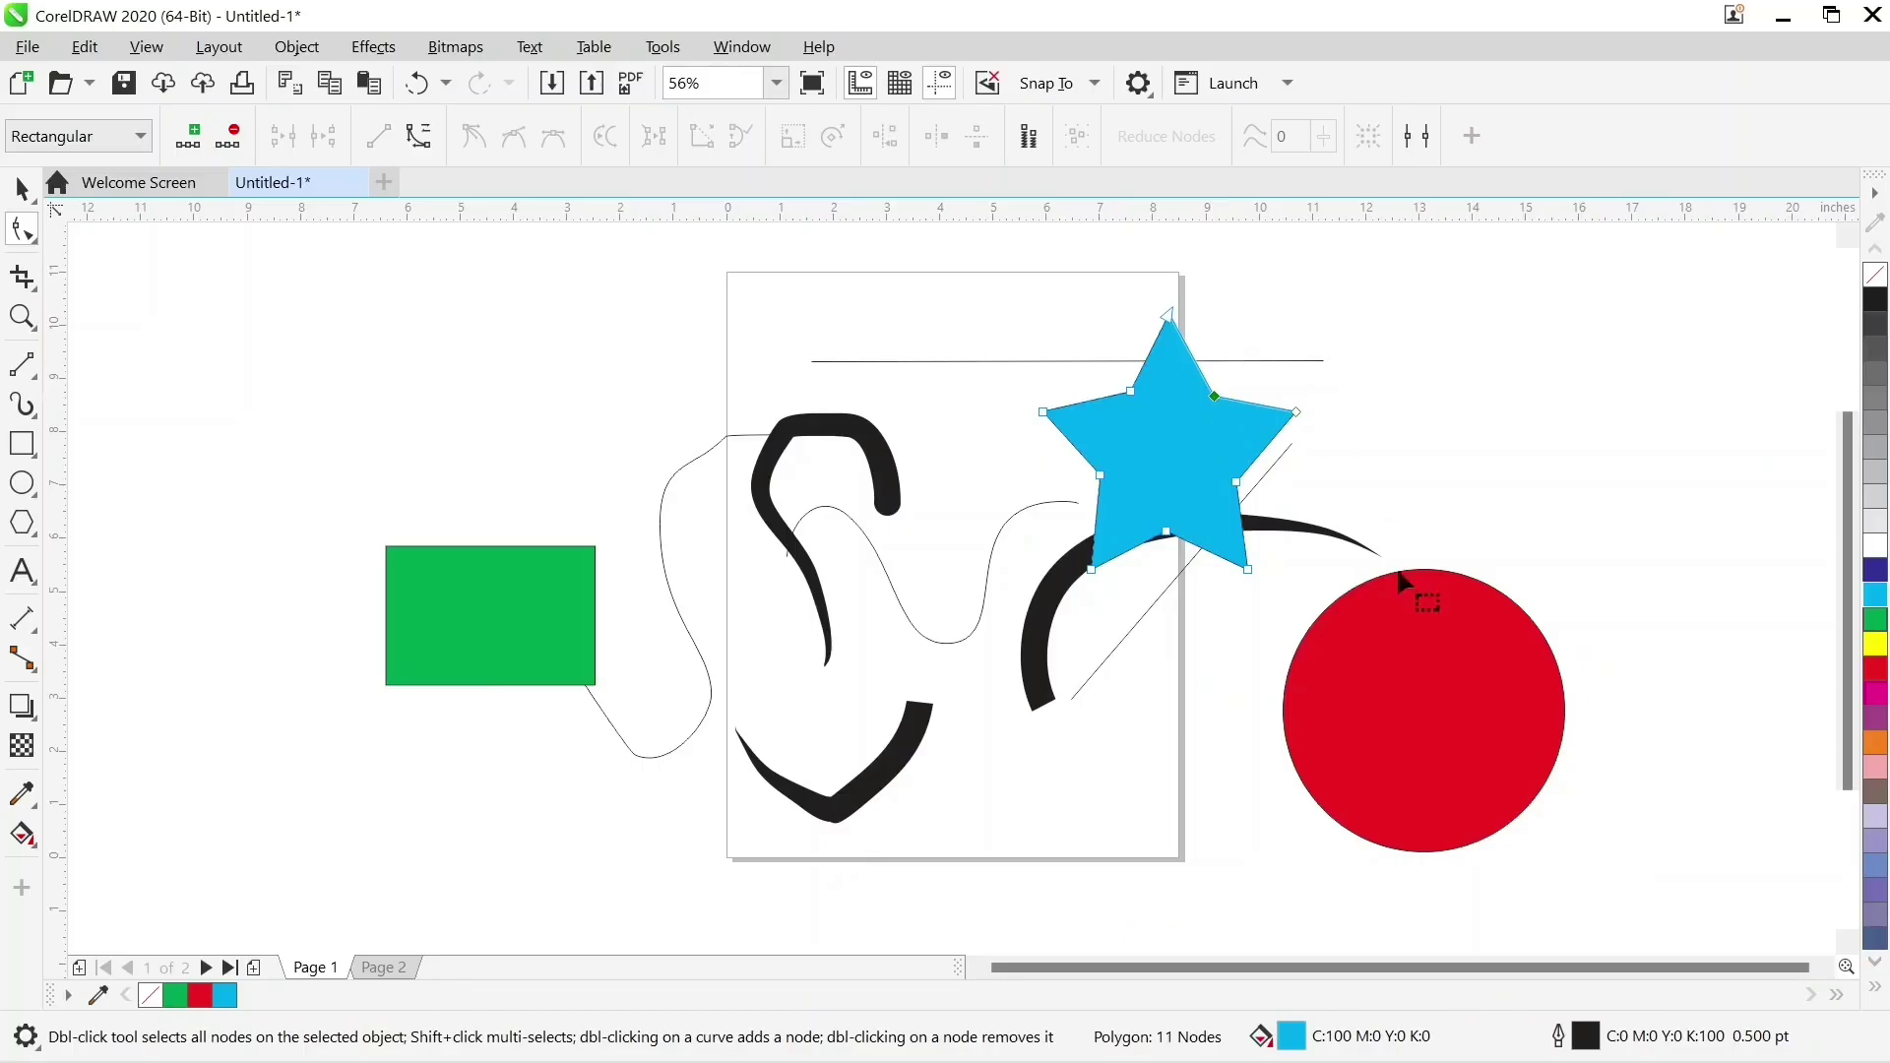
left_click(1436, 728)
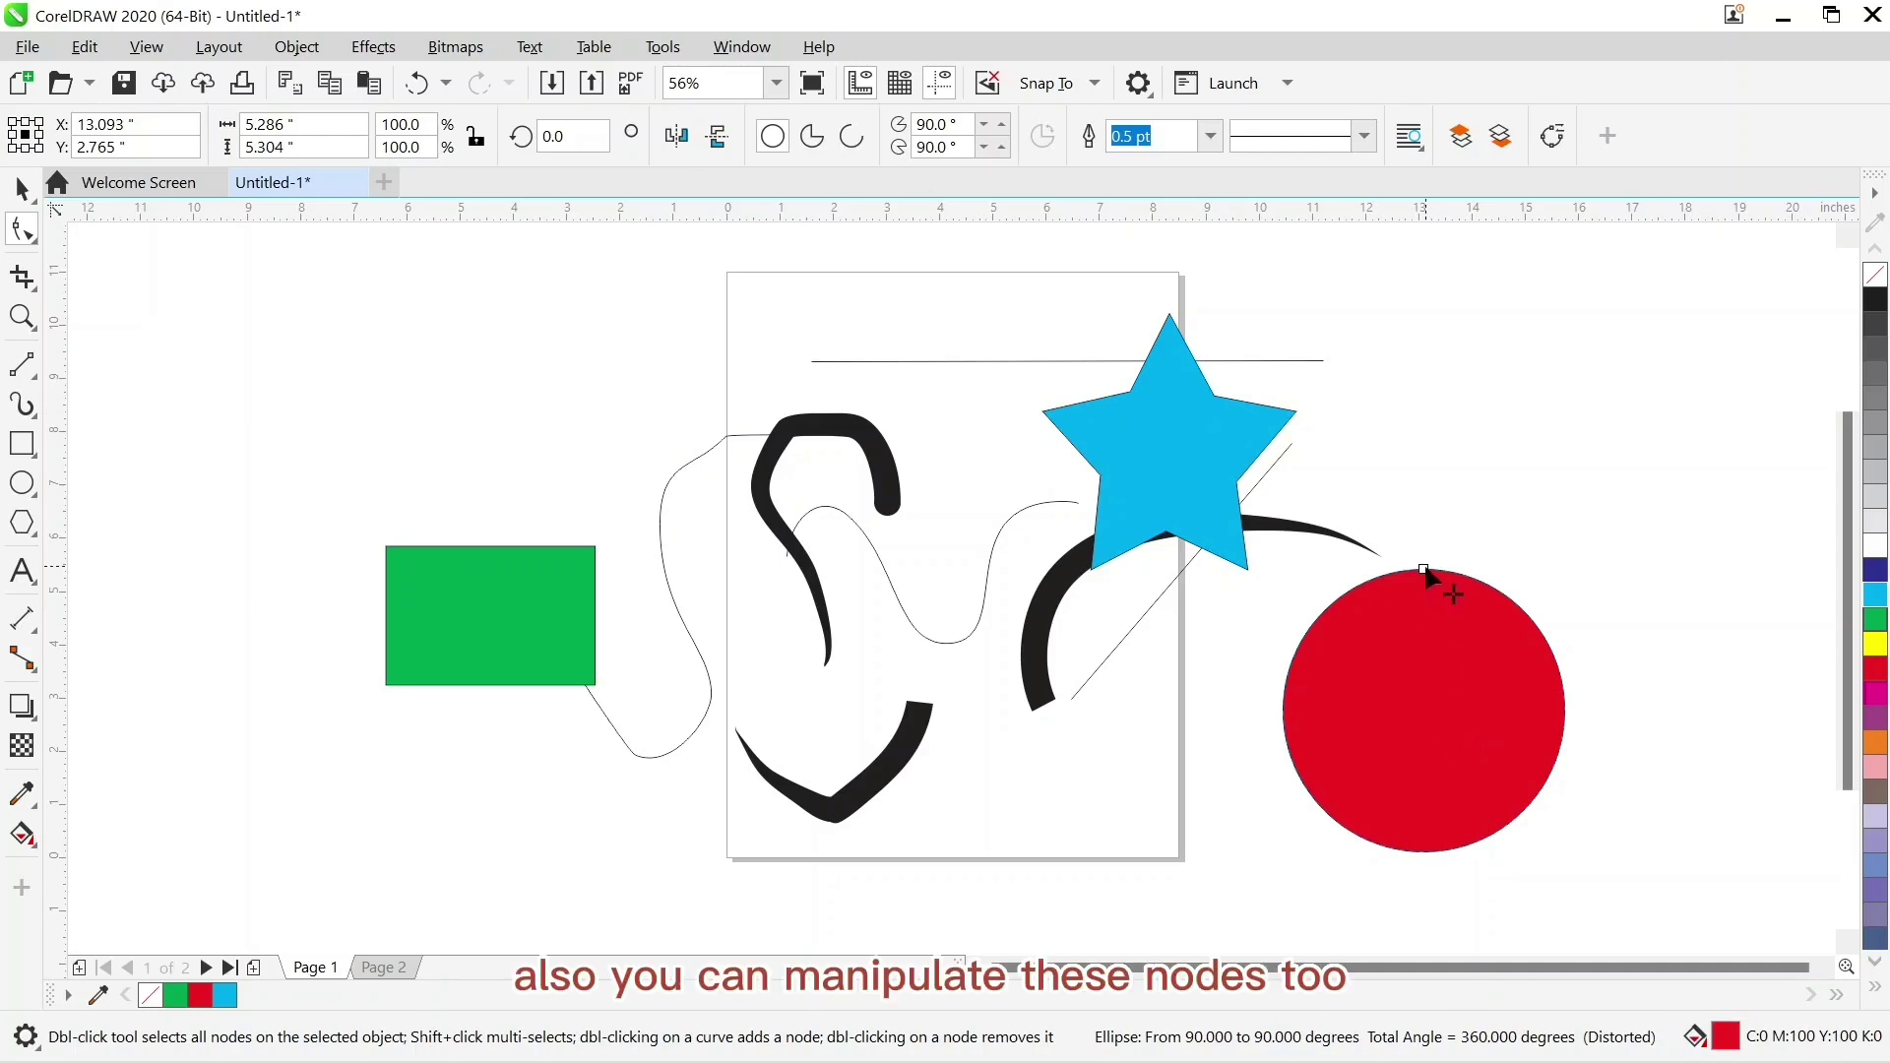
left_click_drag(1474, 682, 1510, 658)
left_click(513, 558)
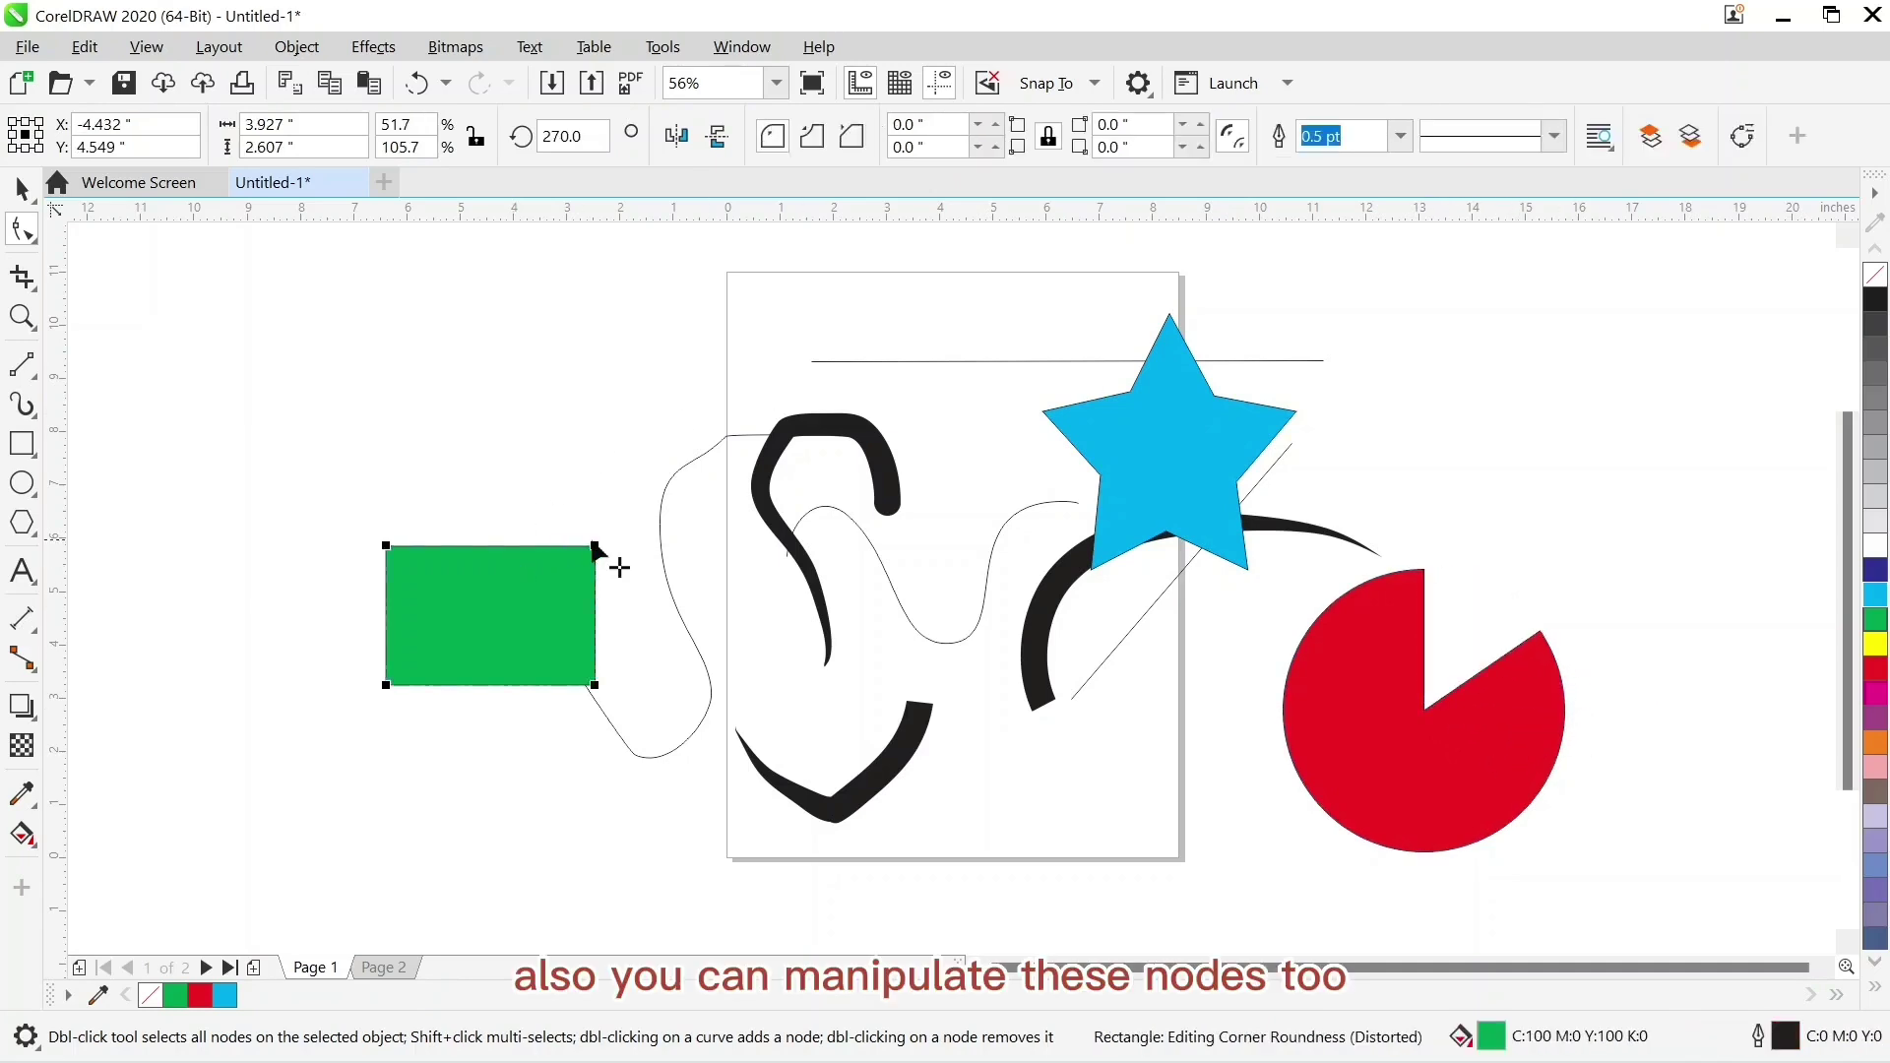
left_click_drag(595, 550, 552, 576)
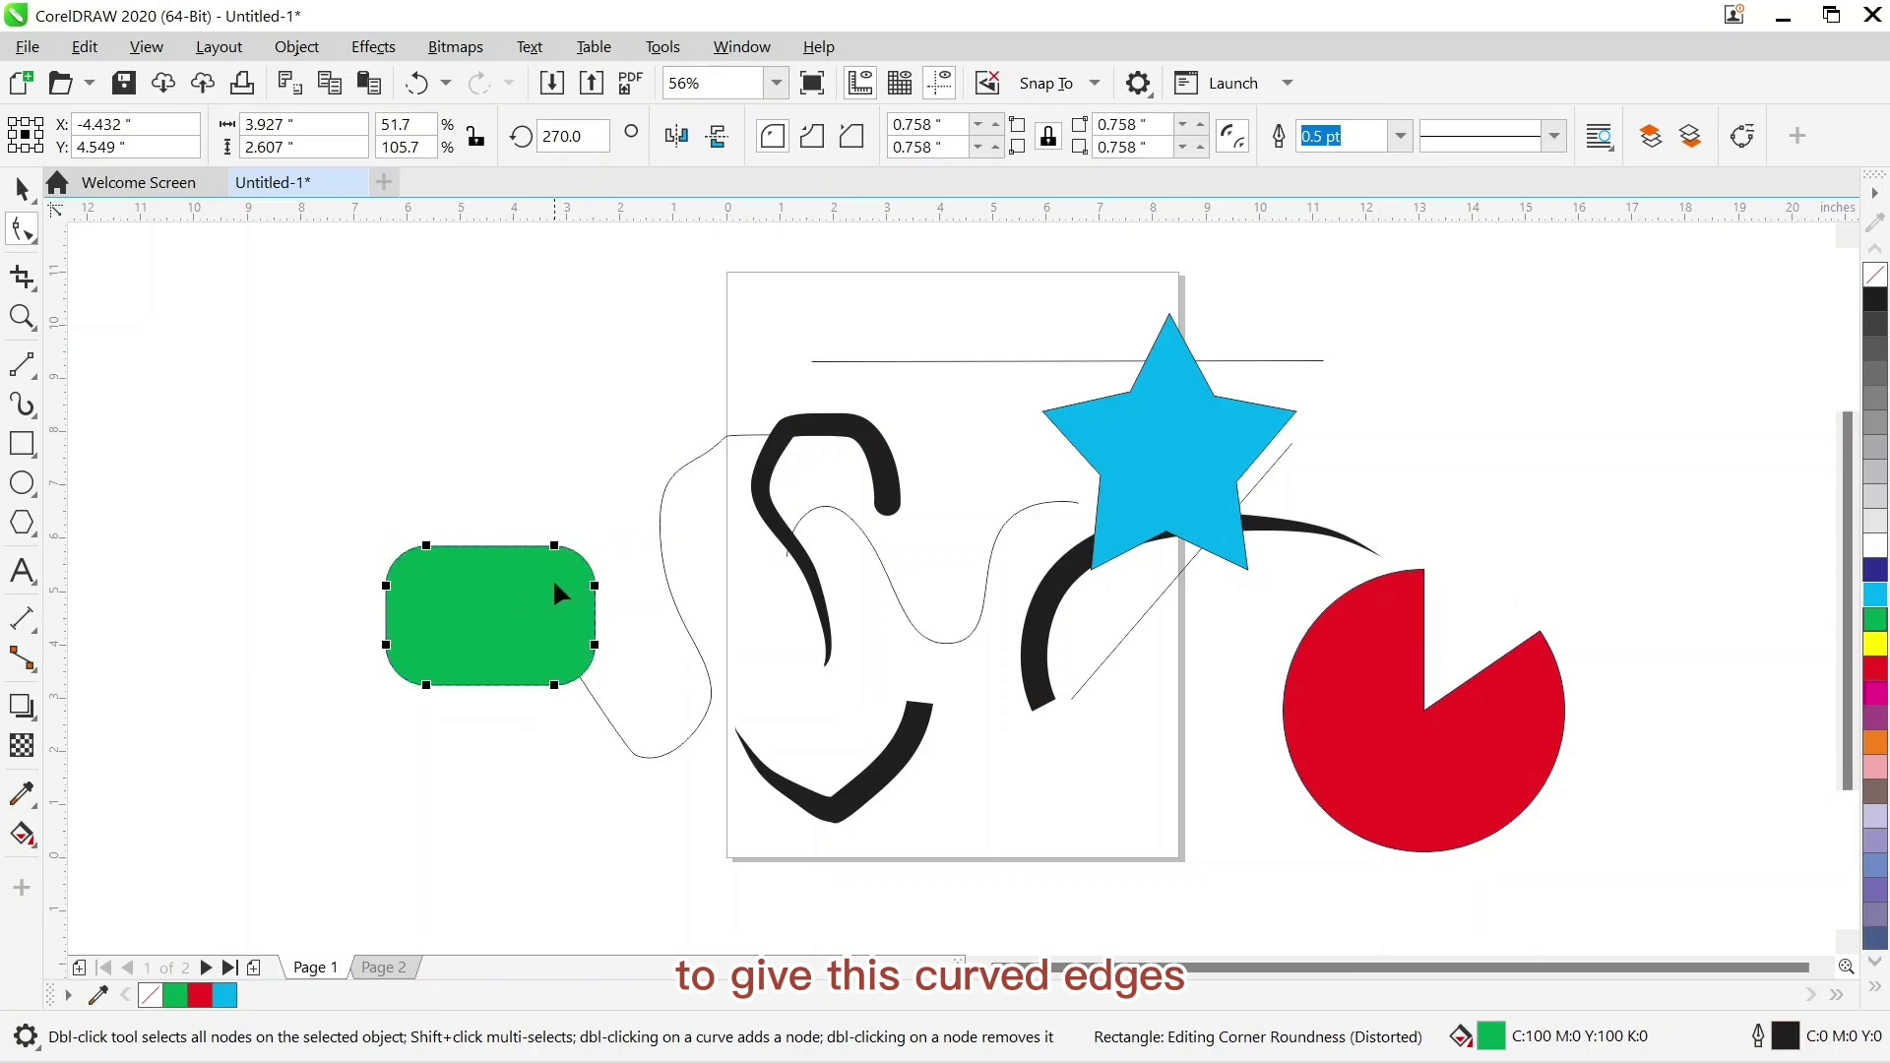
Reshape the thin curve's nodes, convert its segment to a straight line, and move it up
left_click(661, 547)
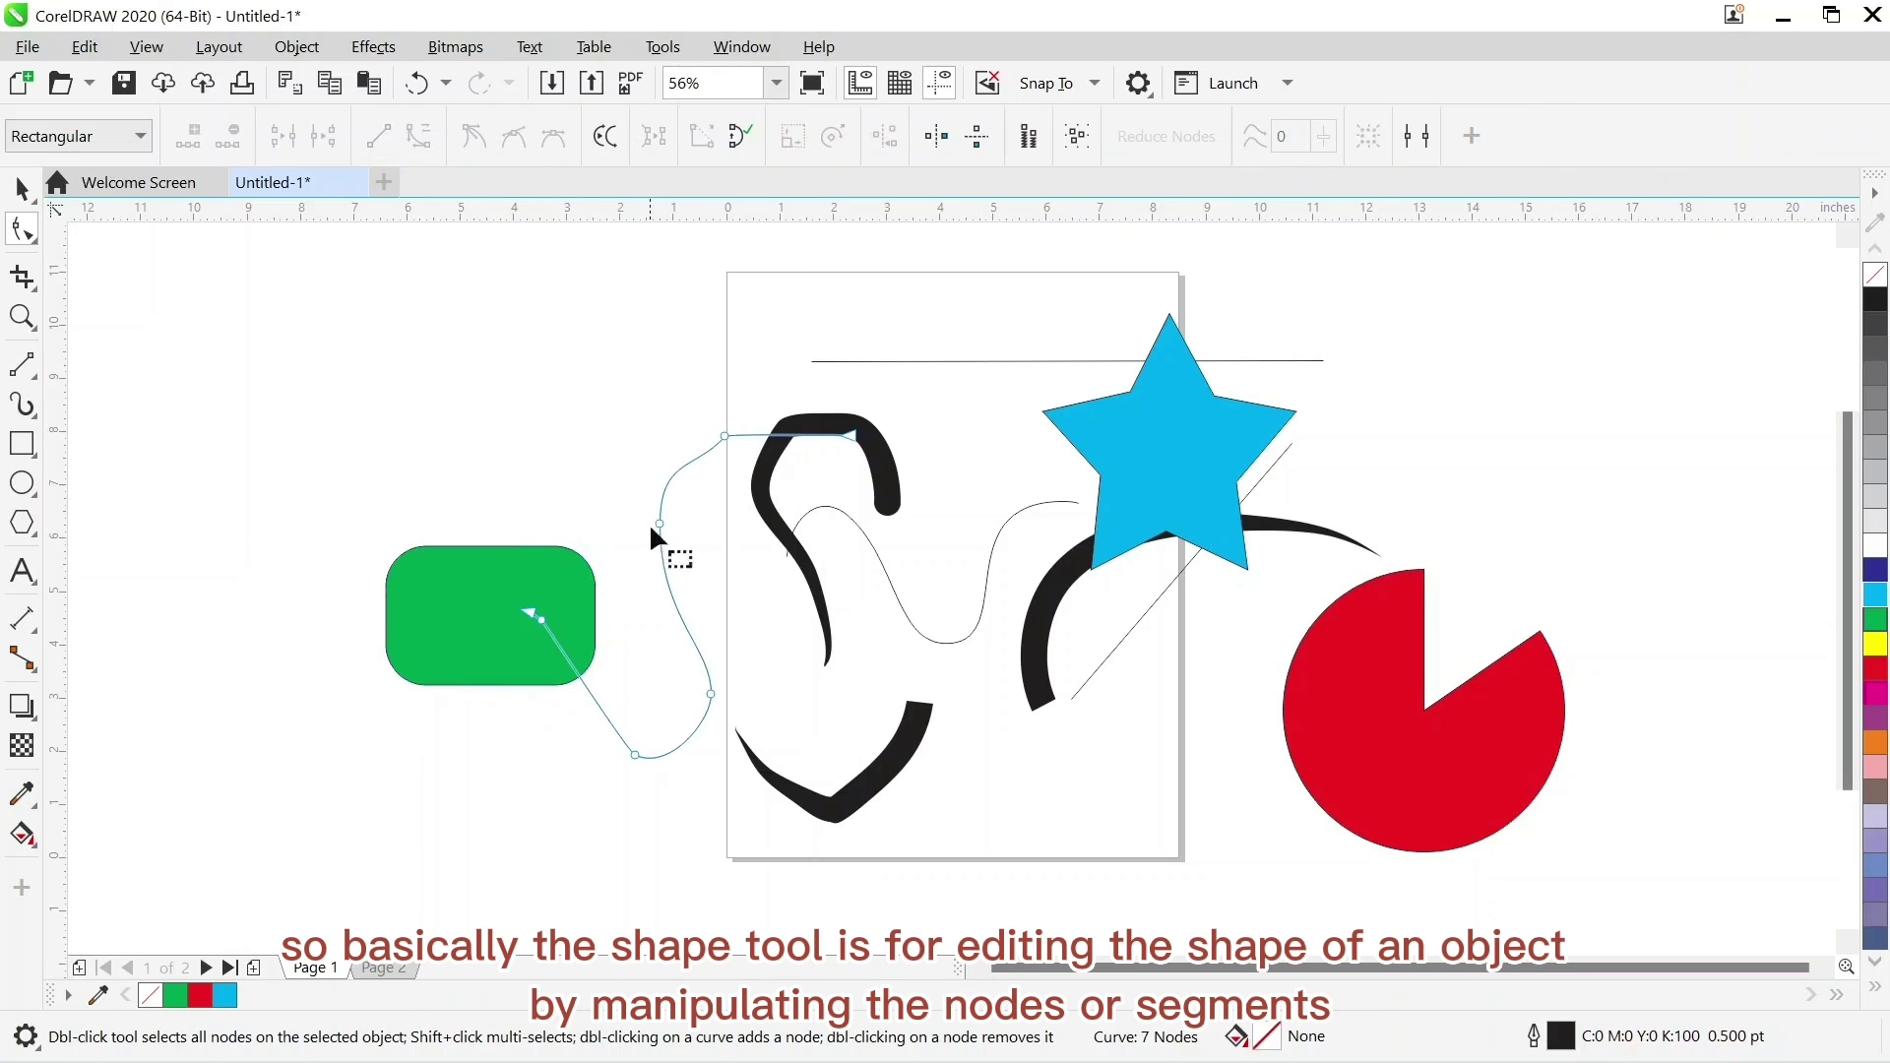
left_click_drag(659, 525, 717, 560)
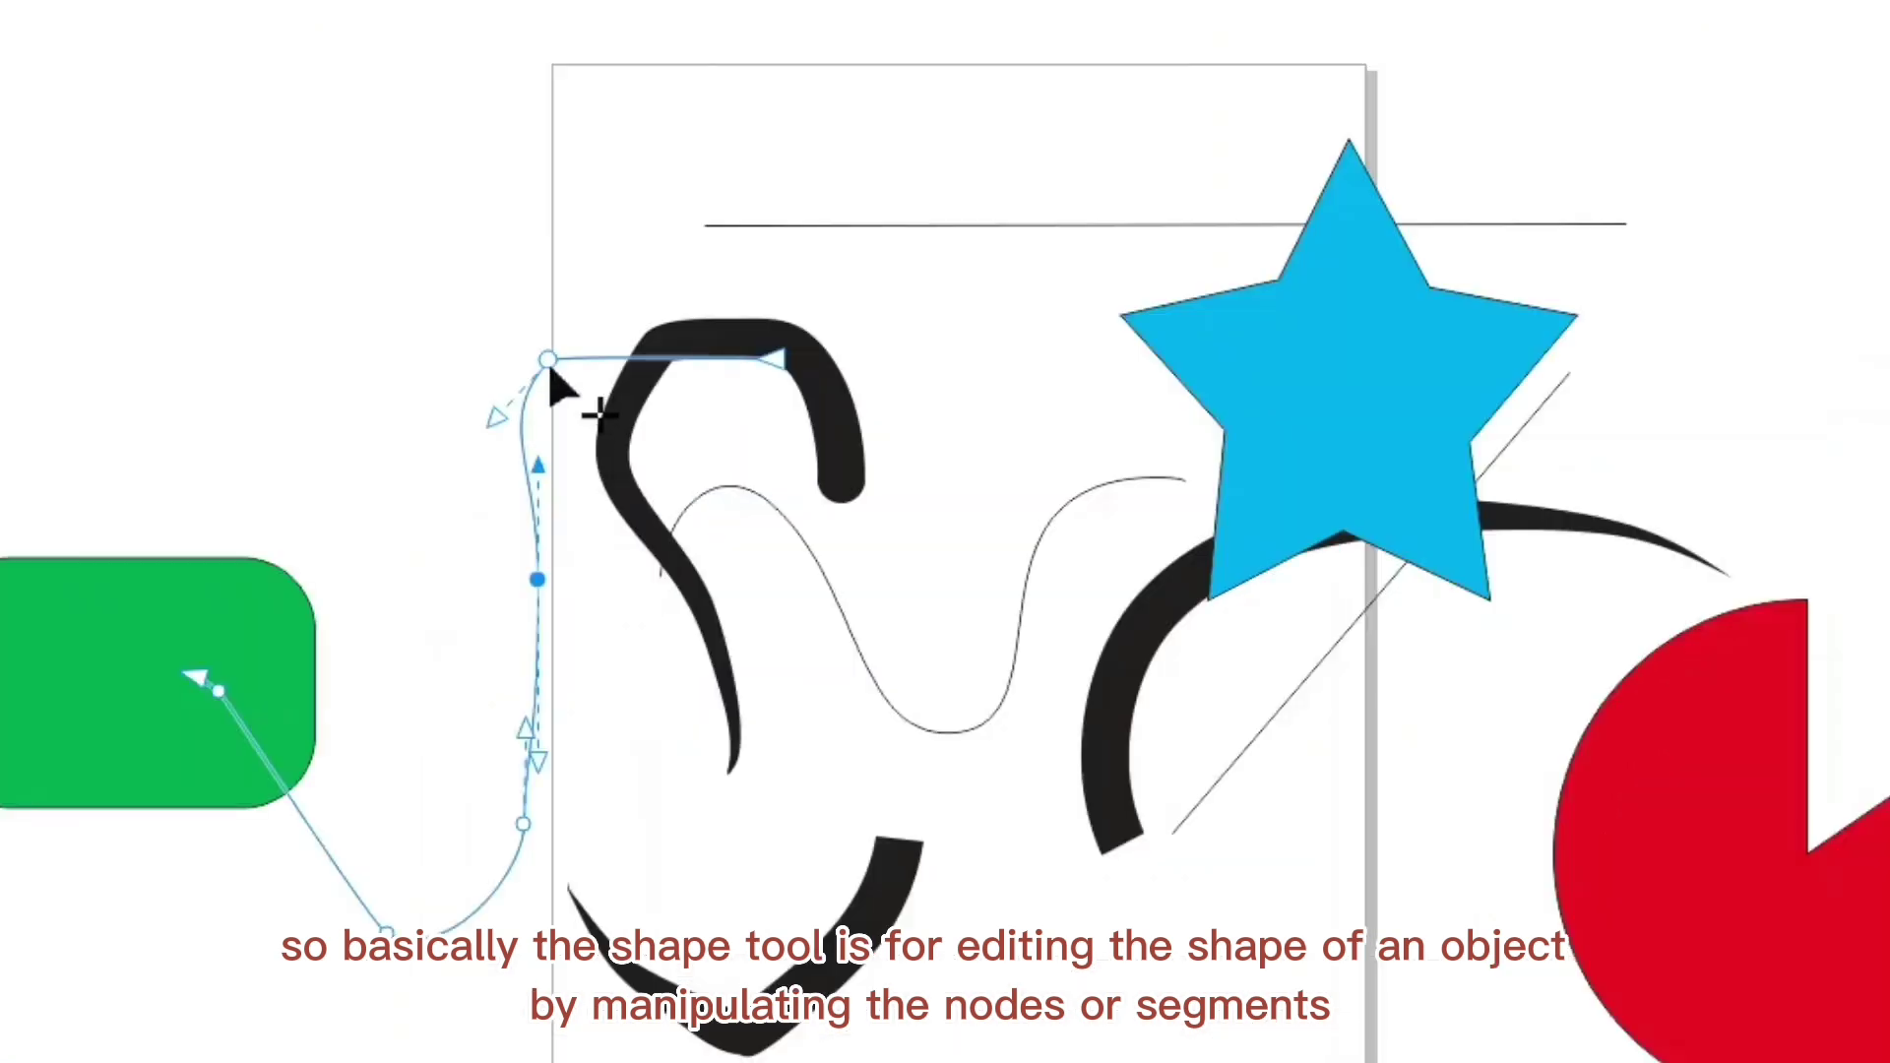
left_click_drag(544, 610, 422, 810)
left_click(536, 868)
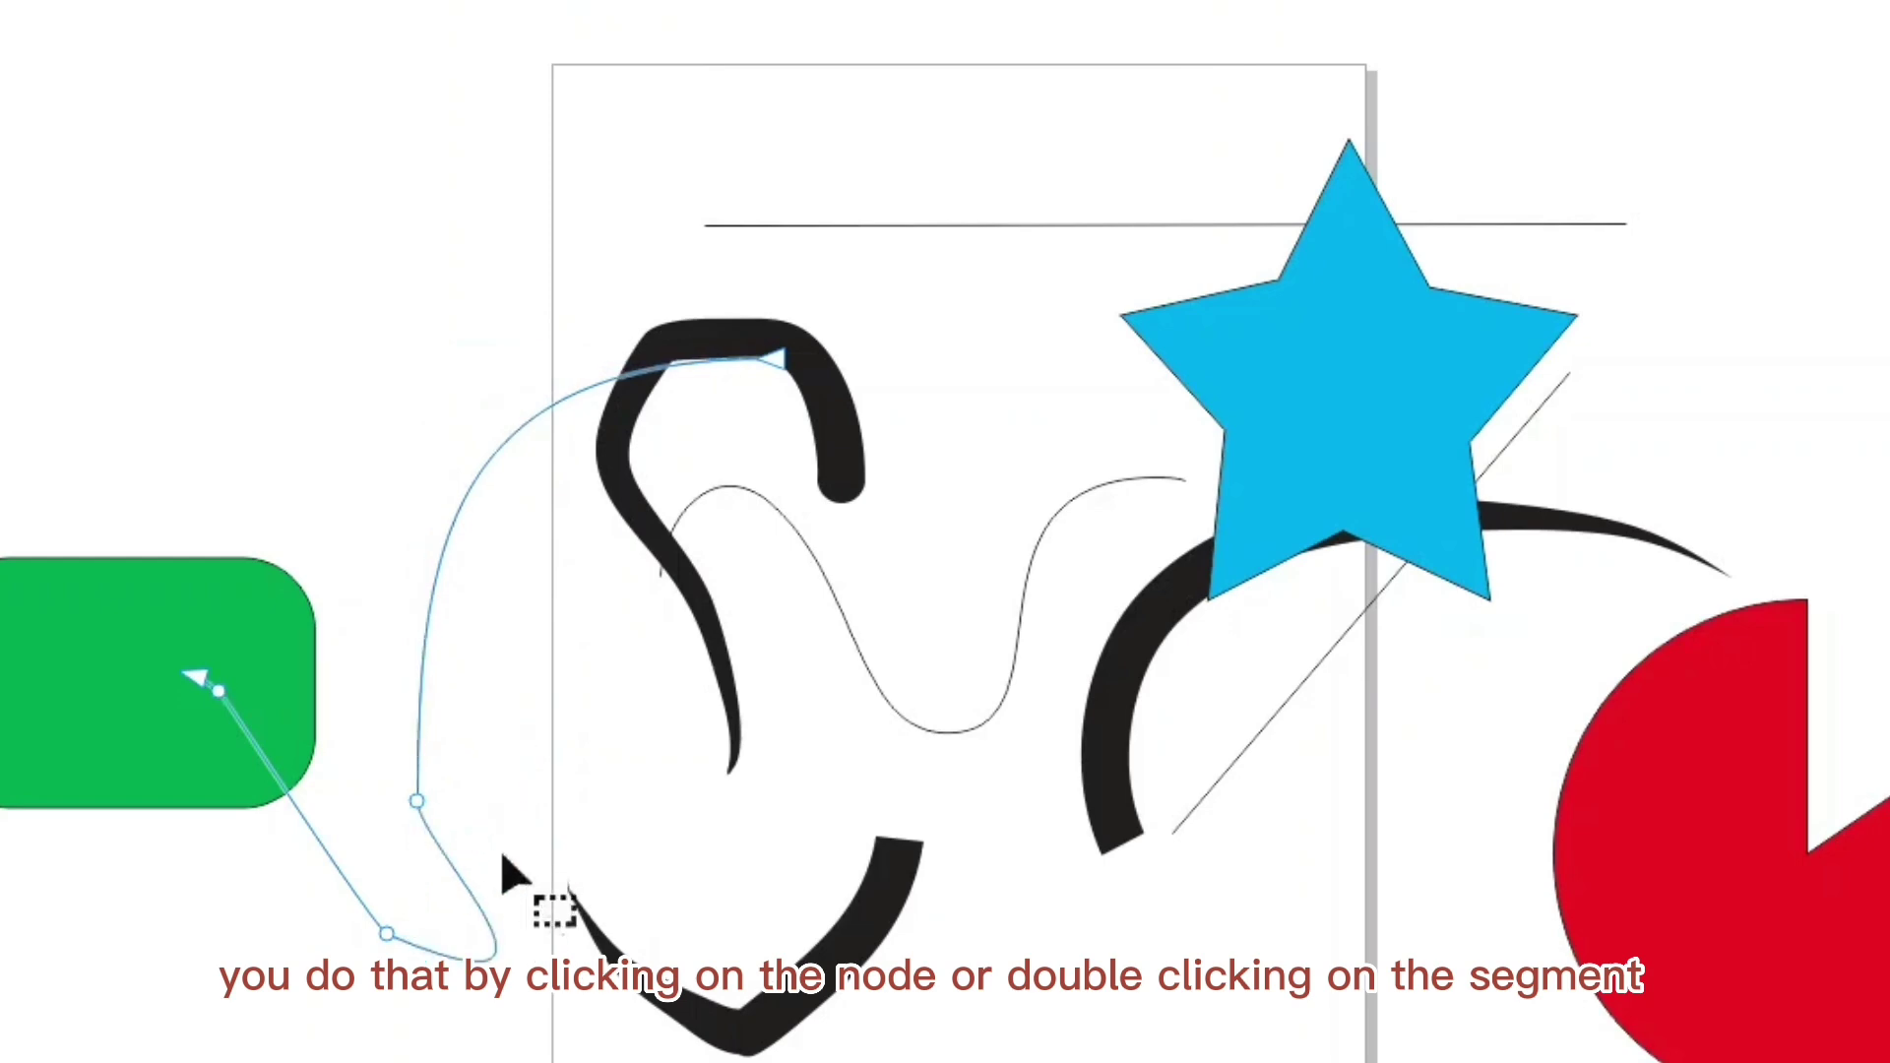
left_click_drag(388, 934, 76, 307)
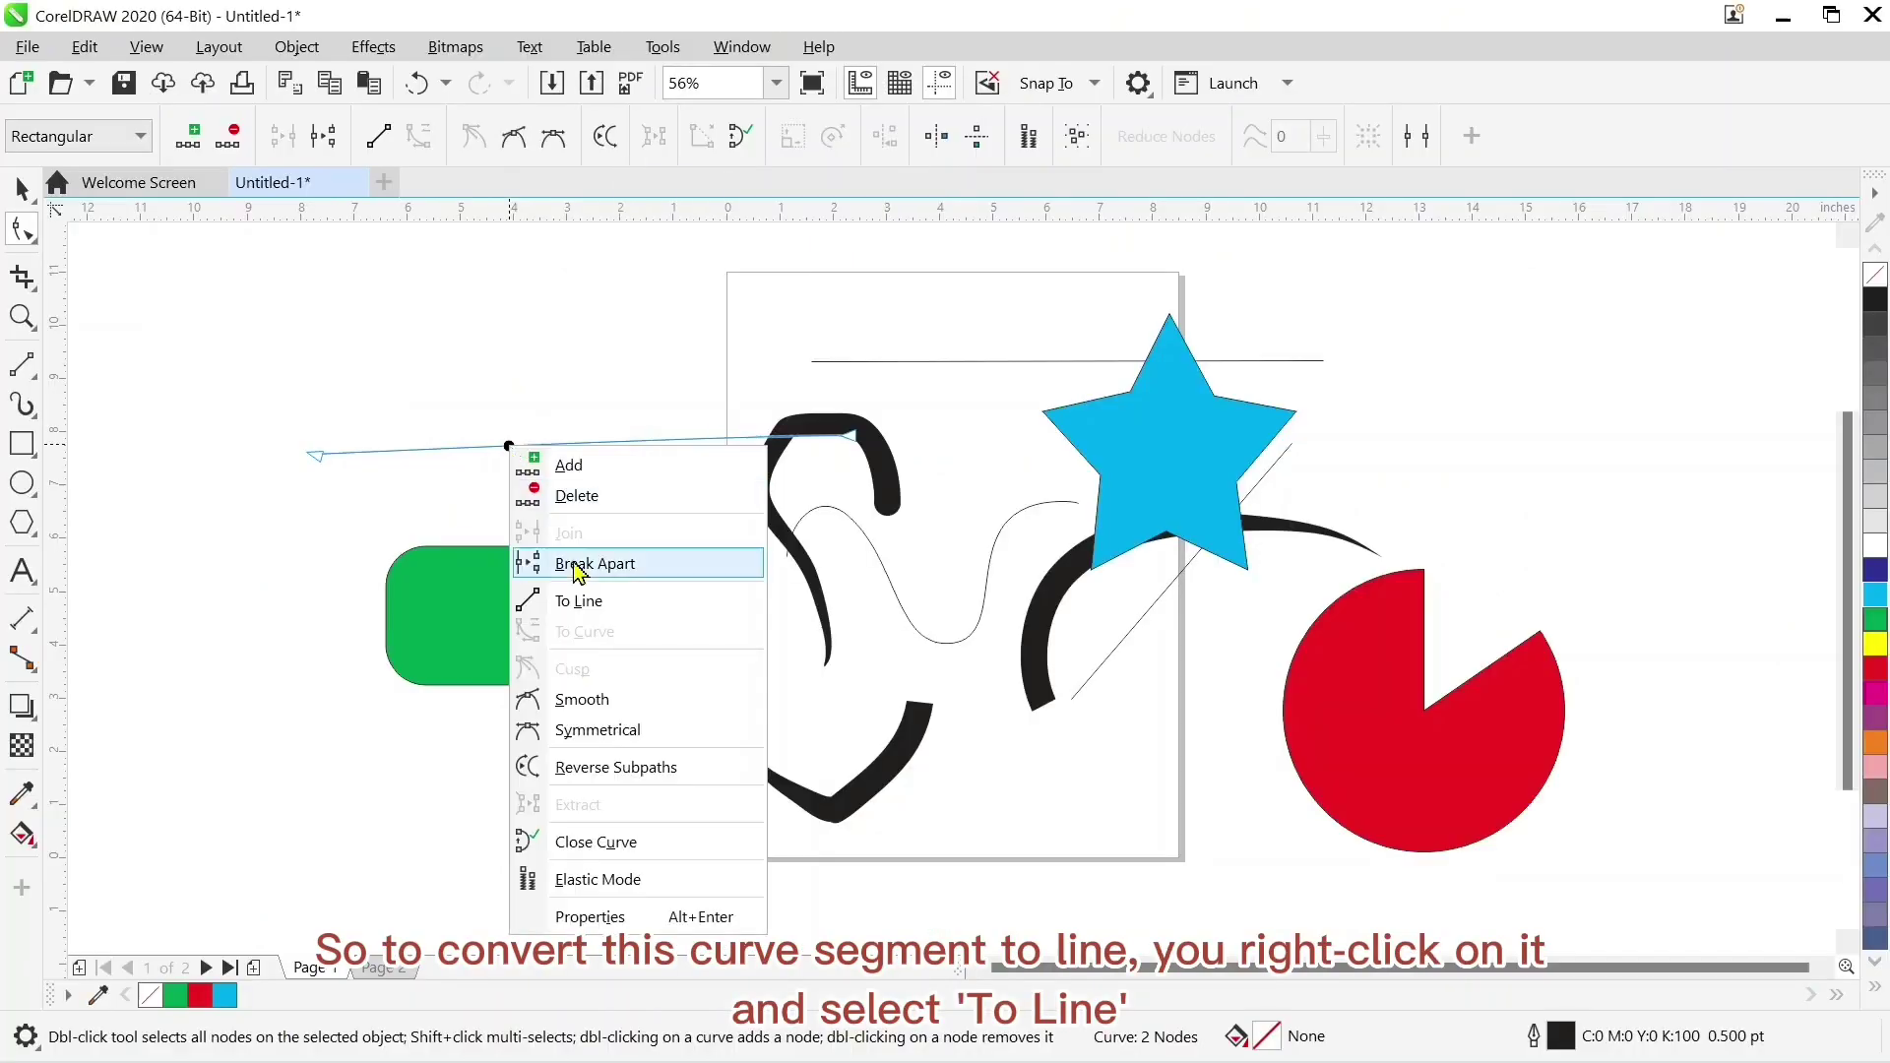
left_click(588, 602)
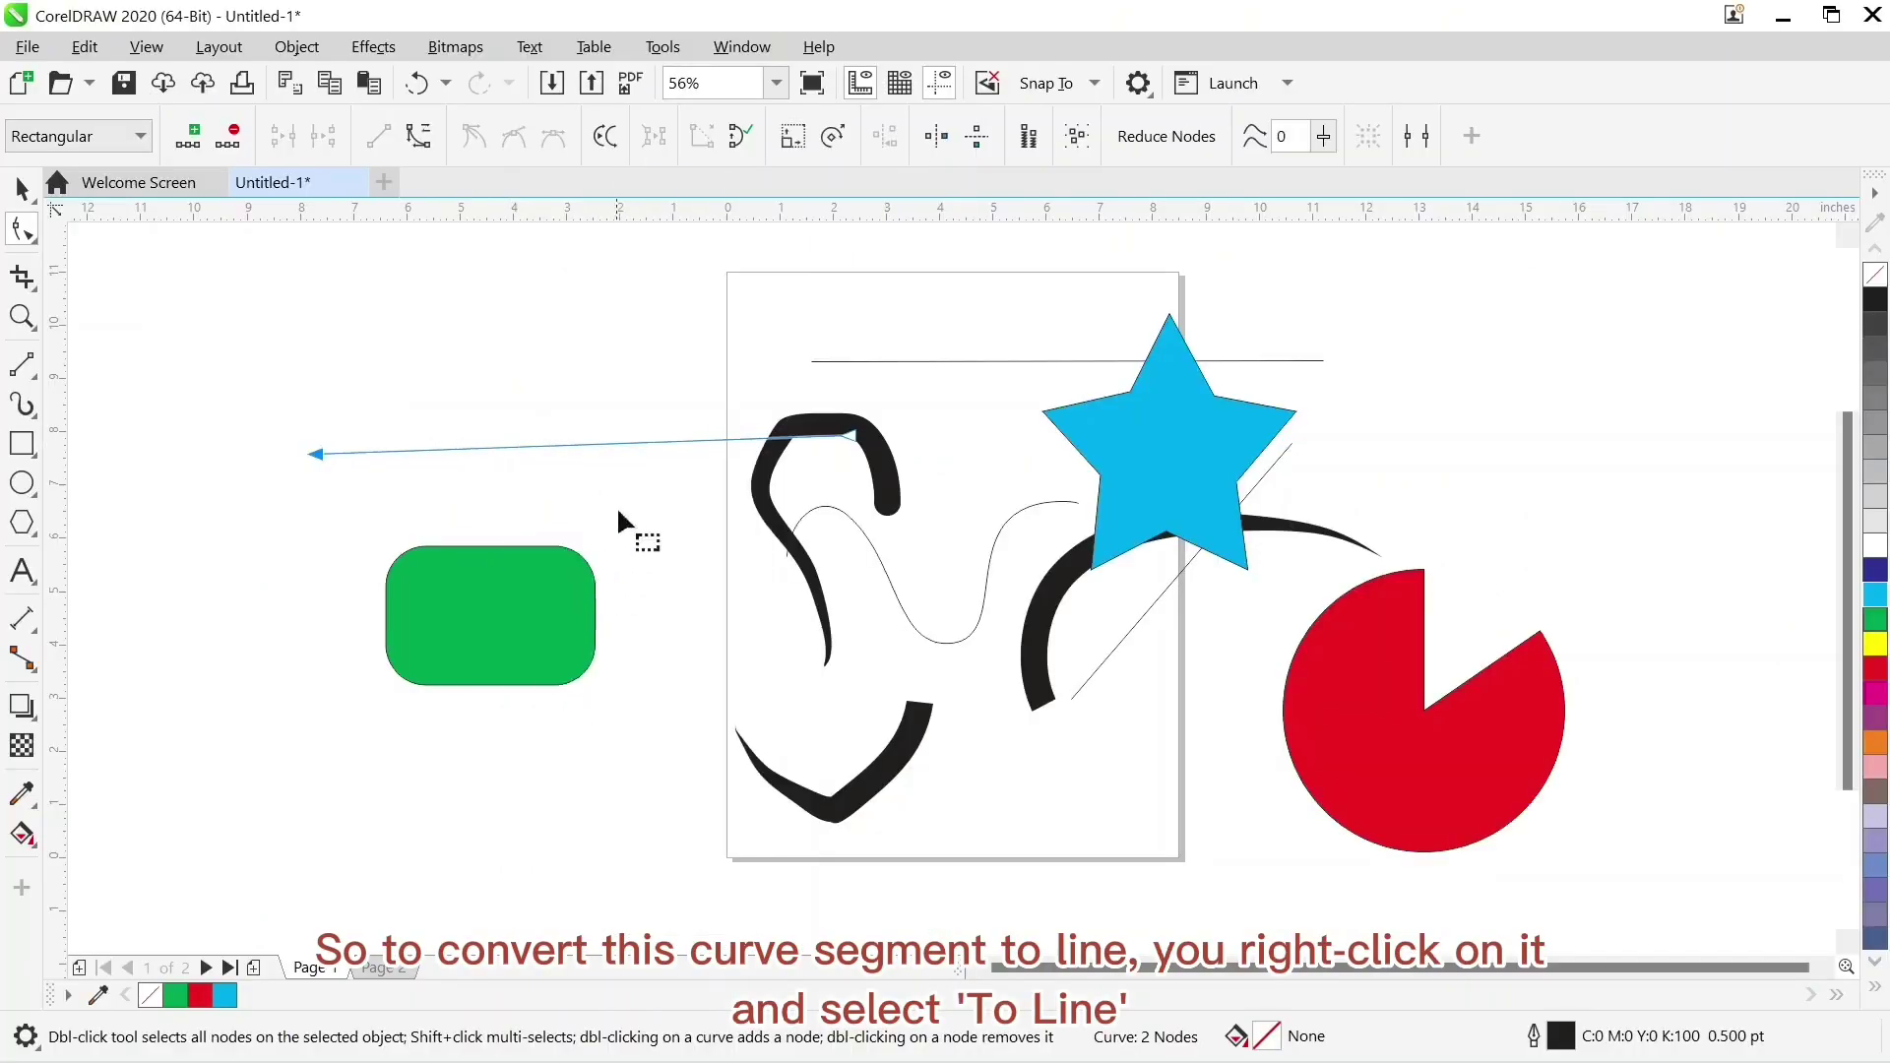
left_click(22, 187)
left_click_drag(581, 444, 505, 382)
Zoom in on the star's edge, then zoom back out to 56% showing the whole page
left_click(595, 429)
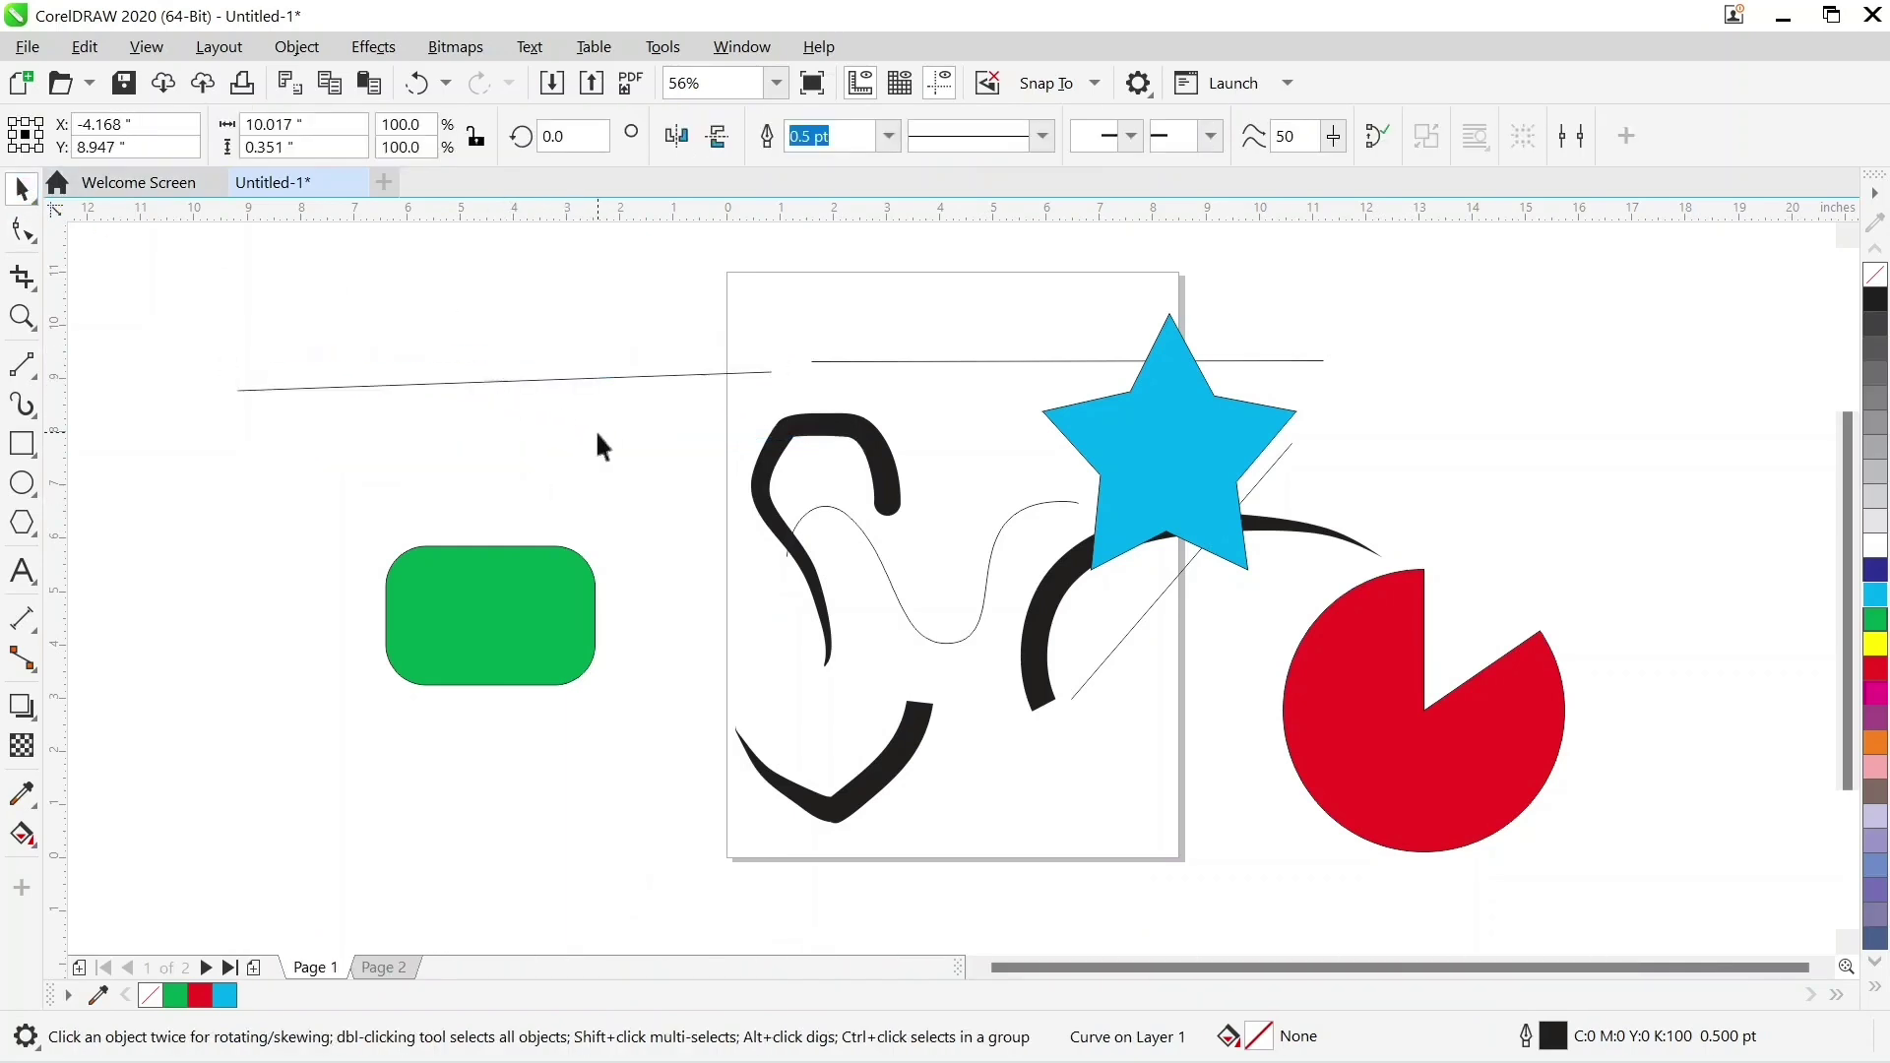
left_click(22, 319)
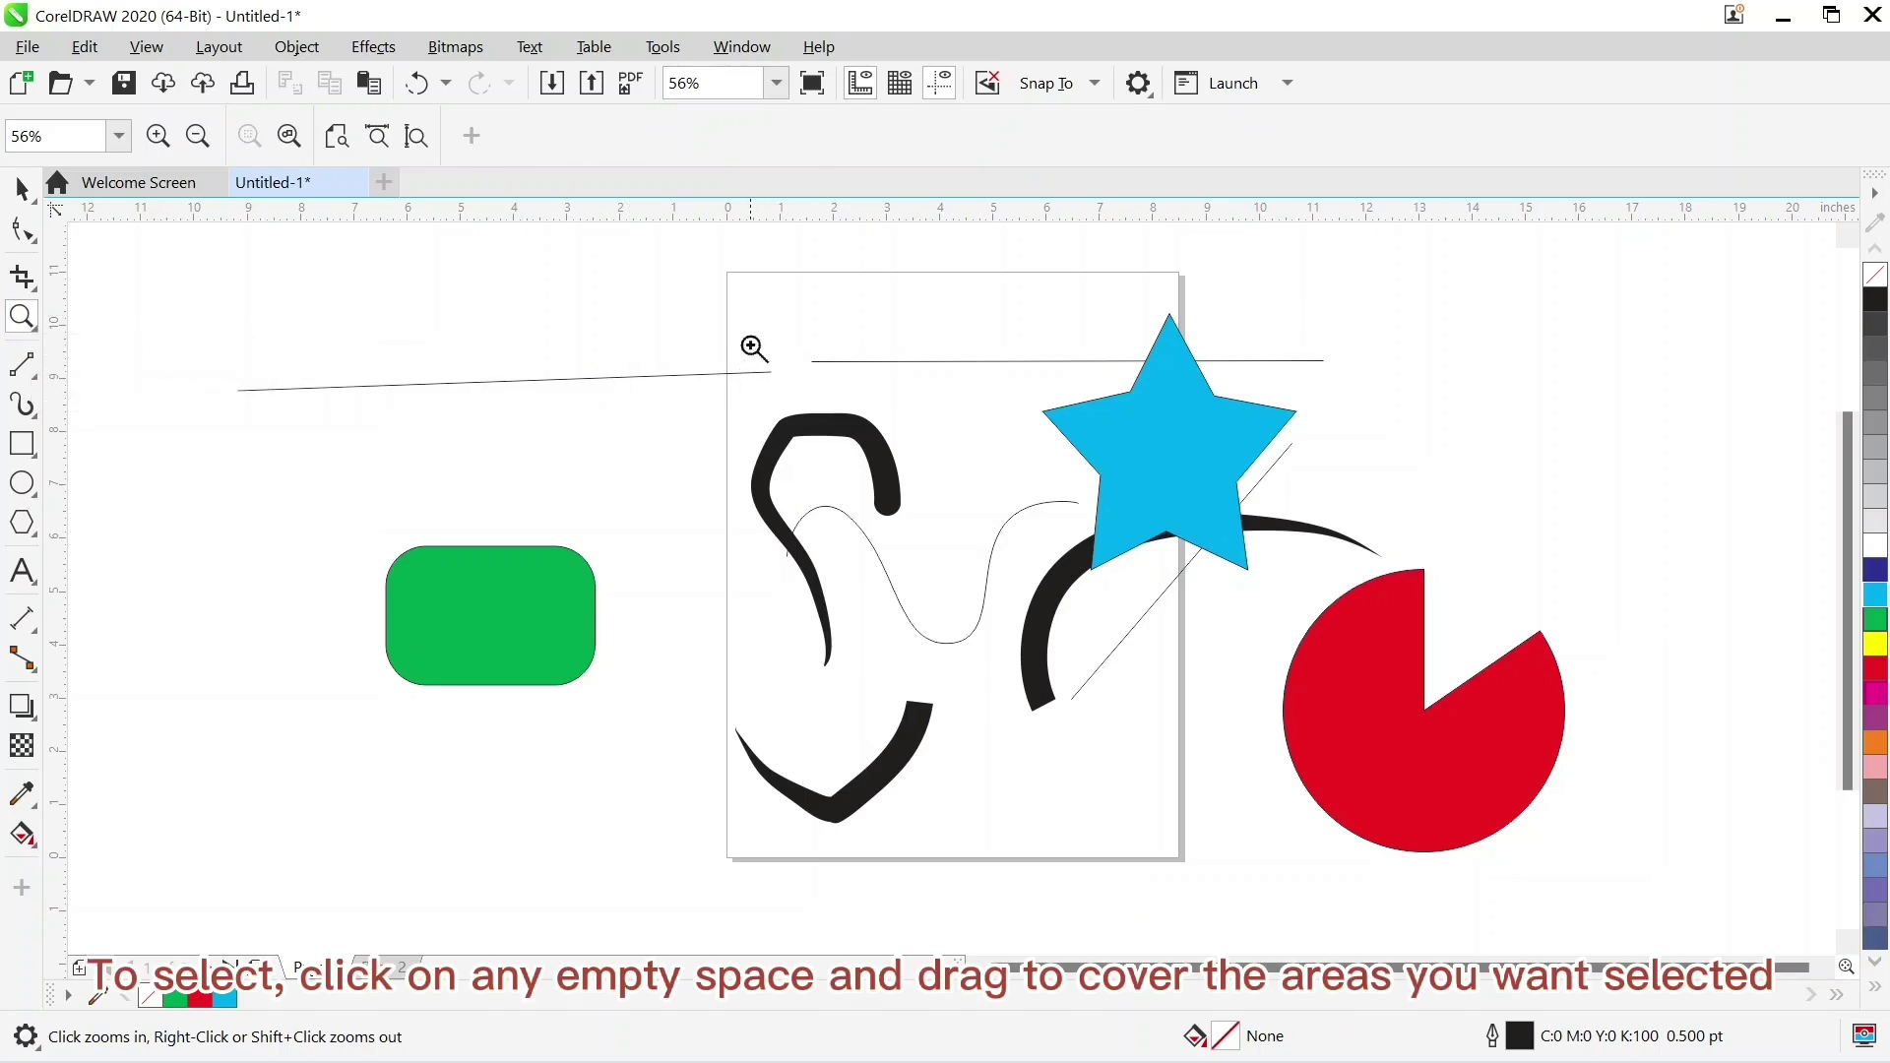
left_click(1290, 795)
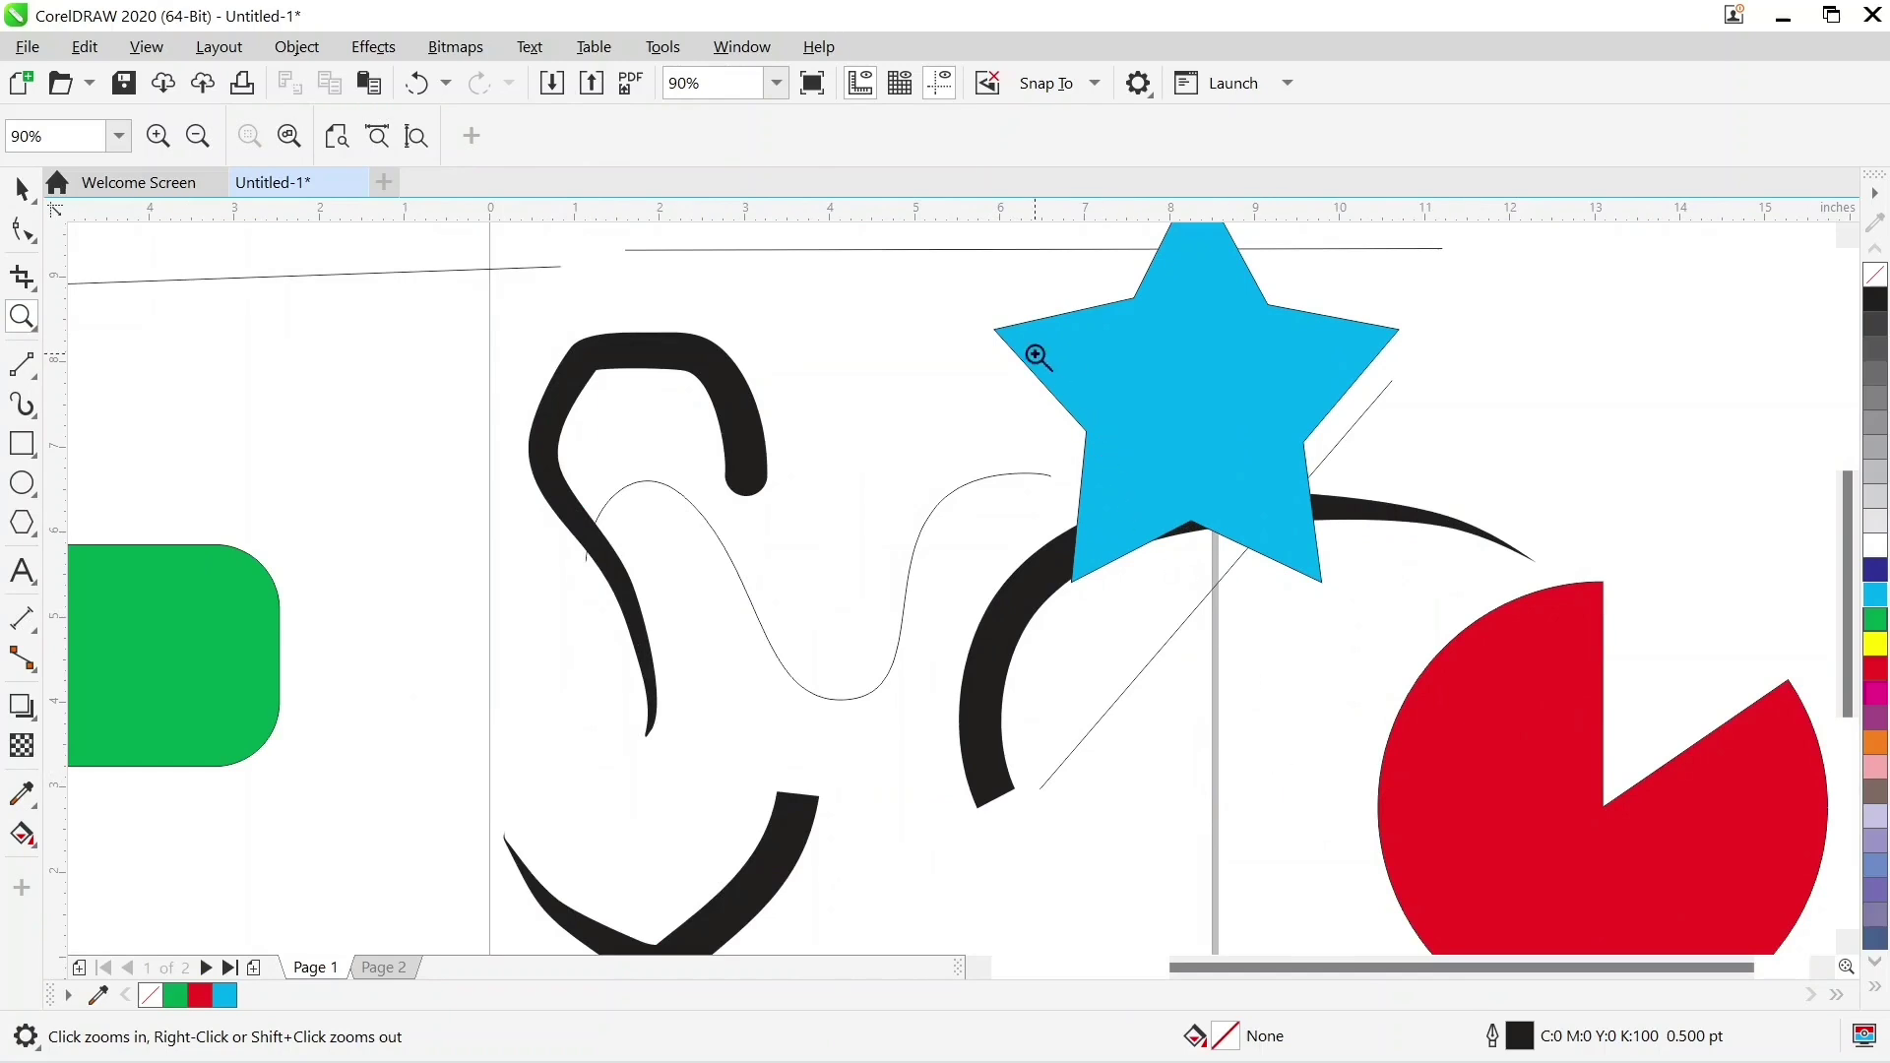
left_click_drag(1149, 479, 1196, 556)
left_click_drag(843, 399, 1089, 632)
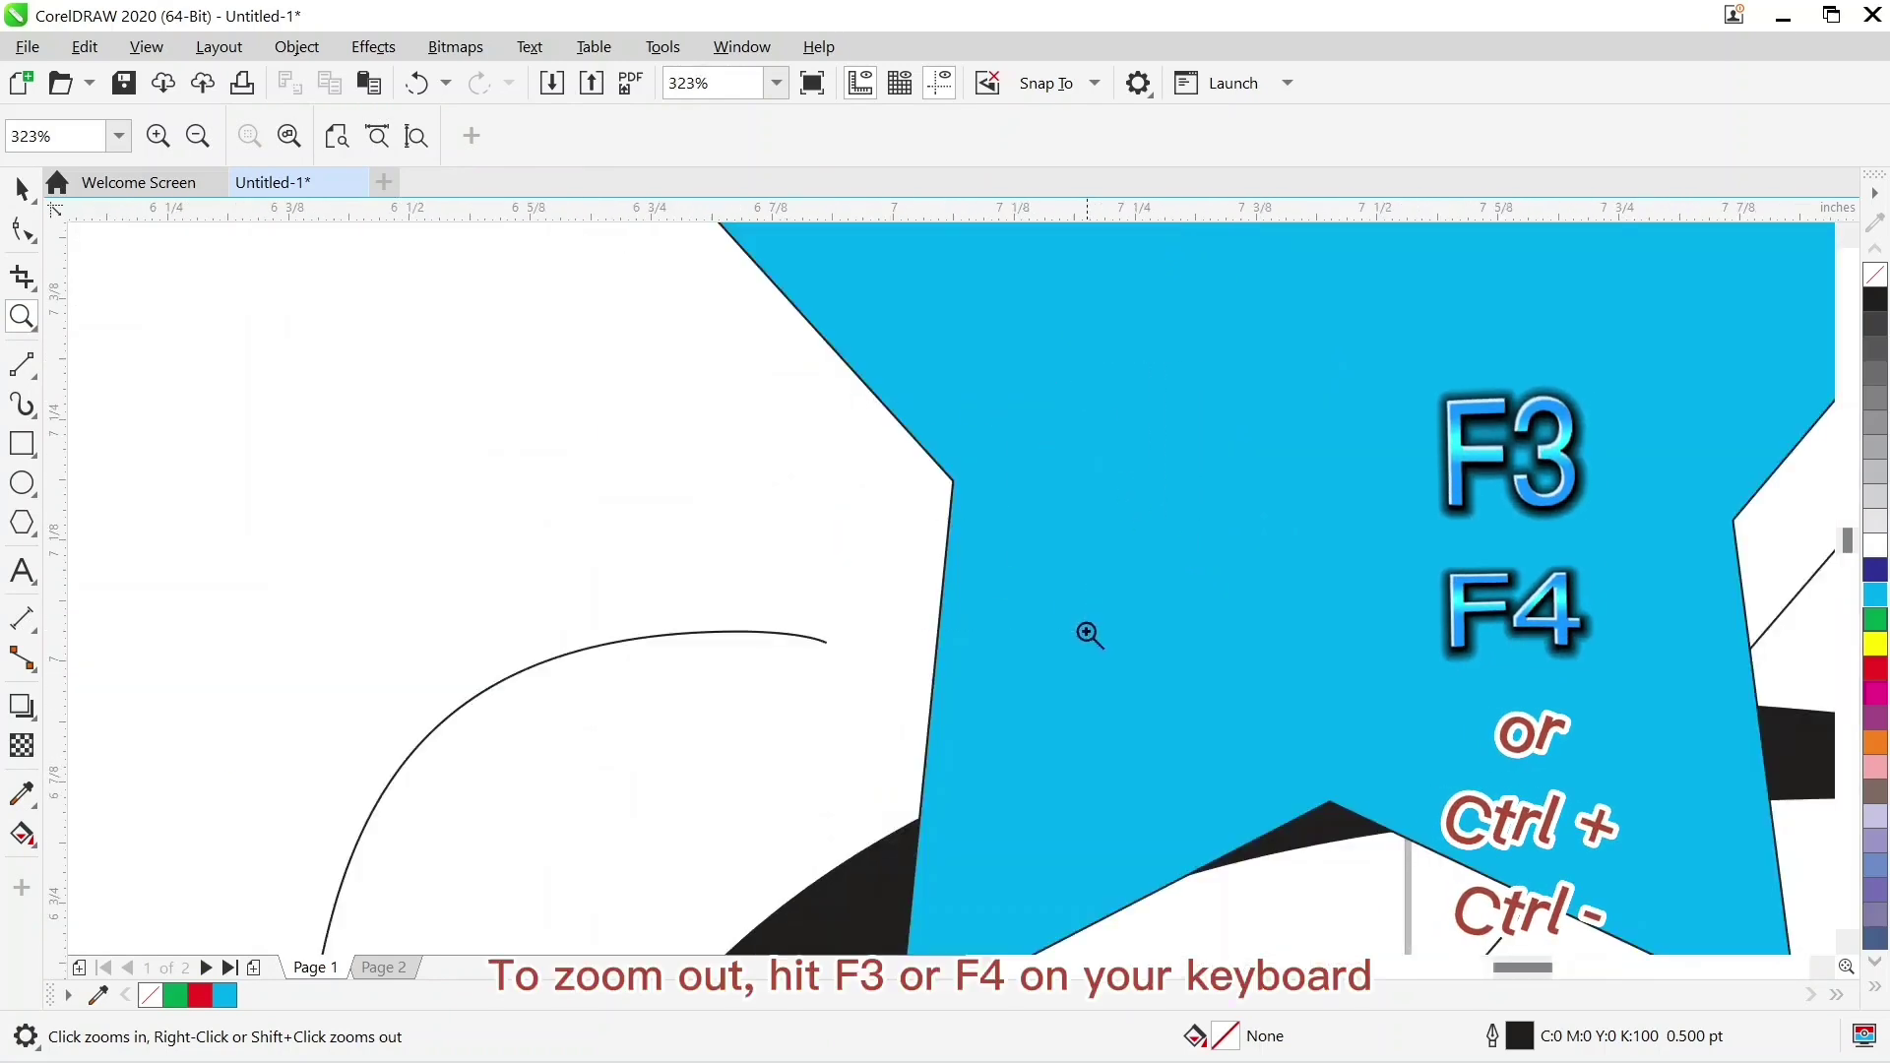
left_click(197, 140)
left_click(199, 143)
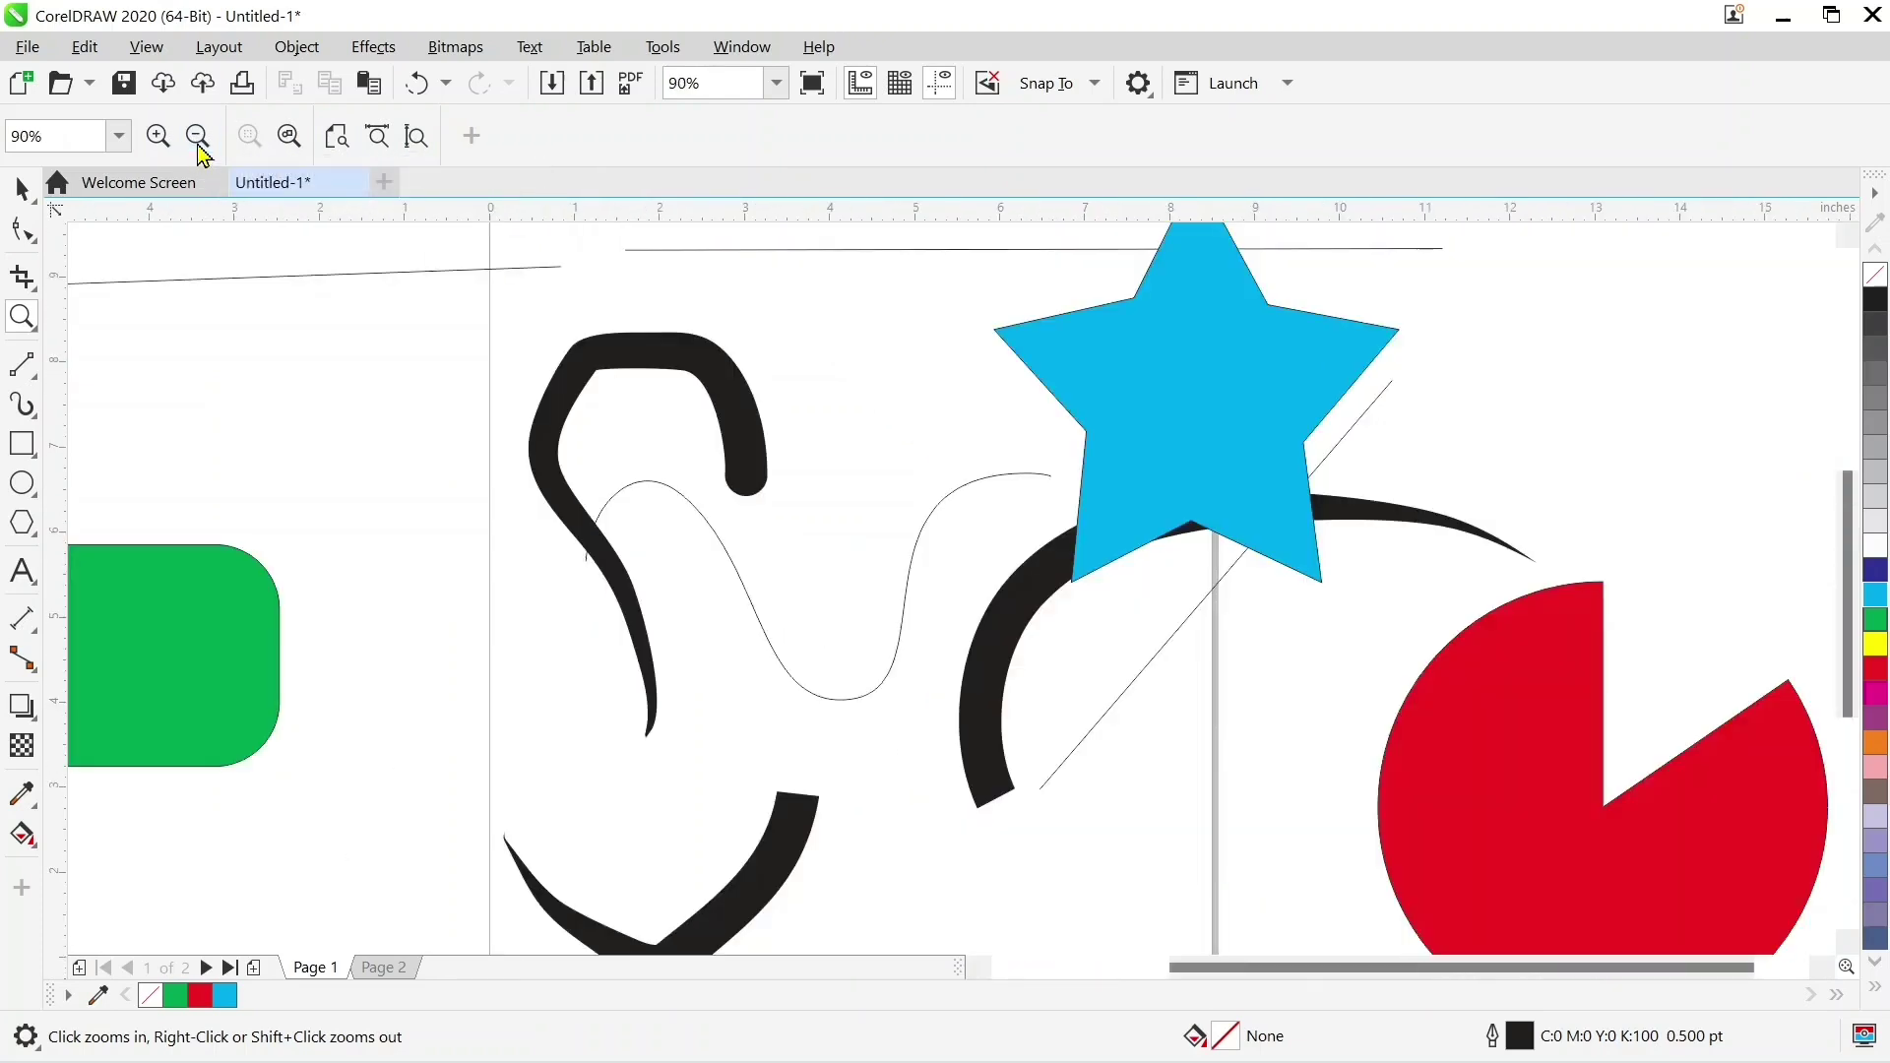
left_click(196, 143)
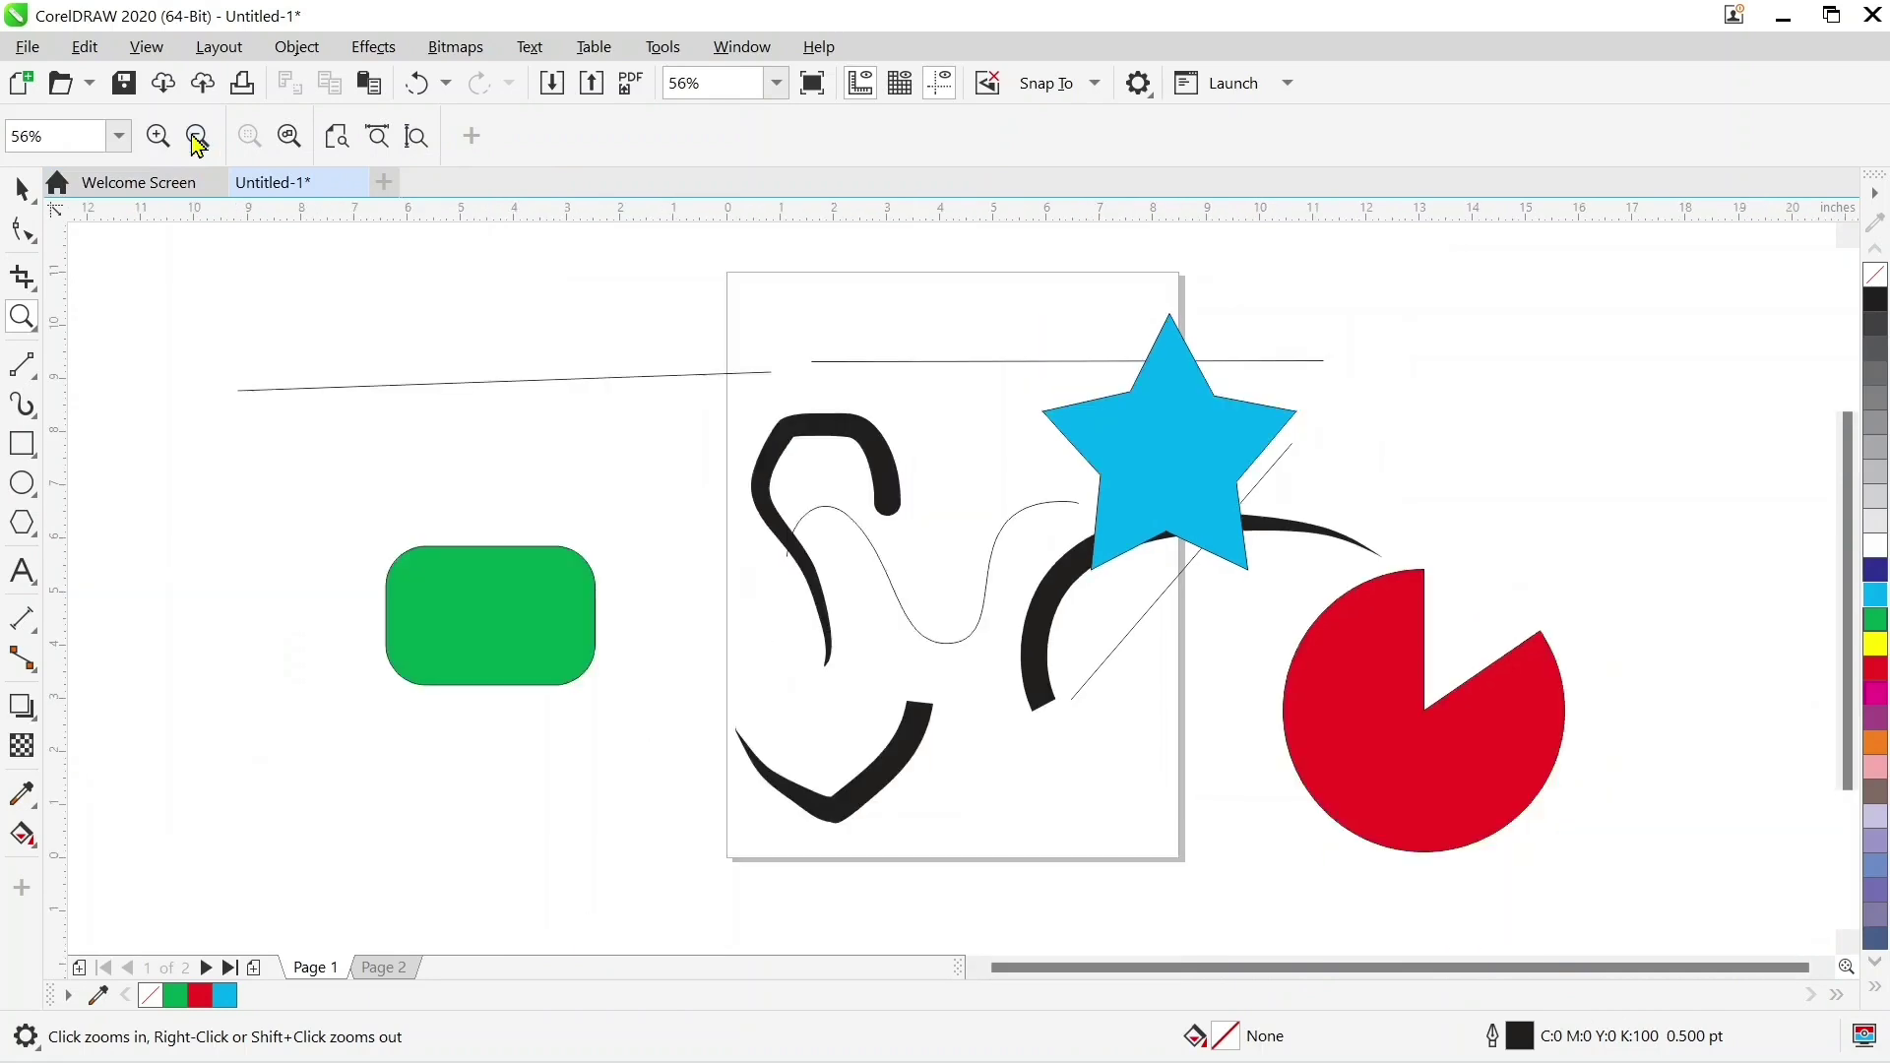
Add the text 'YOUR TEXT HERE' near the bottom of the page
key("space")
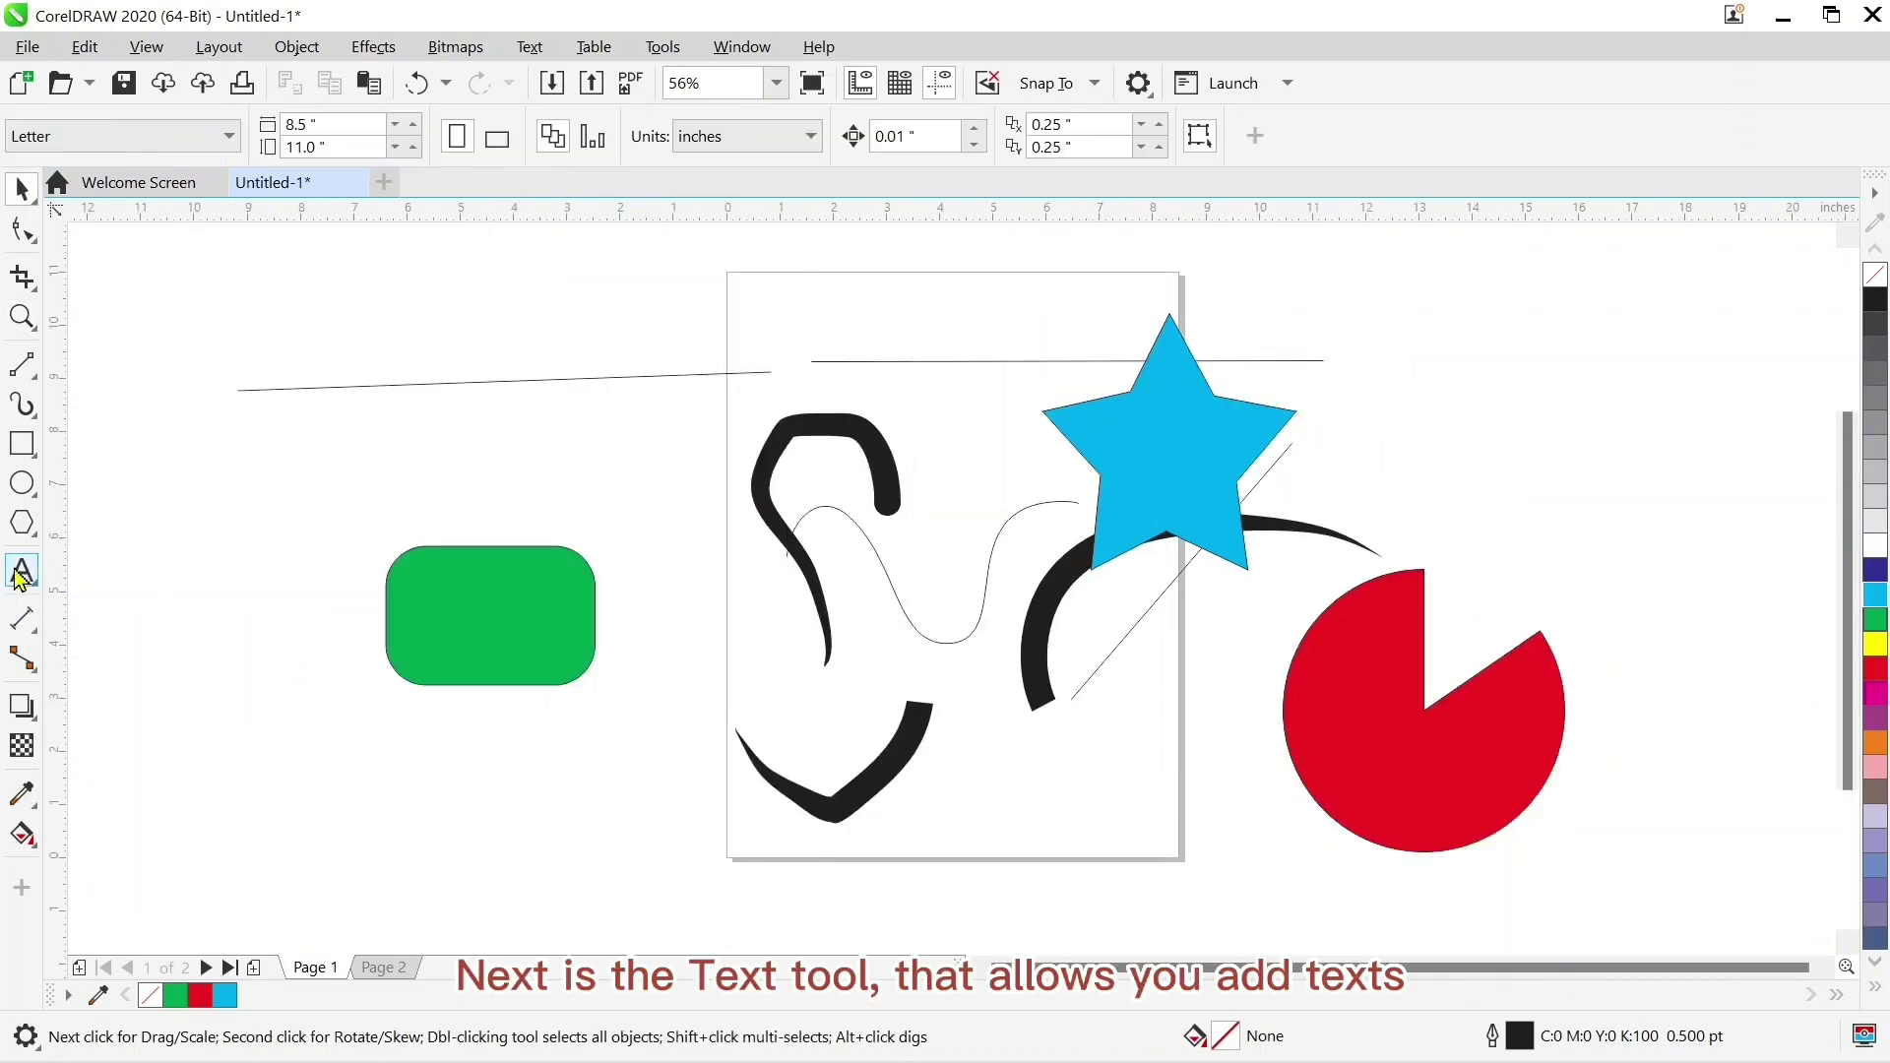
left_click(22, 571)
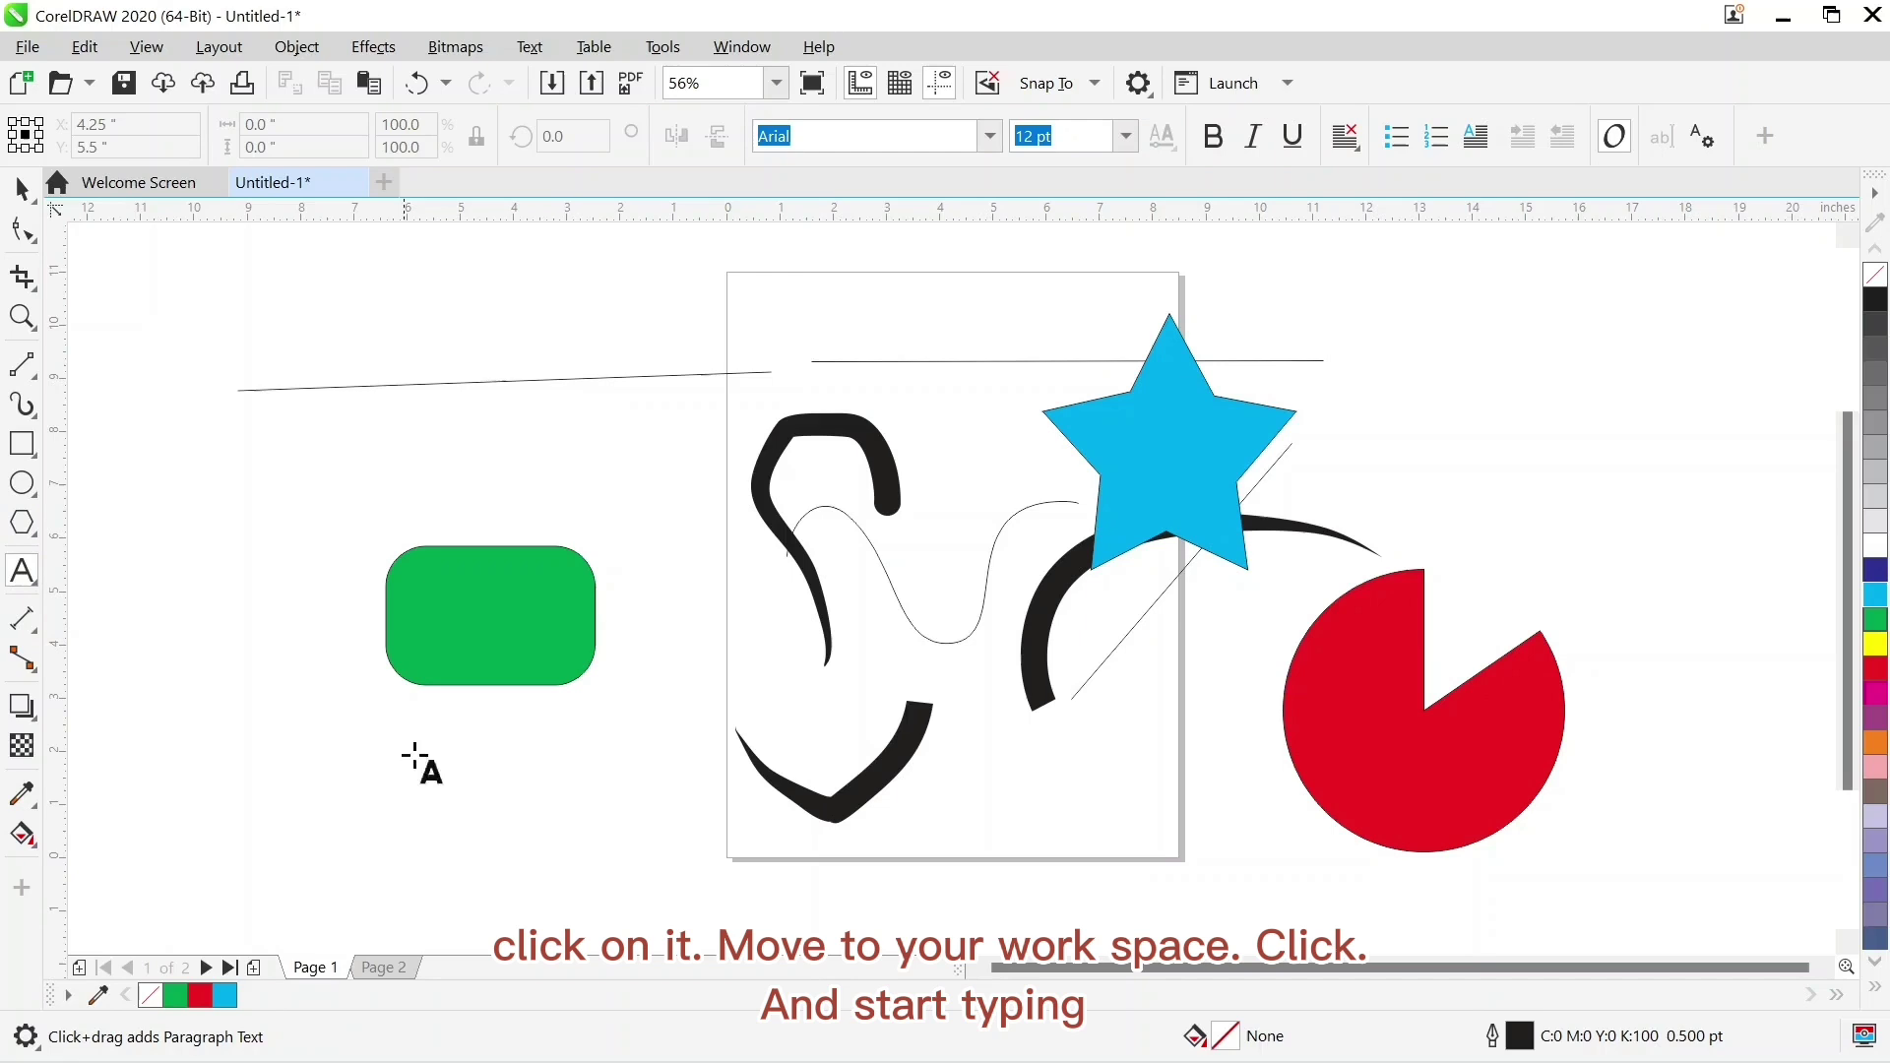
left_click(930, 806)
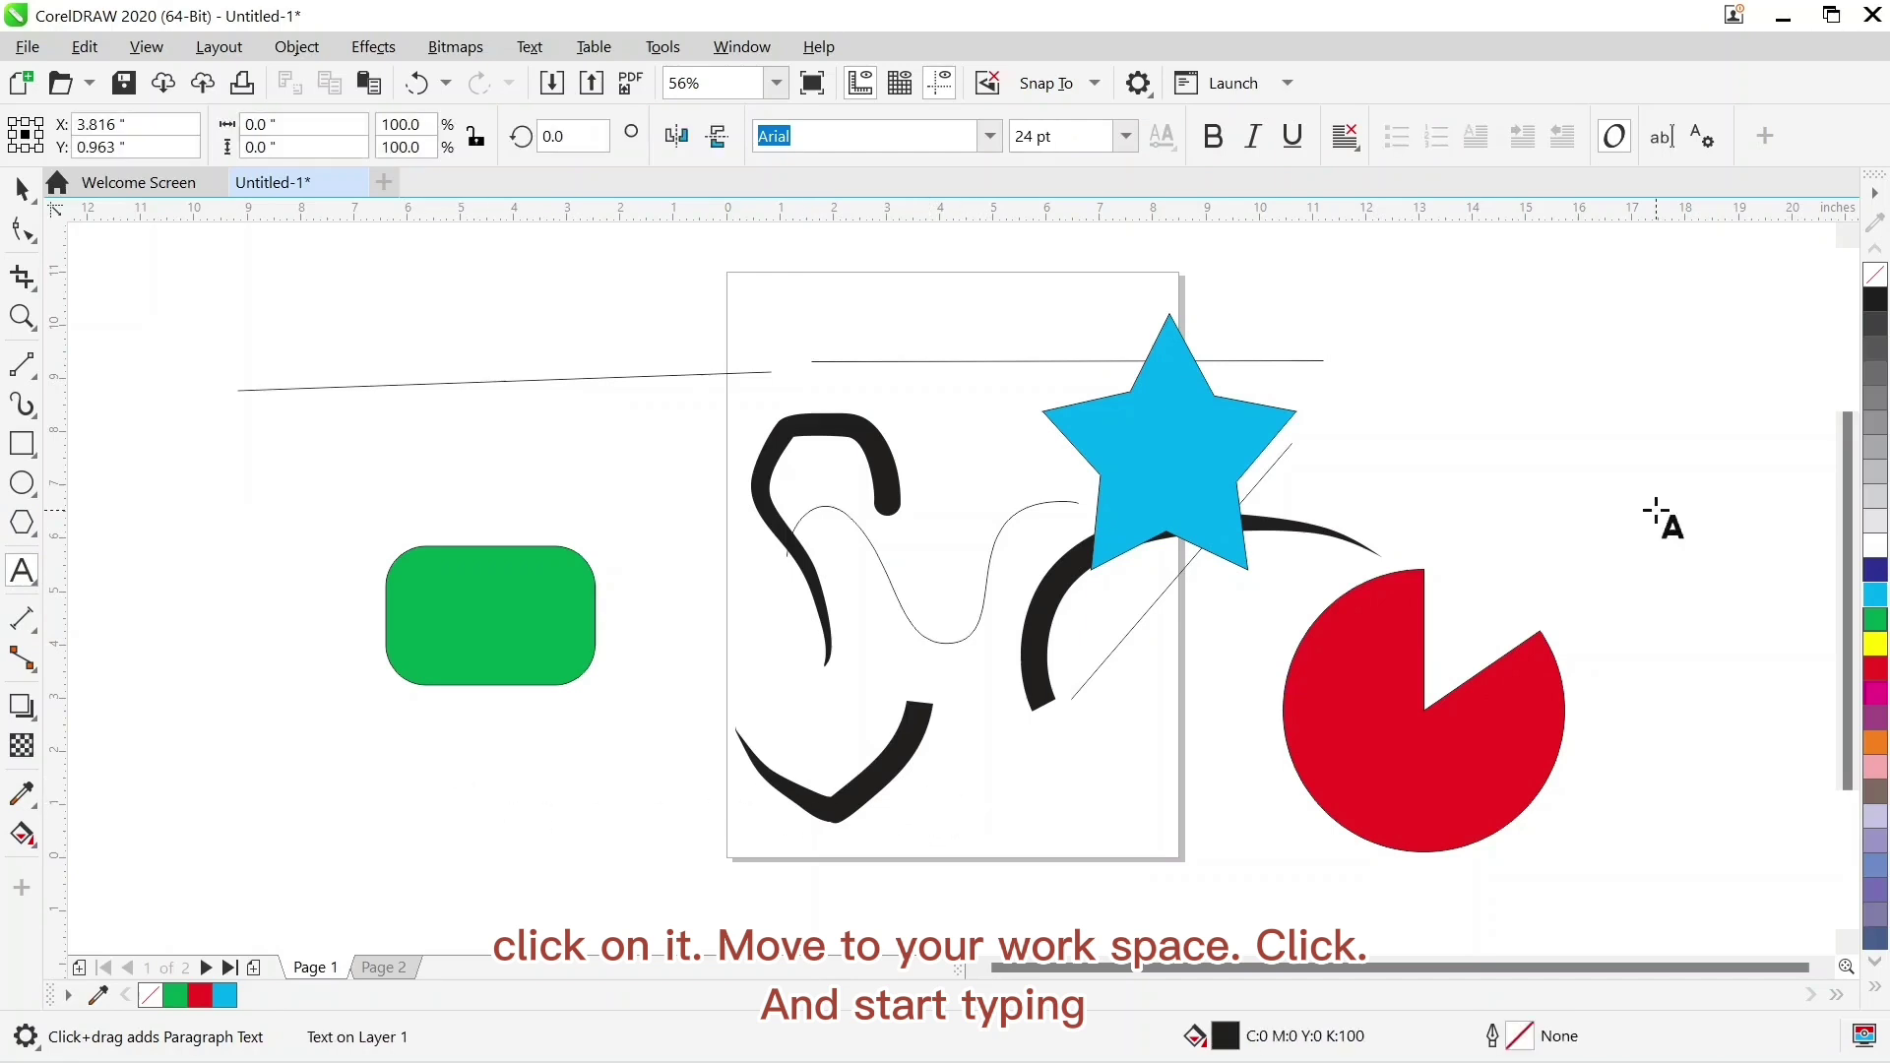
type("YOUR T")
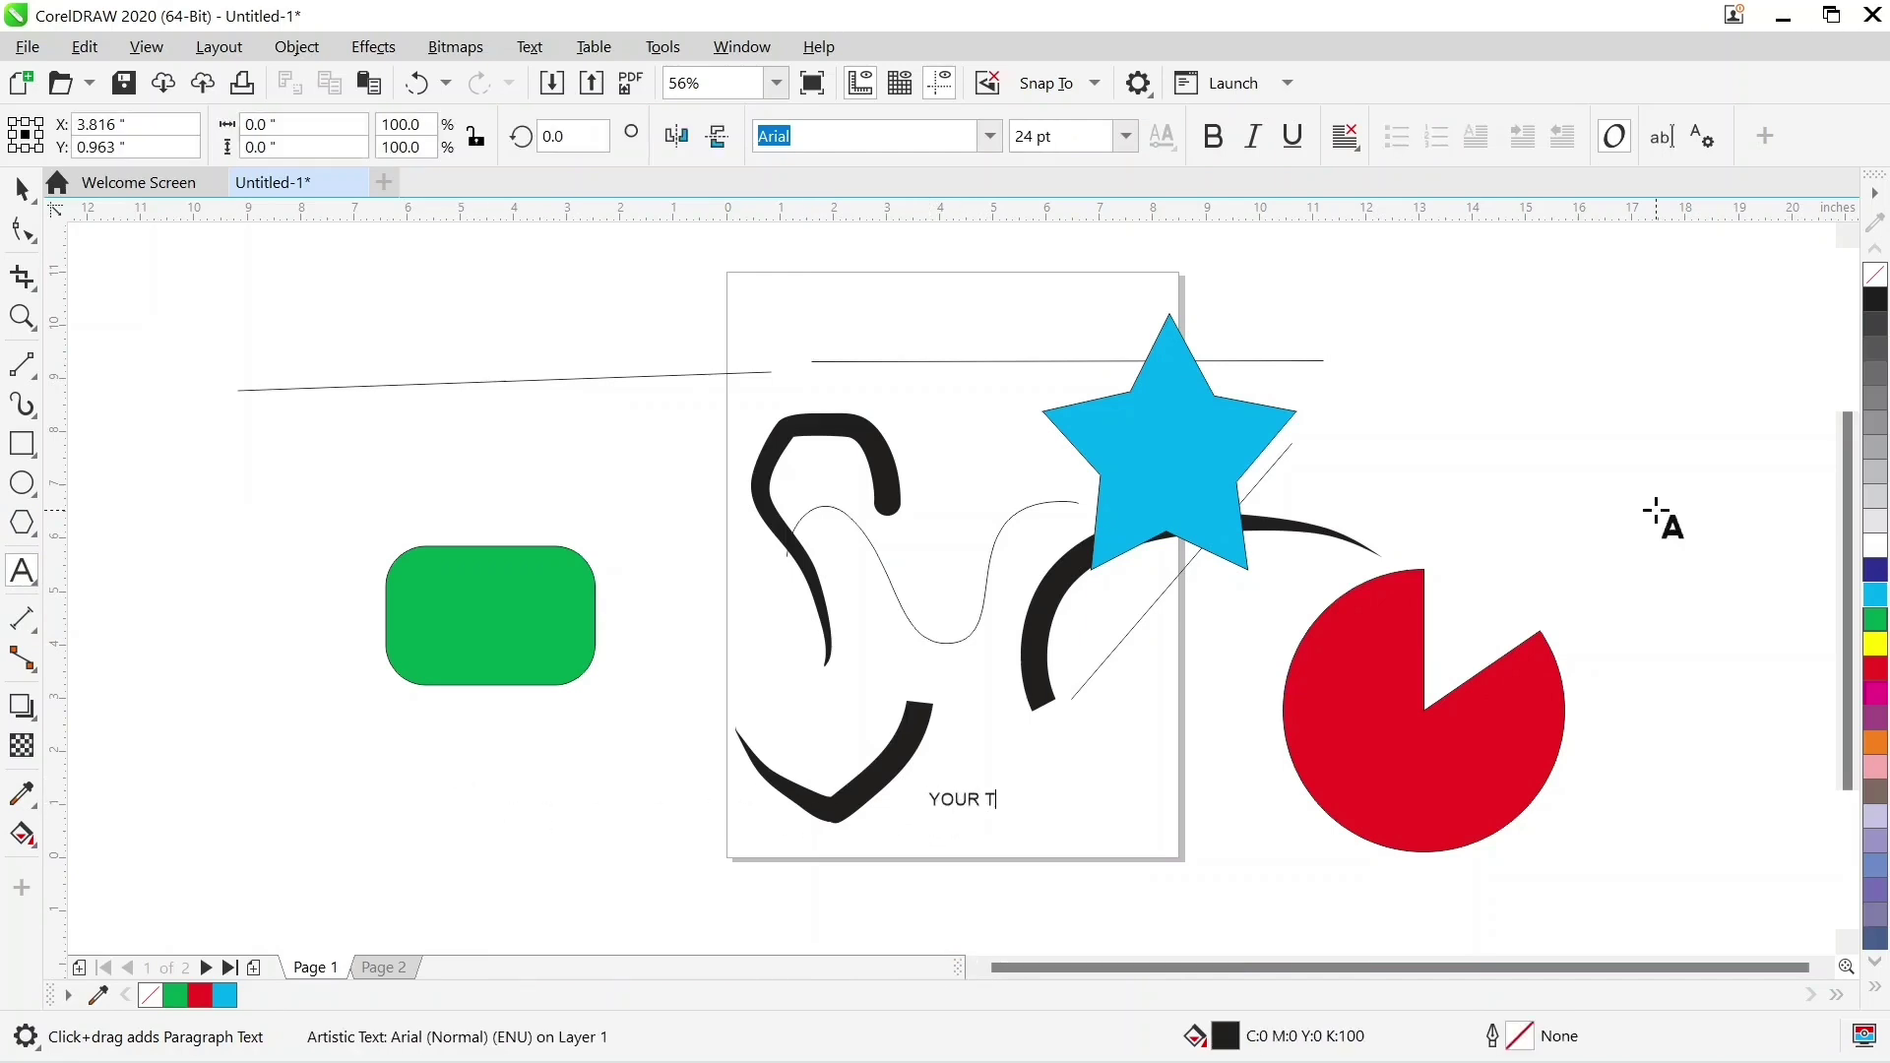
type("EXT HERE")
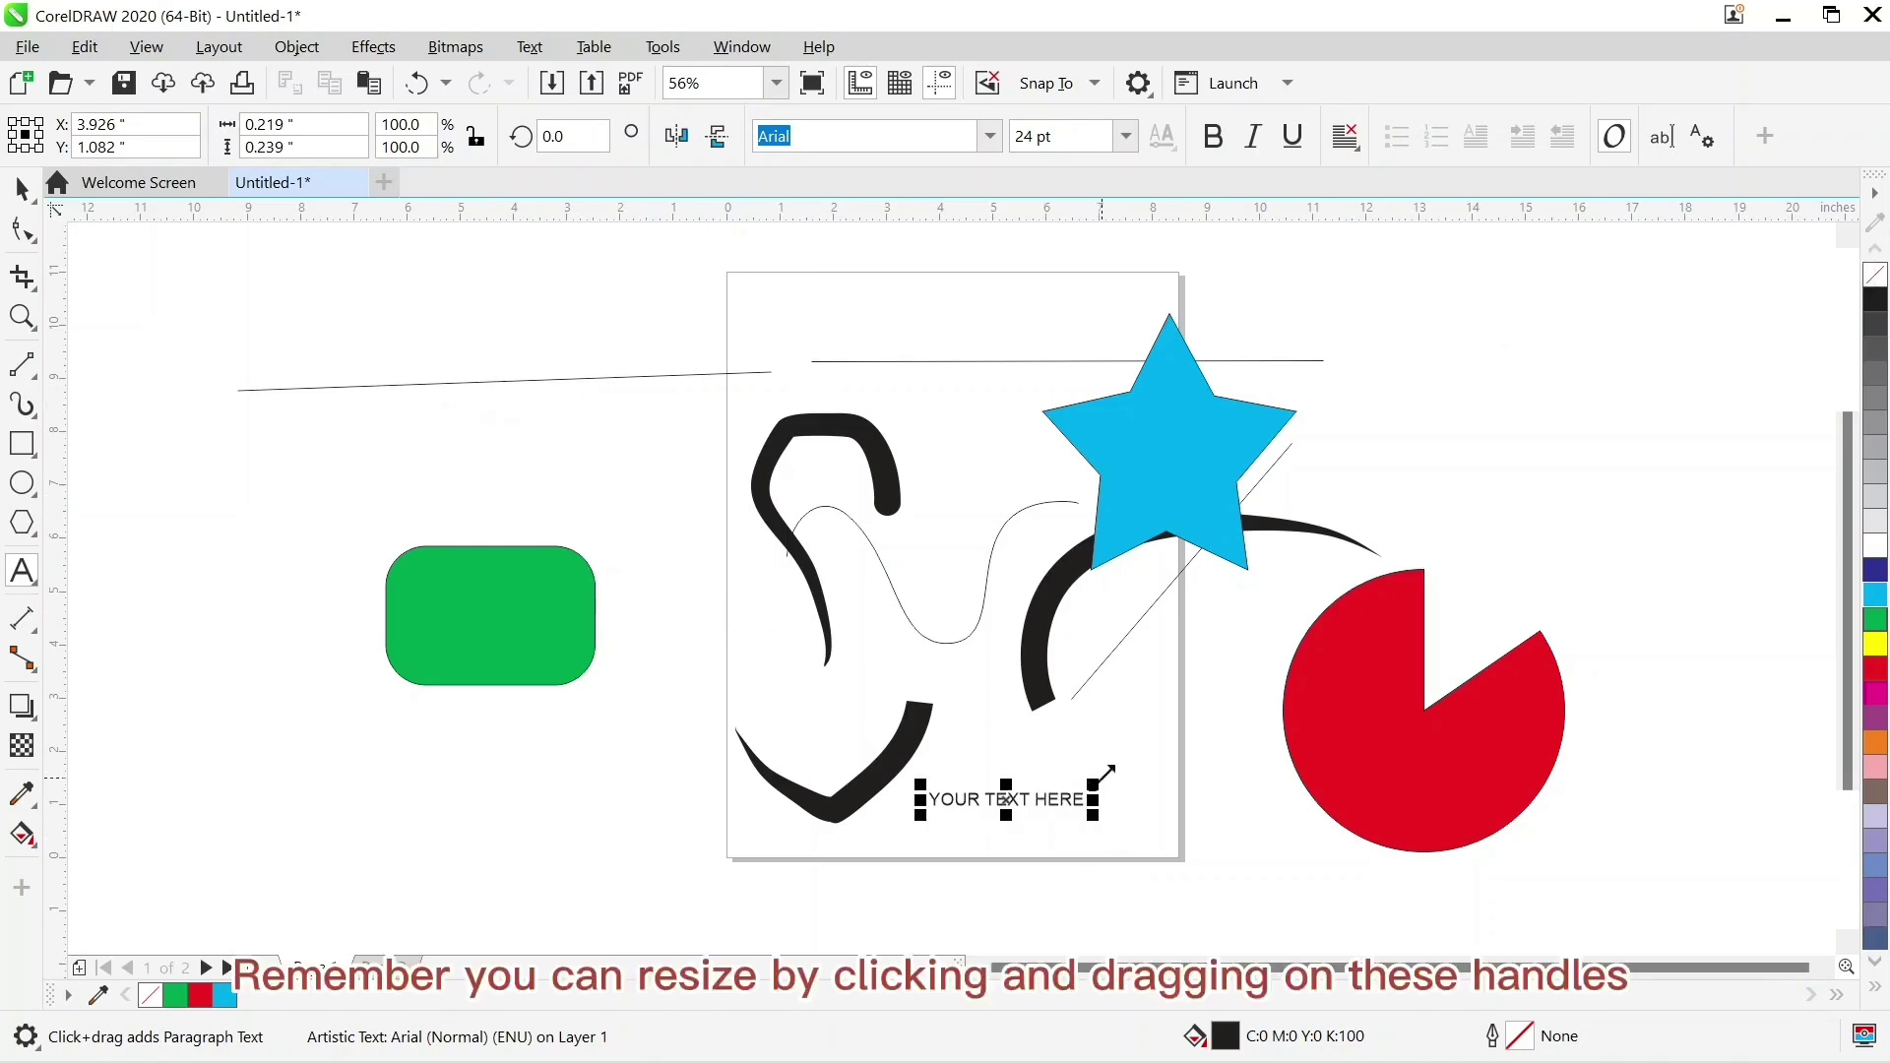
Scale the YOUR TEXT HERE text up so it extends further right
left_click_drag(1105, 773, 1189, 758)
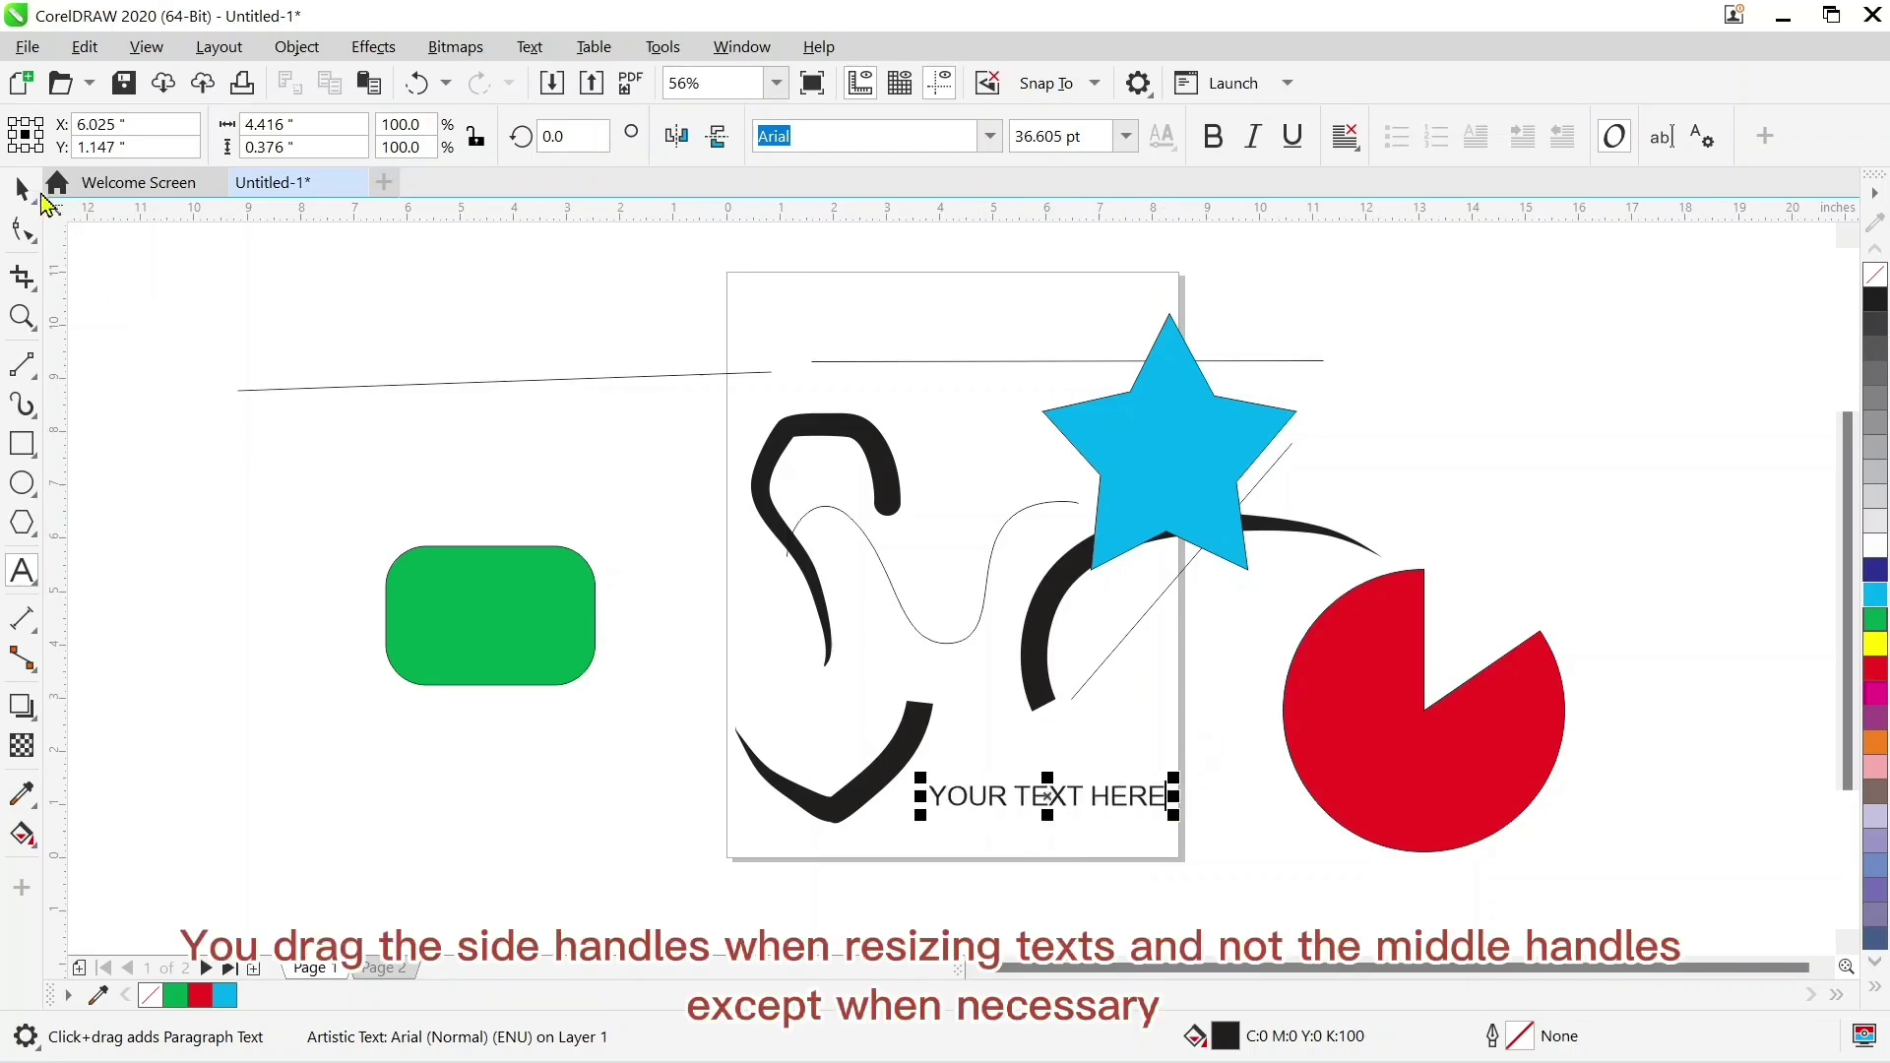
left_click(31, 193)
left_click(1234, 797)
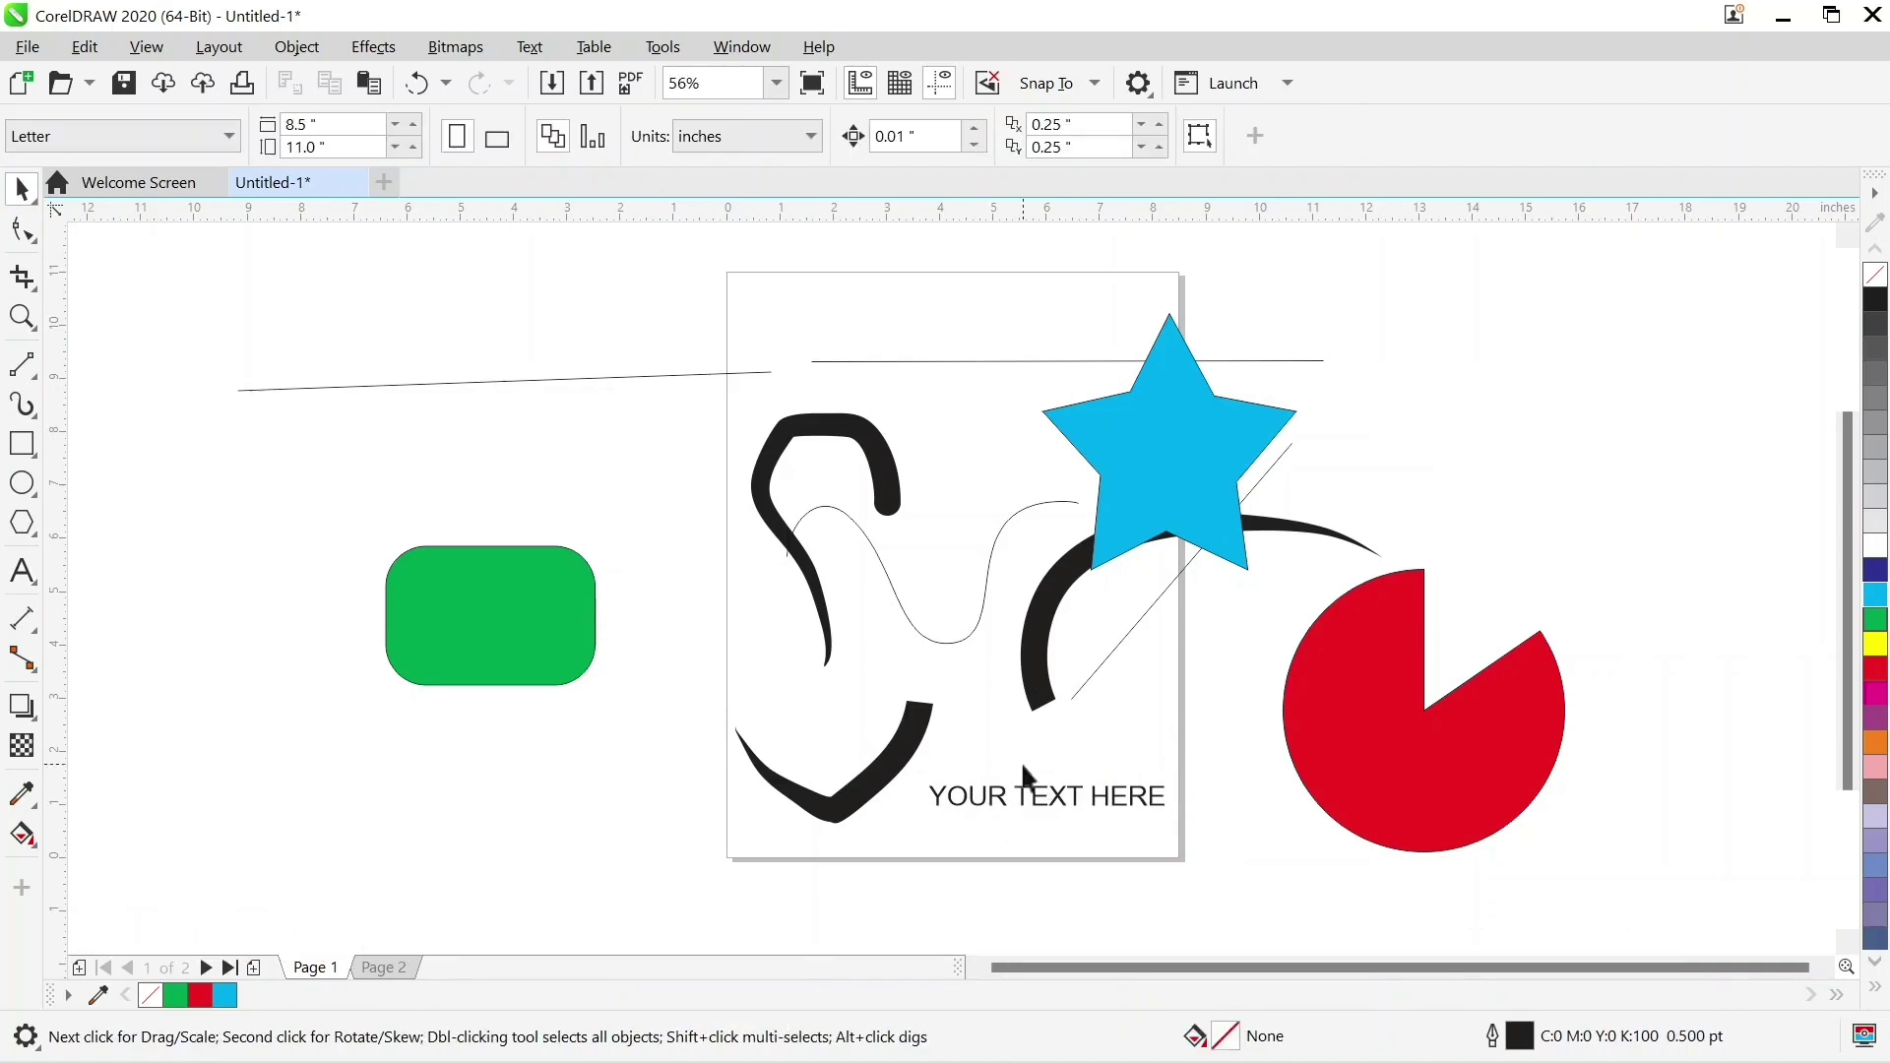
left_click(1038, 802)
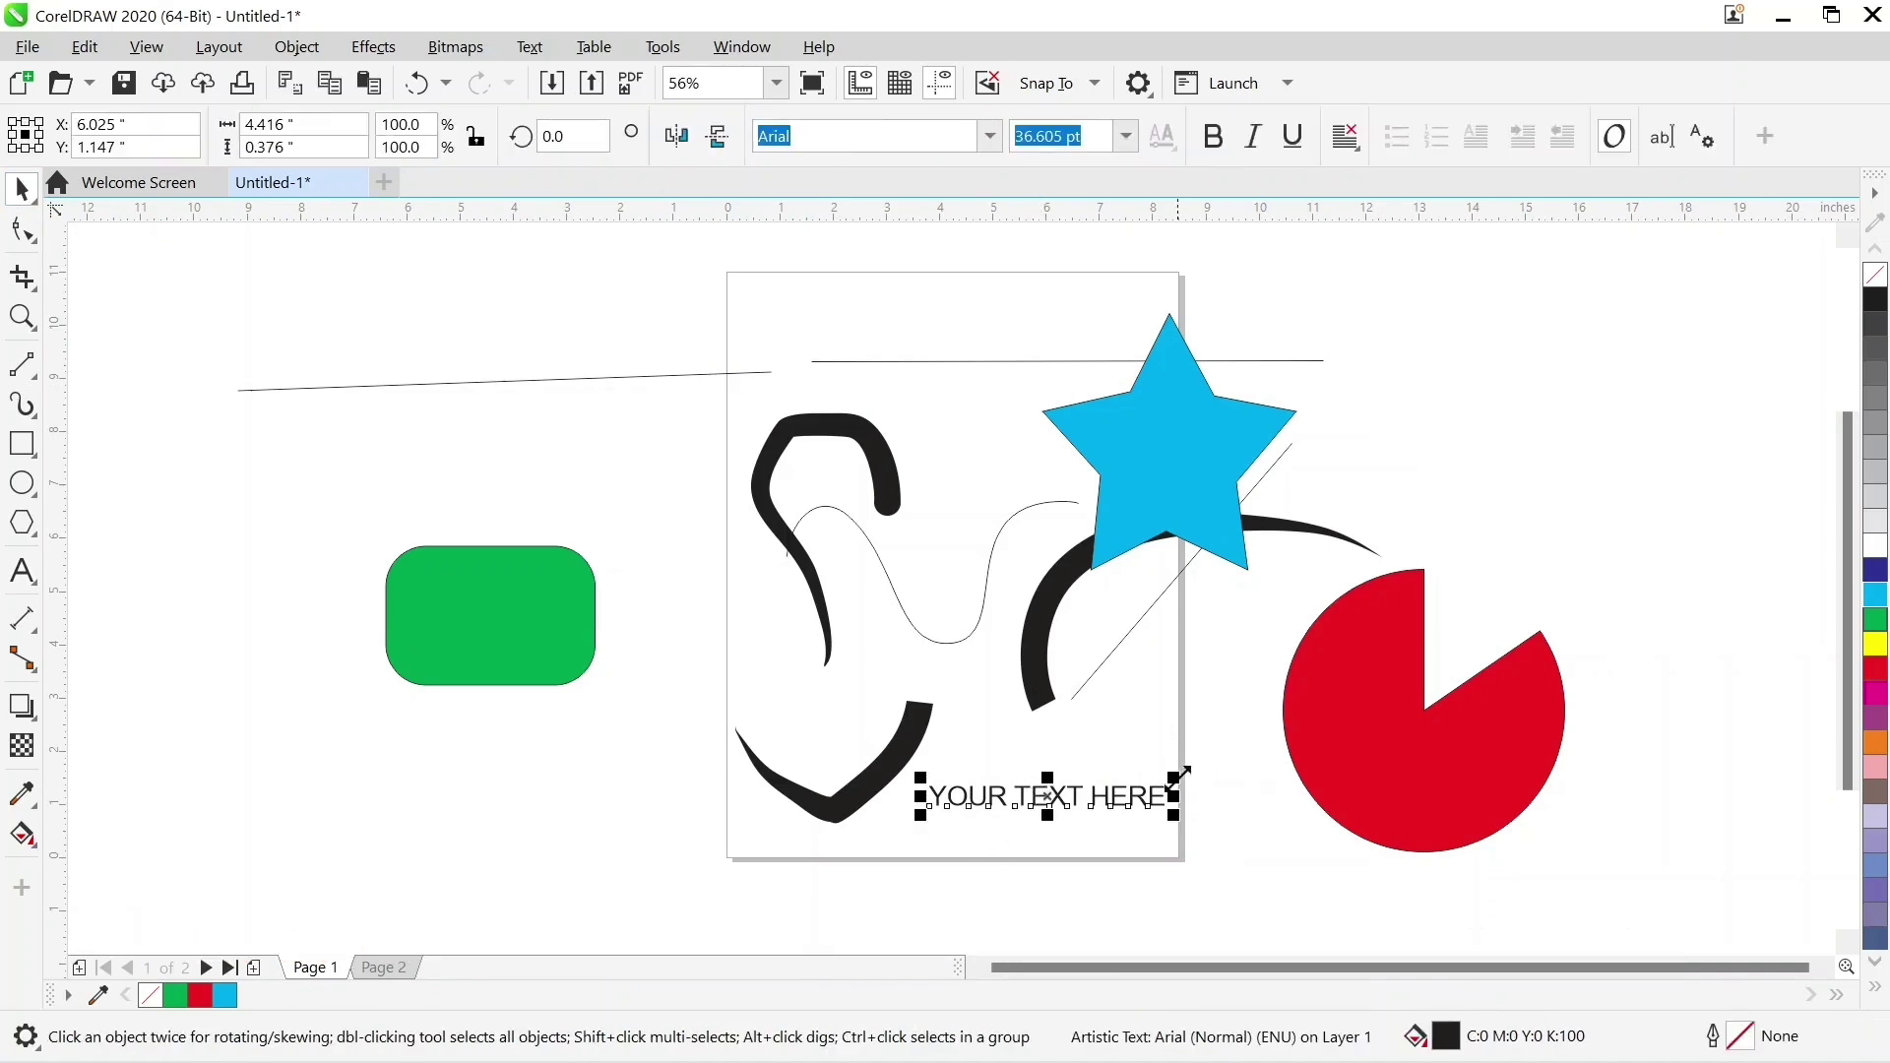
left_click_drag(1179, 774, 1320, 854)
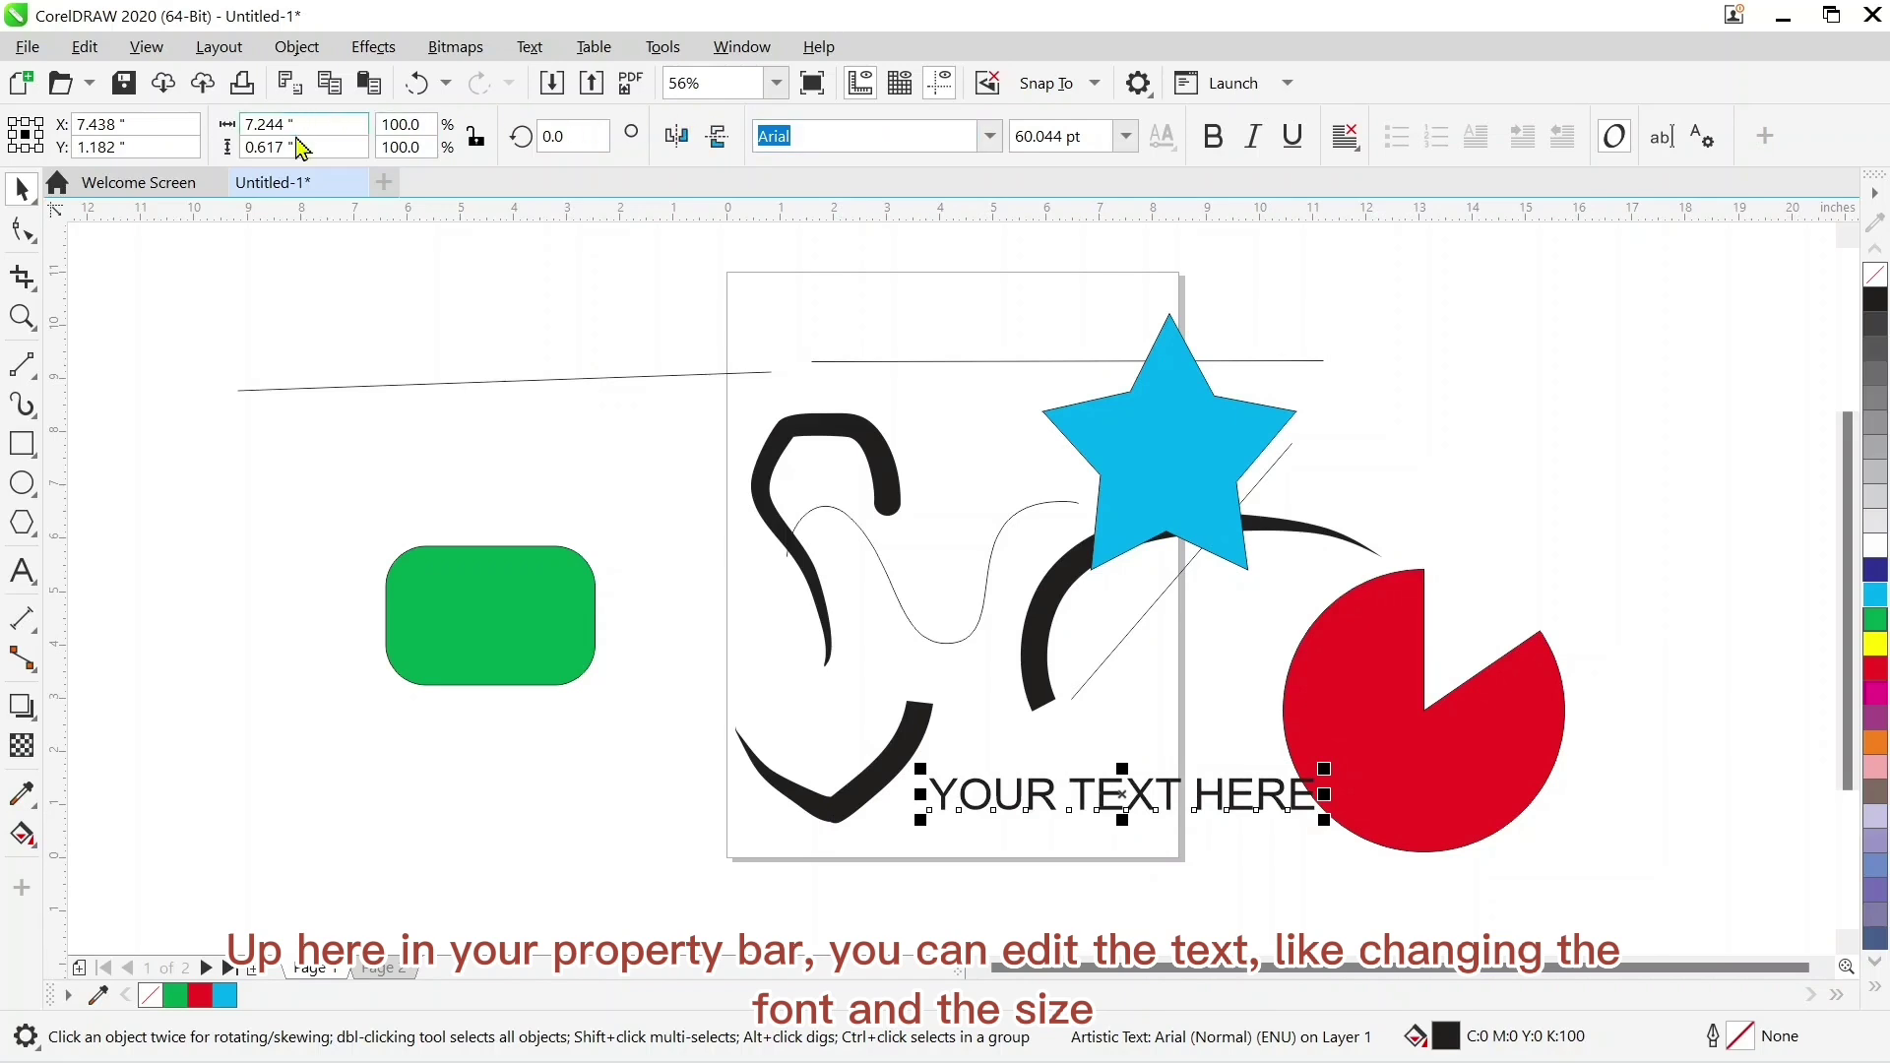
Set the text in Bauhaus 93 at 48 pt with a red fill
left_click(990, 138)
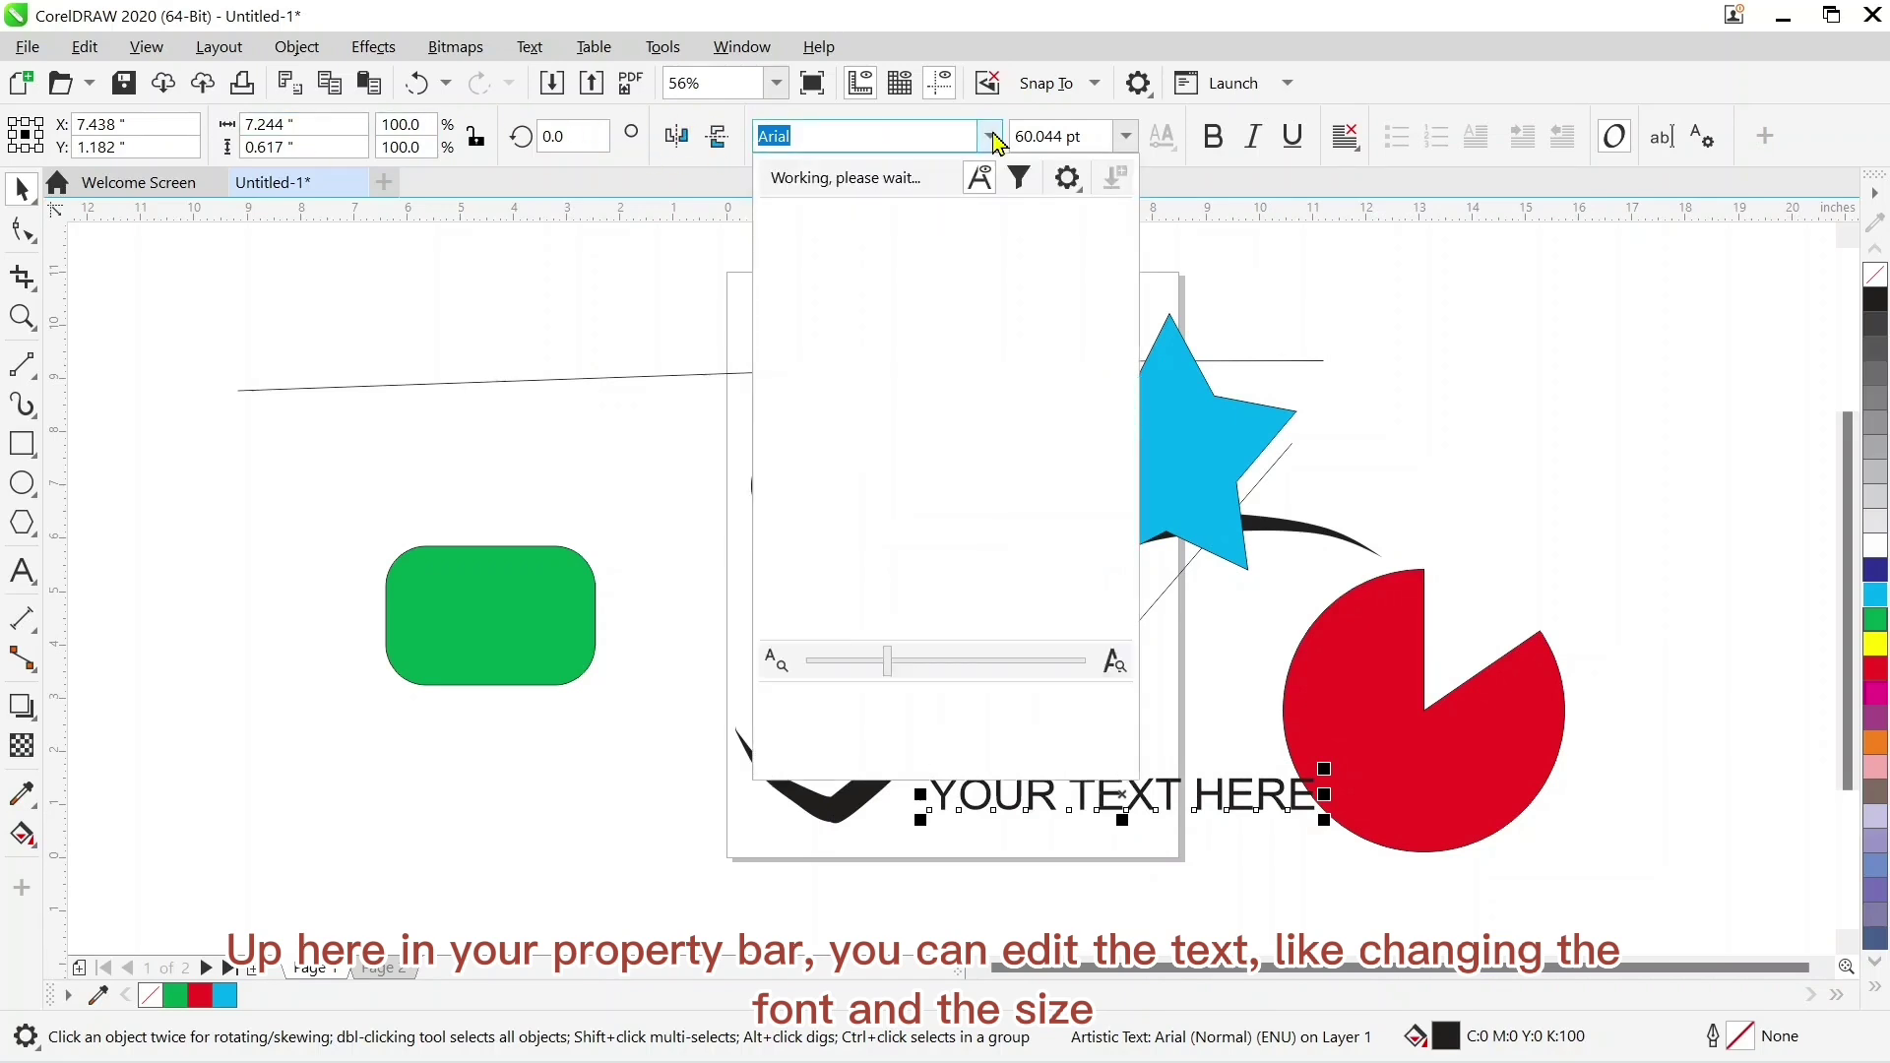
scroll(945, 301, "down", 1)
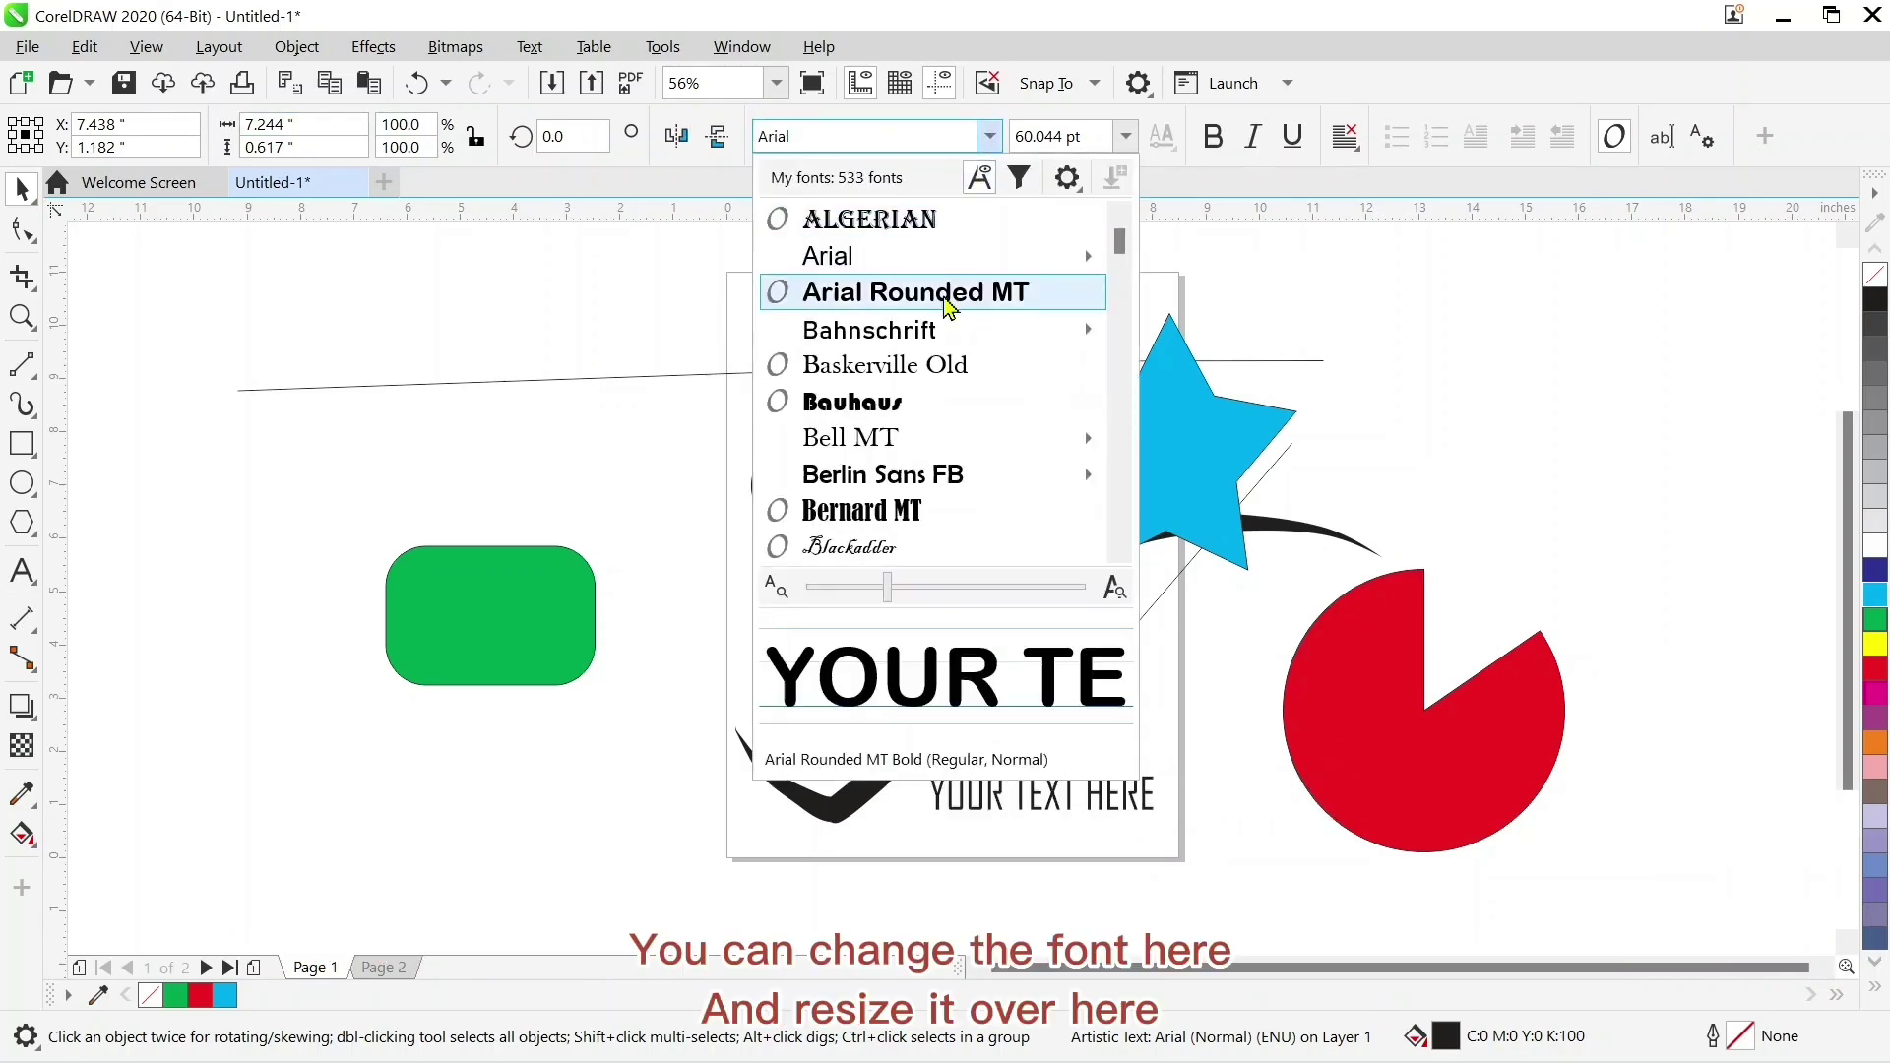
left_click(925, 403)
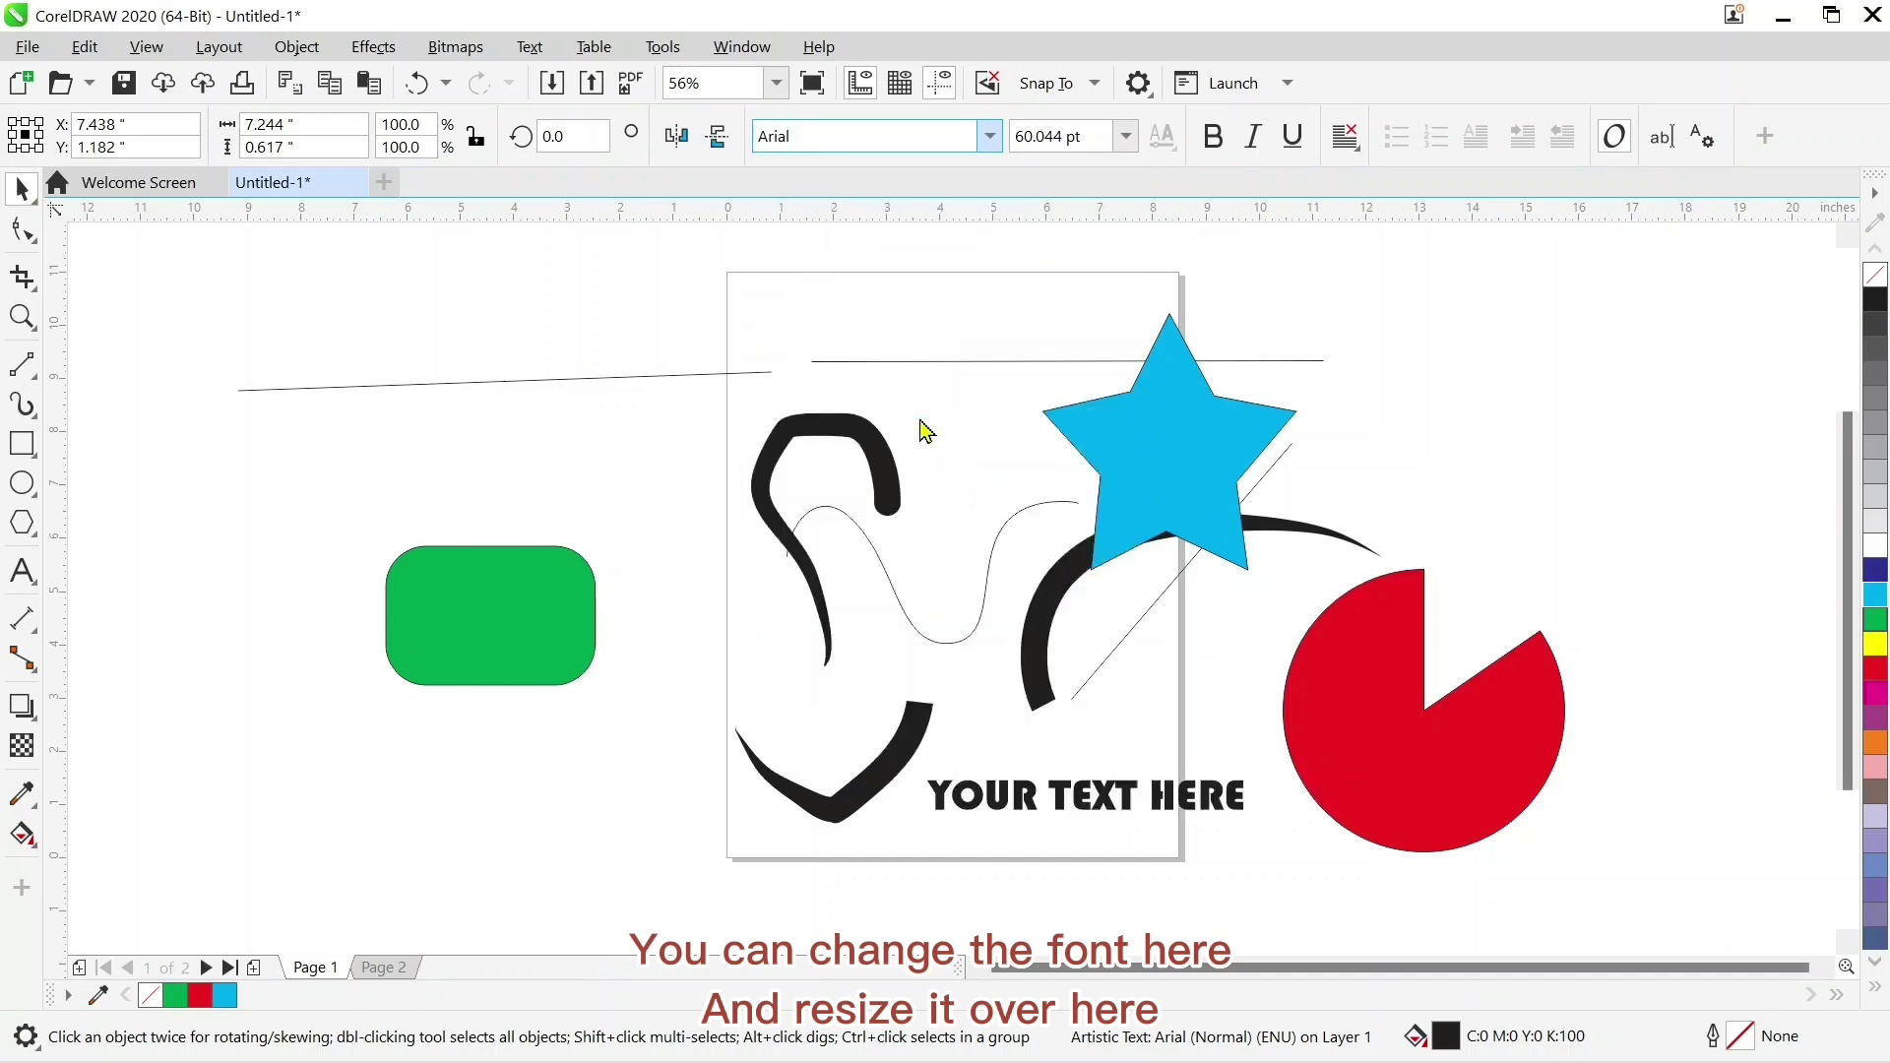
left_click(1125, 137)
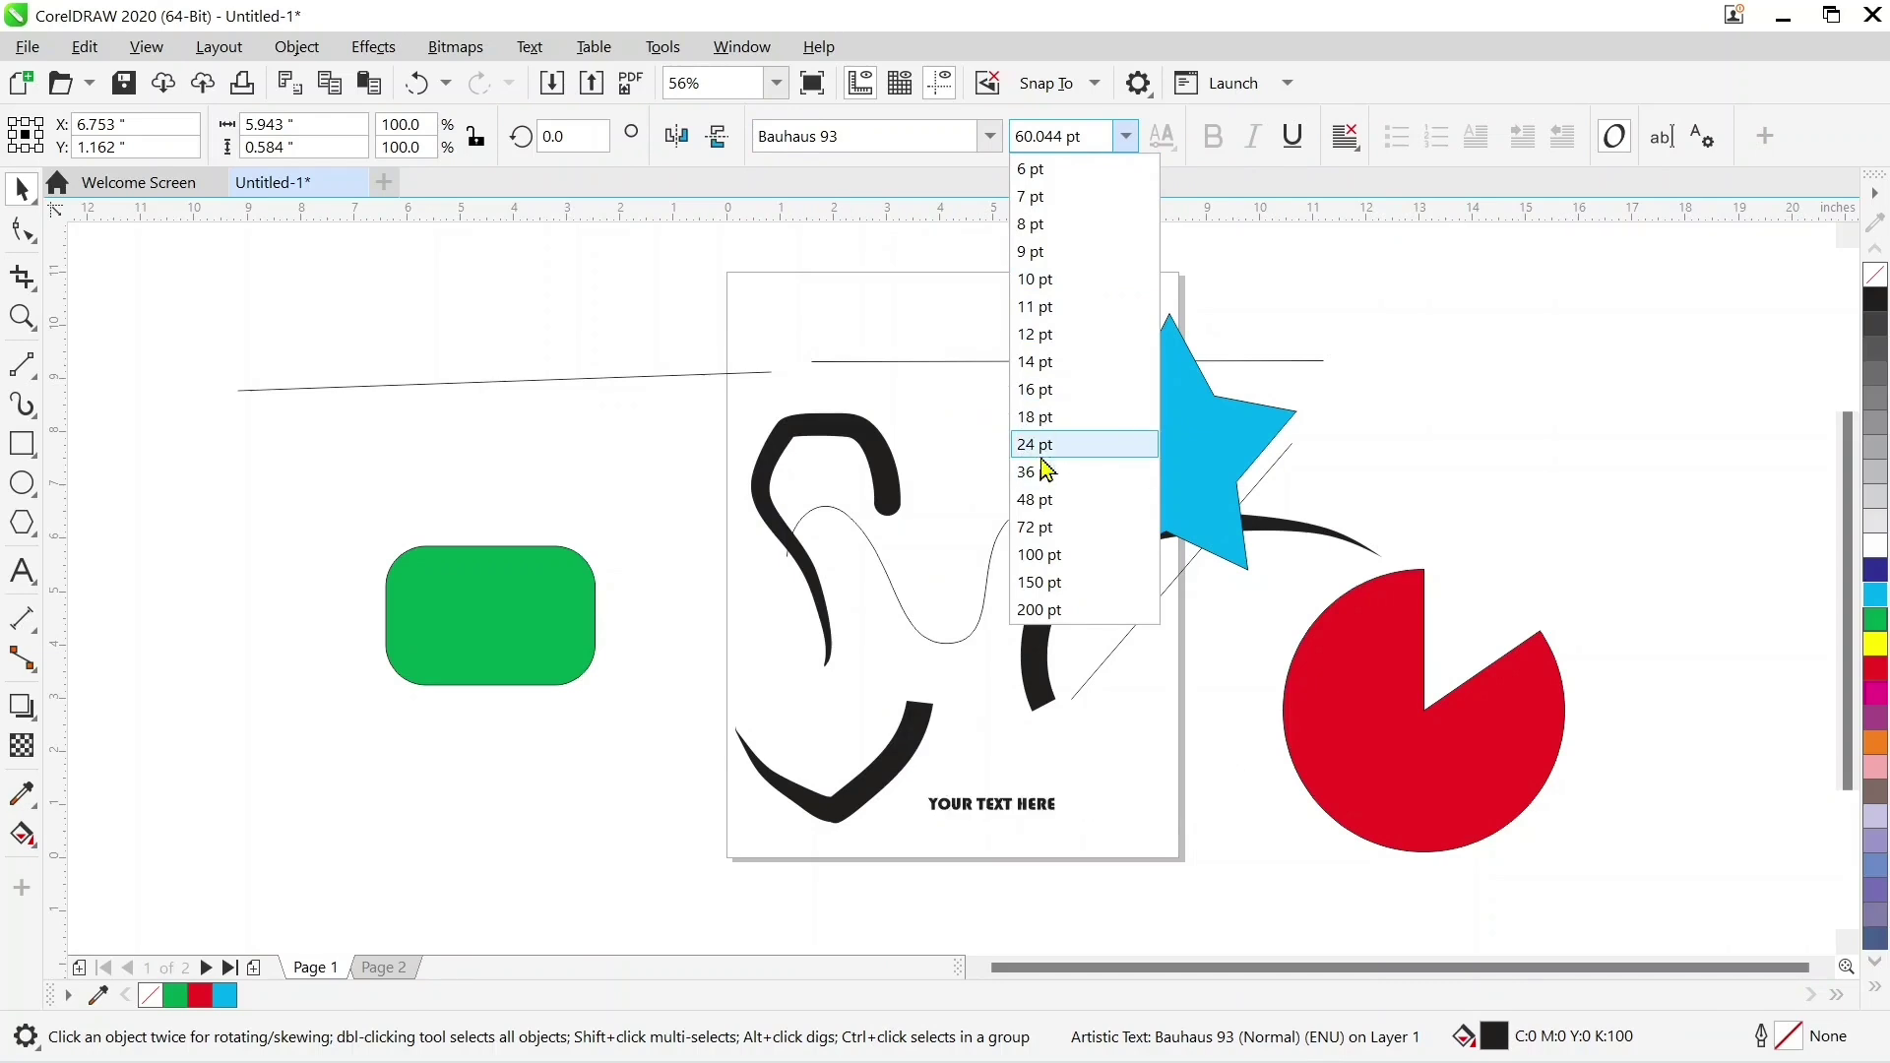
left_click(1041, 500)
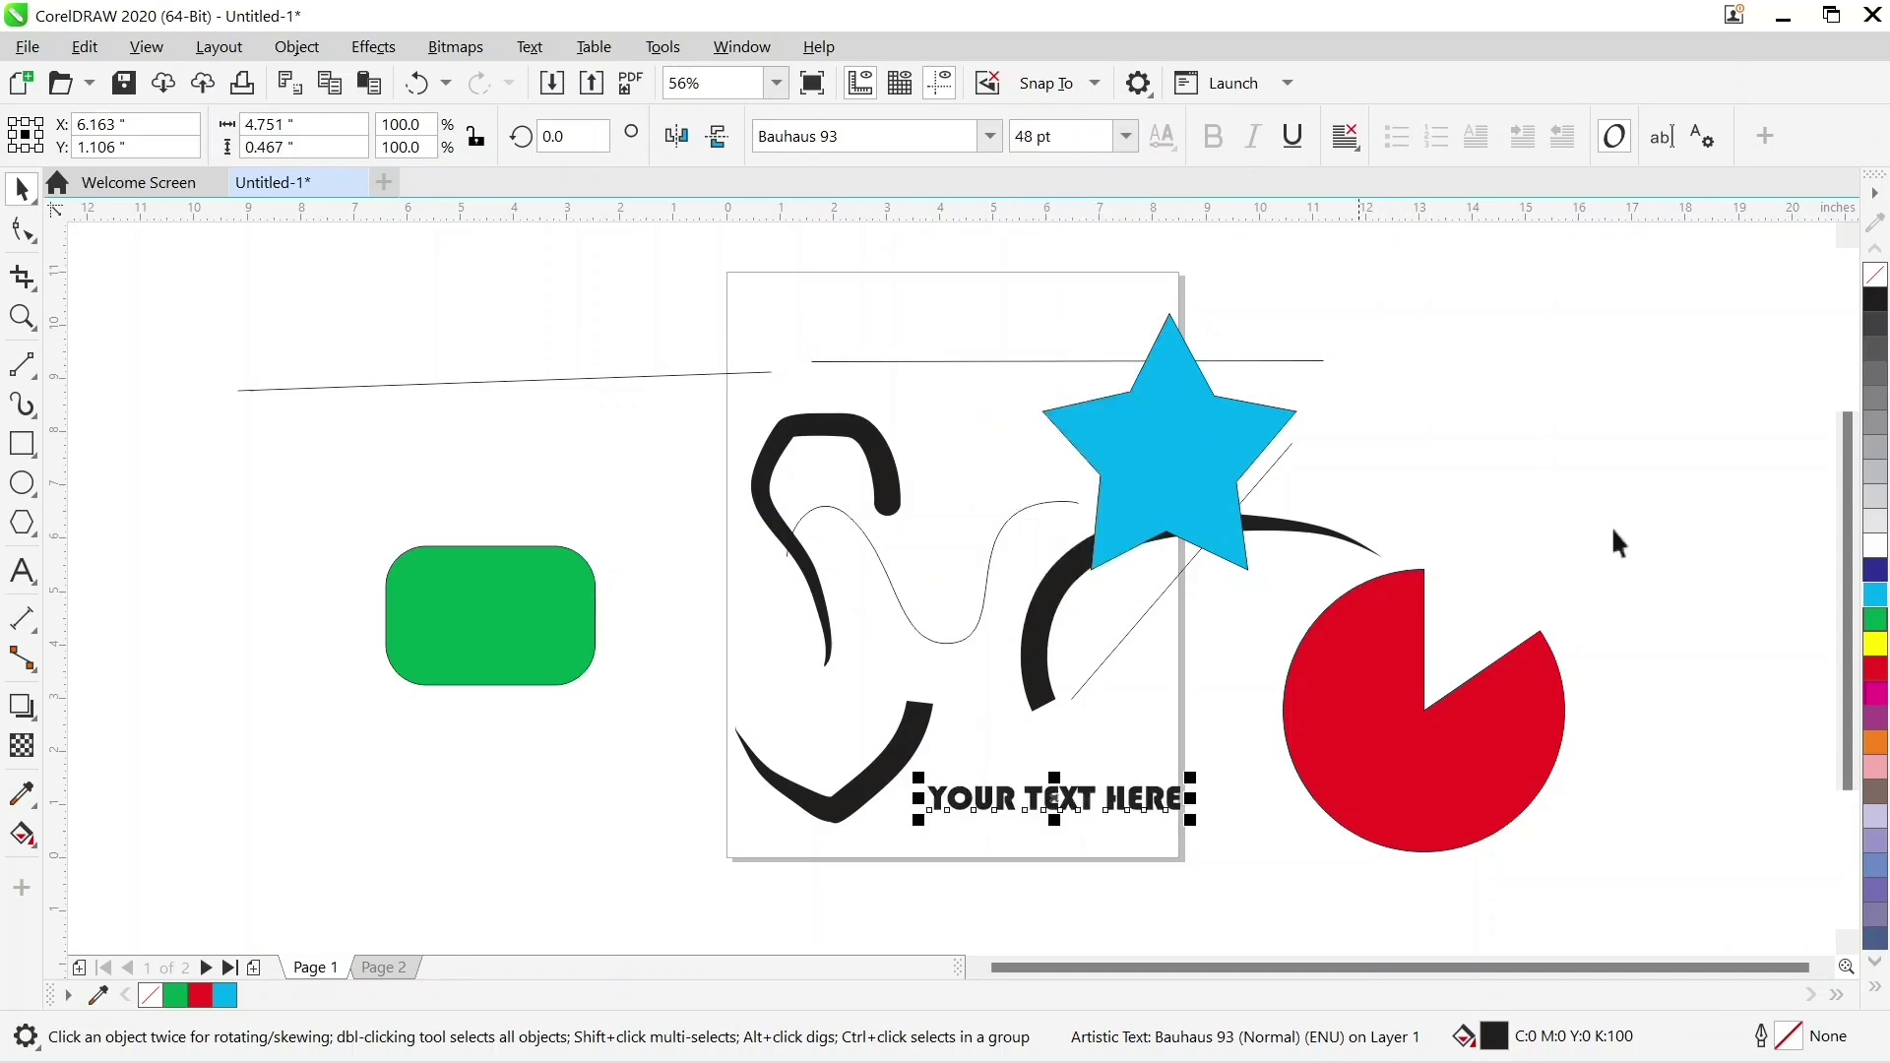
left_click(1880, 675)
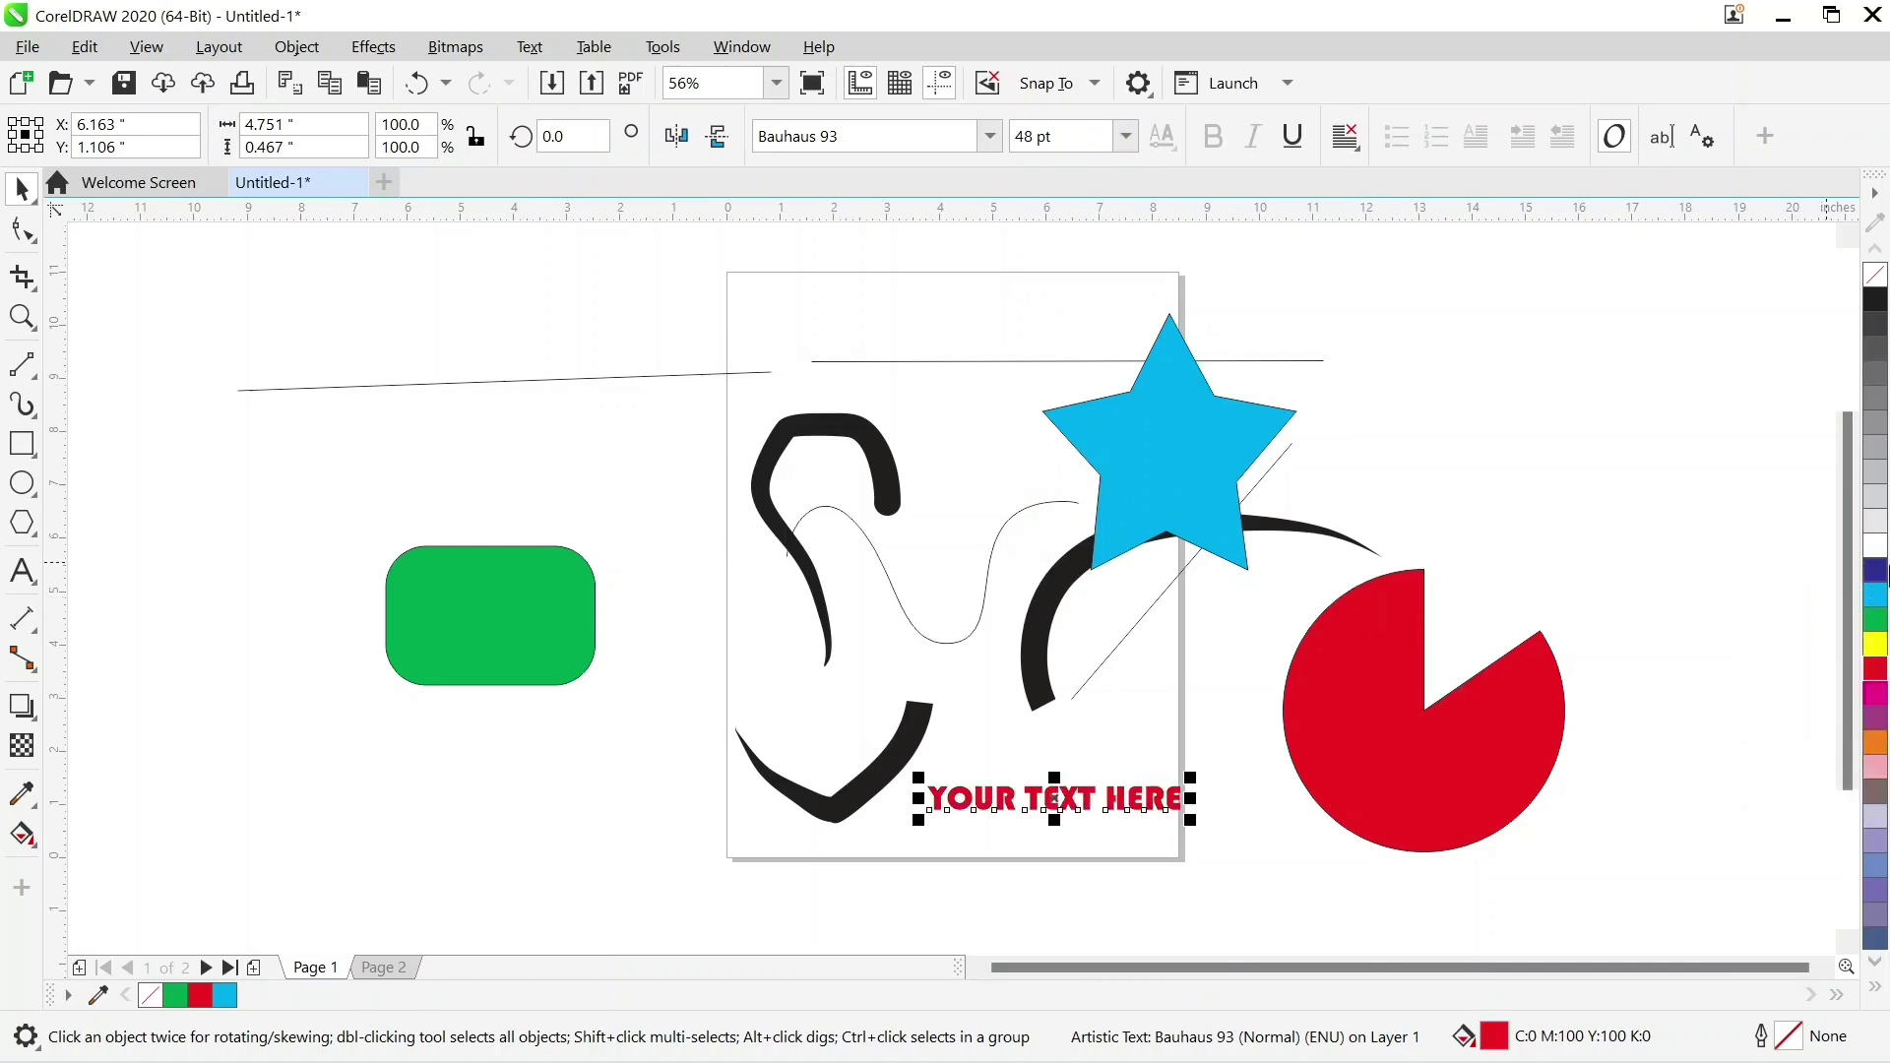
Recolour the text dark blue and raise the blue star to 15 points
left_click(1520, 541)
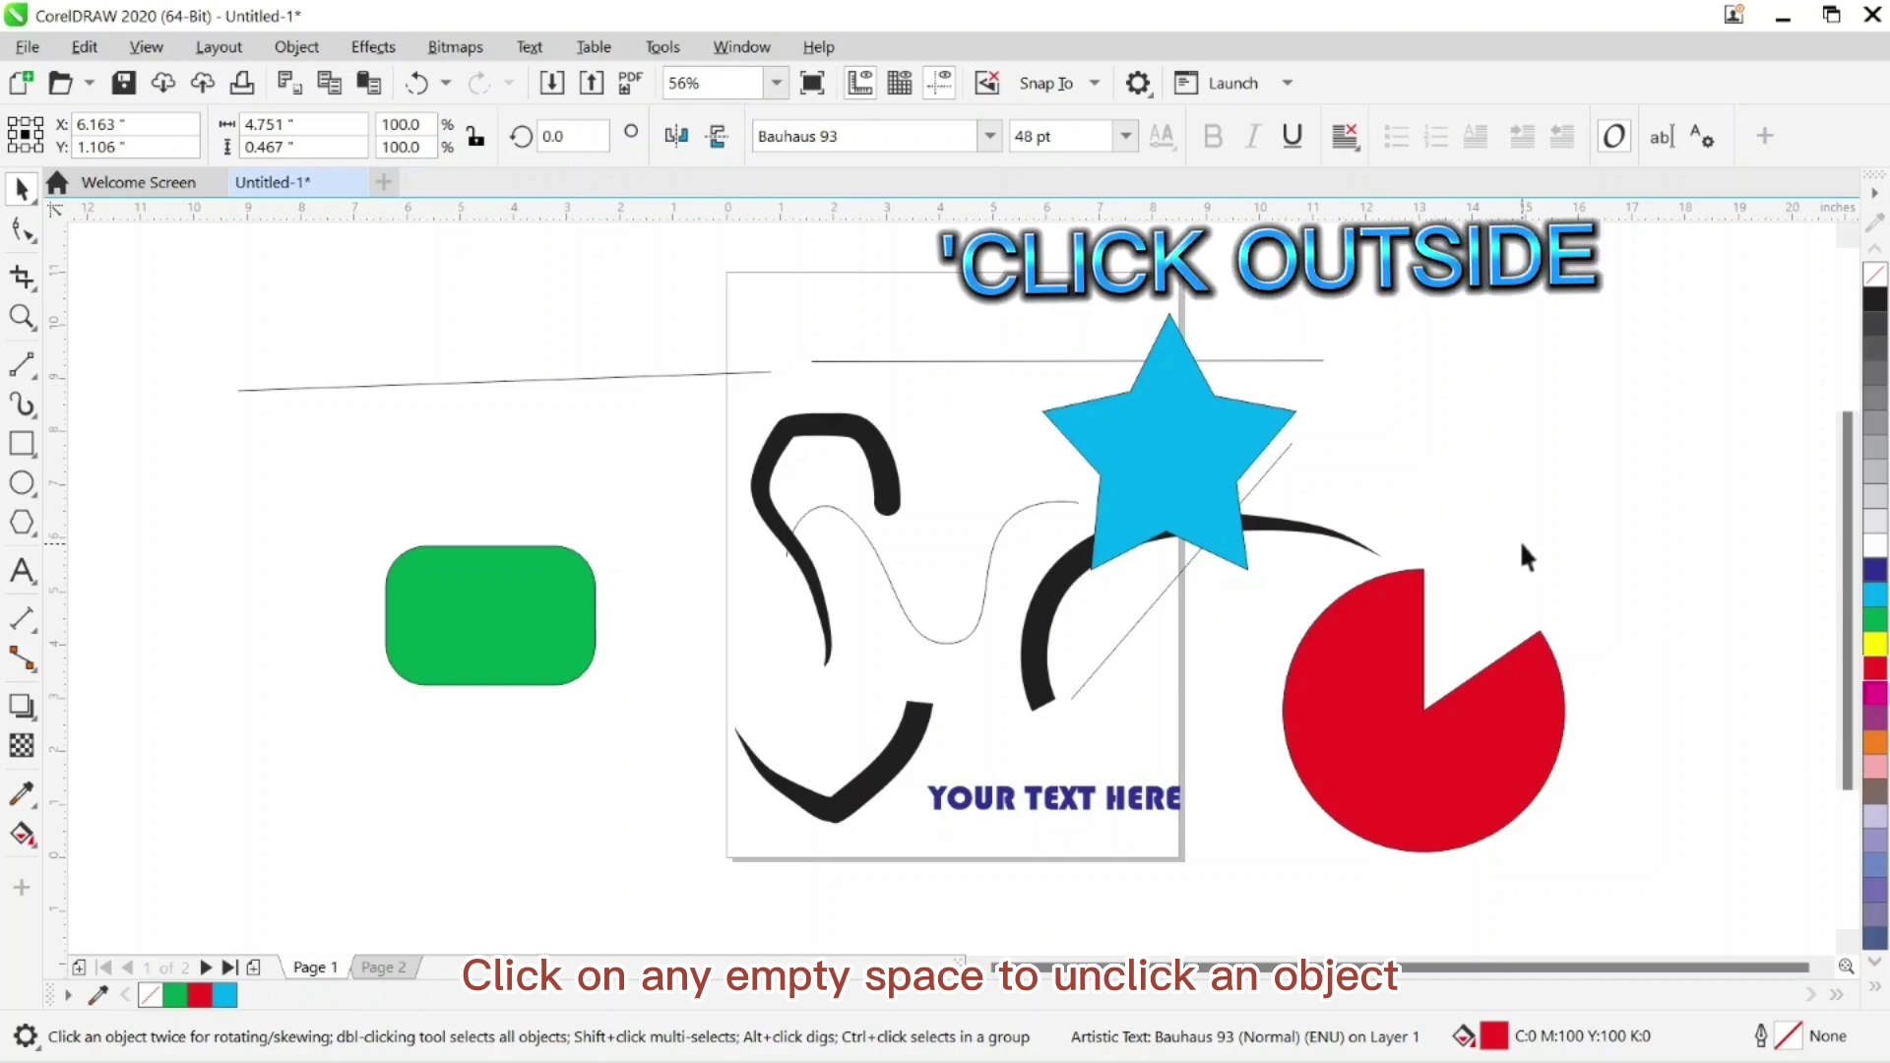
left_click(1164, 399)
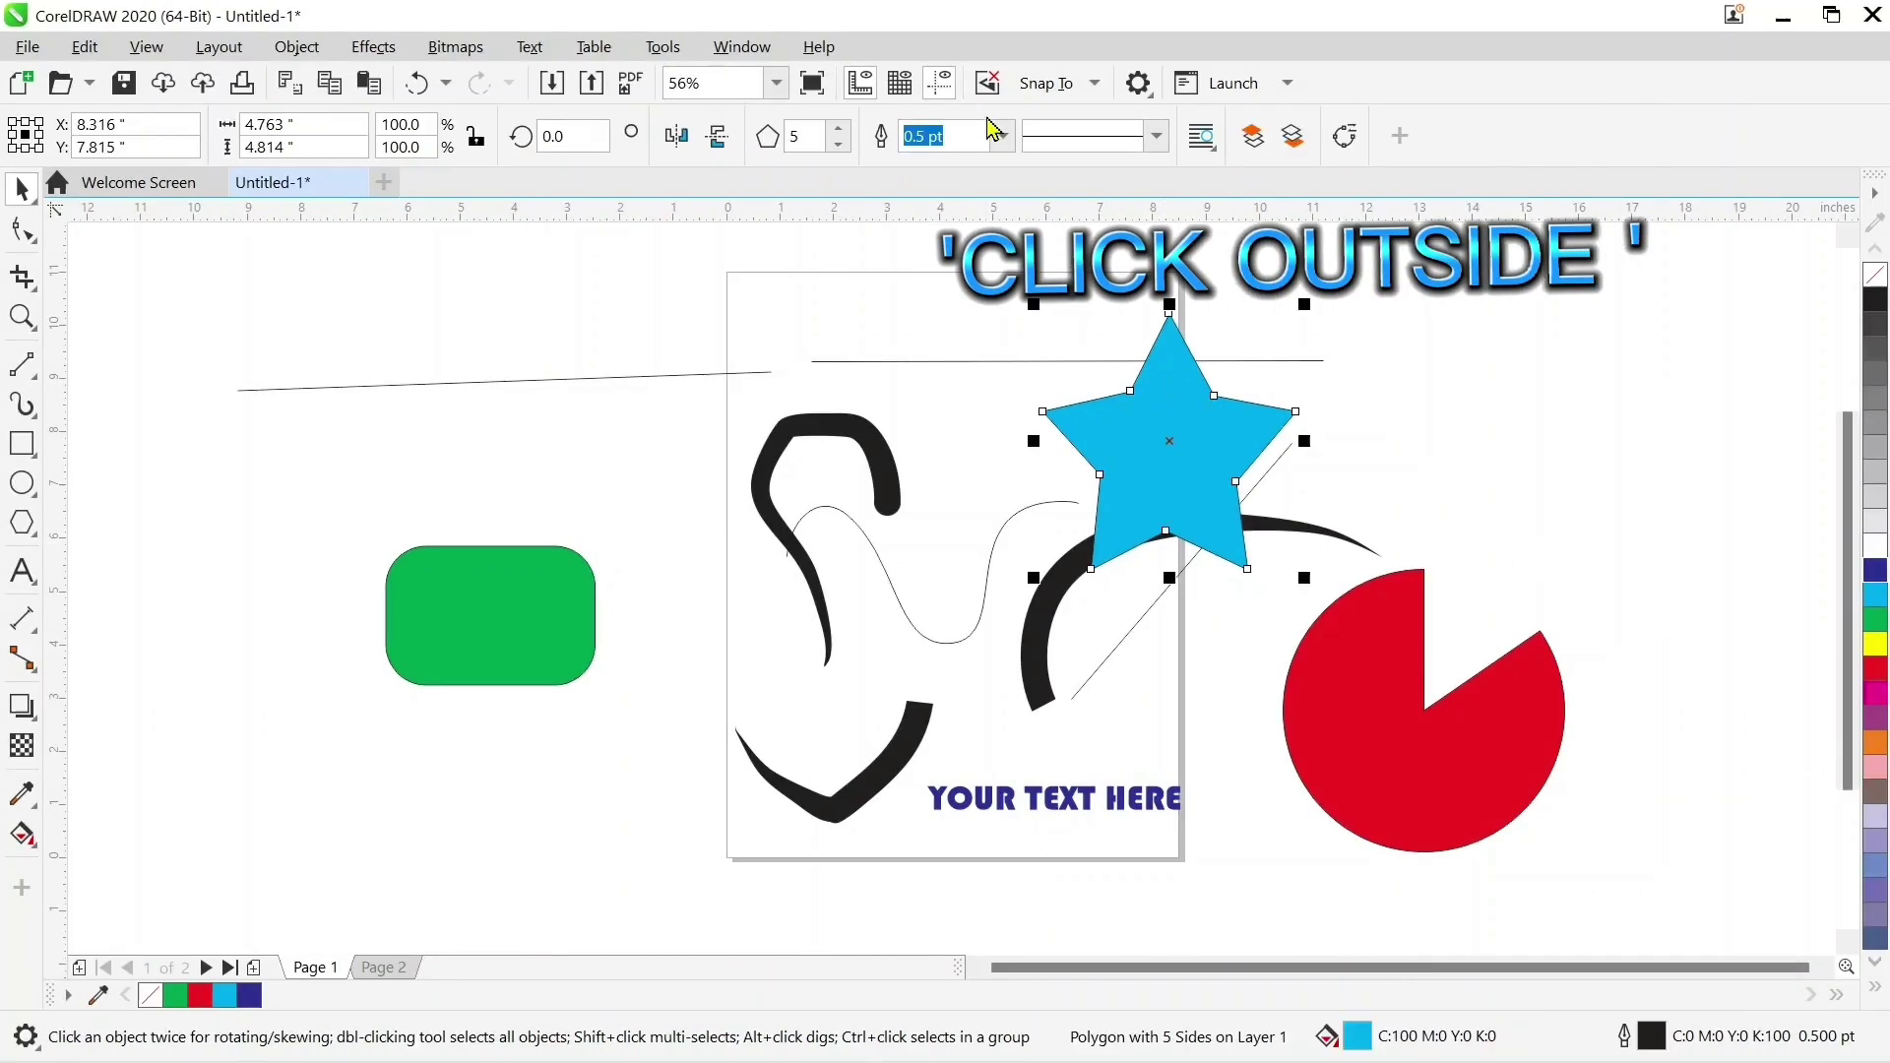
left_click(901, 143)
left_click(840, 128)
left_click(840, 128)
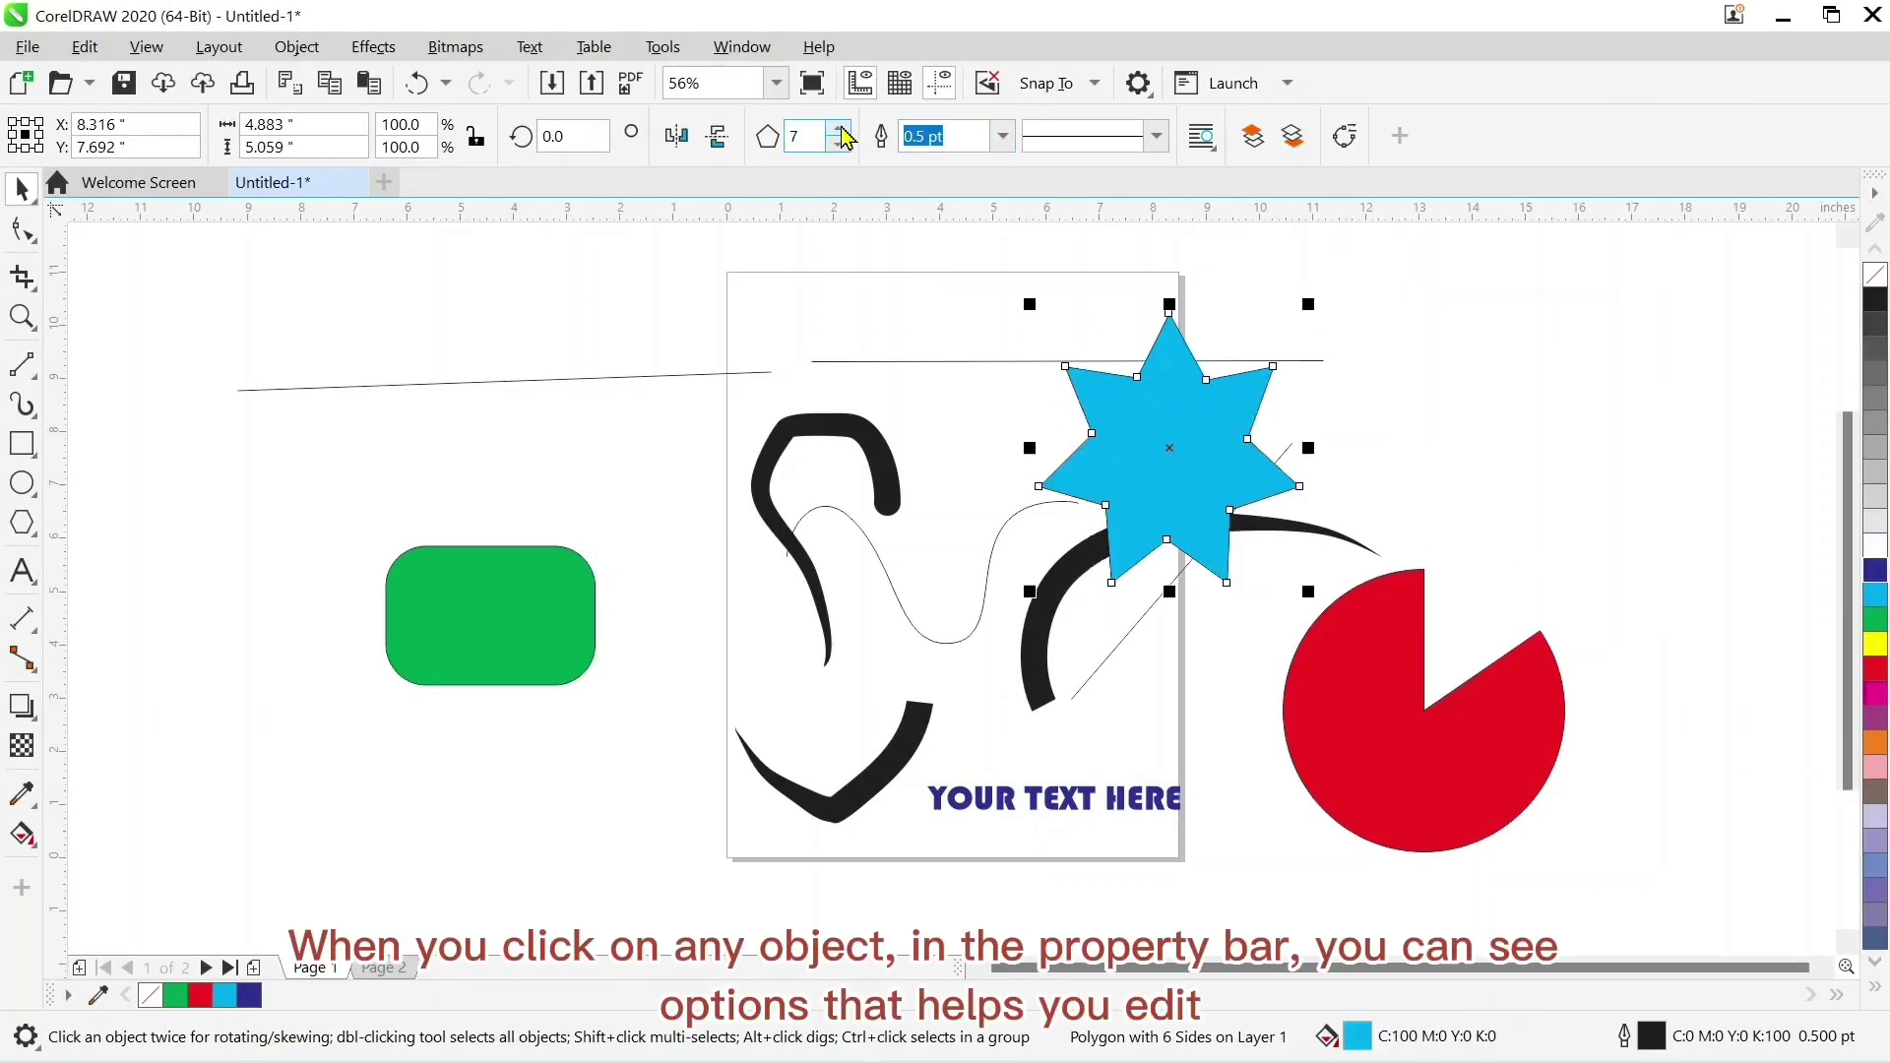
left_click(840, 128)
left_click(840, 128)
left_click(840, 128)
left_click(839, 128)
left_click(840, 128)
left_click(840, 128)
left_click(840, 128)
left_click(840, 128)
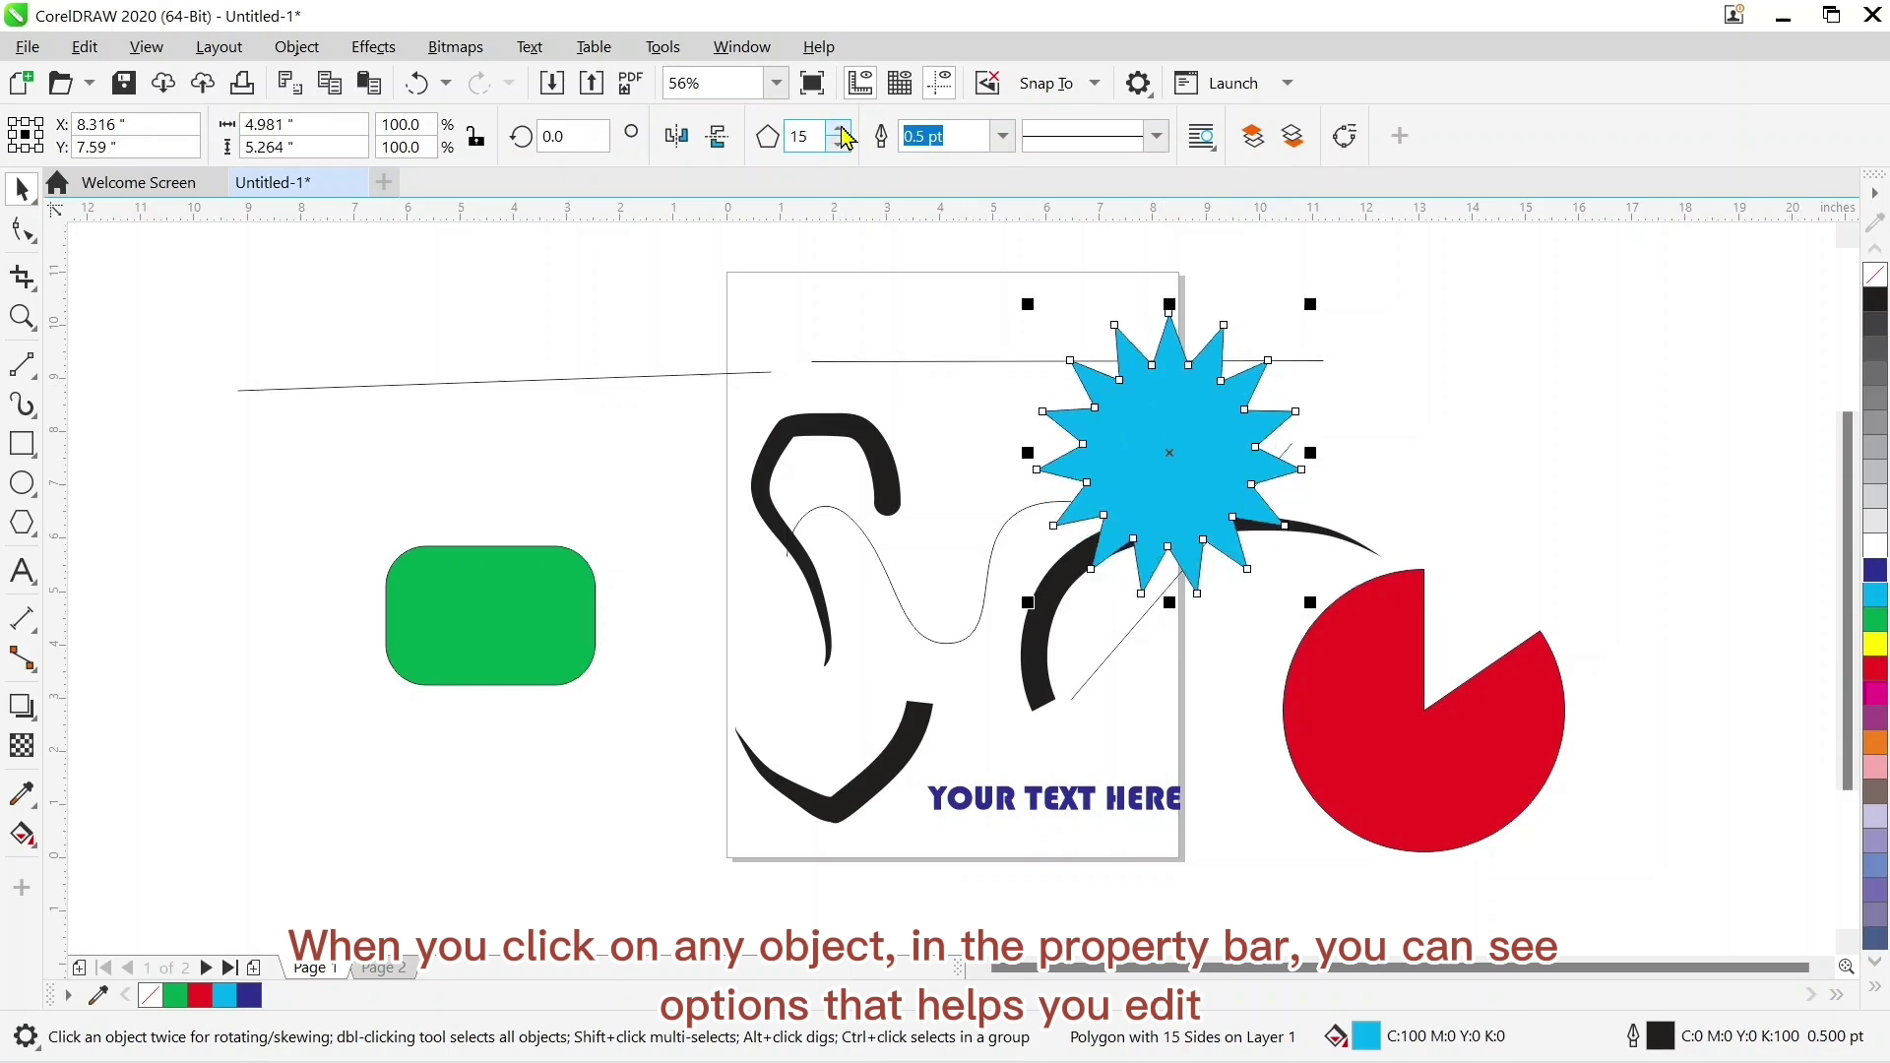
Shorten the star's points by dragging one of its nodes, leaving the outline unchanged
left_click(24, 233)
left_click_drag(1095, 409, 1072, 401)
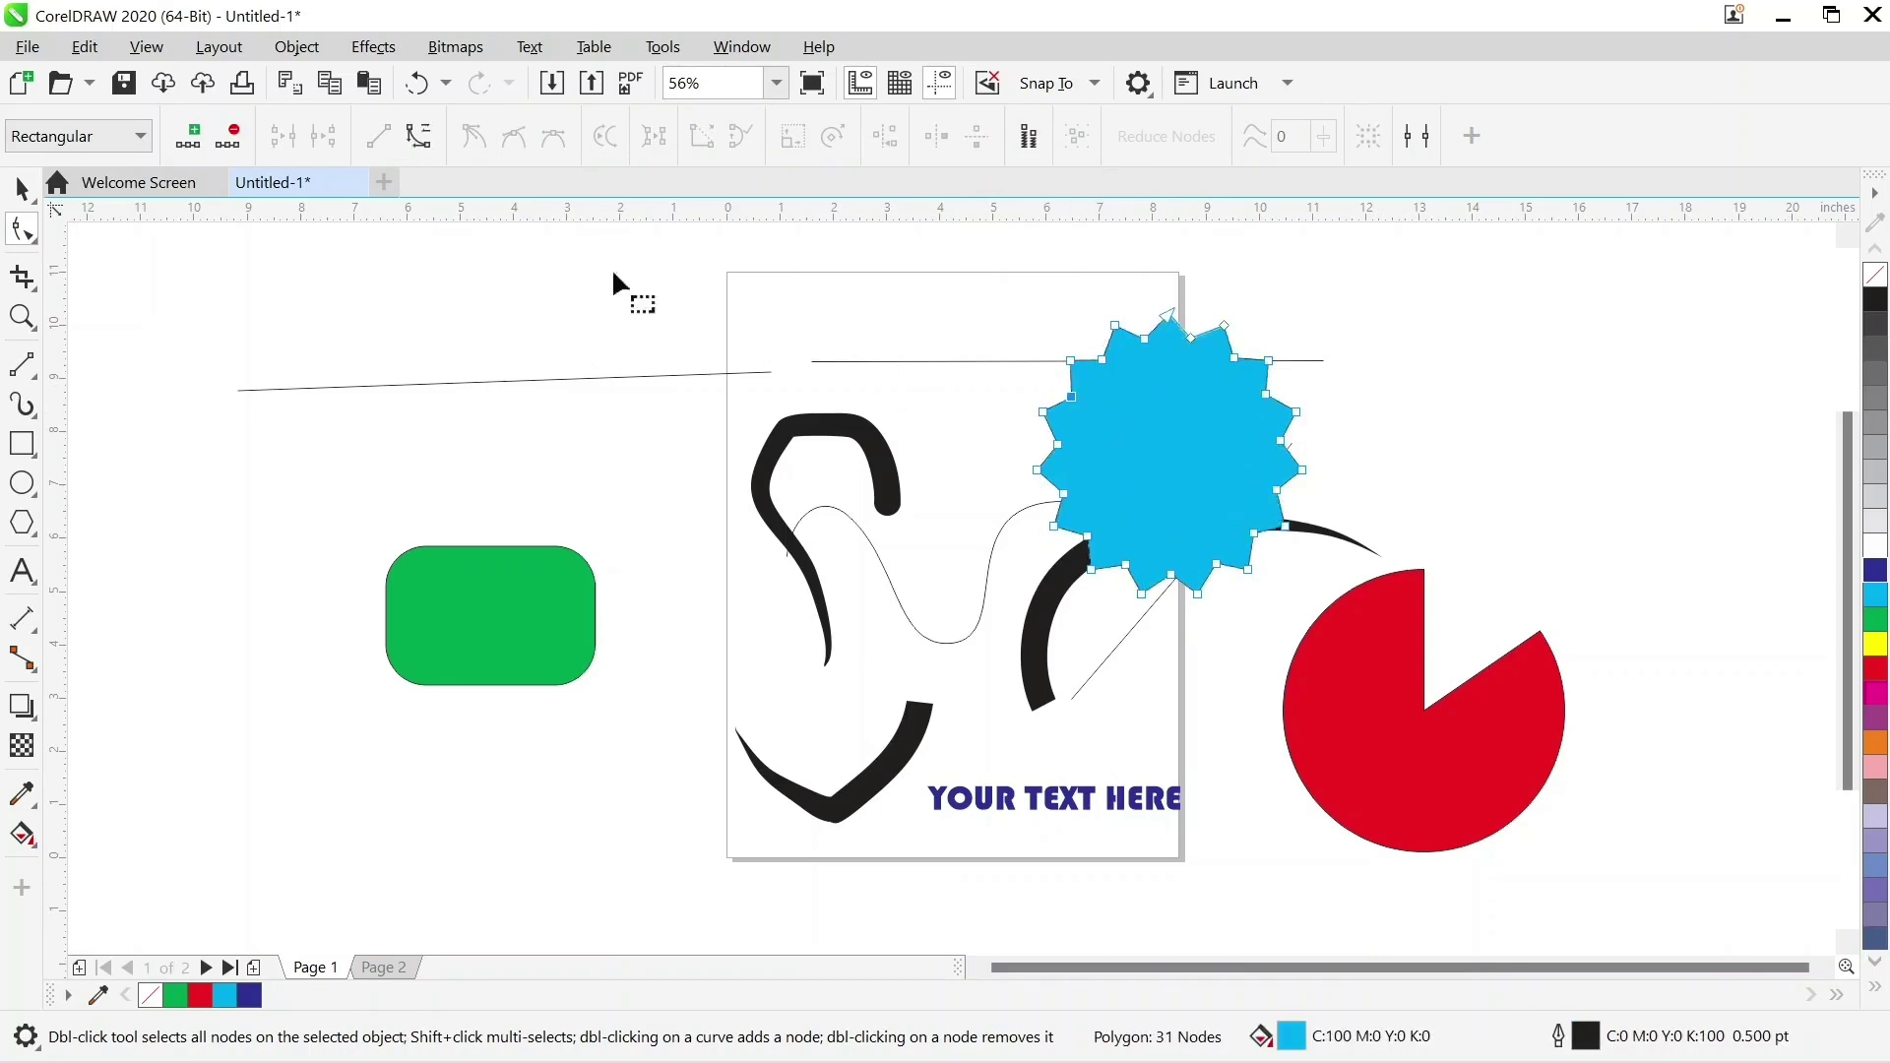
left_click(23, 187)
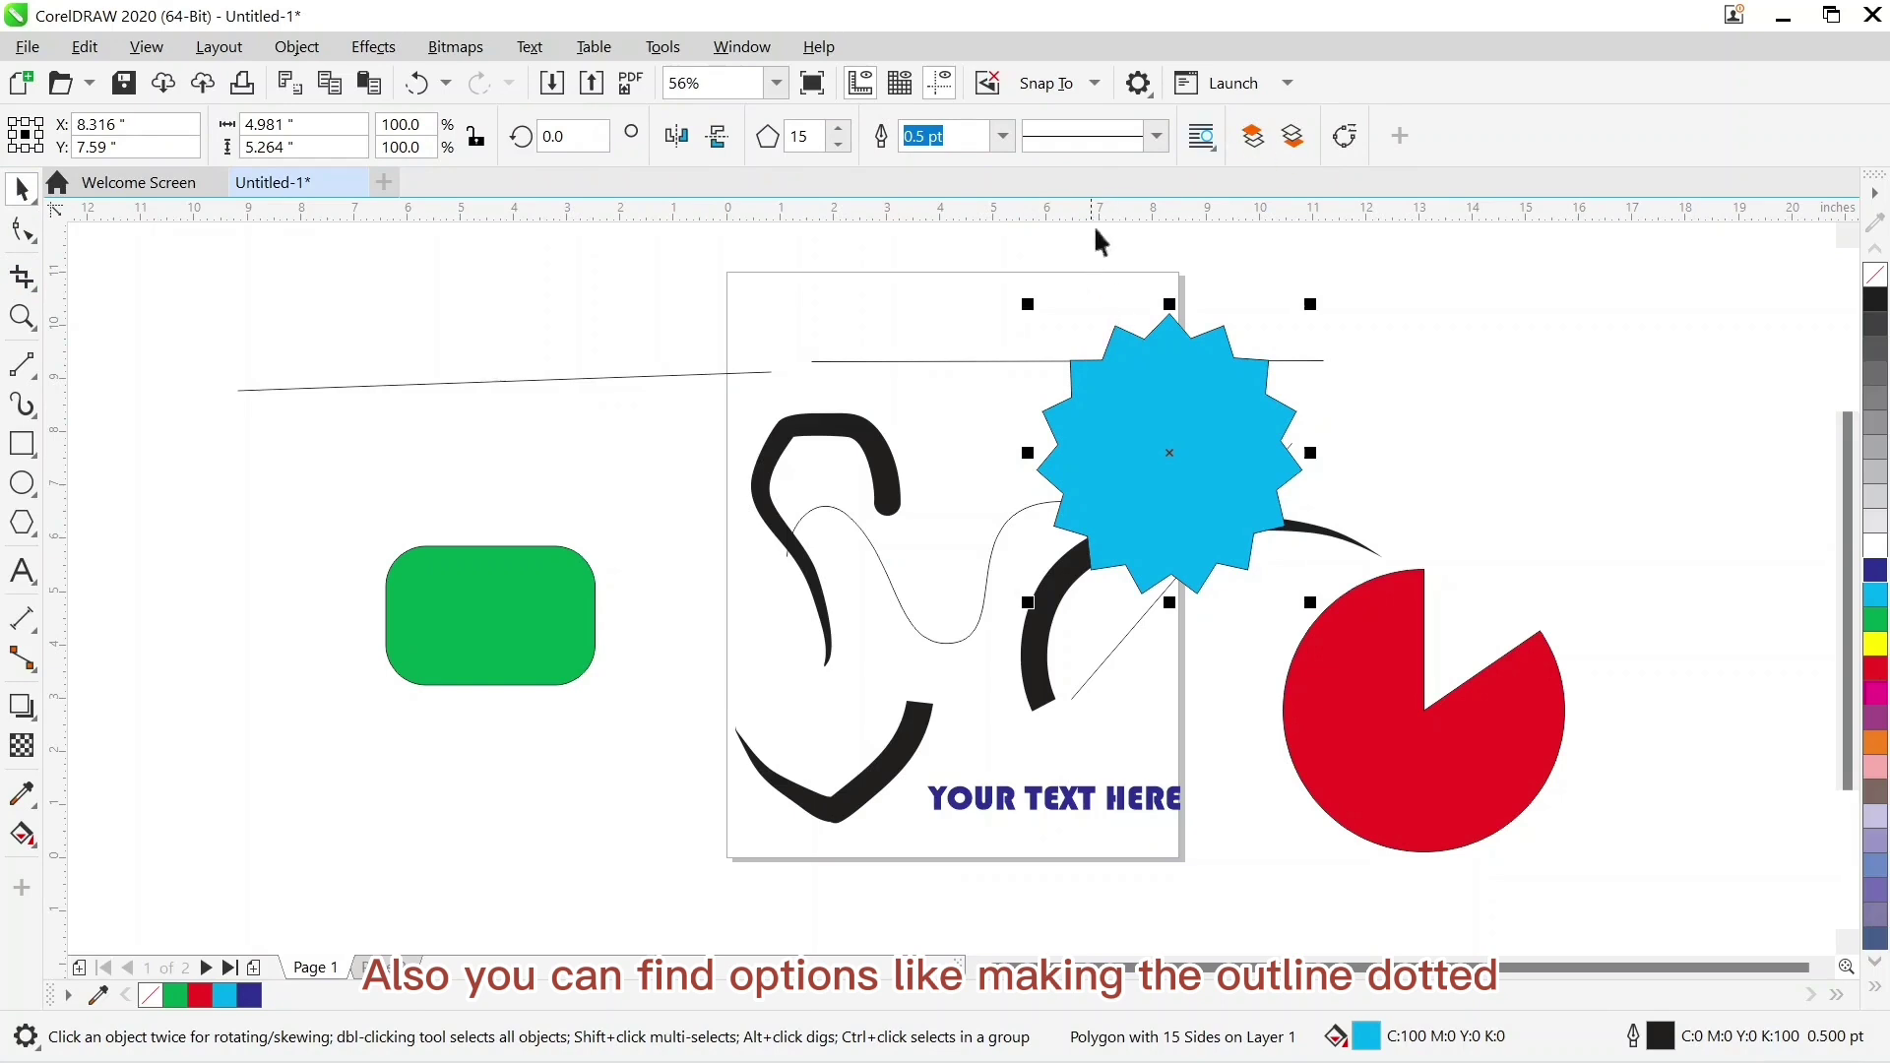
left_click(1156, 136)
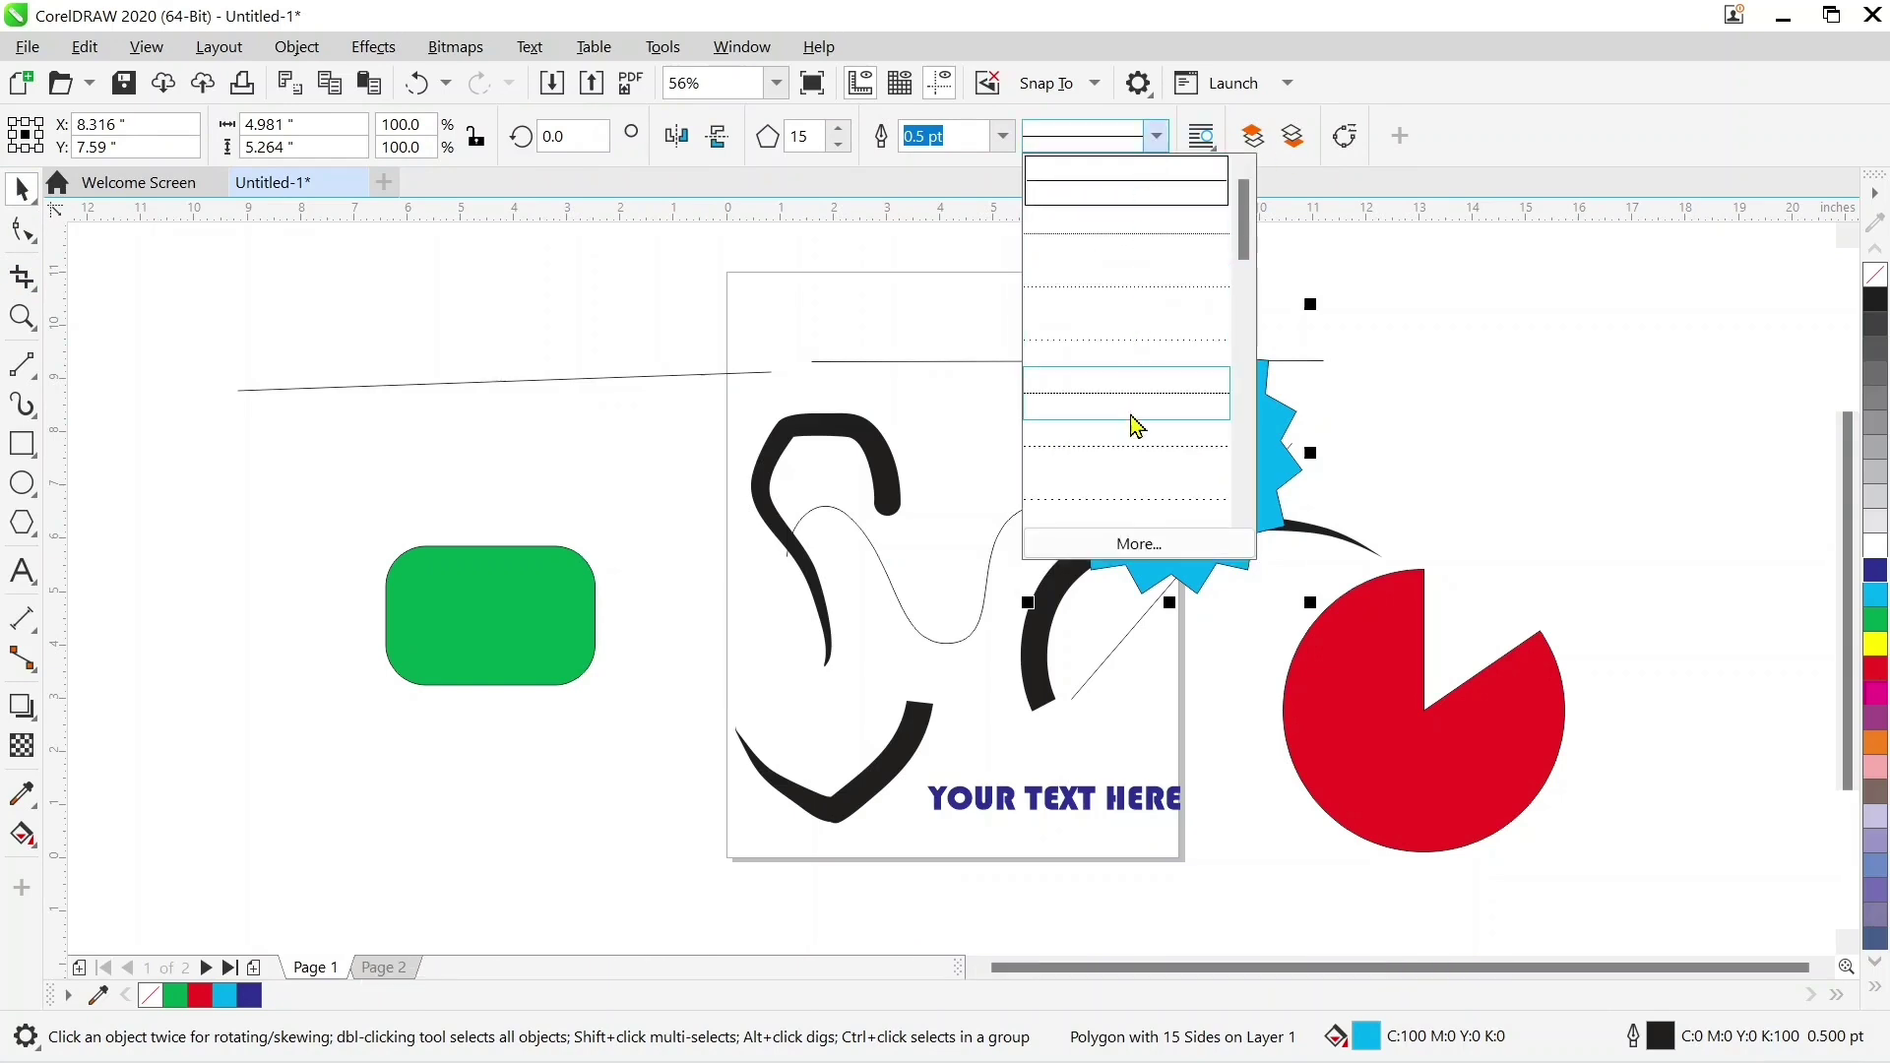
left_click(568, 285)
left_click(569, 286)
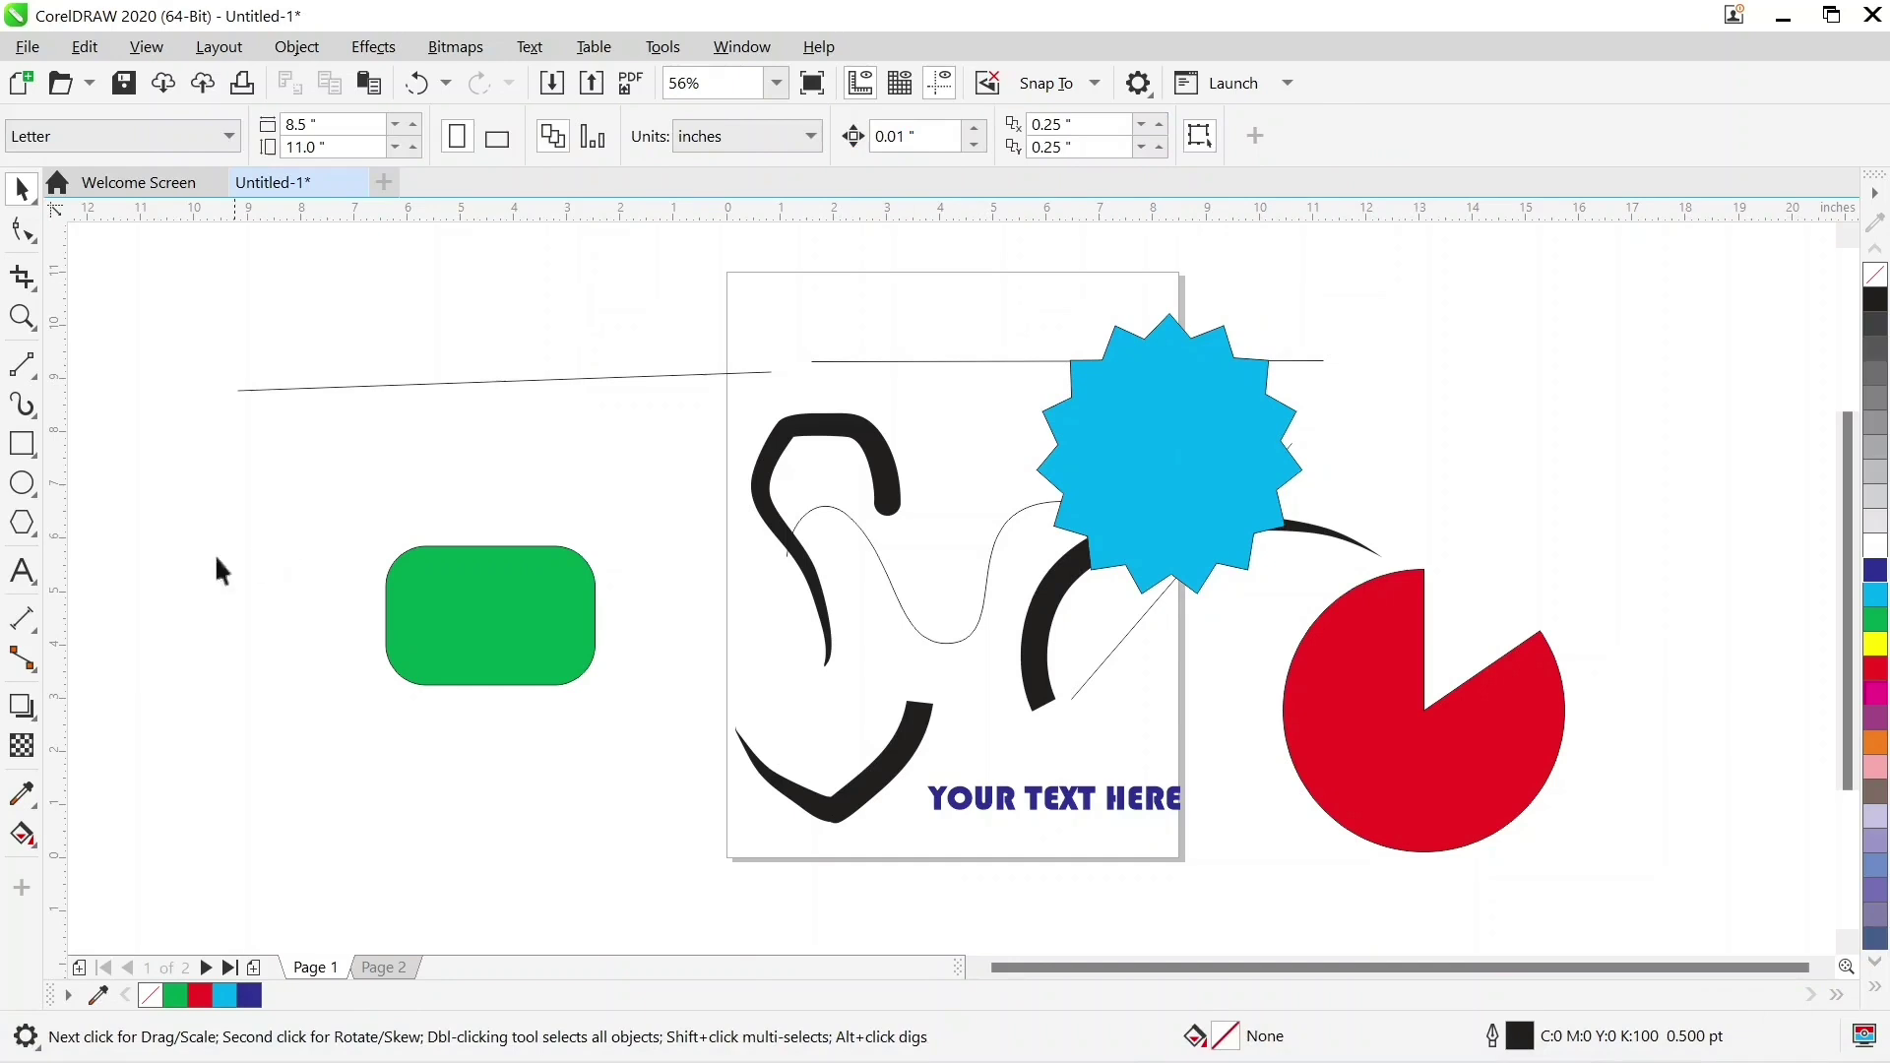
Give the green rounded rectangle a drop shadow down and right with feathering 3
left_click(21, 707)
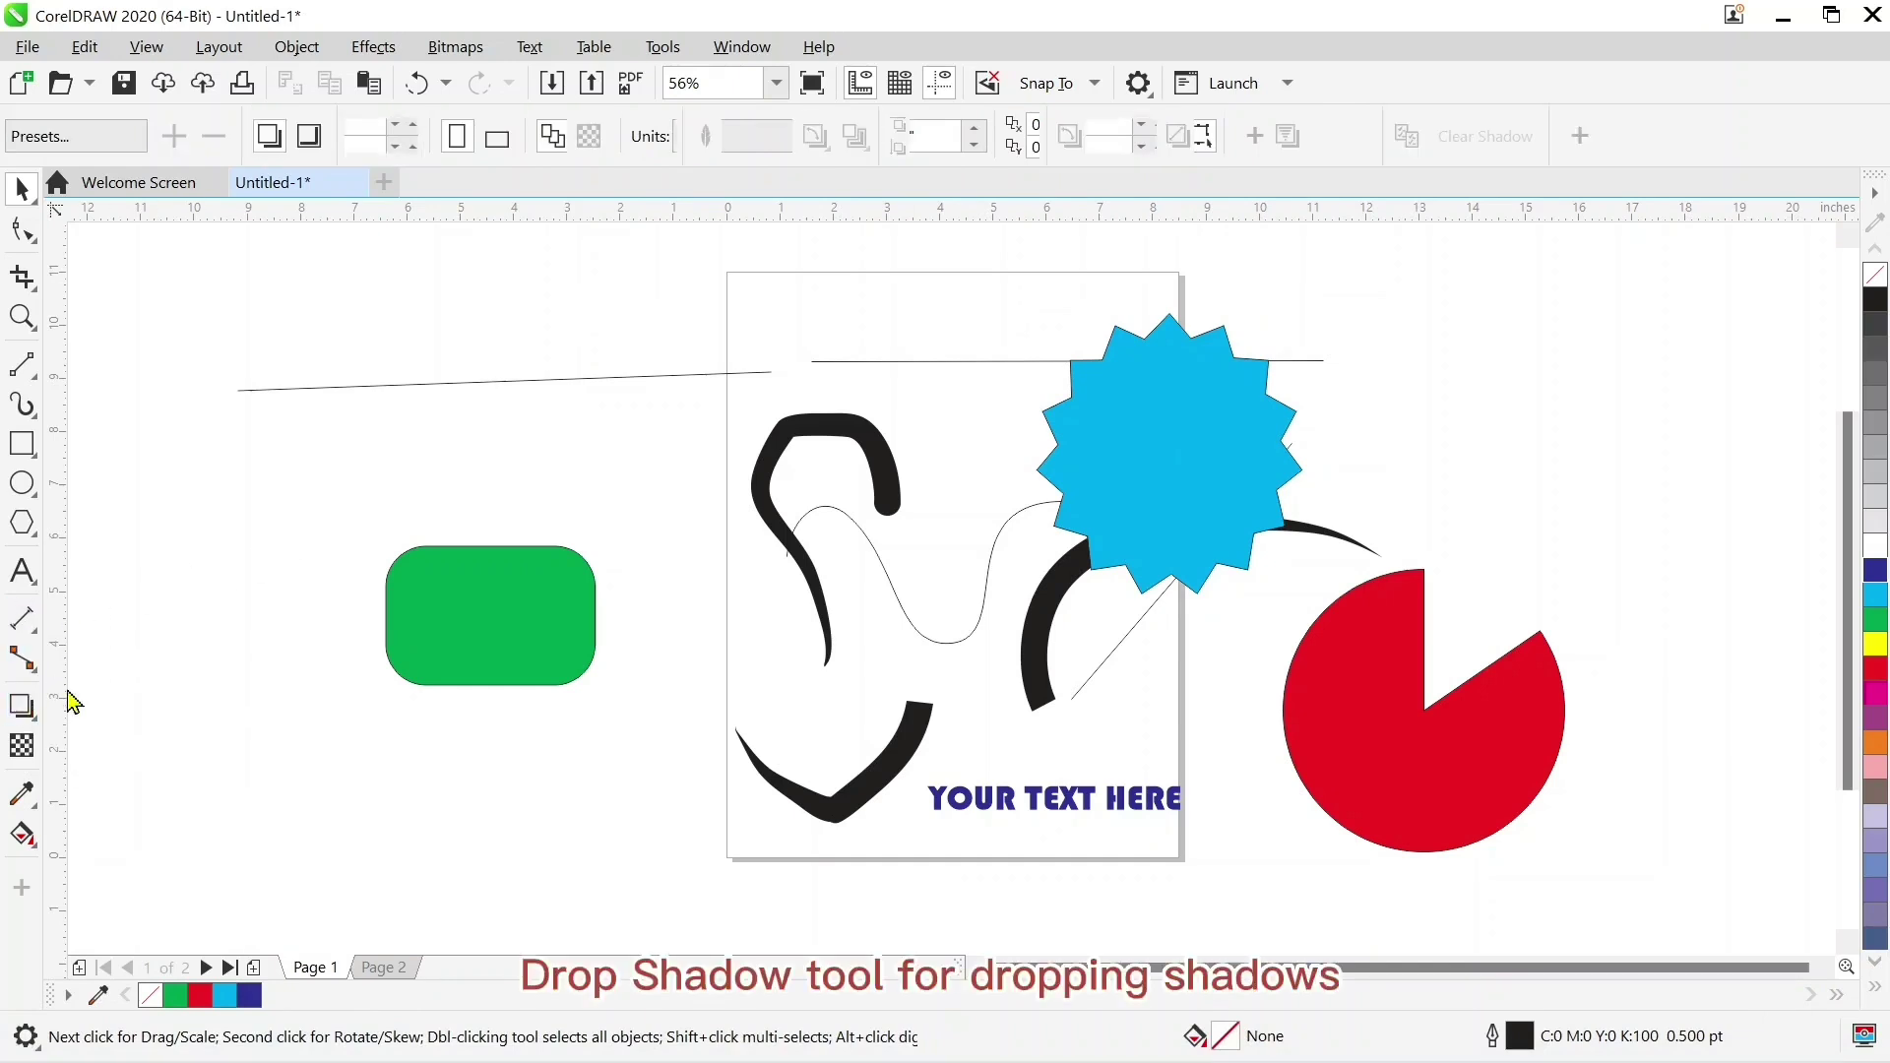
left_click(548, 650)
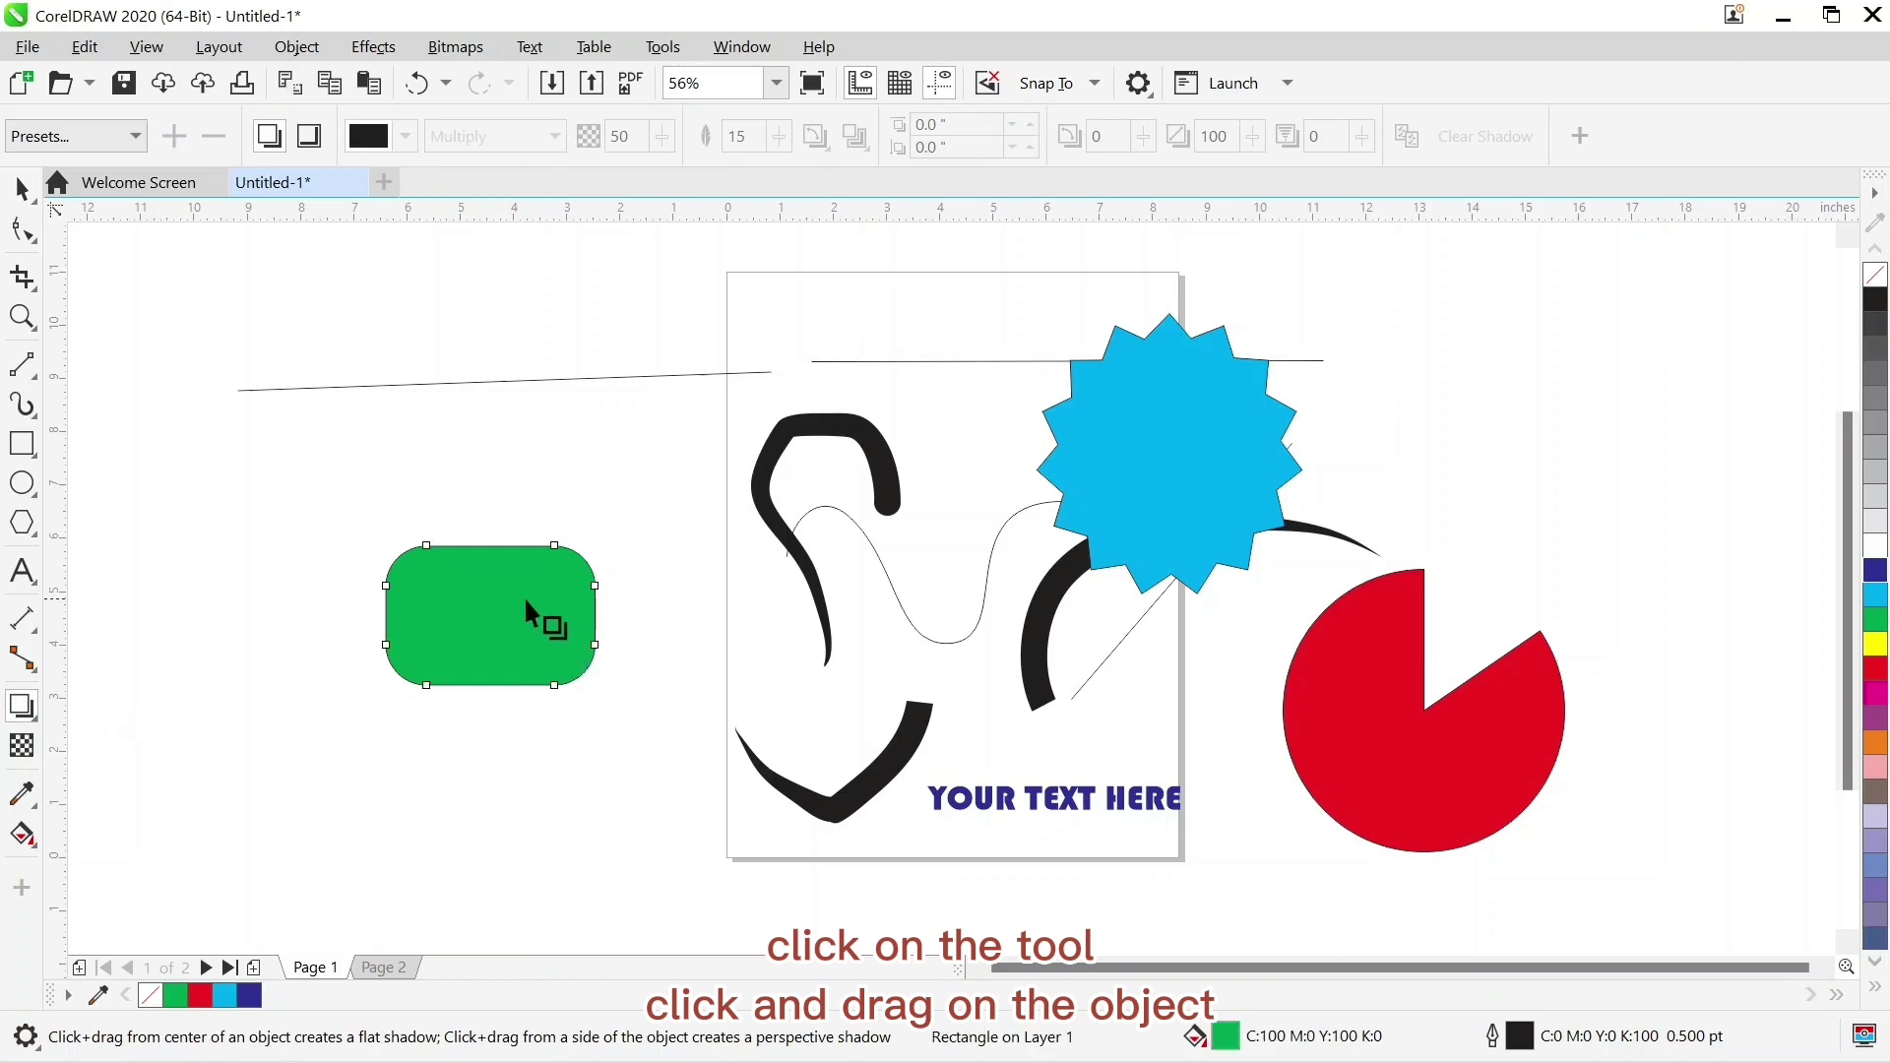
left_click_drag(526, 602, 539, 709)
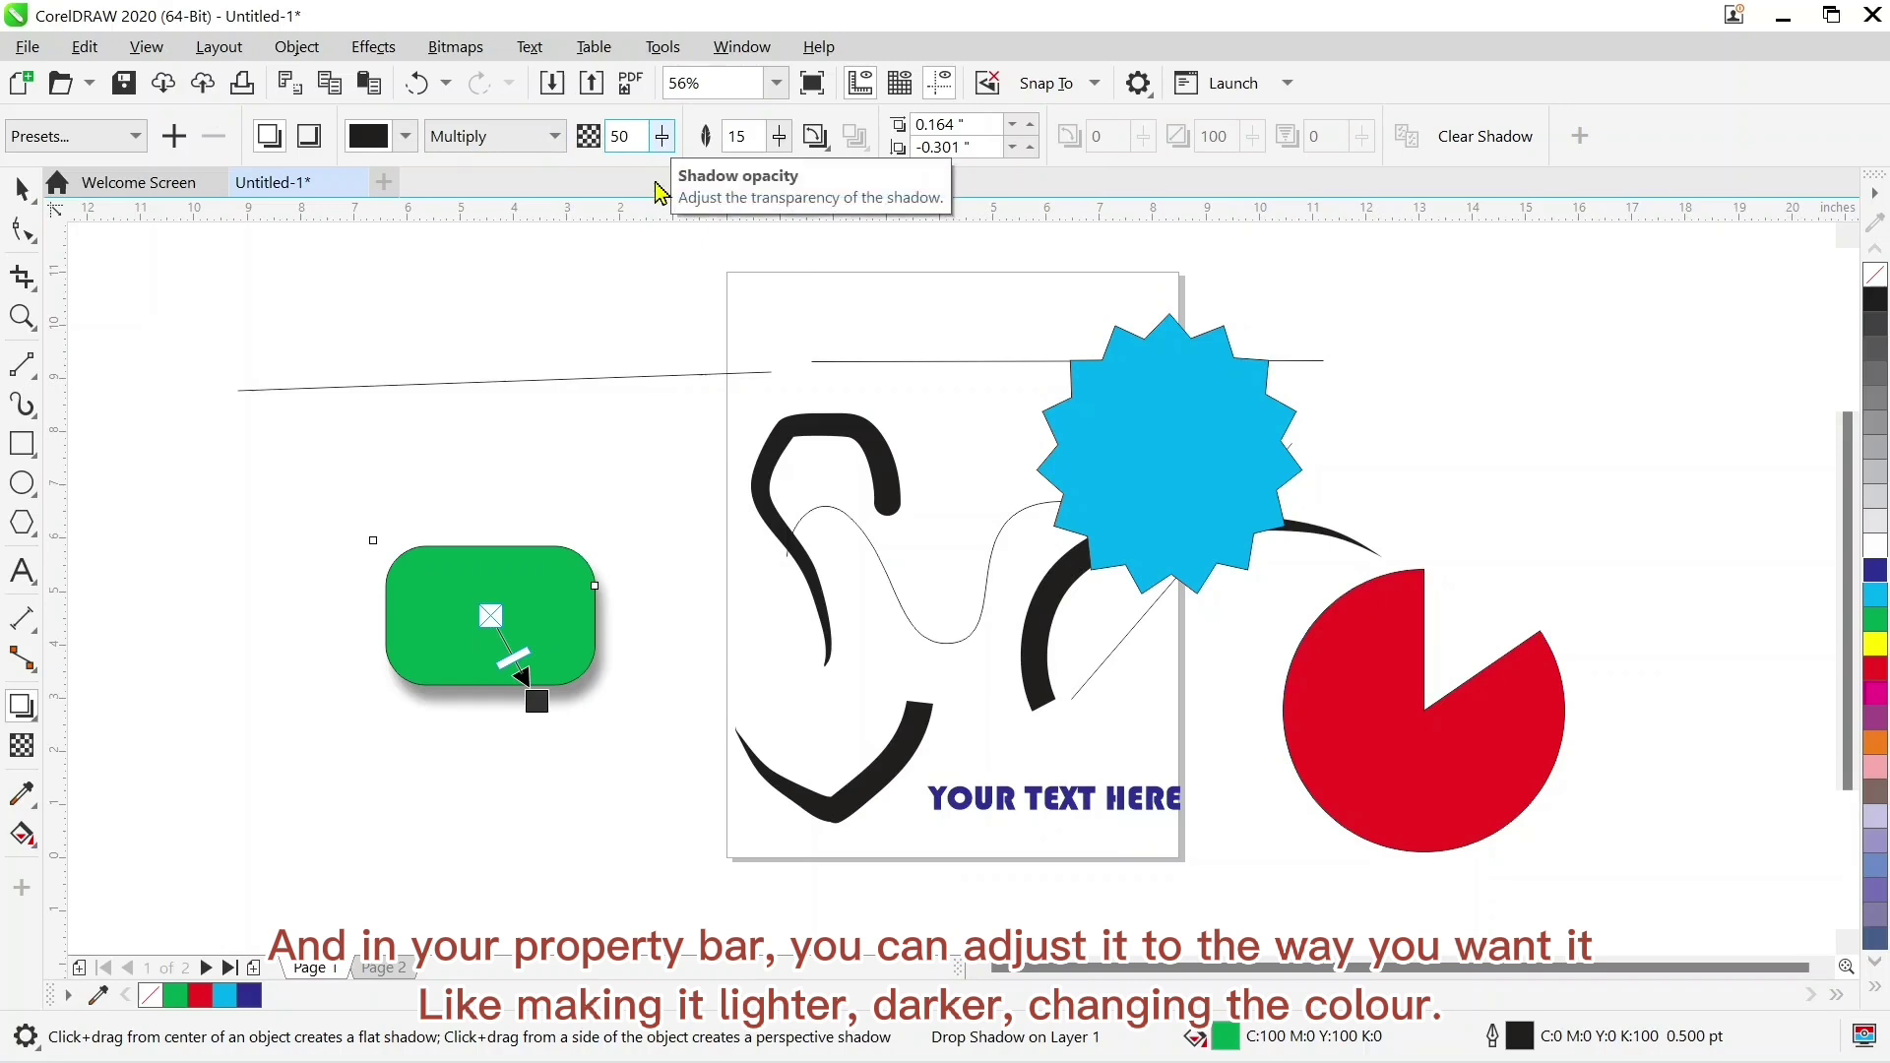
scroll(472, 689, "up", 3)
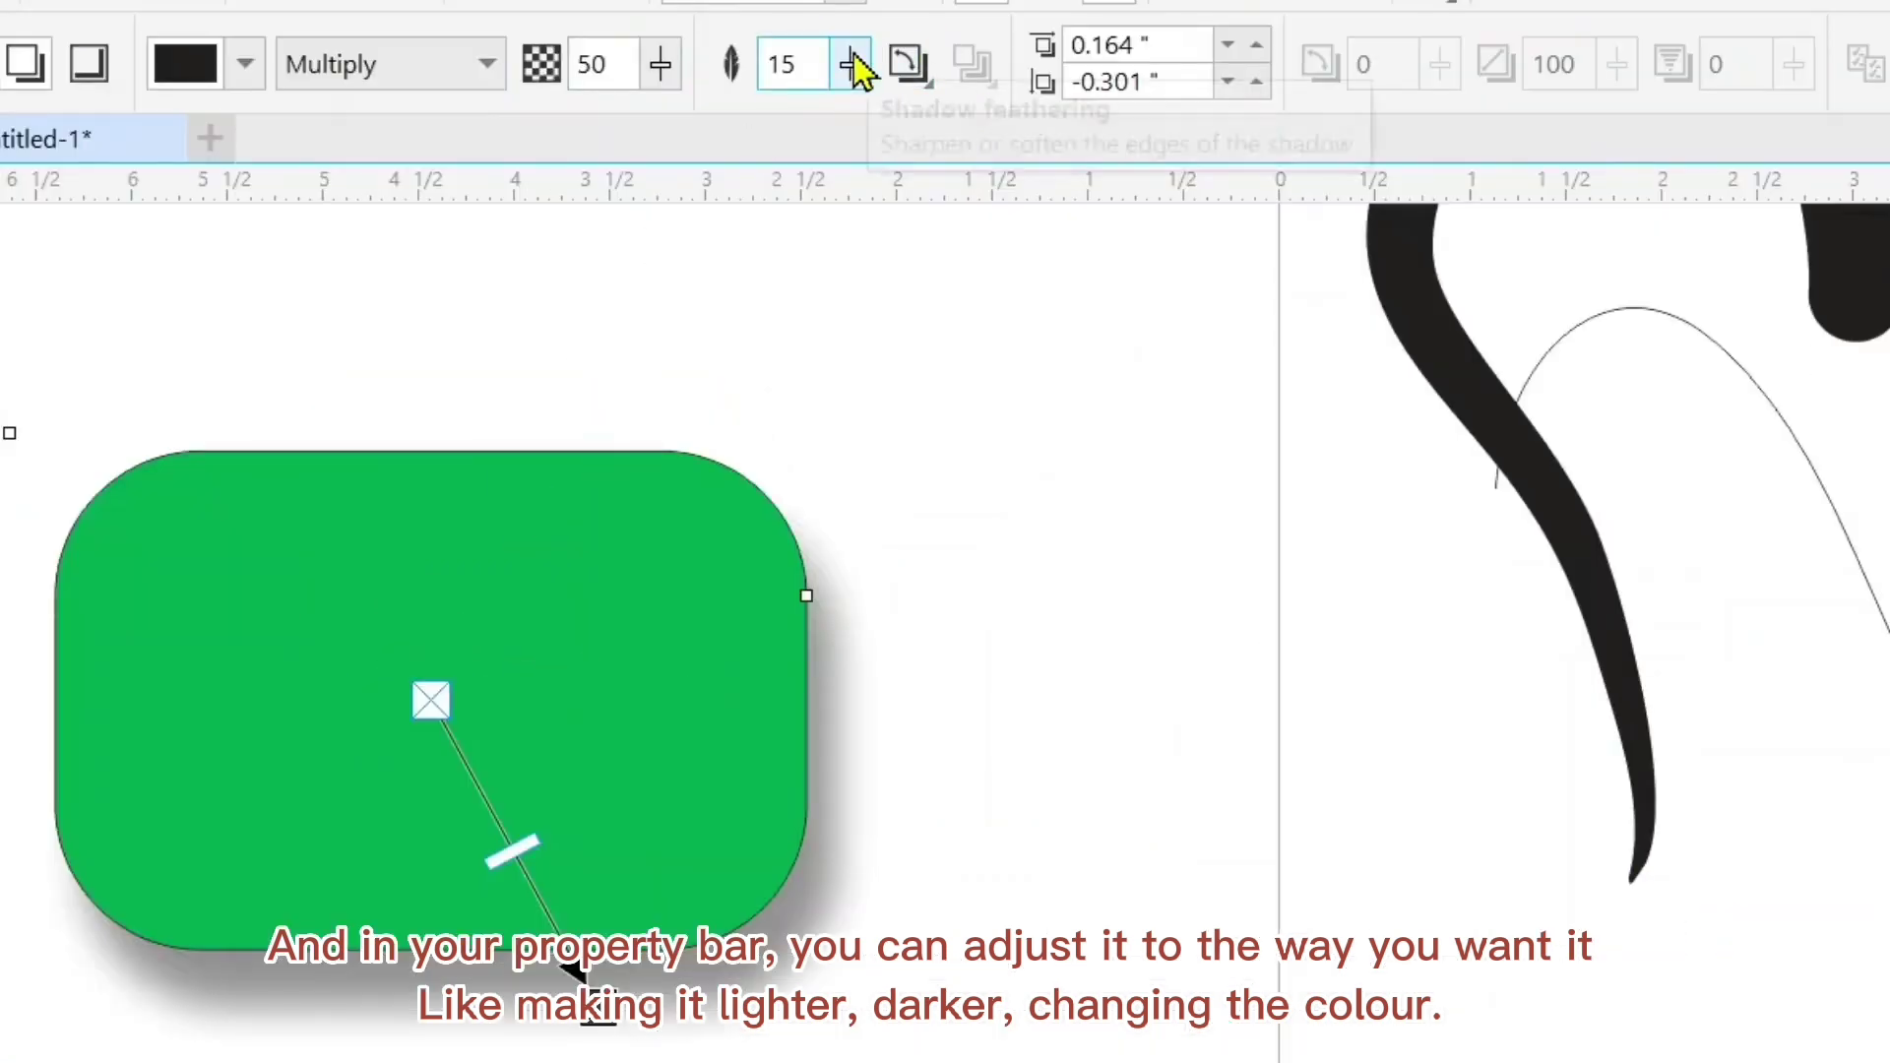
left_click(852, 65)
left_click_drag(857, 118, 959, 148)
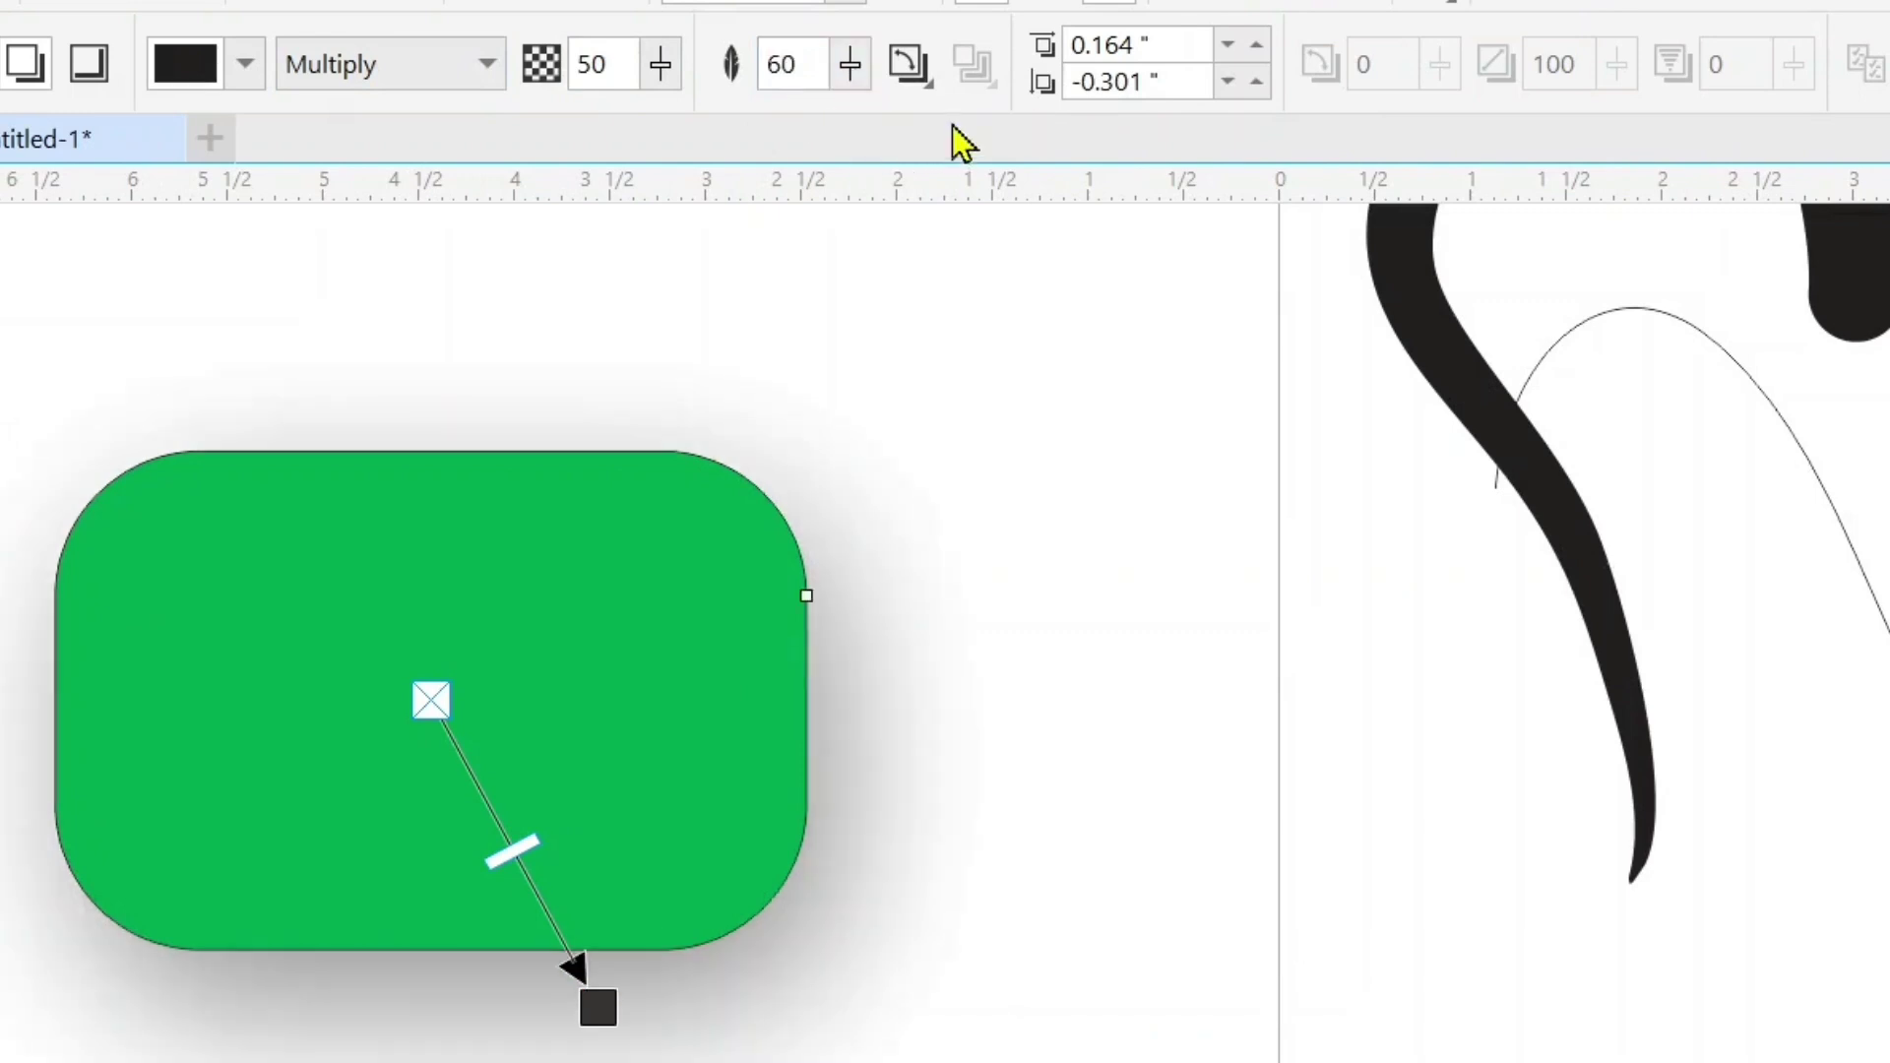
left_click(848, 64)
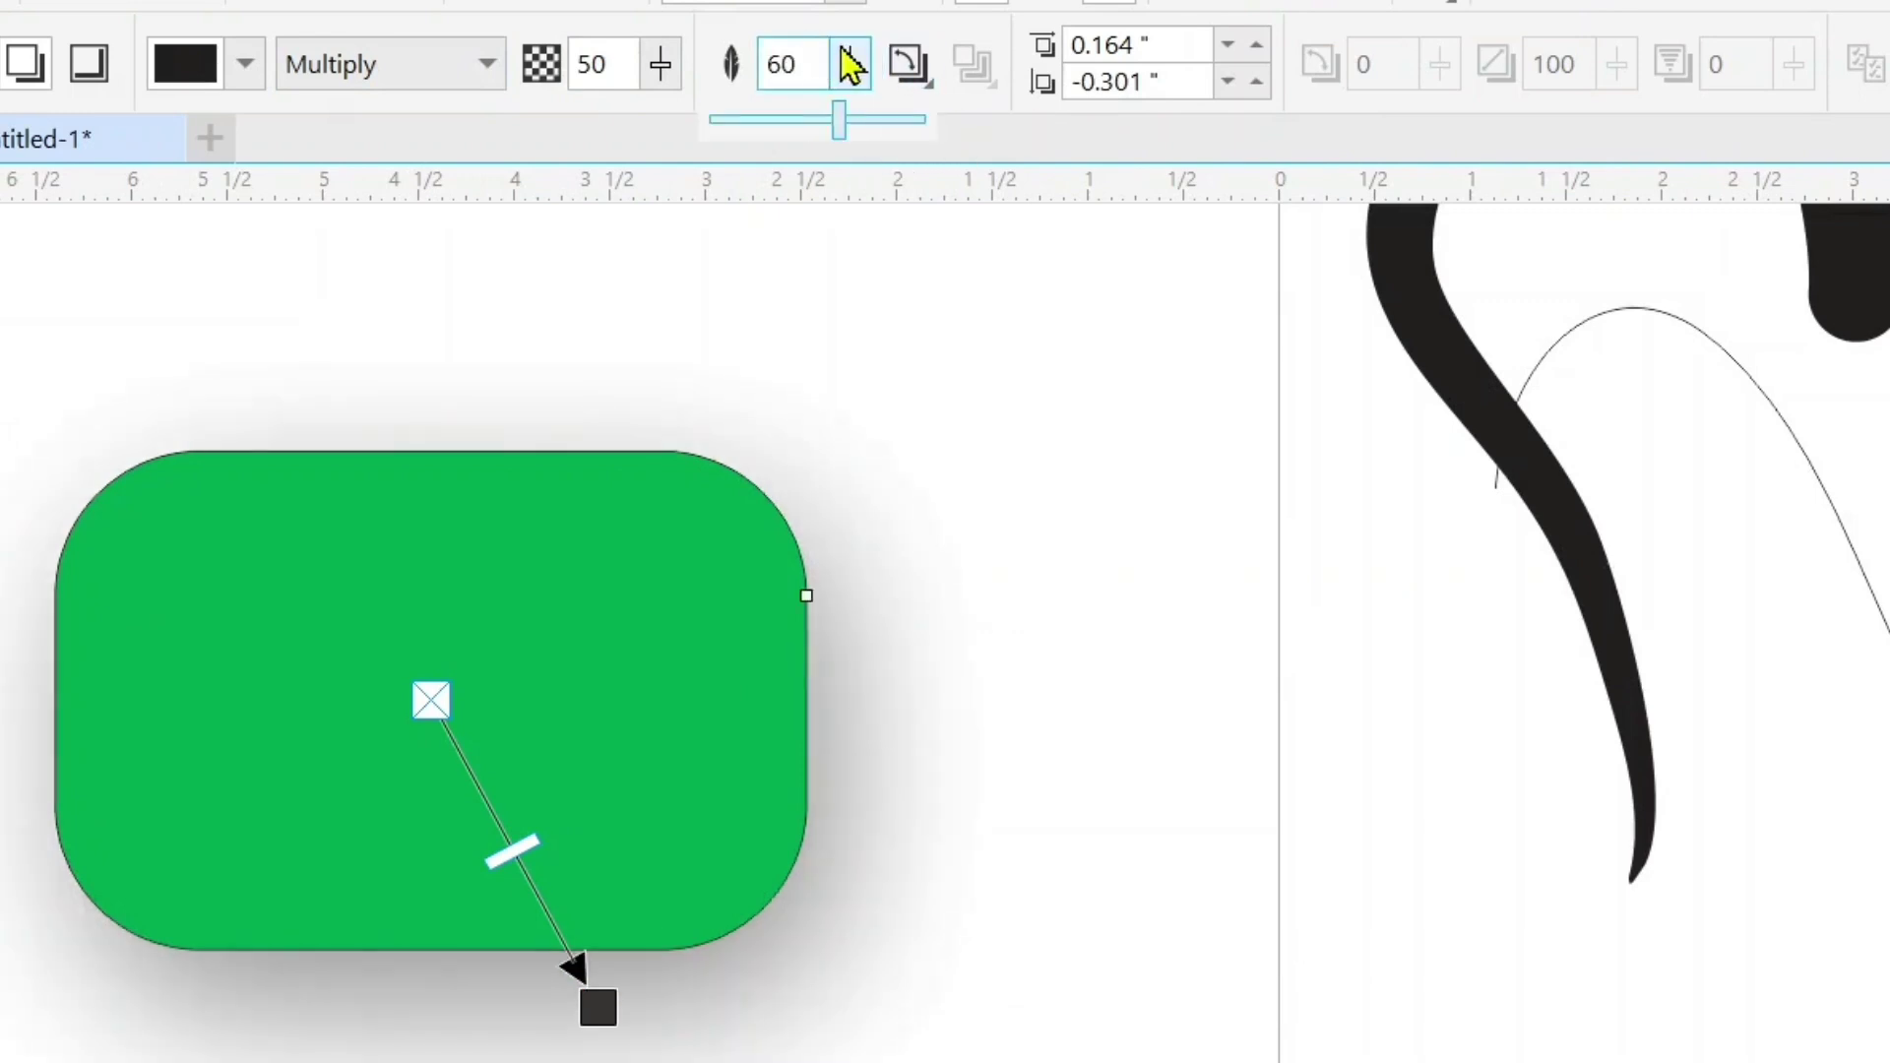
left_click(717, 117)
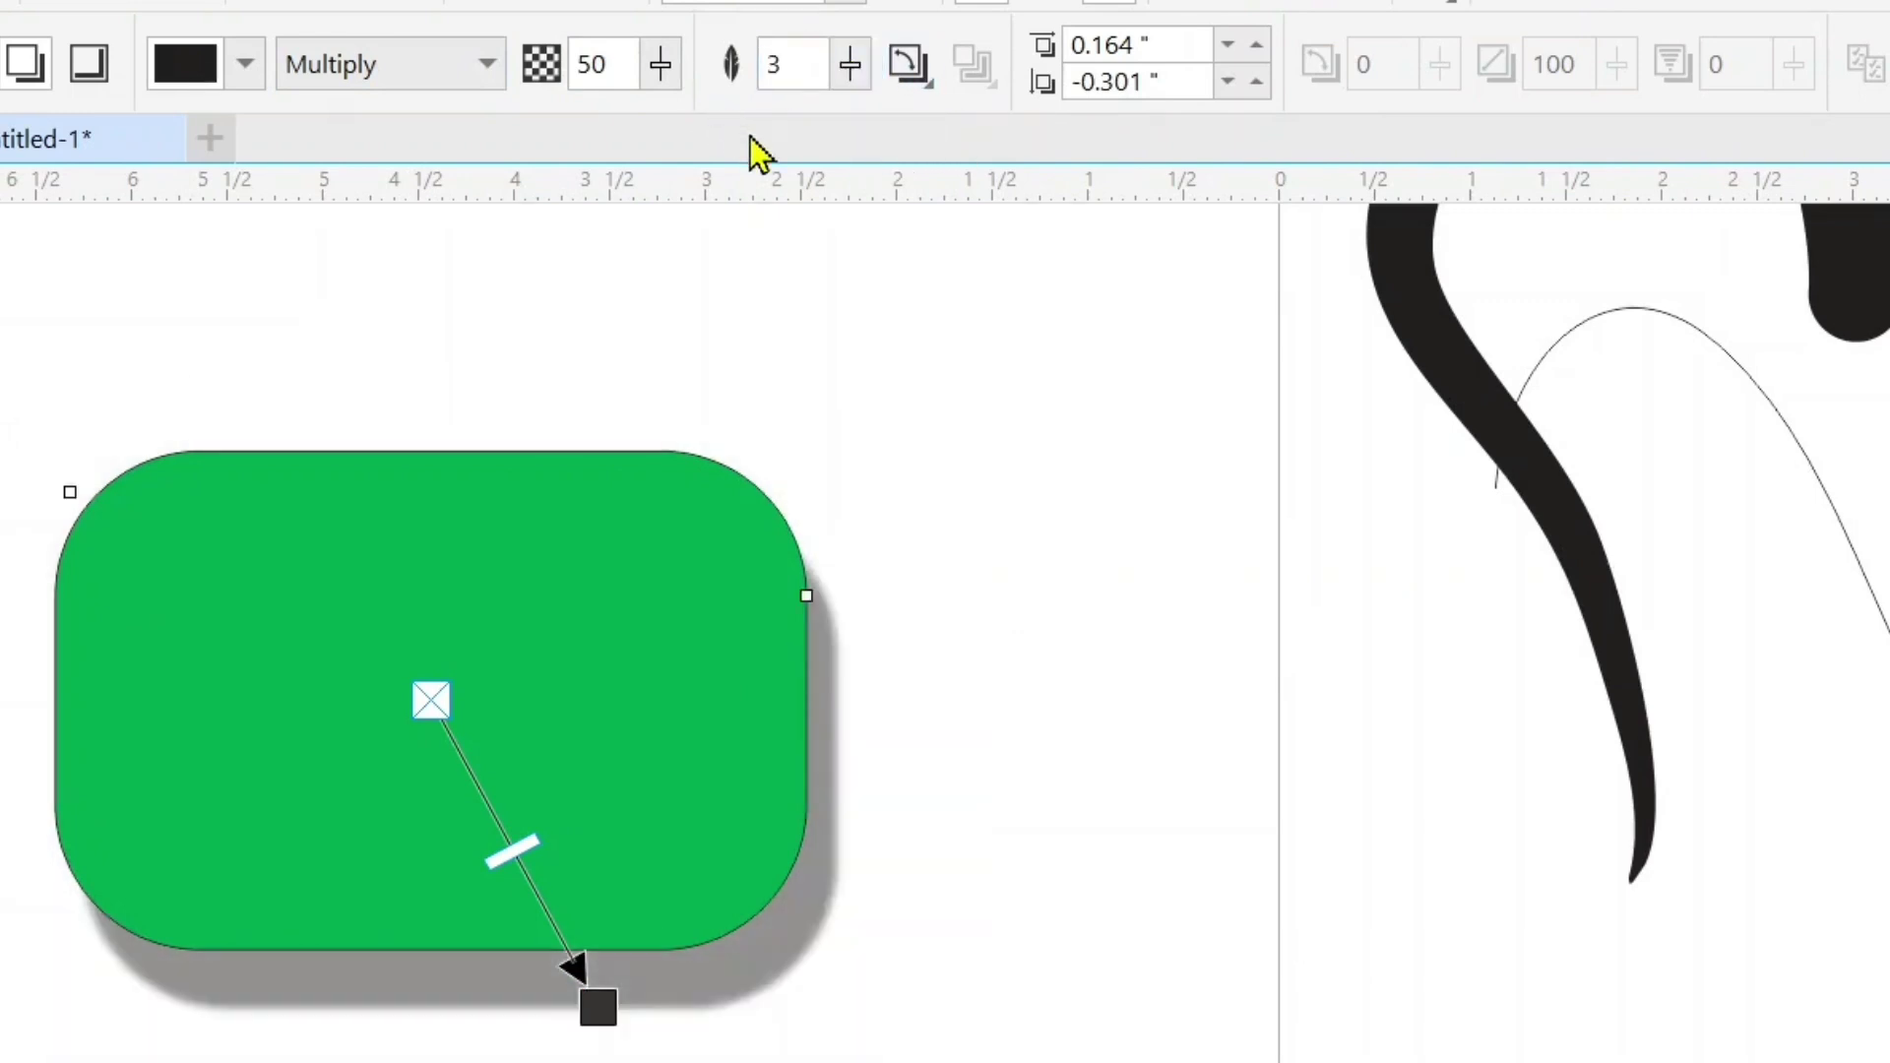
Set the shadow opacity to 21 after briefly trying 83
left_click(652, 84)
left_click(714, 128)
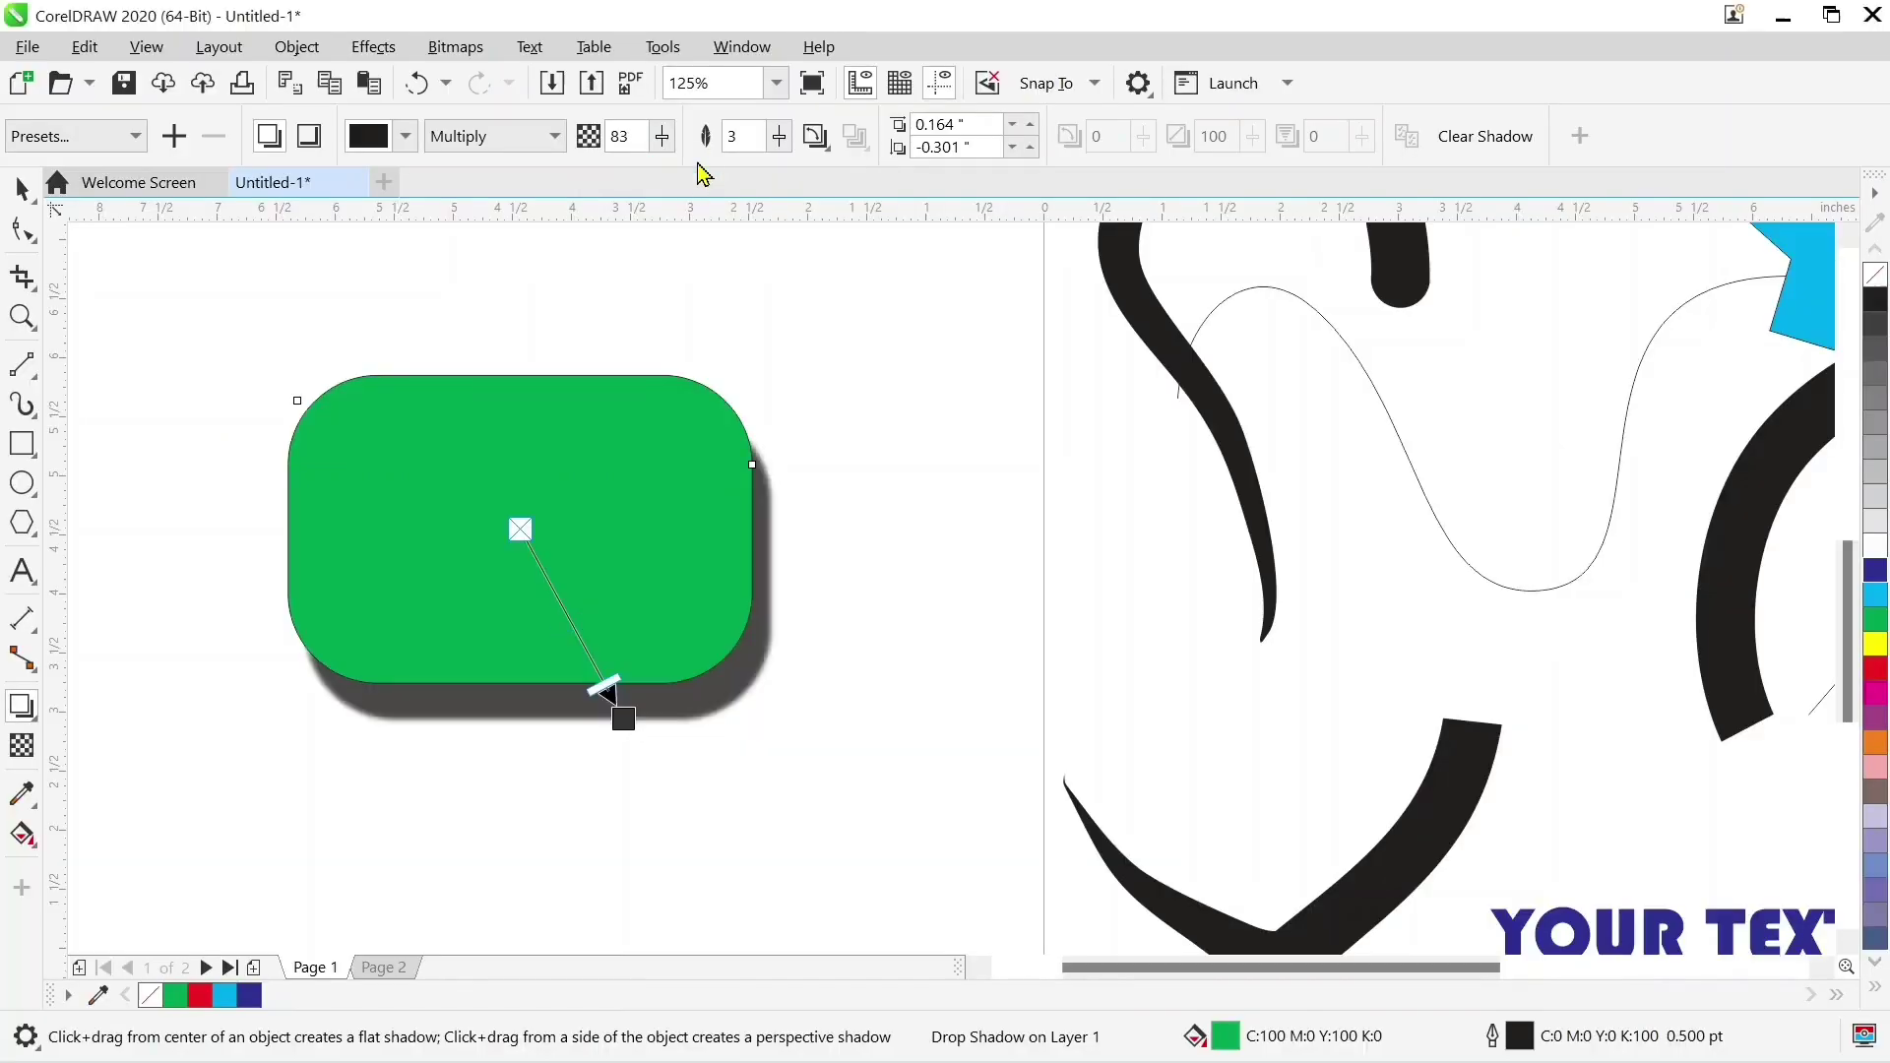
left_click(655, 144)
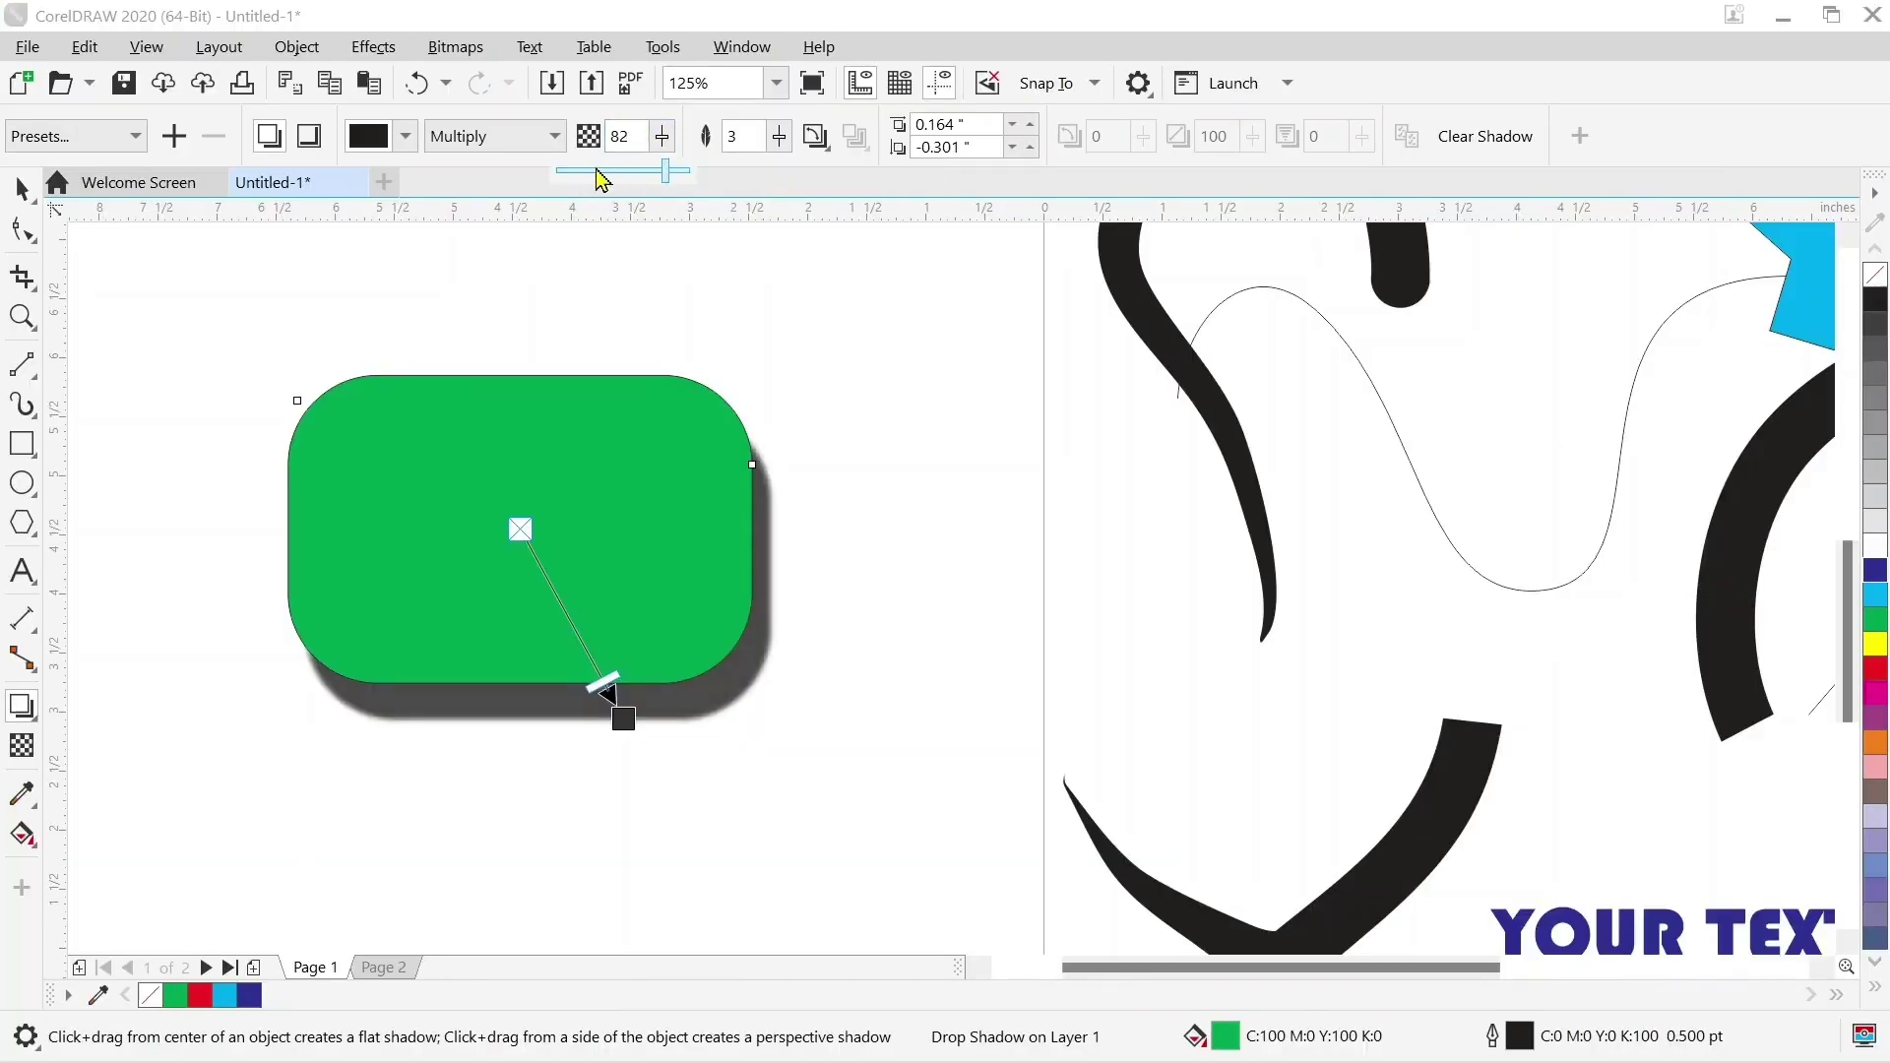
left_click(591, 179)
scroll(729, 640, "down", 2)
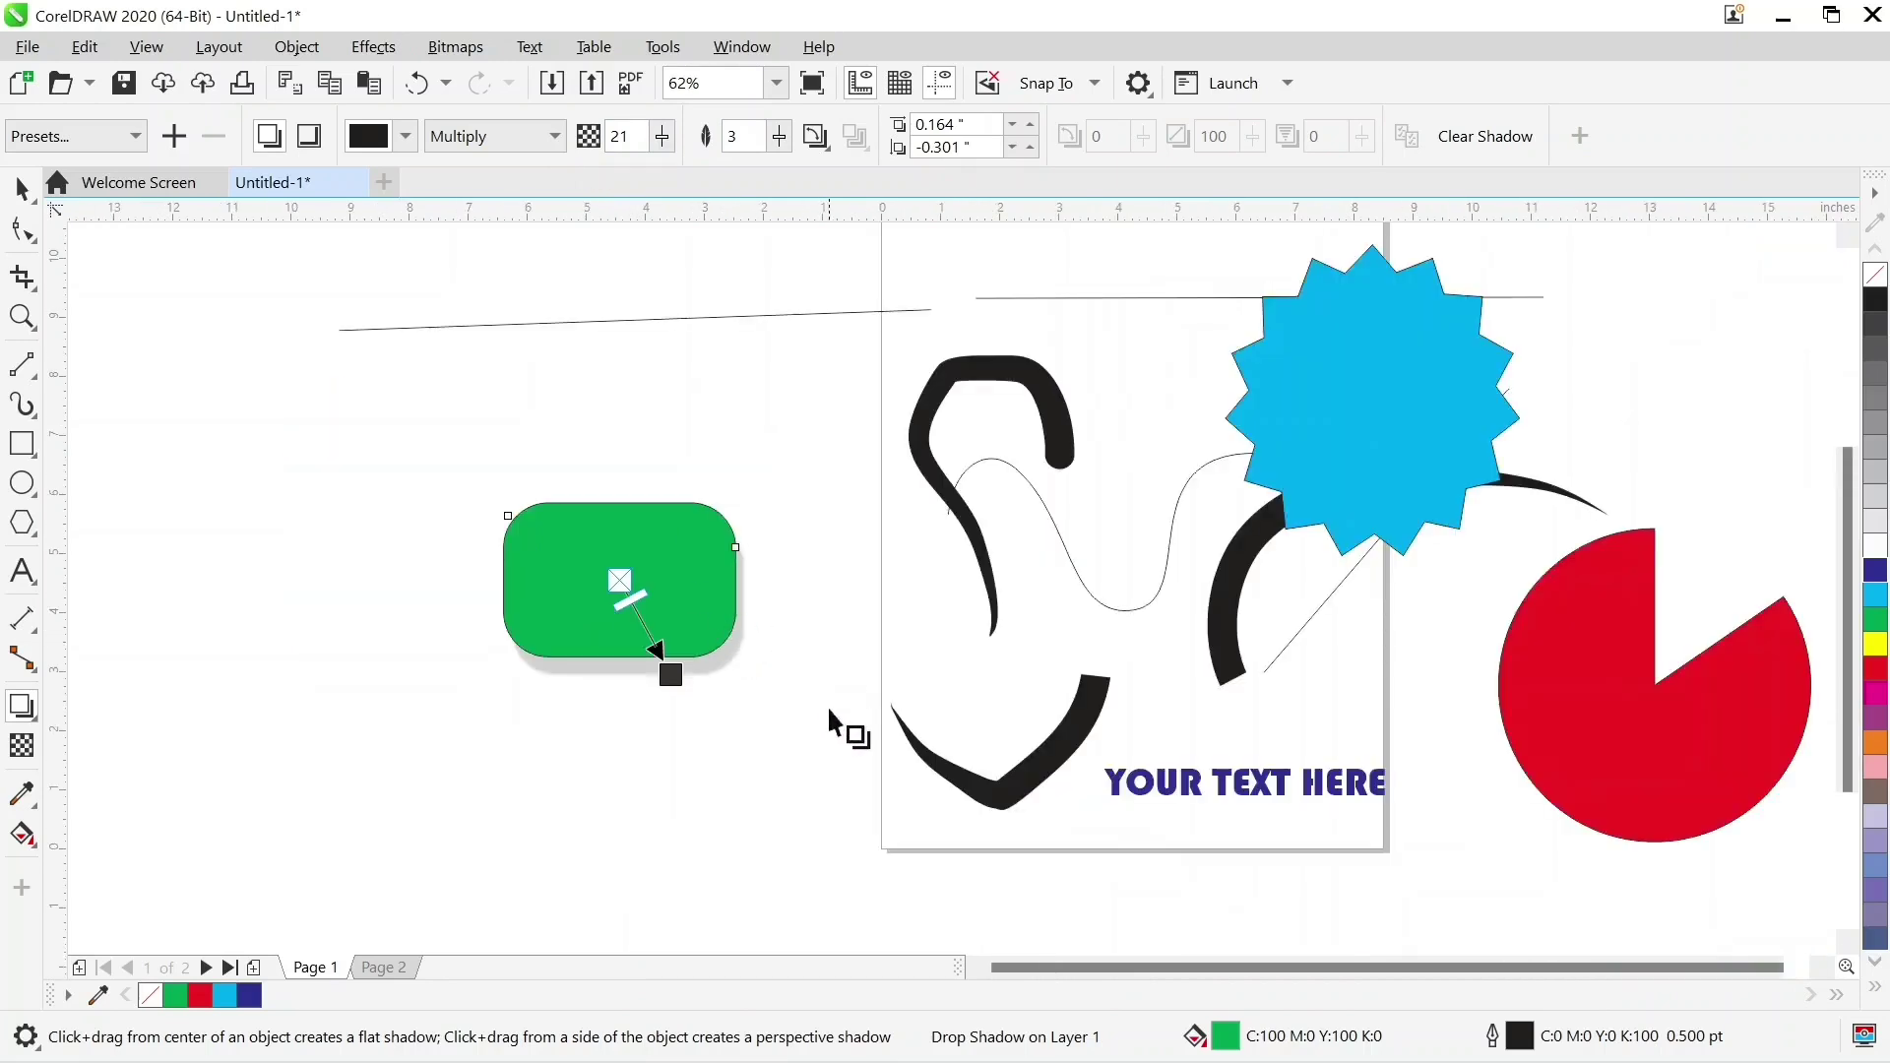
left_click(788, 583)
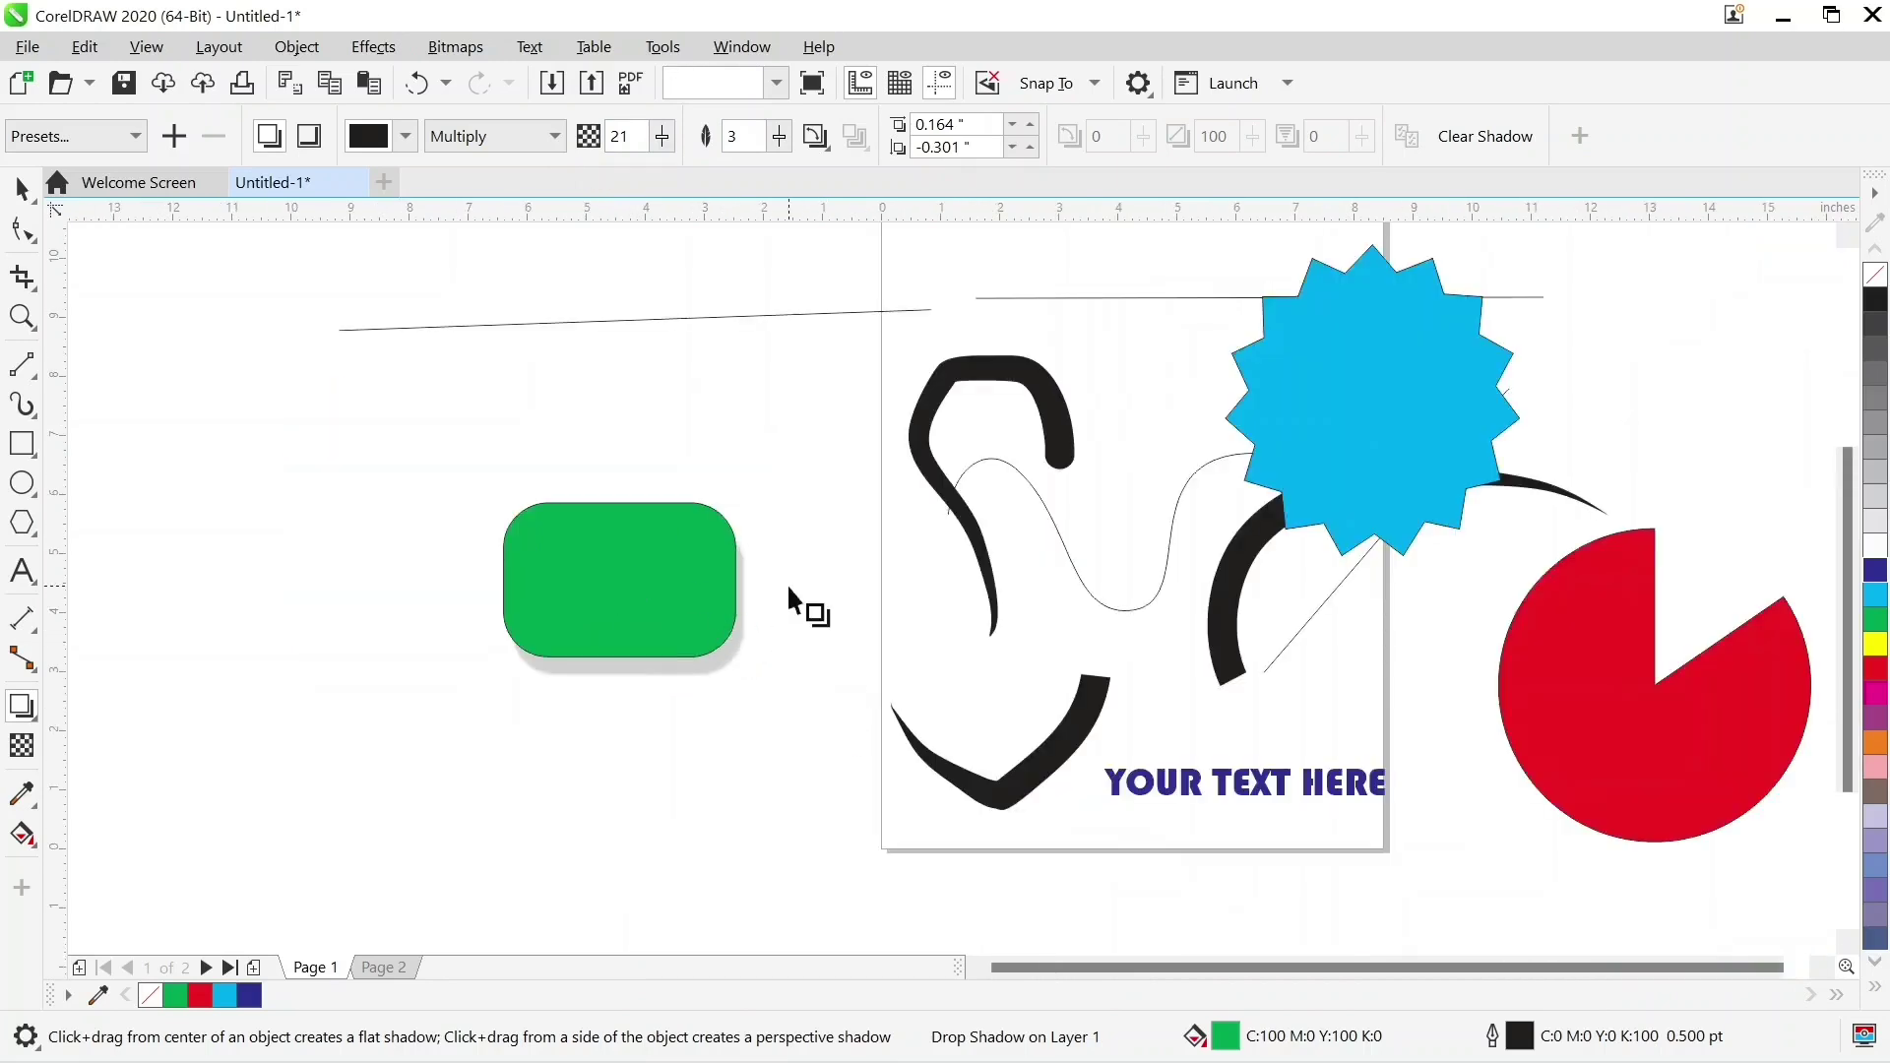
Apply a fading transparency across the blue star and adjust its end points
left_click(25, 751)
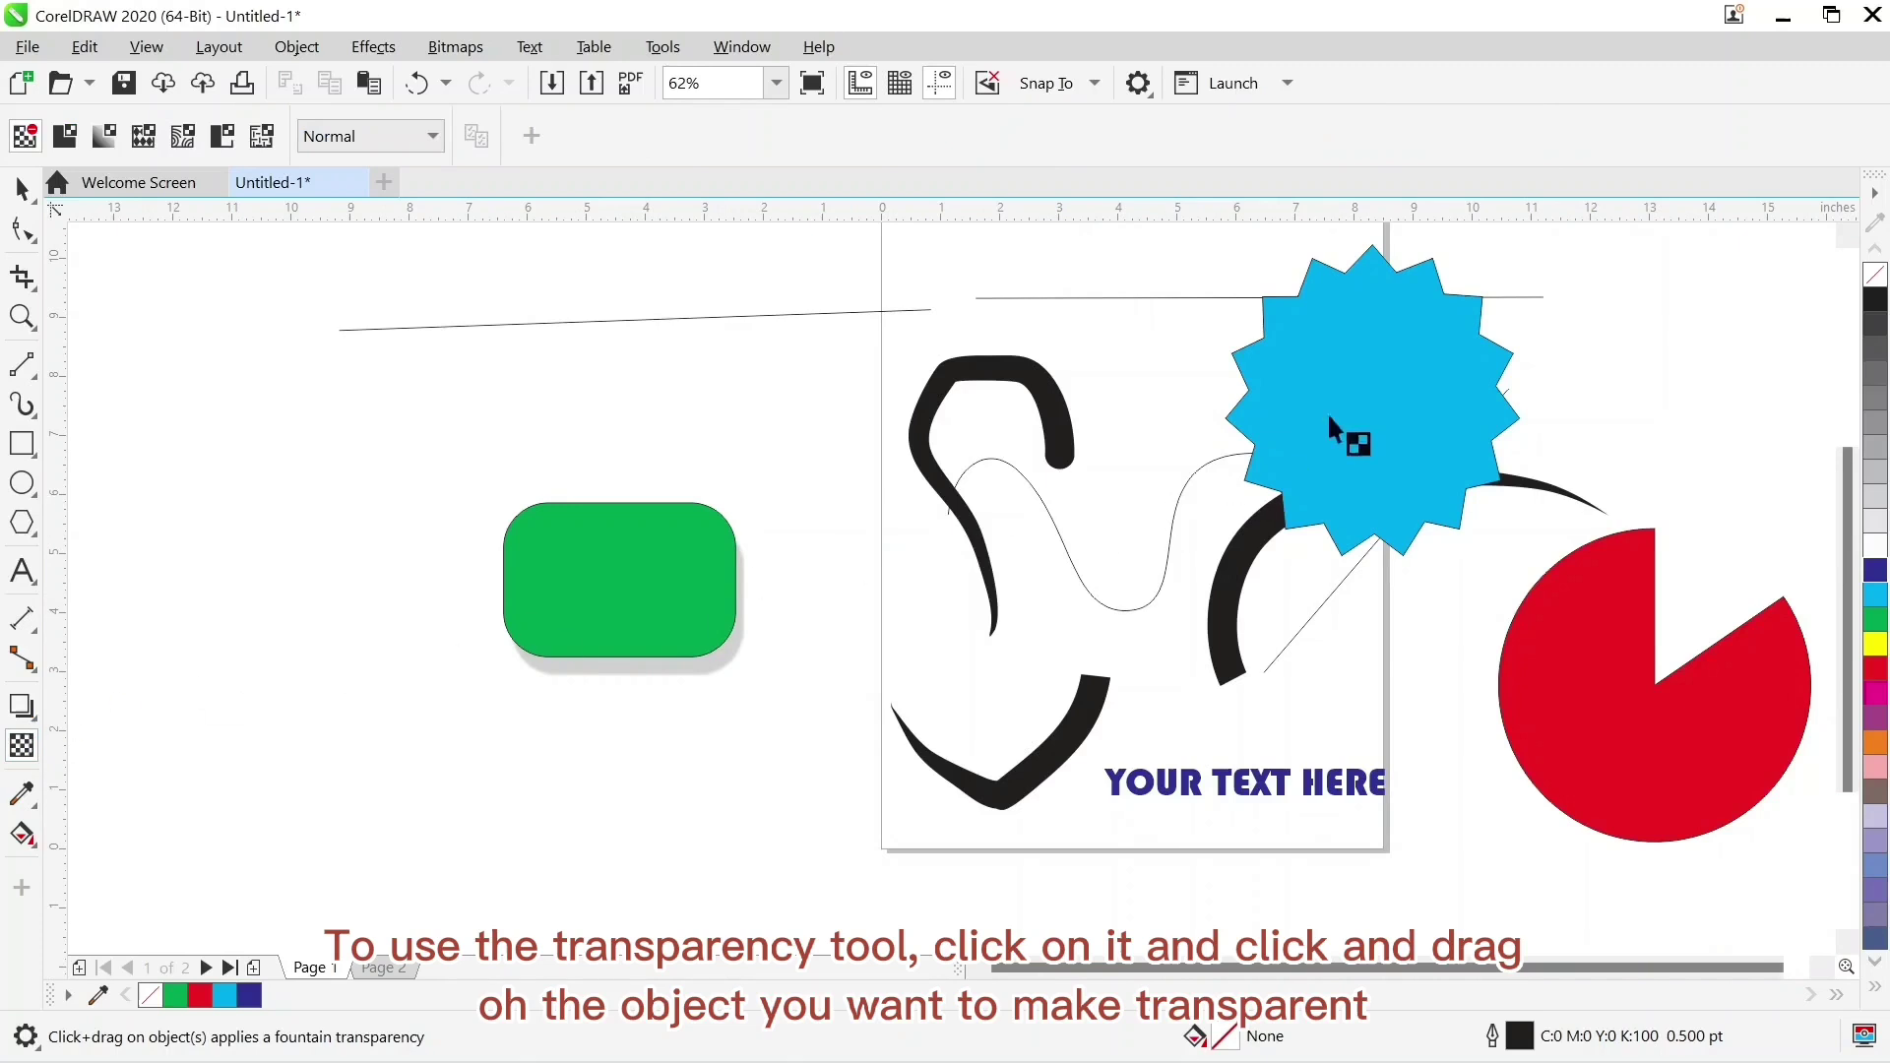
left_click(1388, 394)
left_click_drag(1418, 383, 1194, 485)
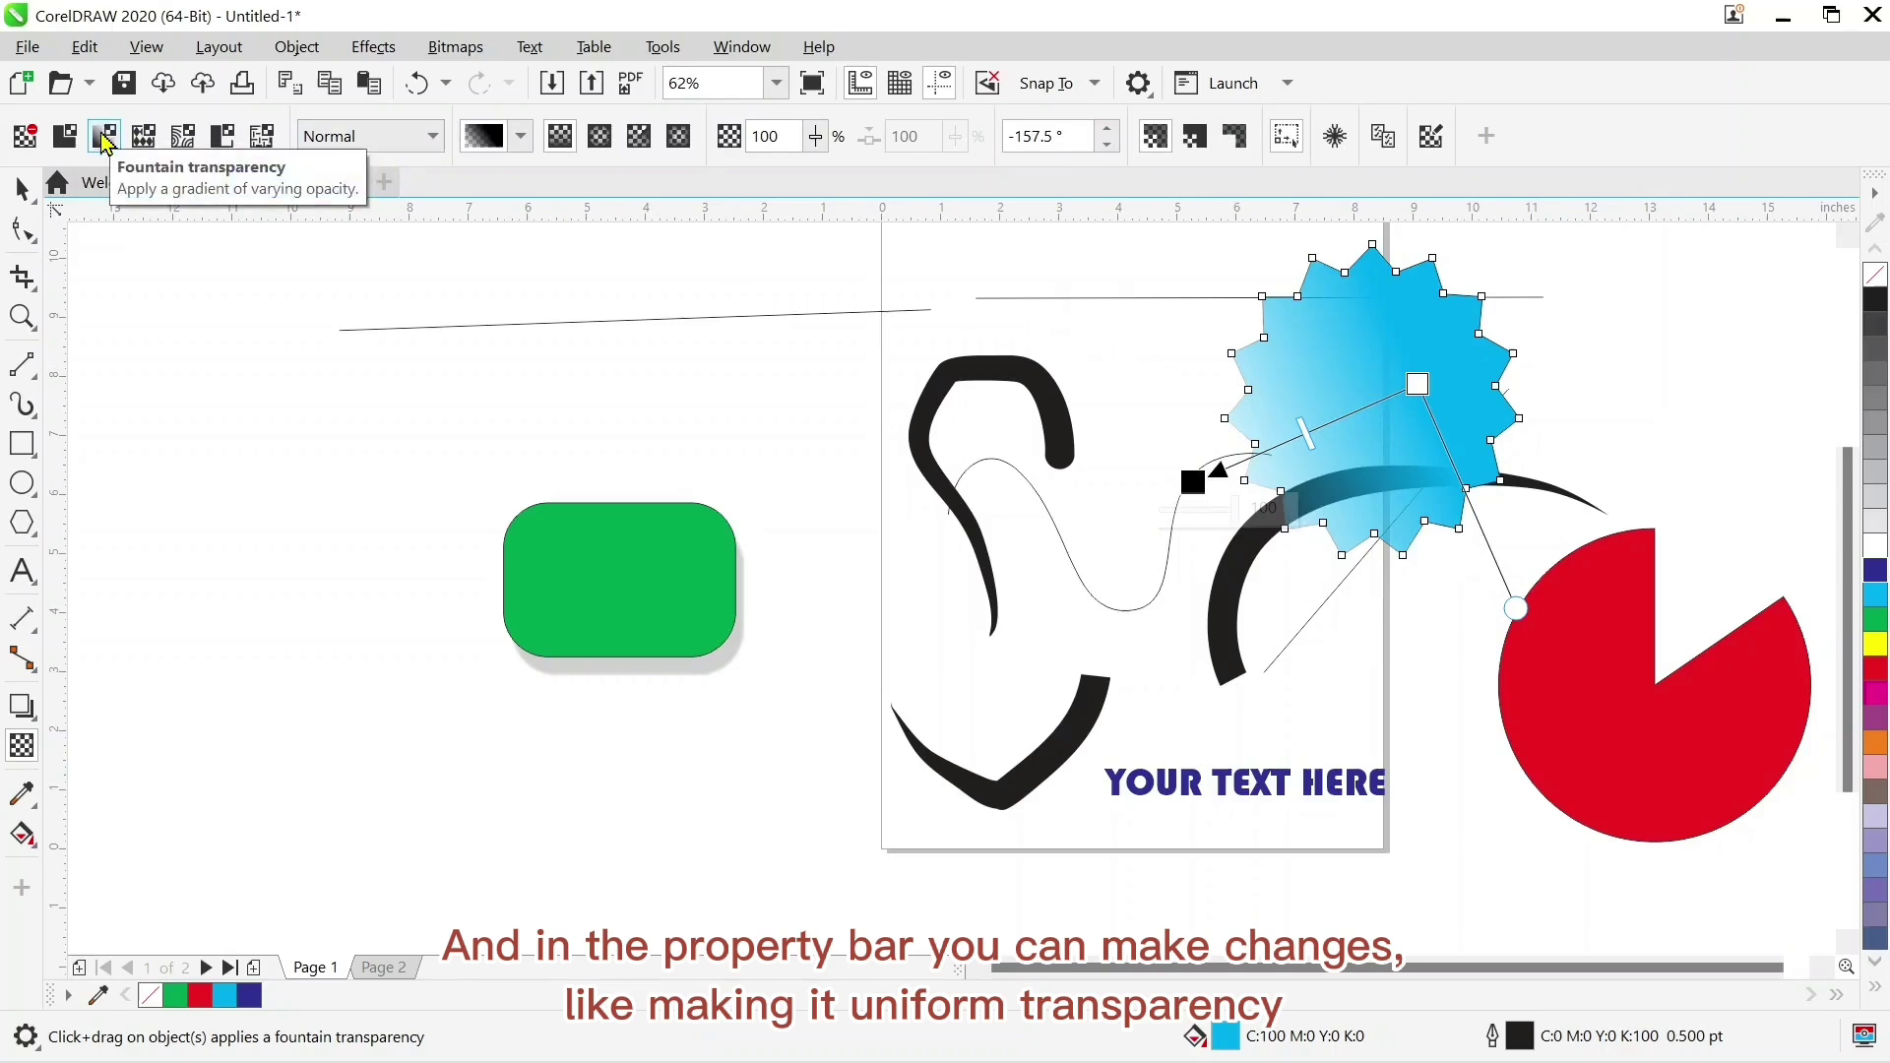
left_click_drag(1516, 608, 1378, 515)
left_click_drag(1209, 477, 1257, 426)
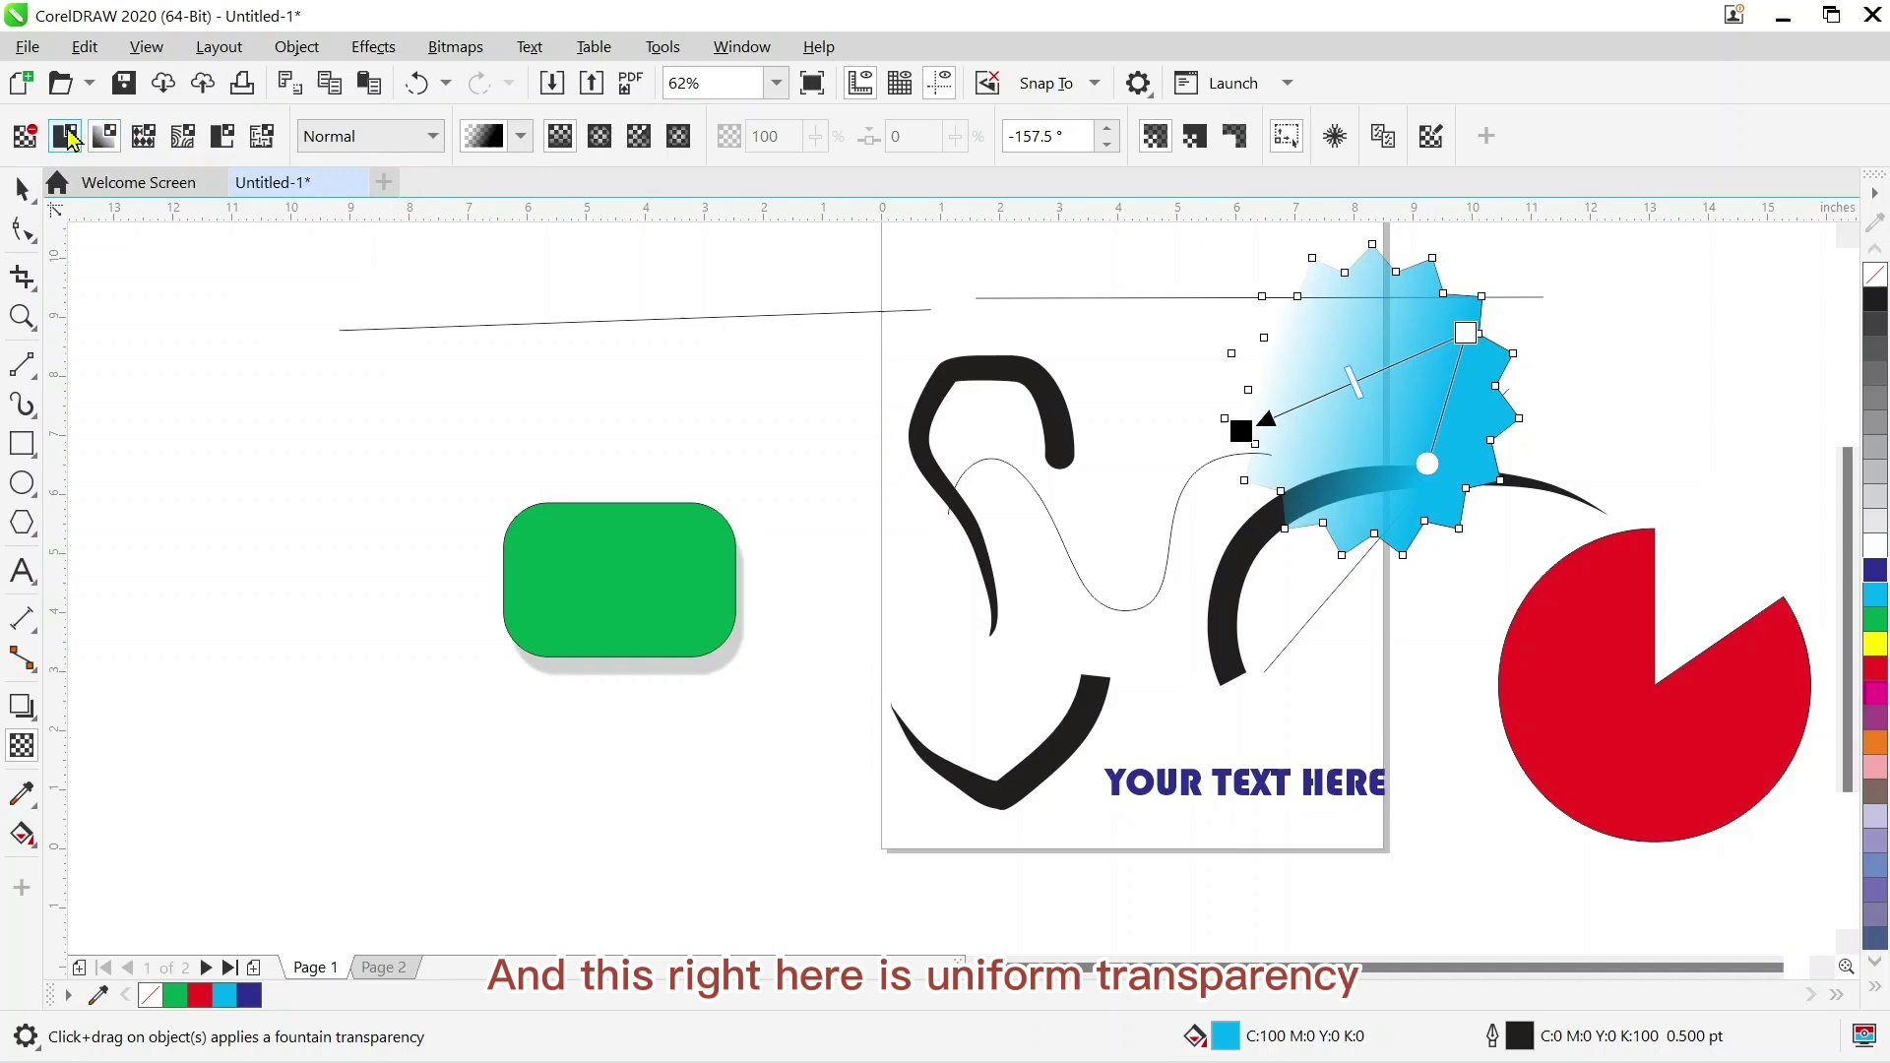
Switch the star to uniform transparency with a value of 85
left_click(64, 139)
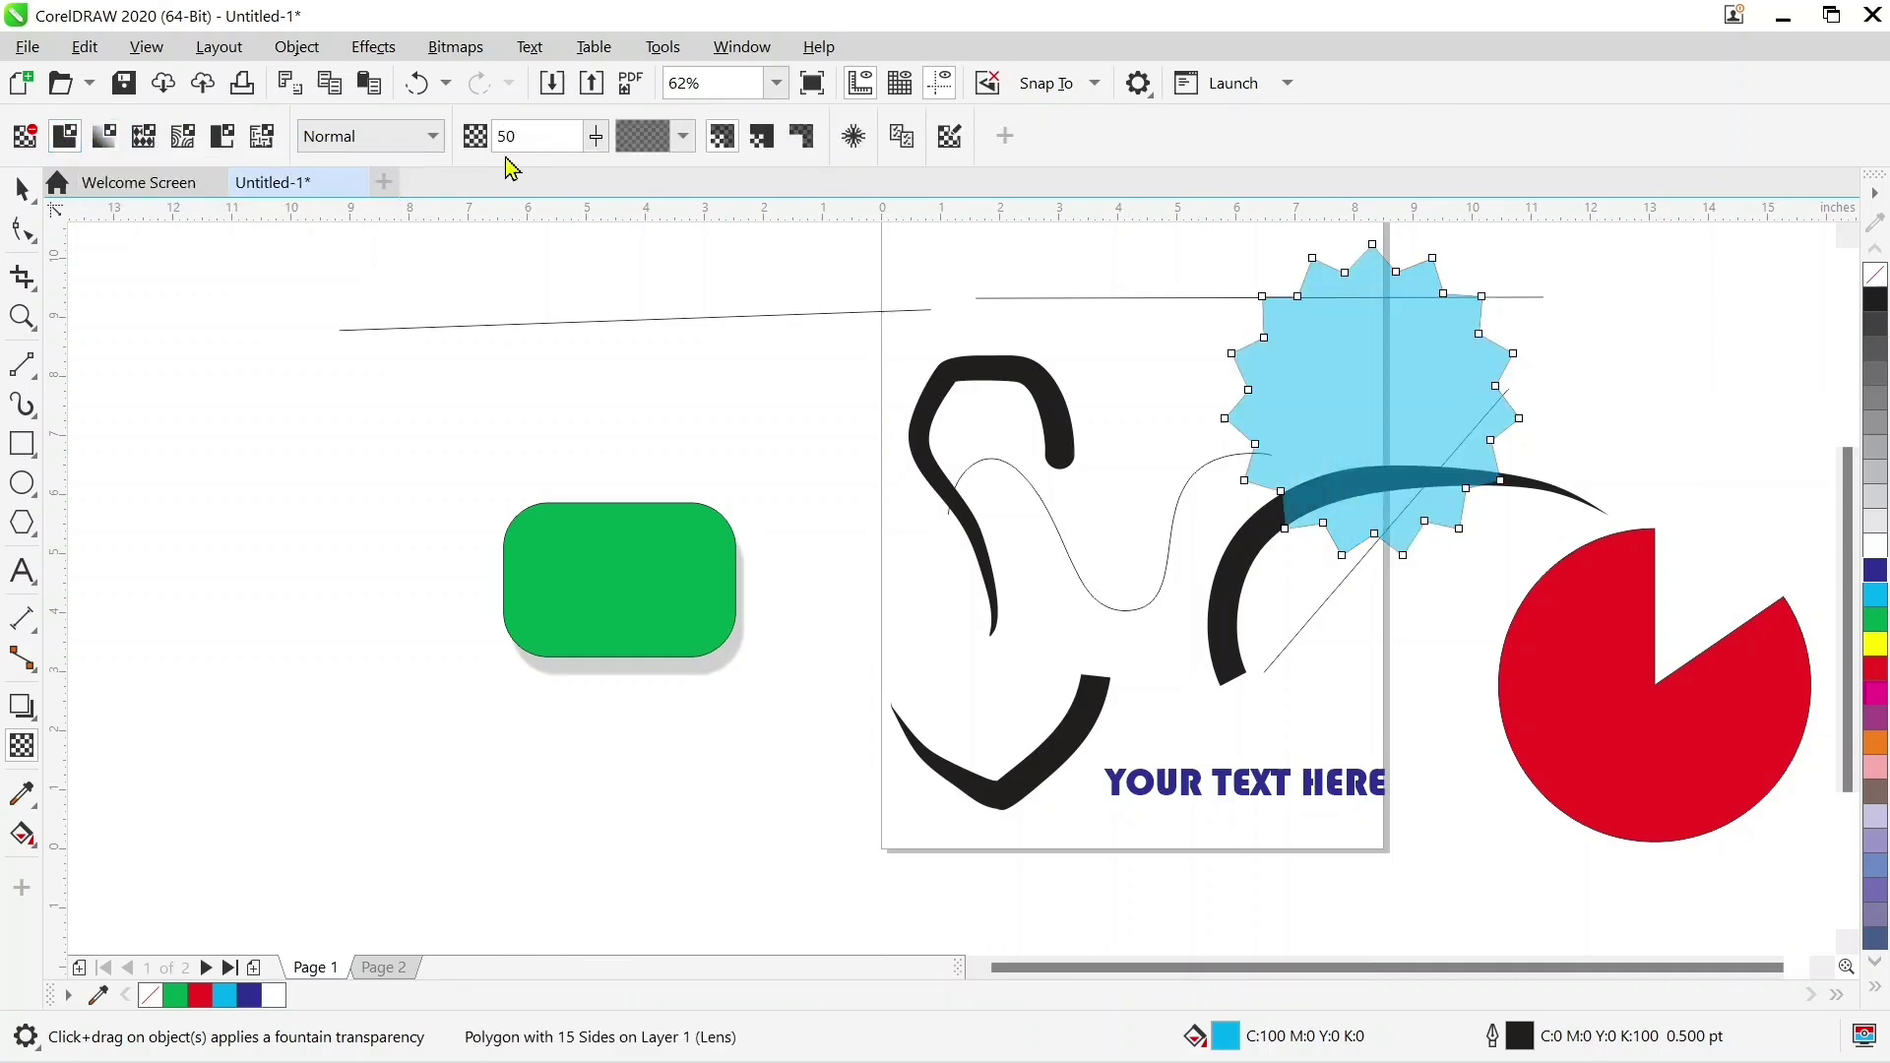
left_click(596, 137)
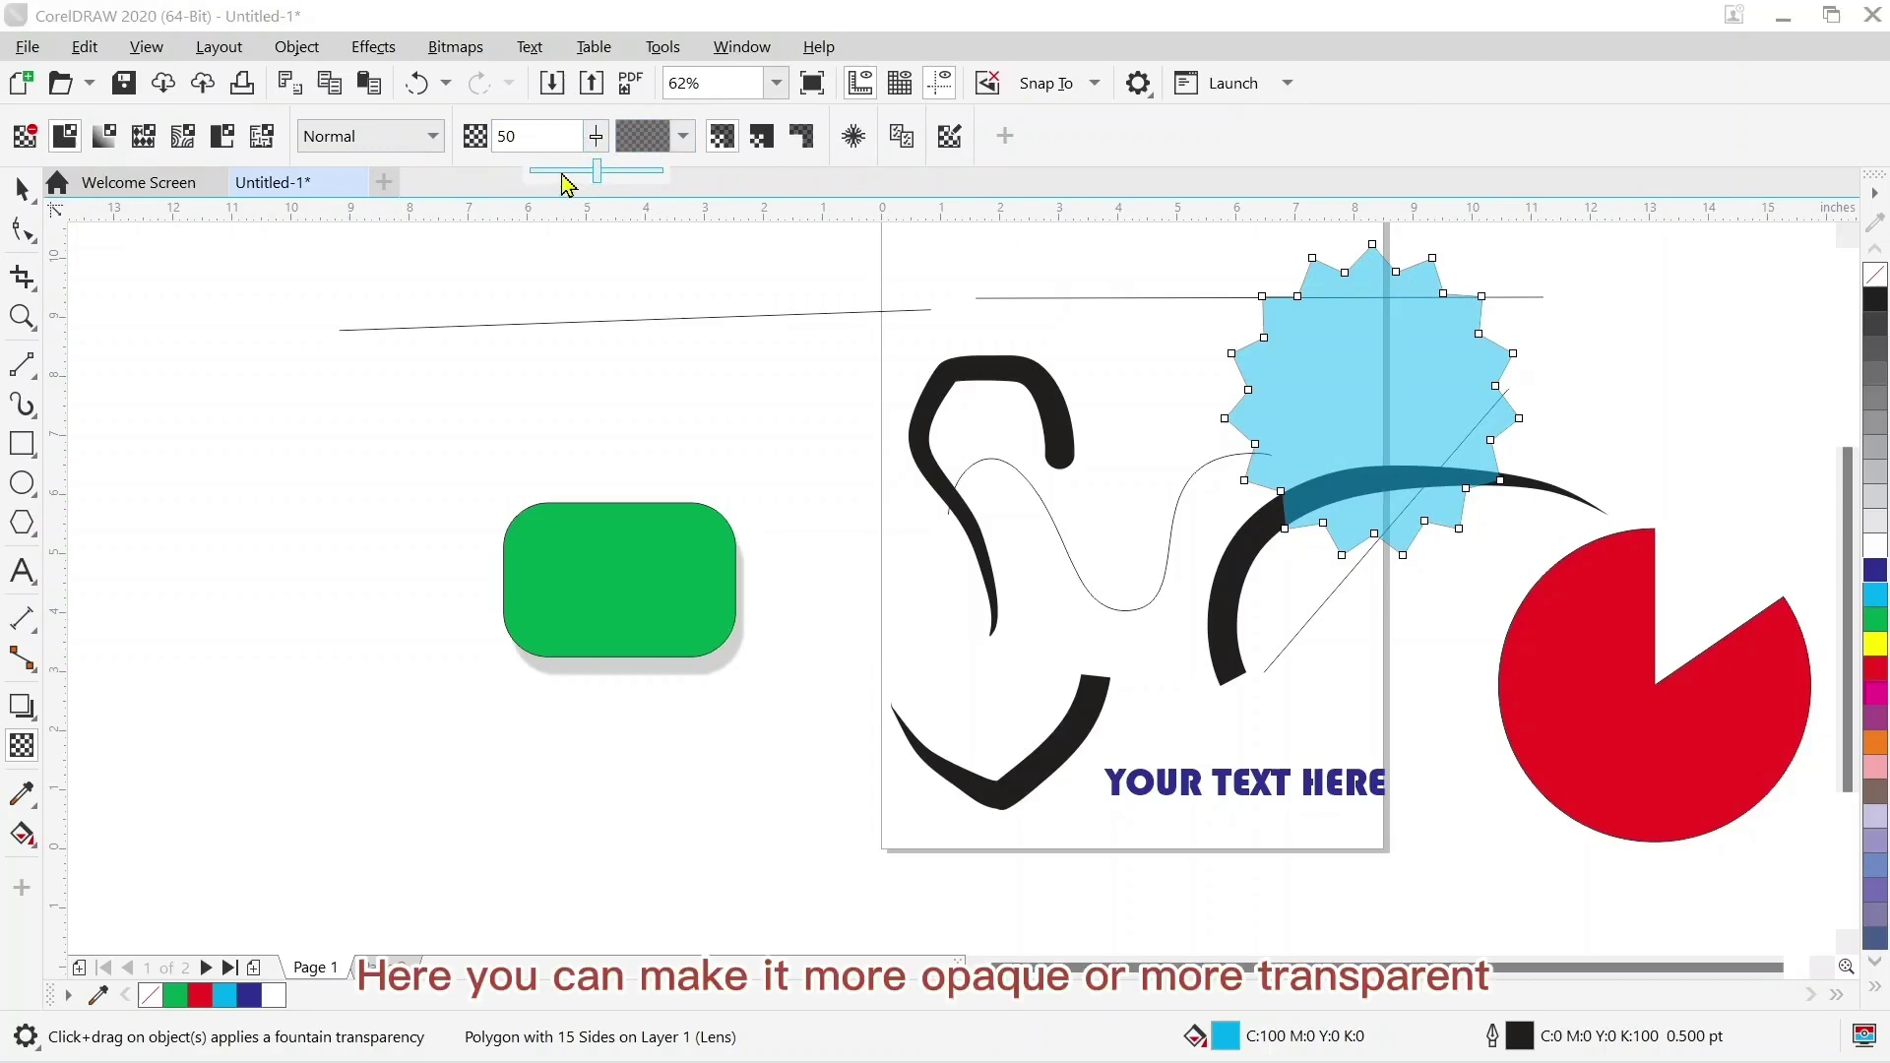
left_click(564, 173)
left_click(594, 139)
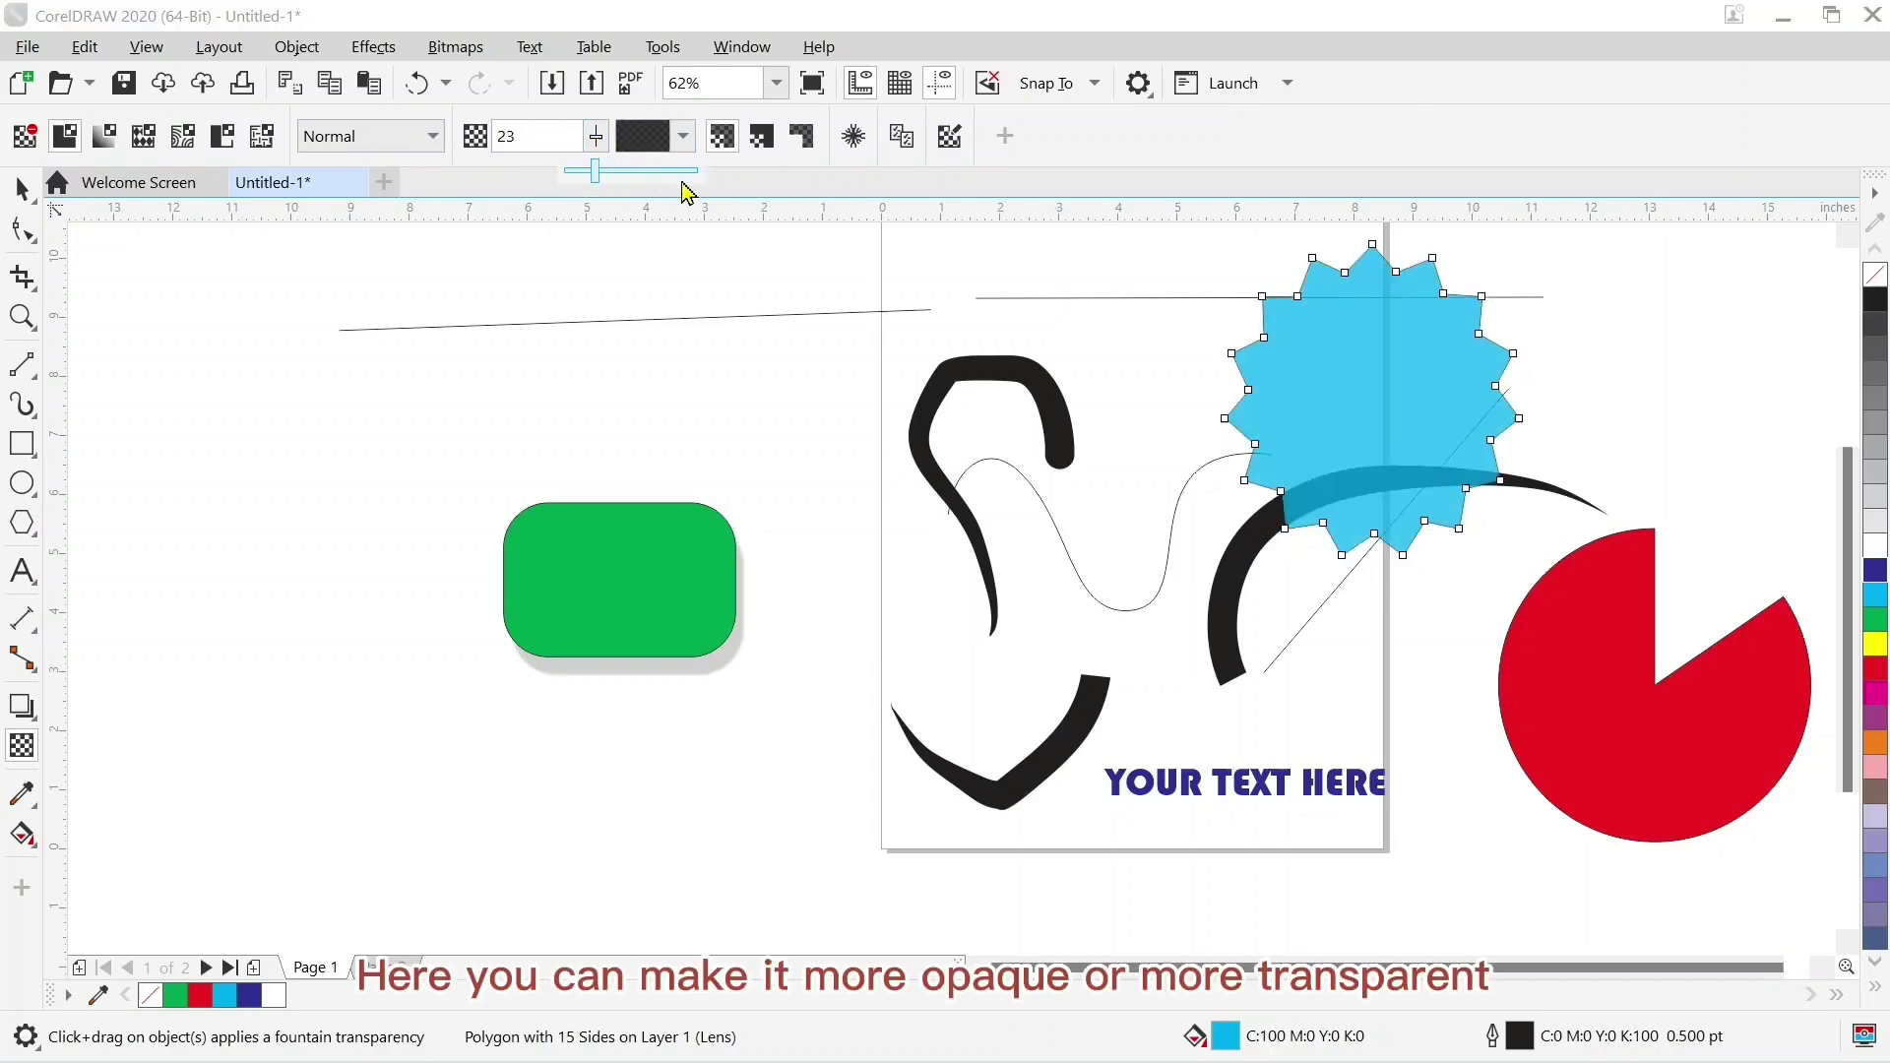
left_click(689, 173)
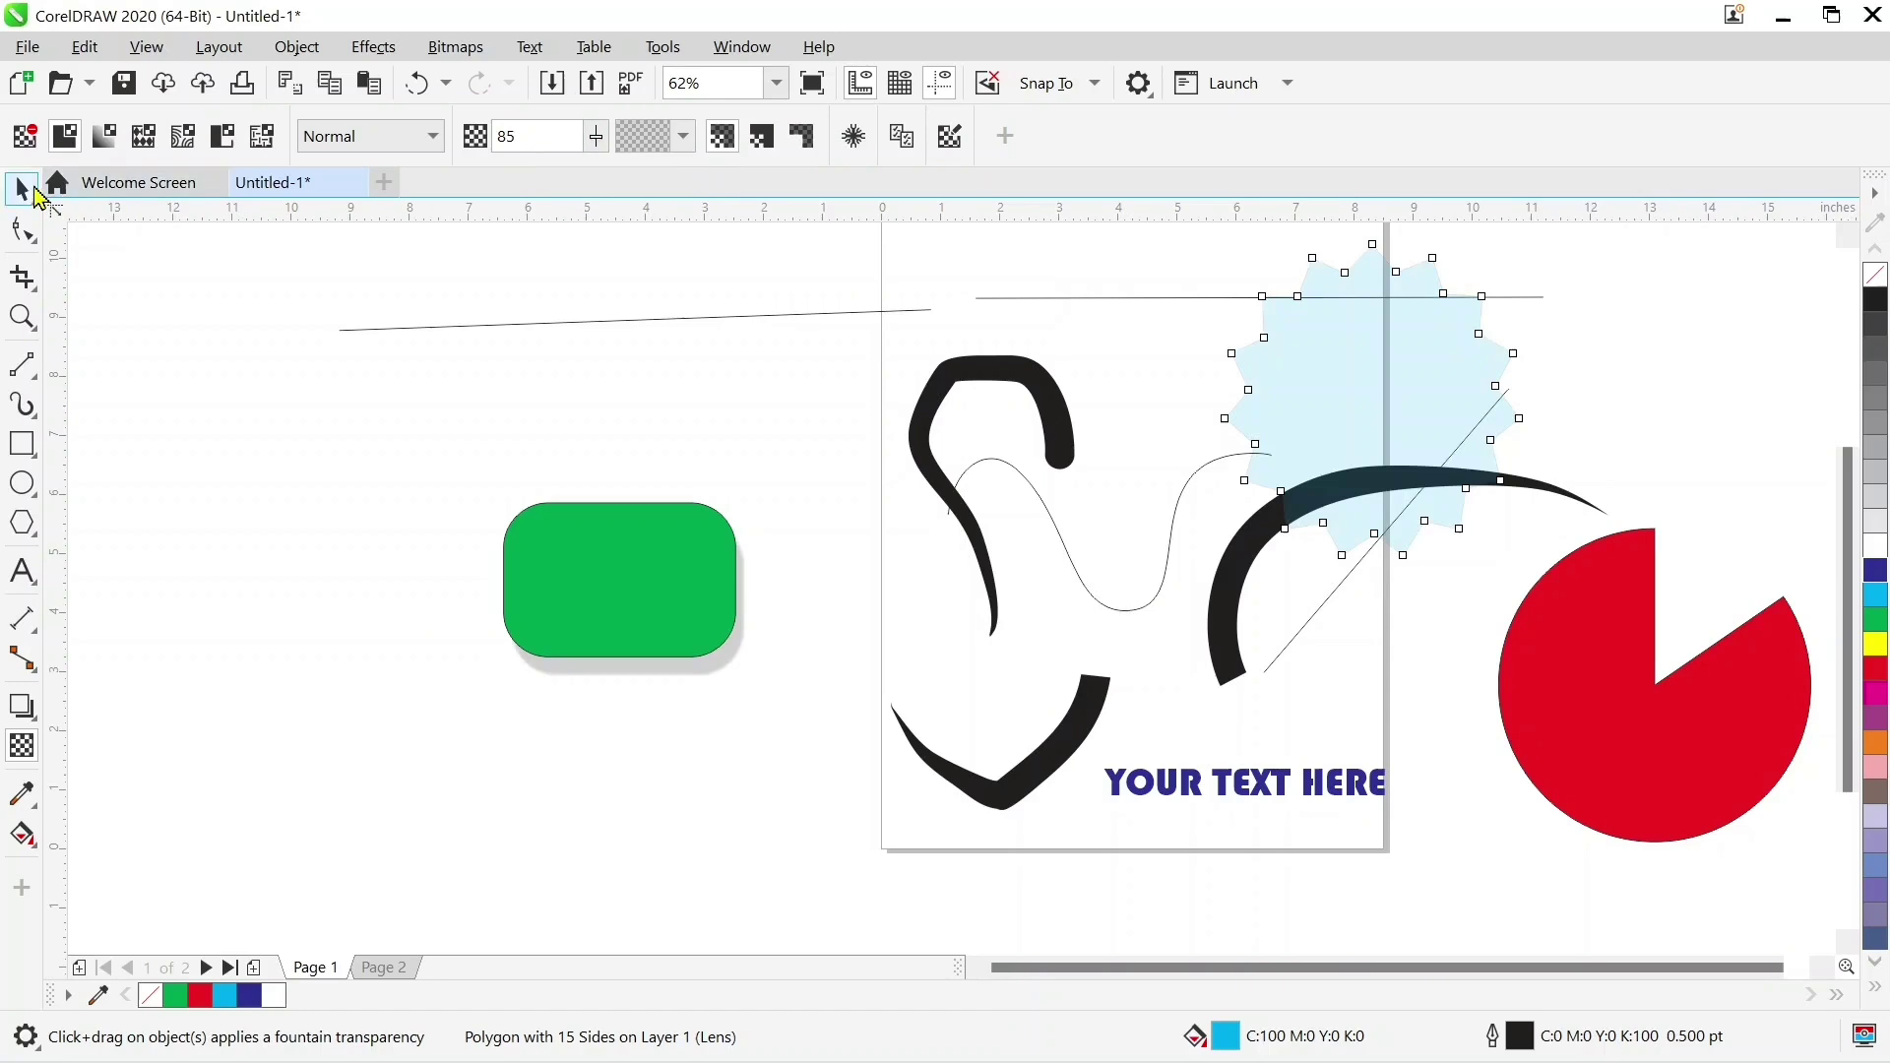
left_click(22, 187)
Fill the red pie shape with the sampled green and tint the star dark blue
left_click(1111, 424)
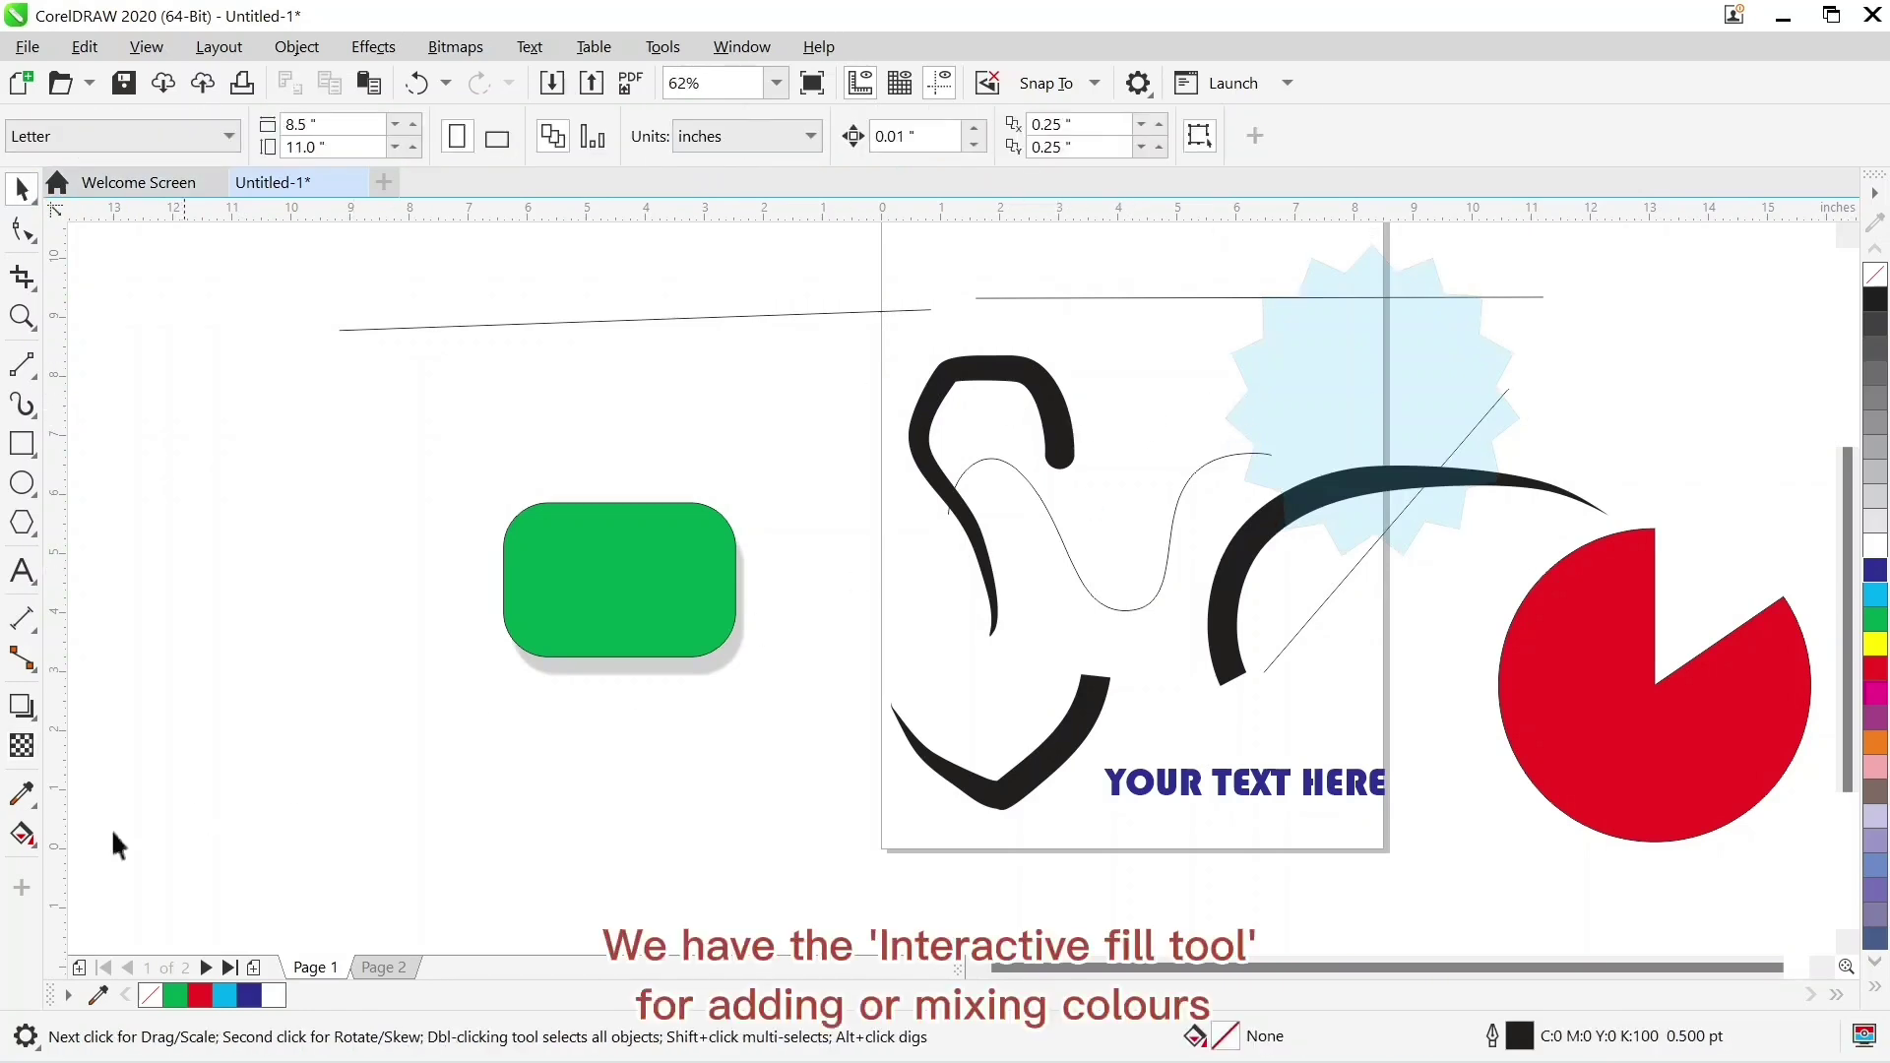
left_click(19, 802)
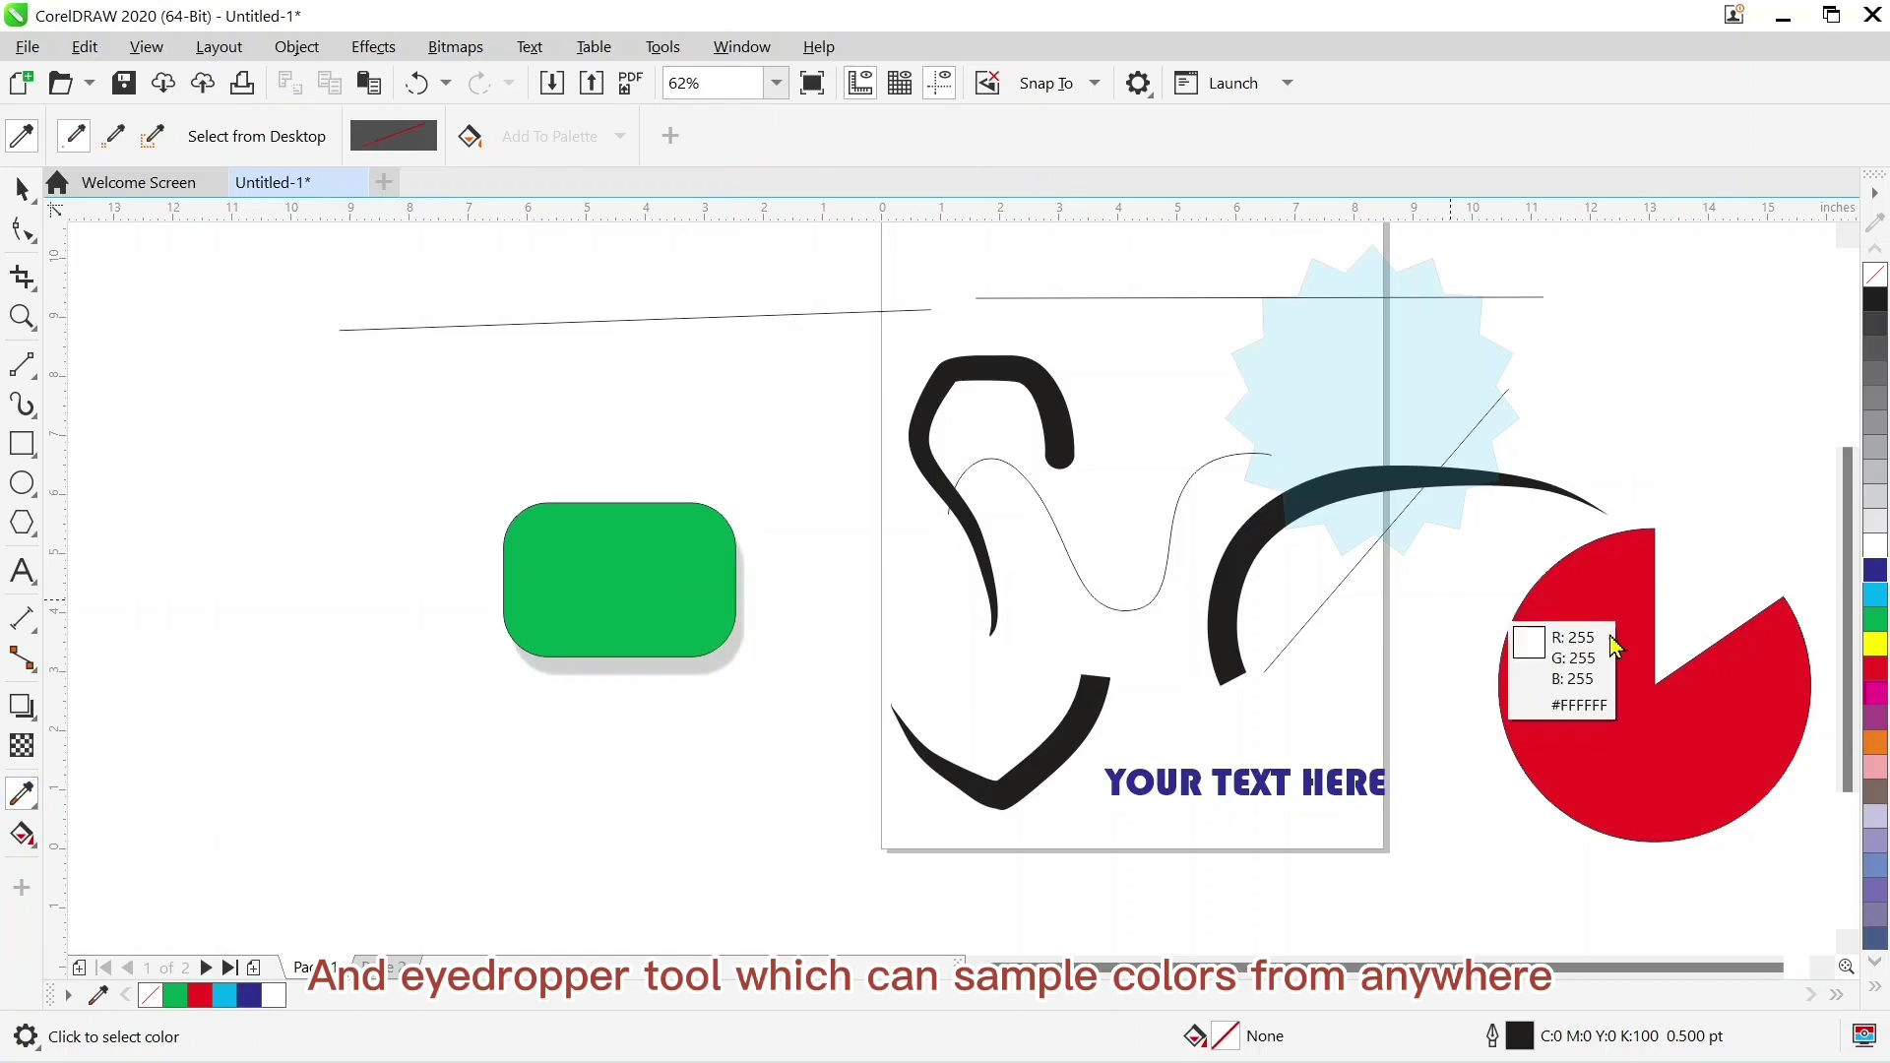
left_click(1689, 706)
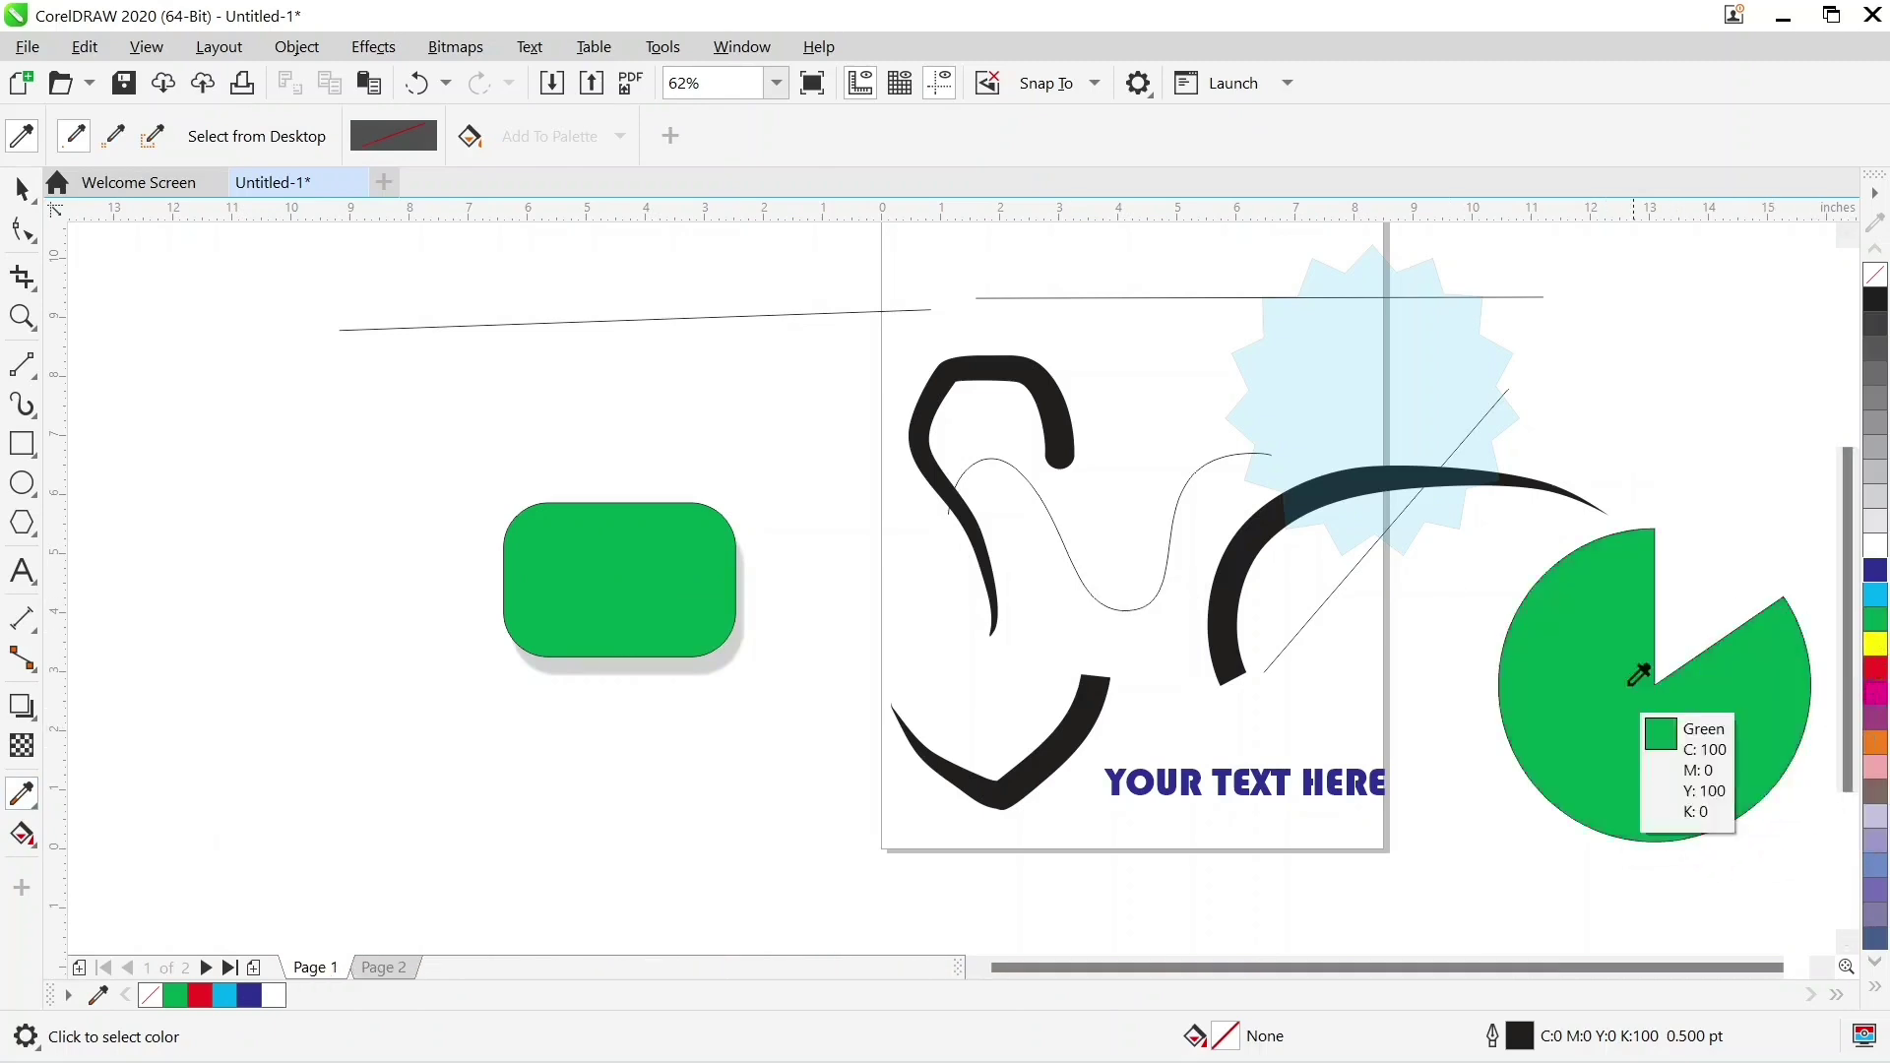
left_click(1876, 573)
left_click(1274, 378)
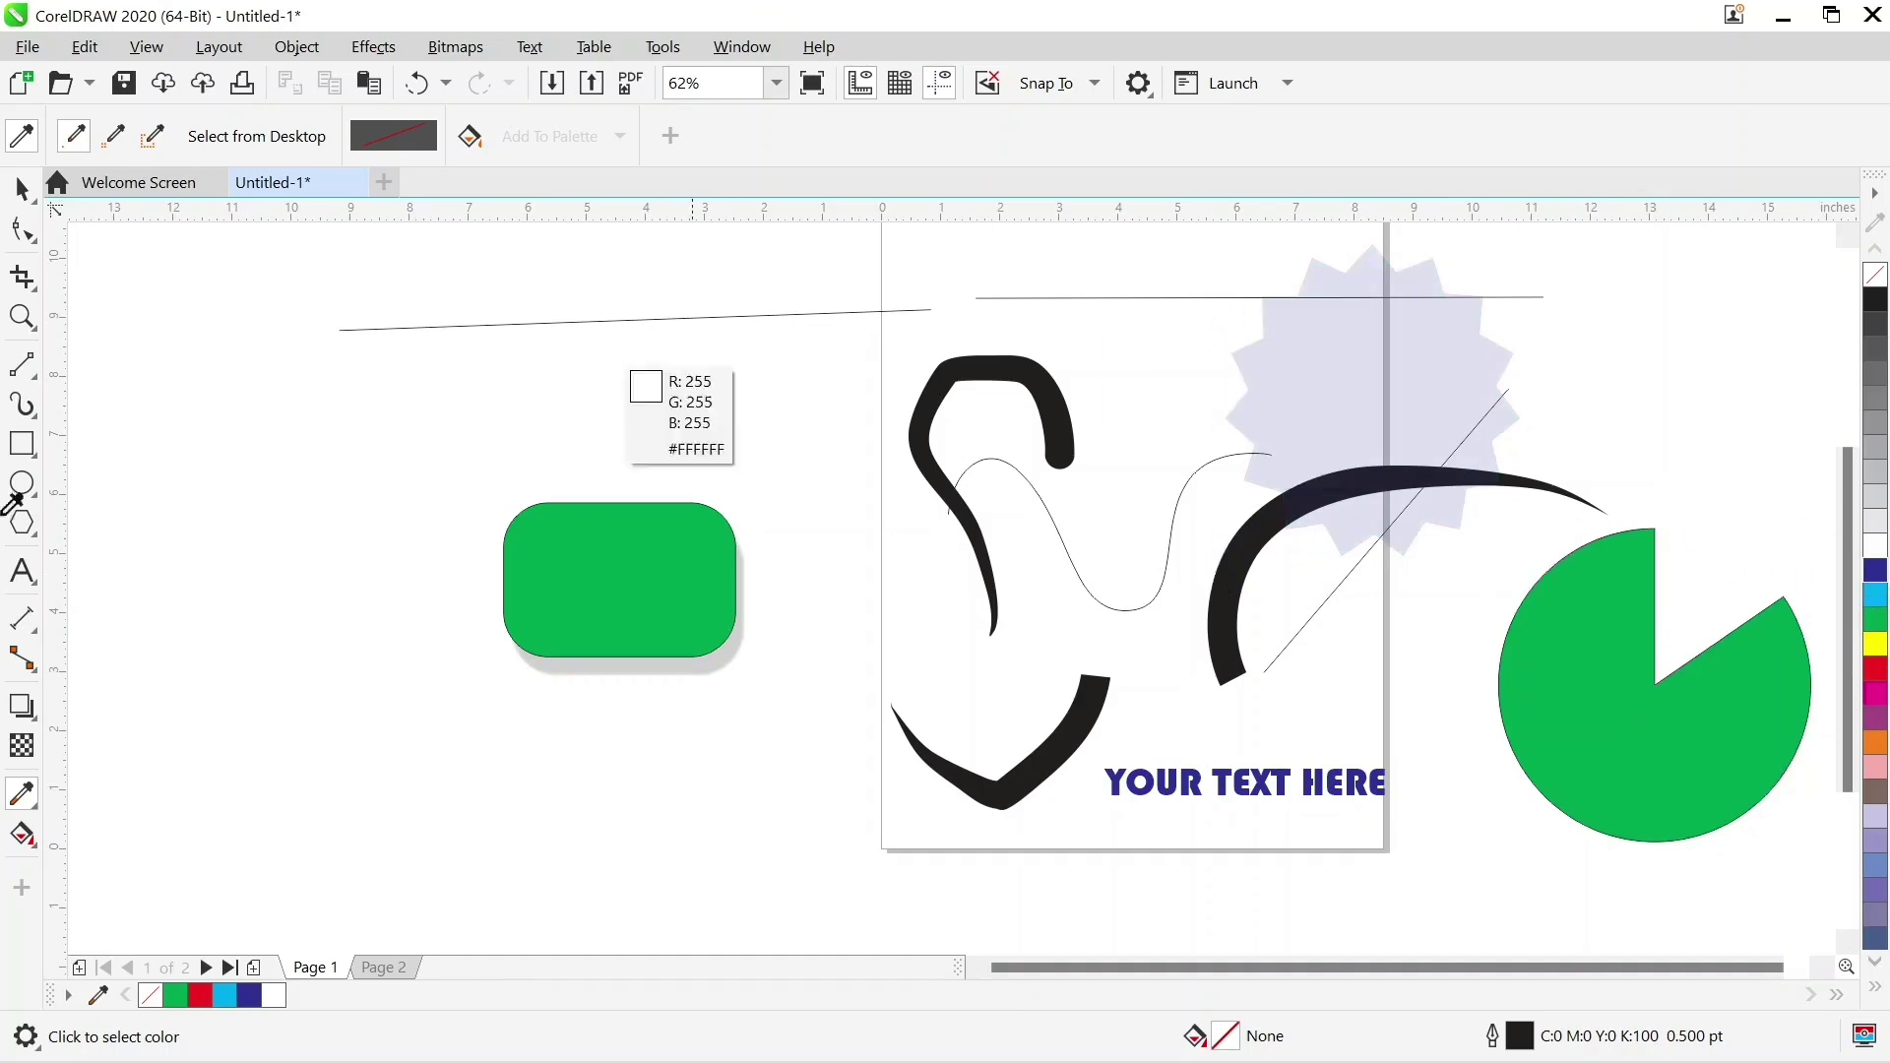
Give the rounded rectangle a fountain fill with a red start colour fading to white
left_click(21, 835)
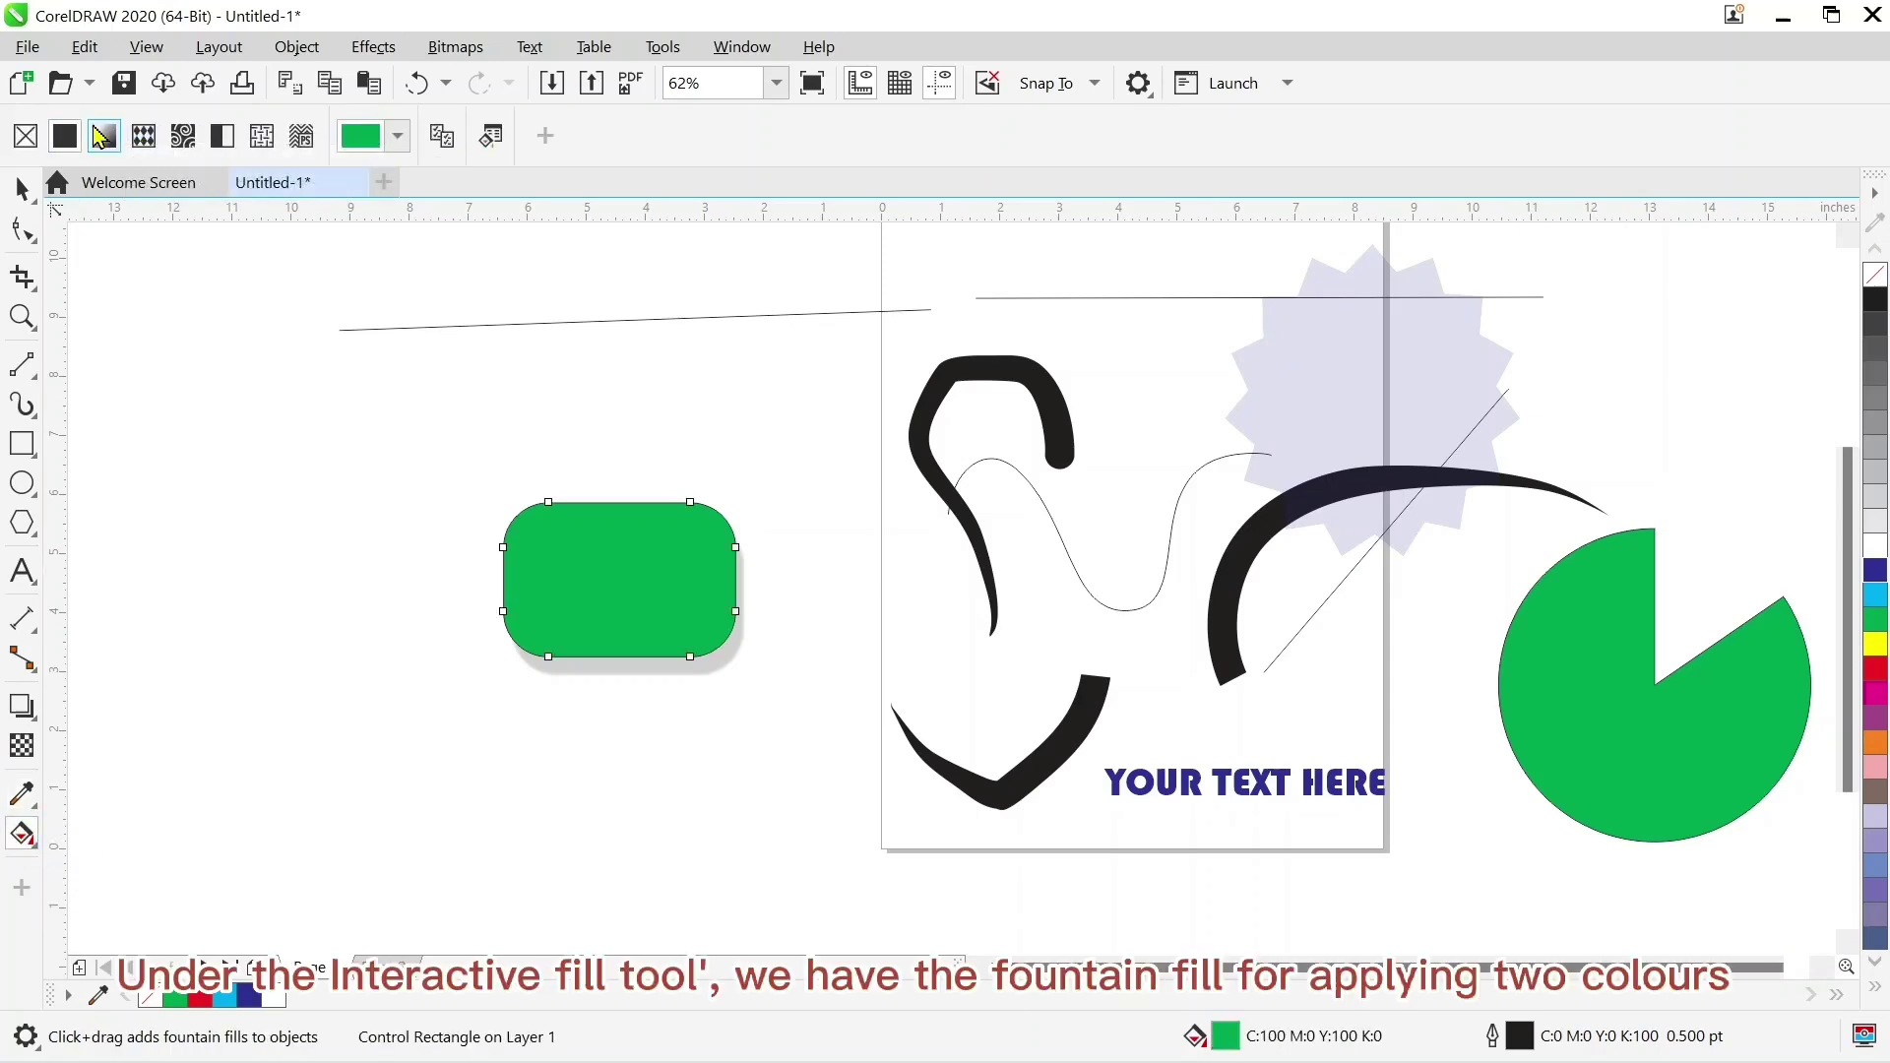
left_click(103, 136)
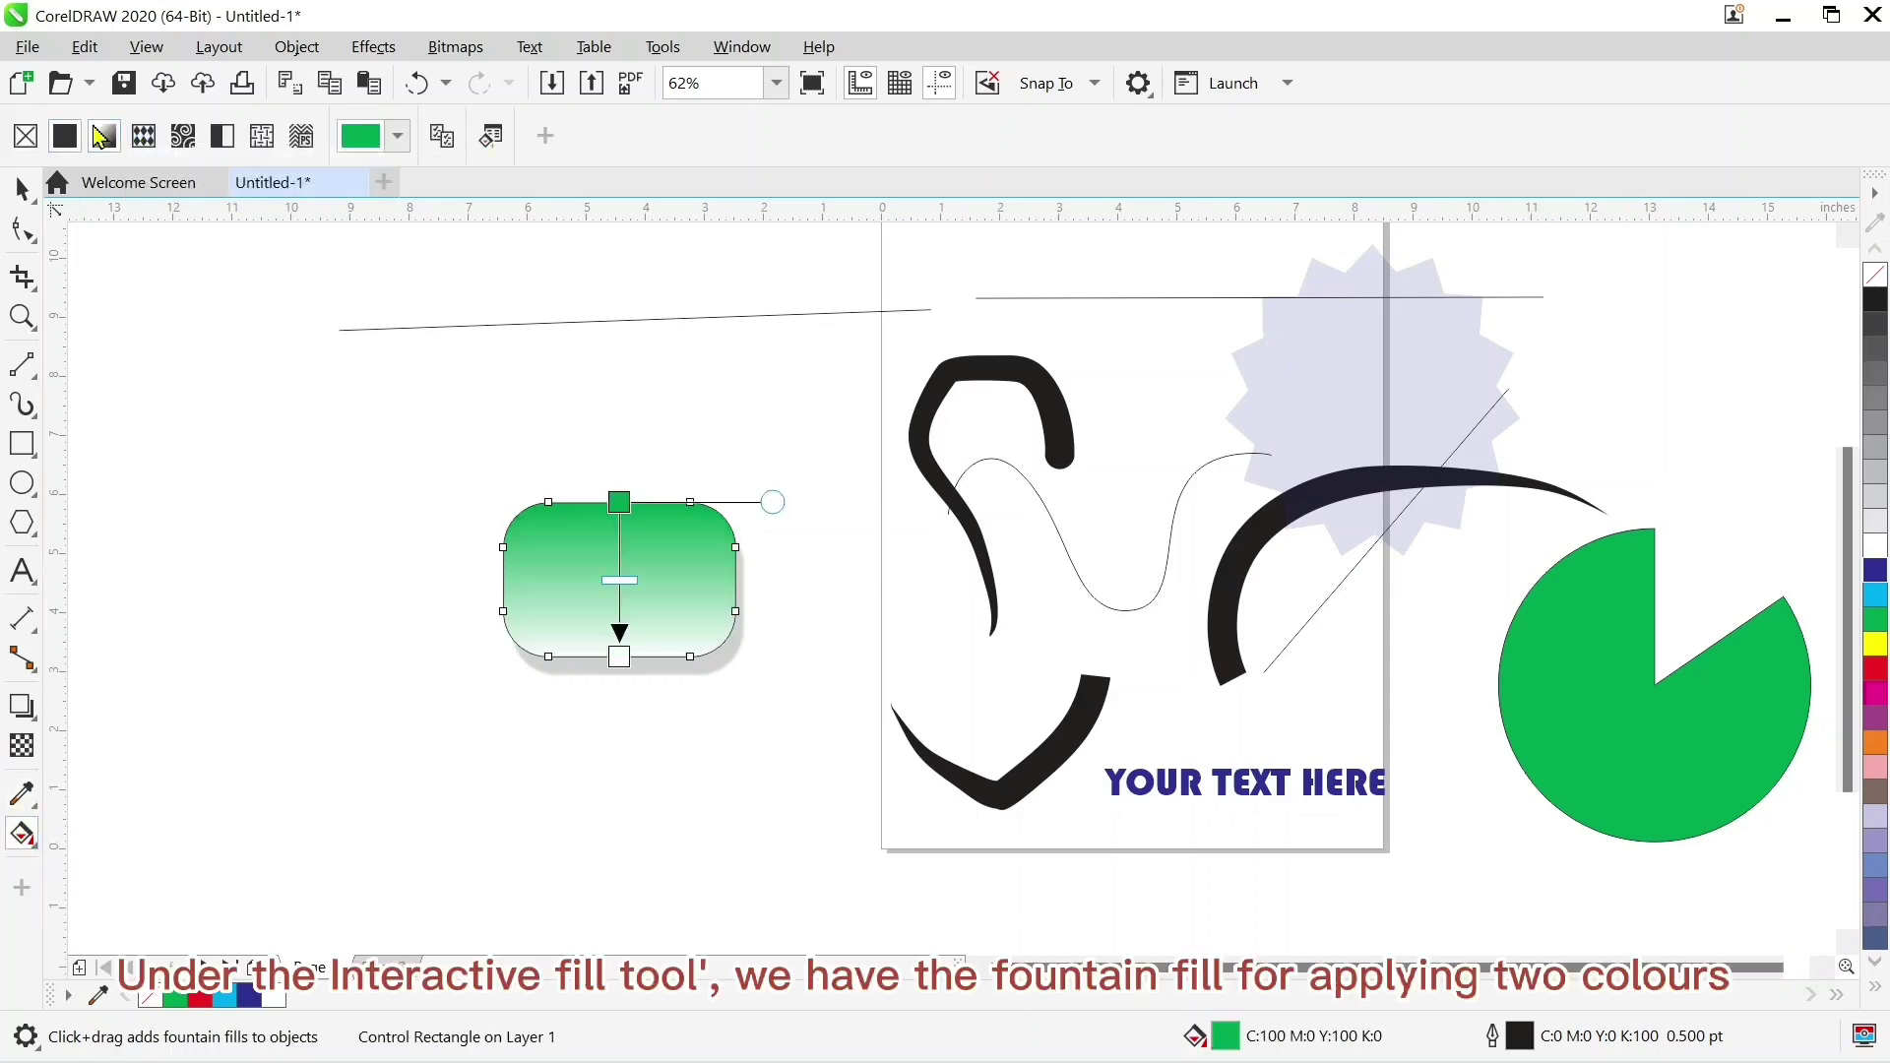
left_click(228, 146)
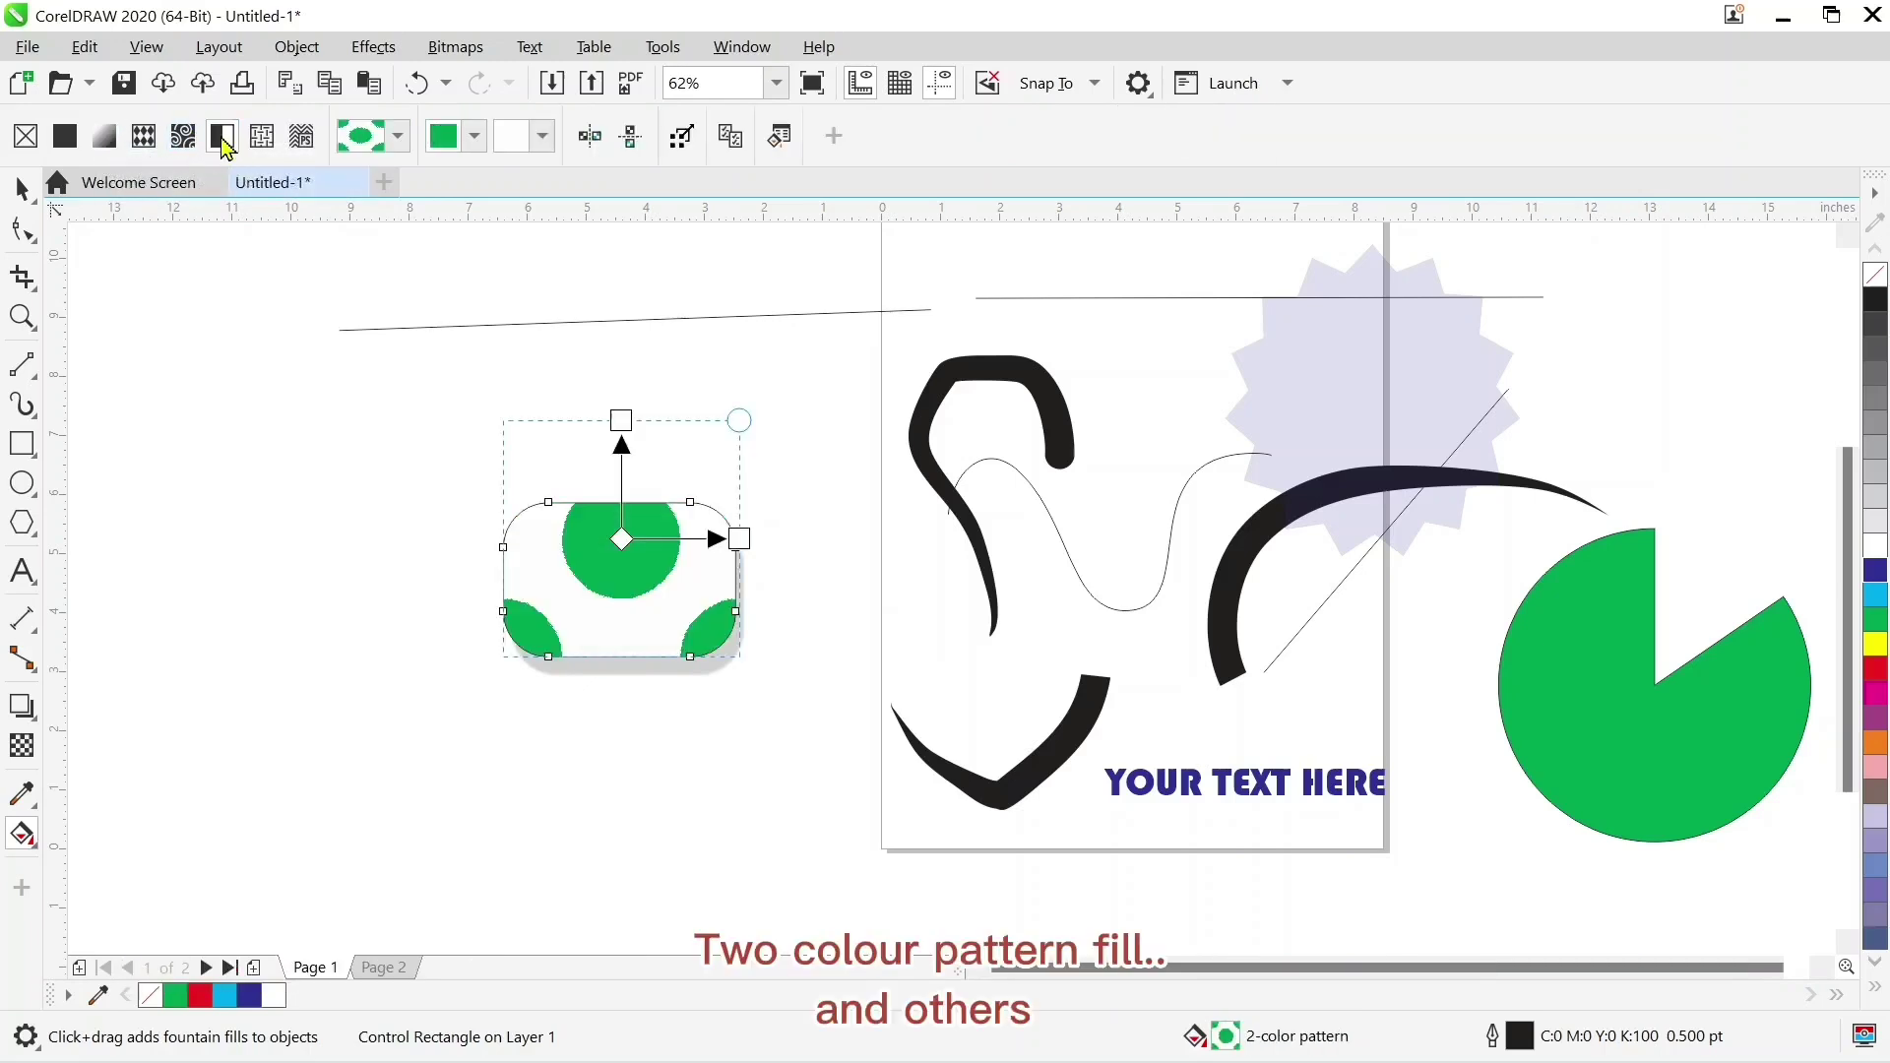
left_click(778, 139)
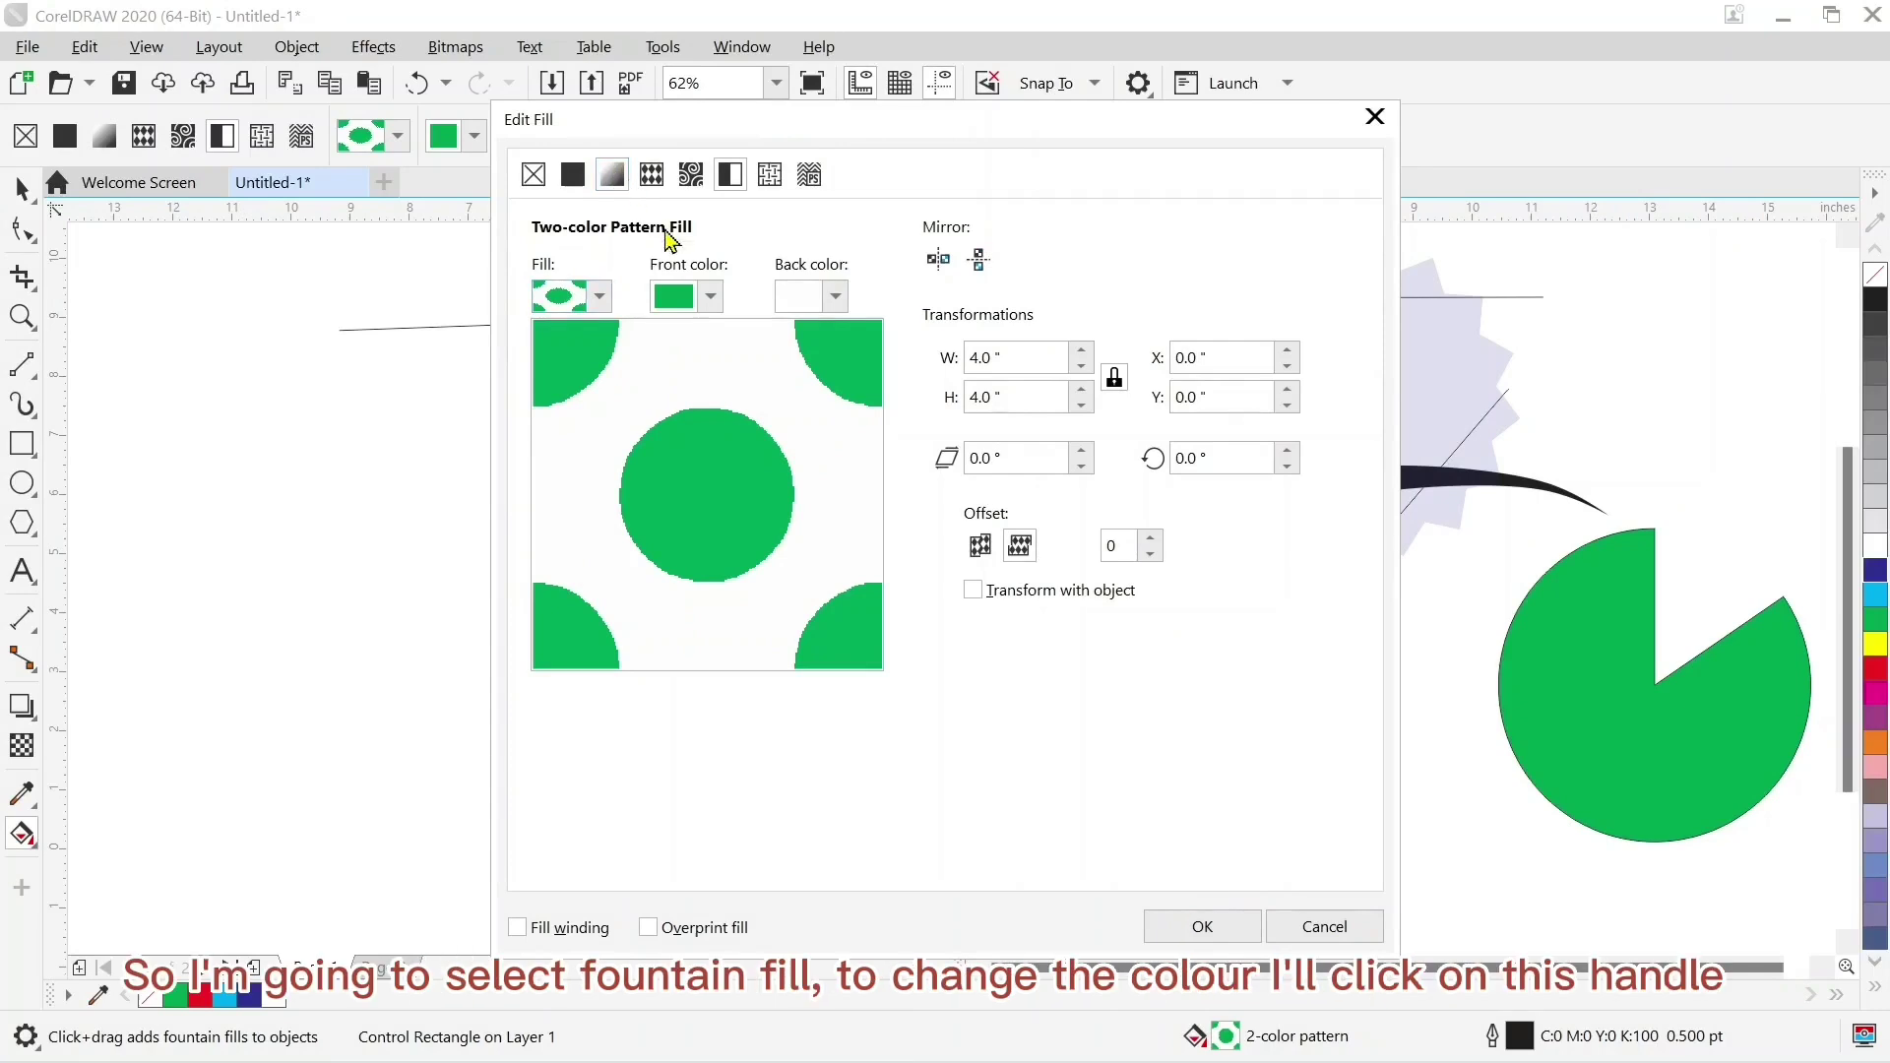
left_click(614, 176)
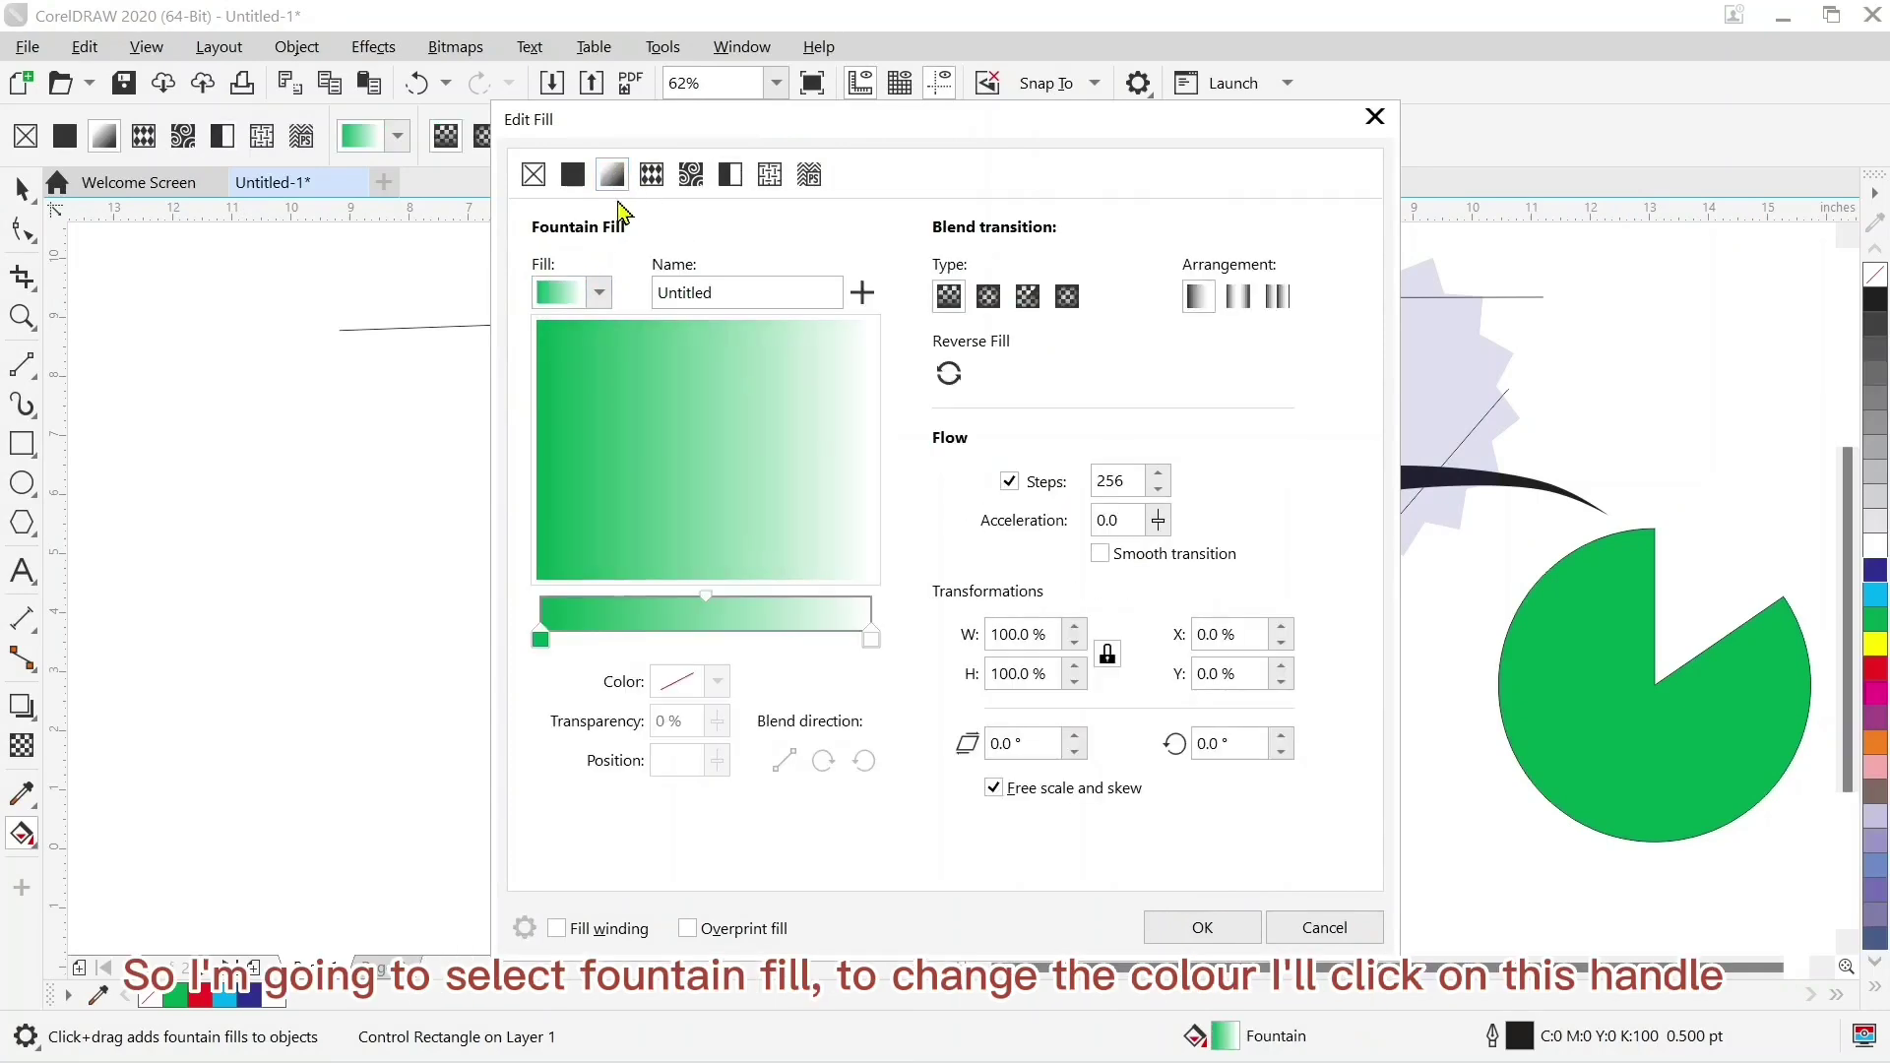
left_click(541, 638)
left_click(718, 682)
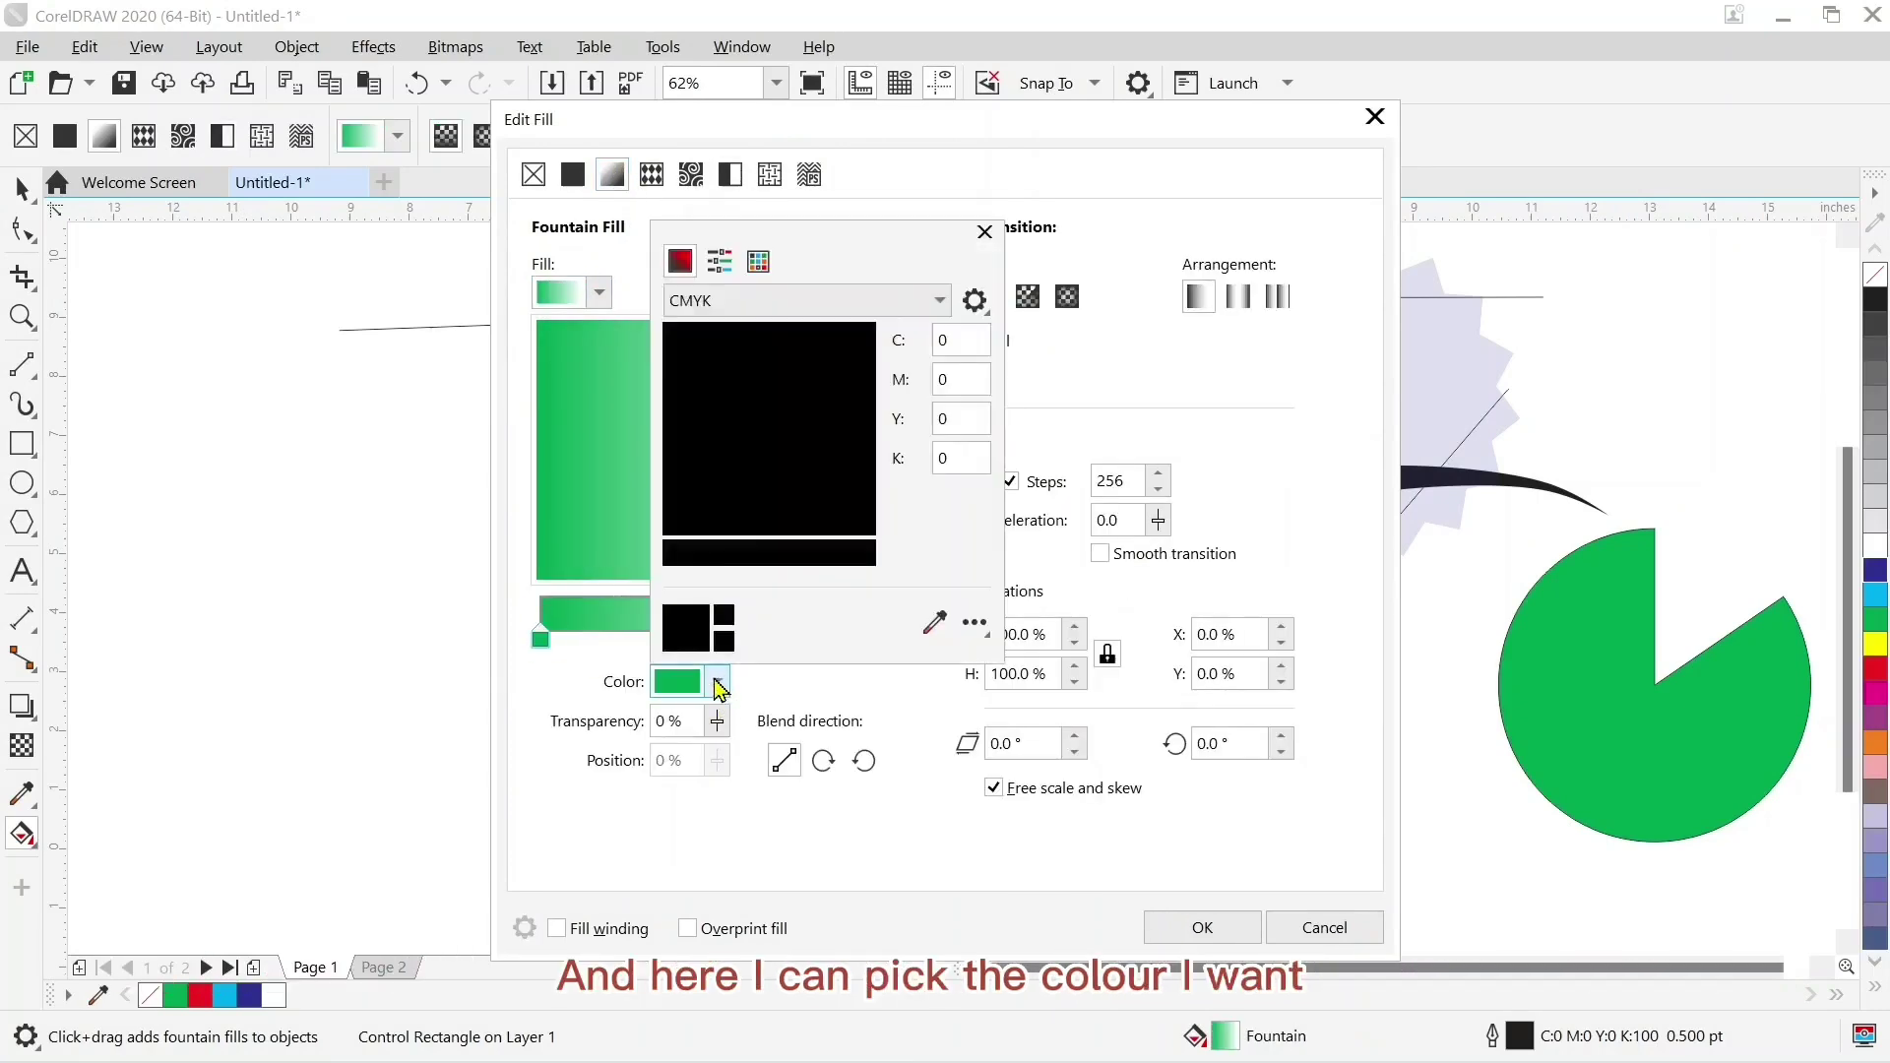
left_click(933, 377)
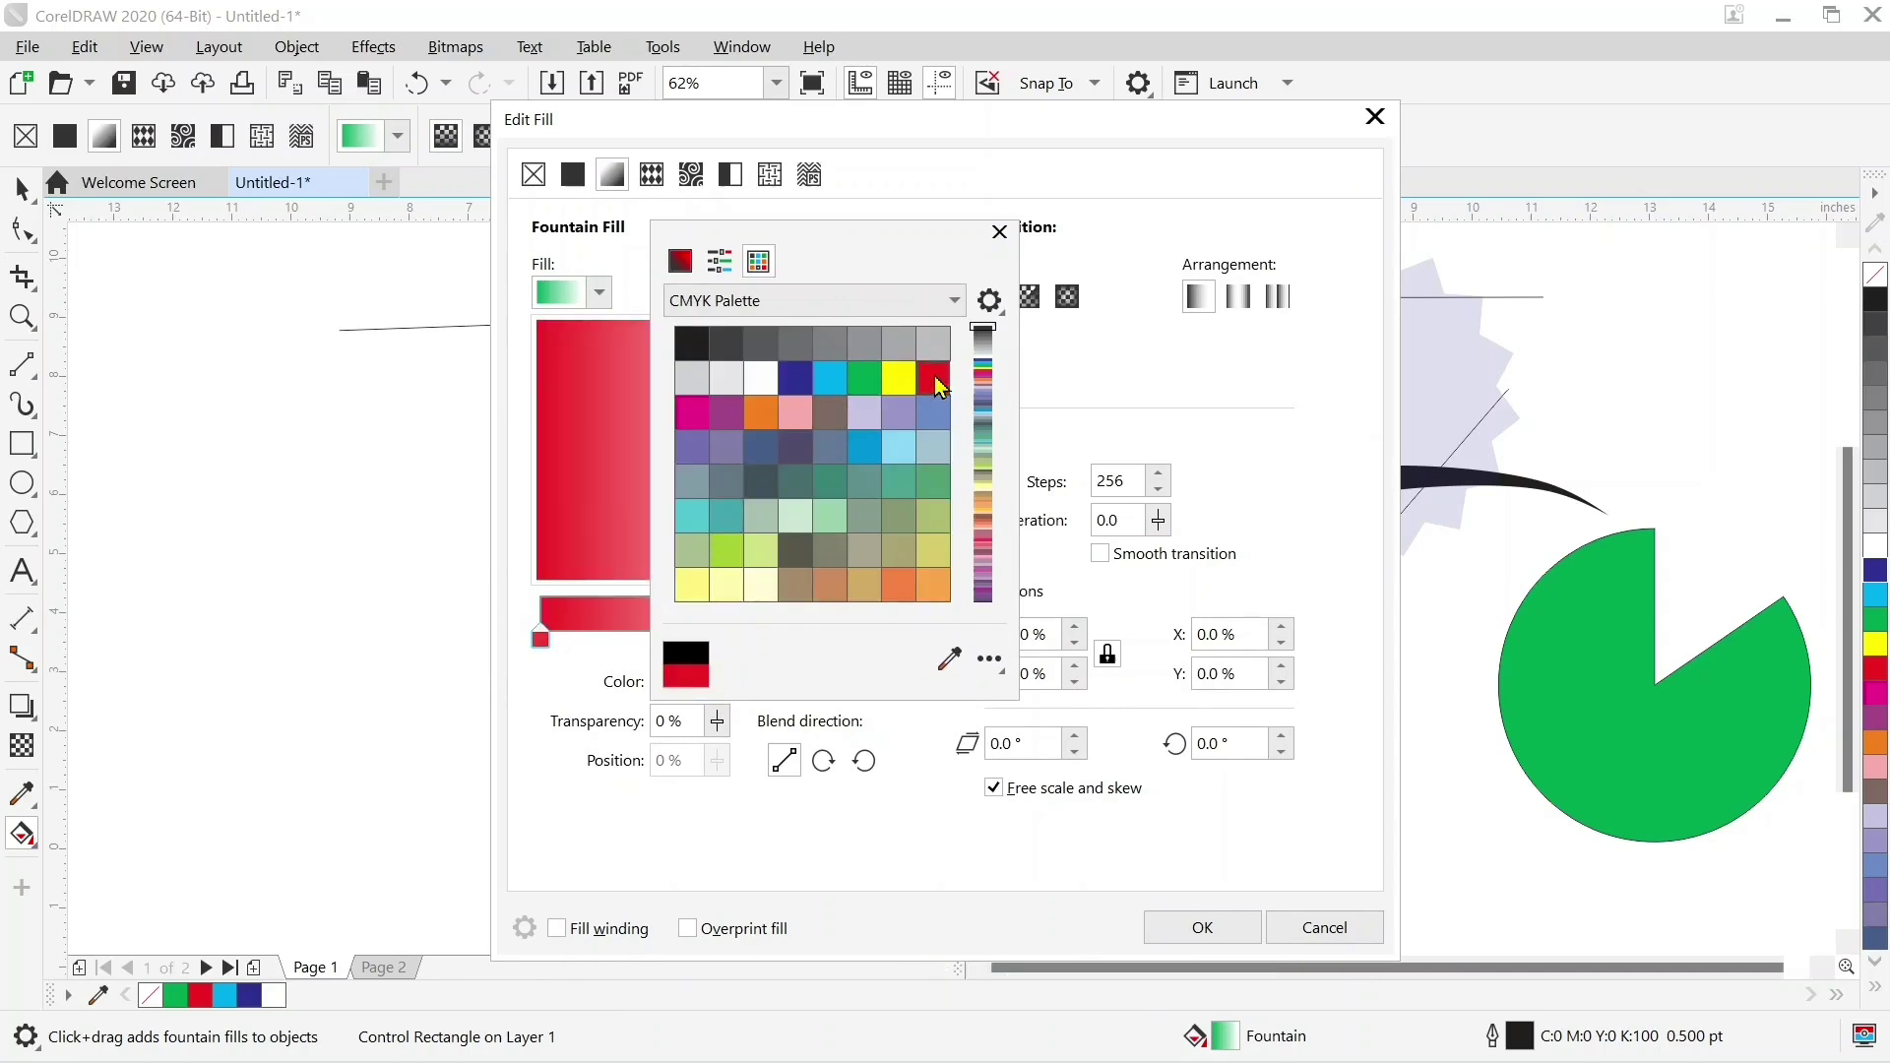
left_click(943, 854)
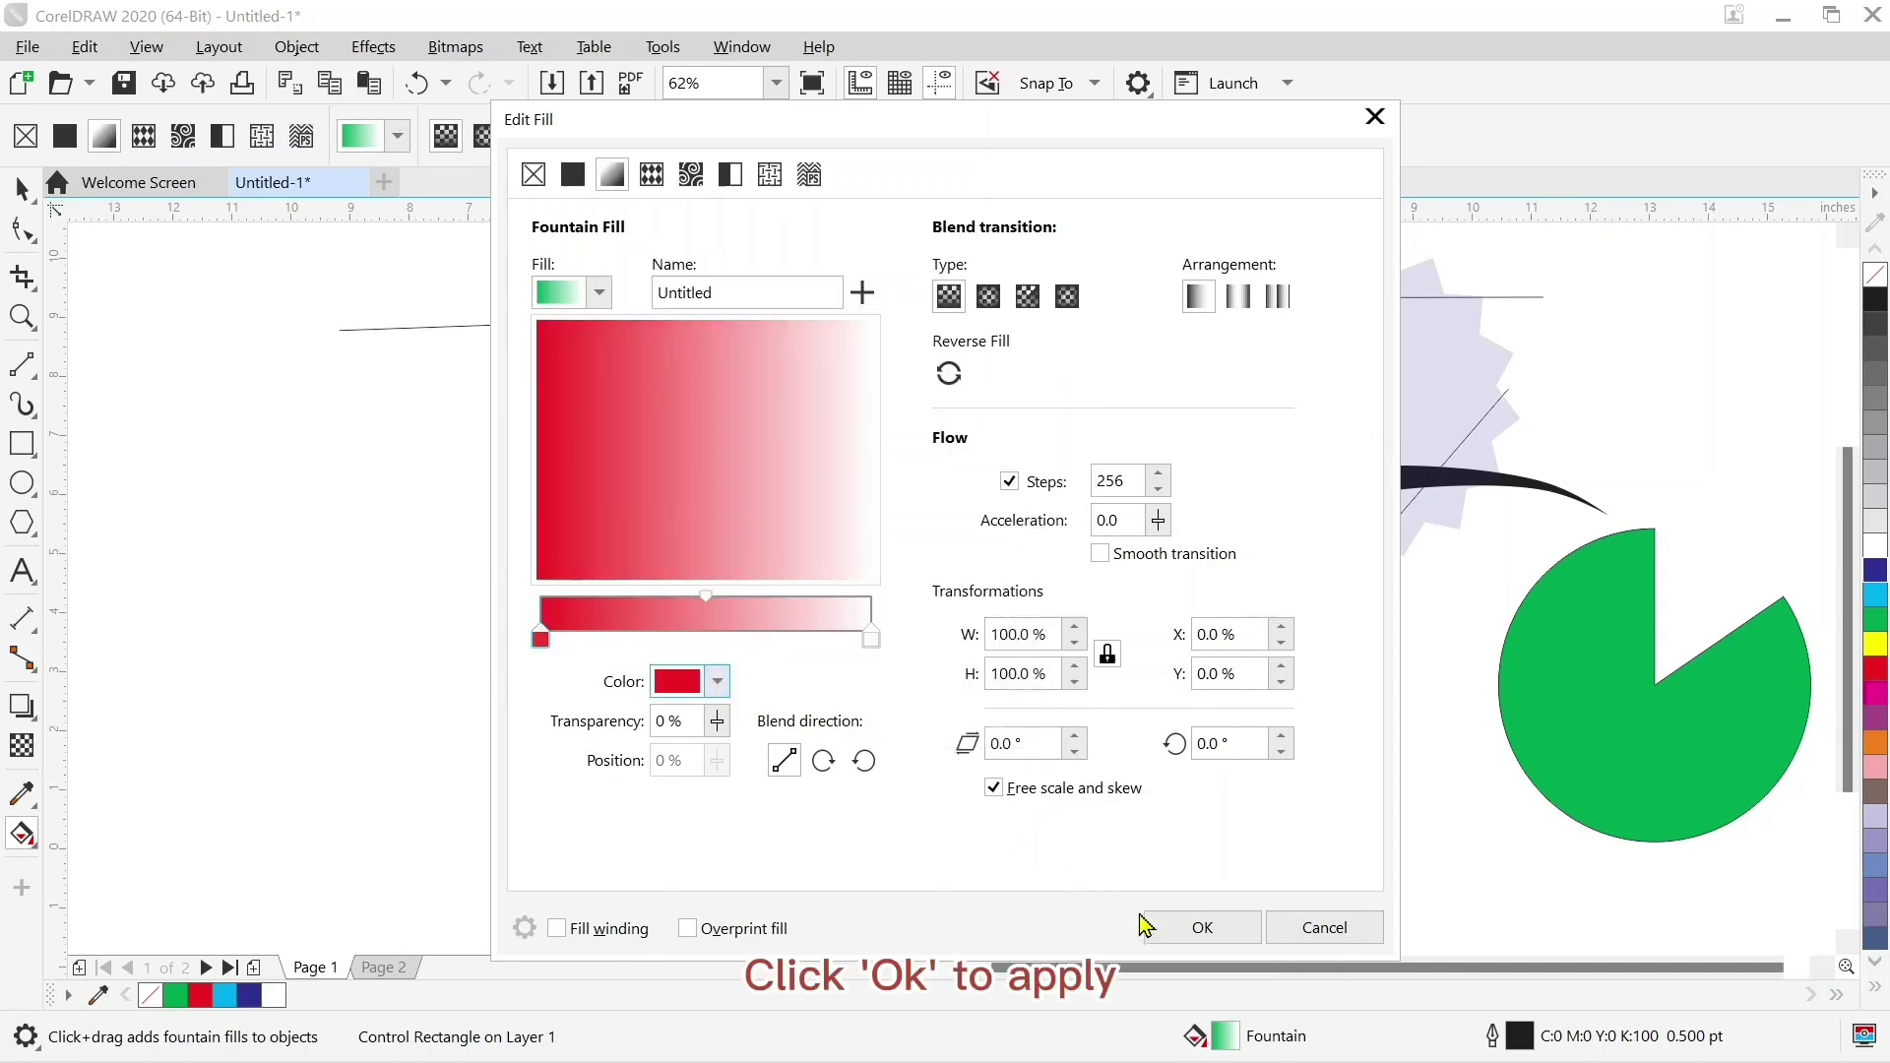
left_click(1210, 930)
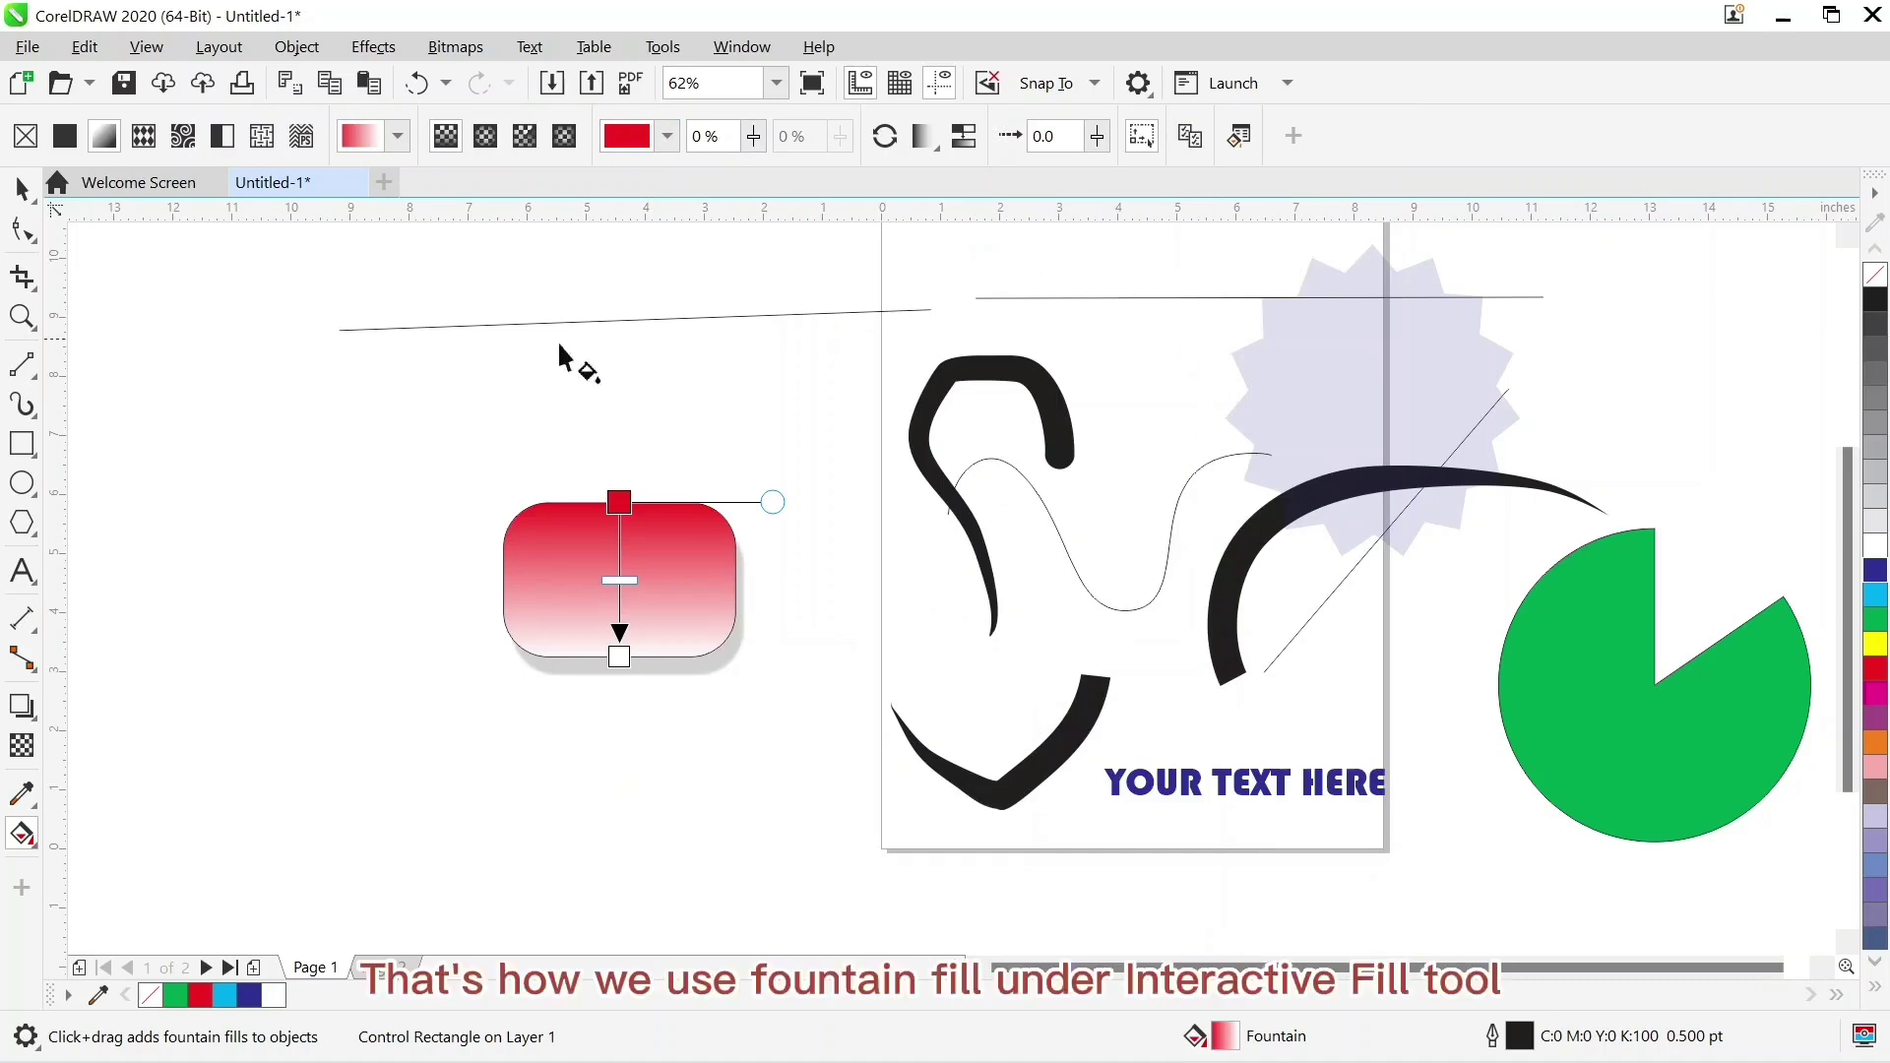
left_click(577, 398)
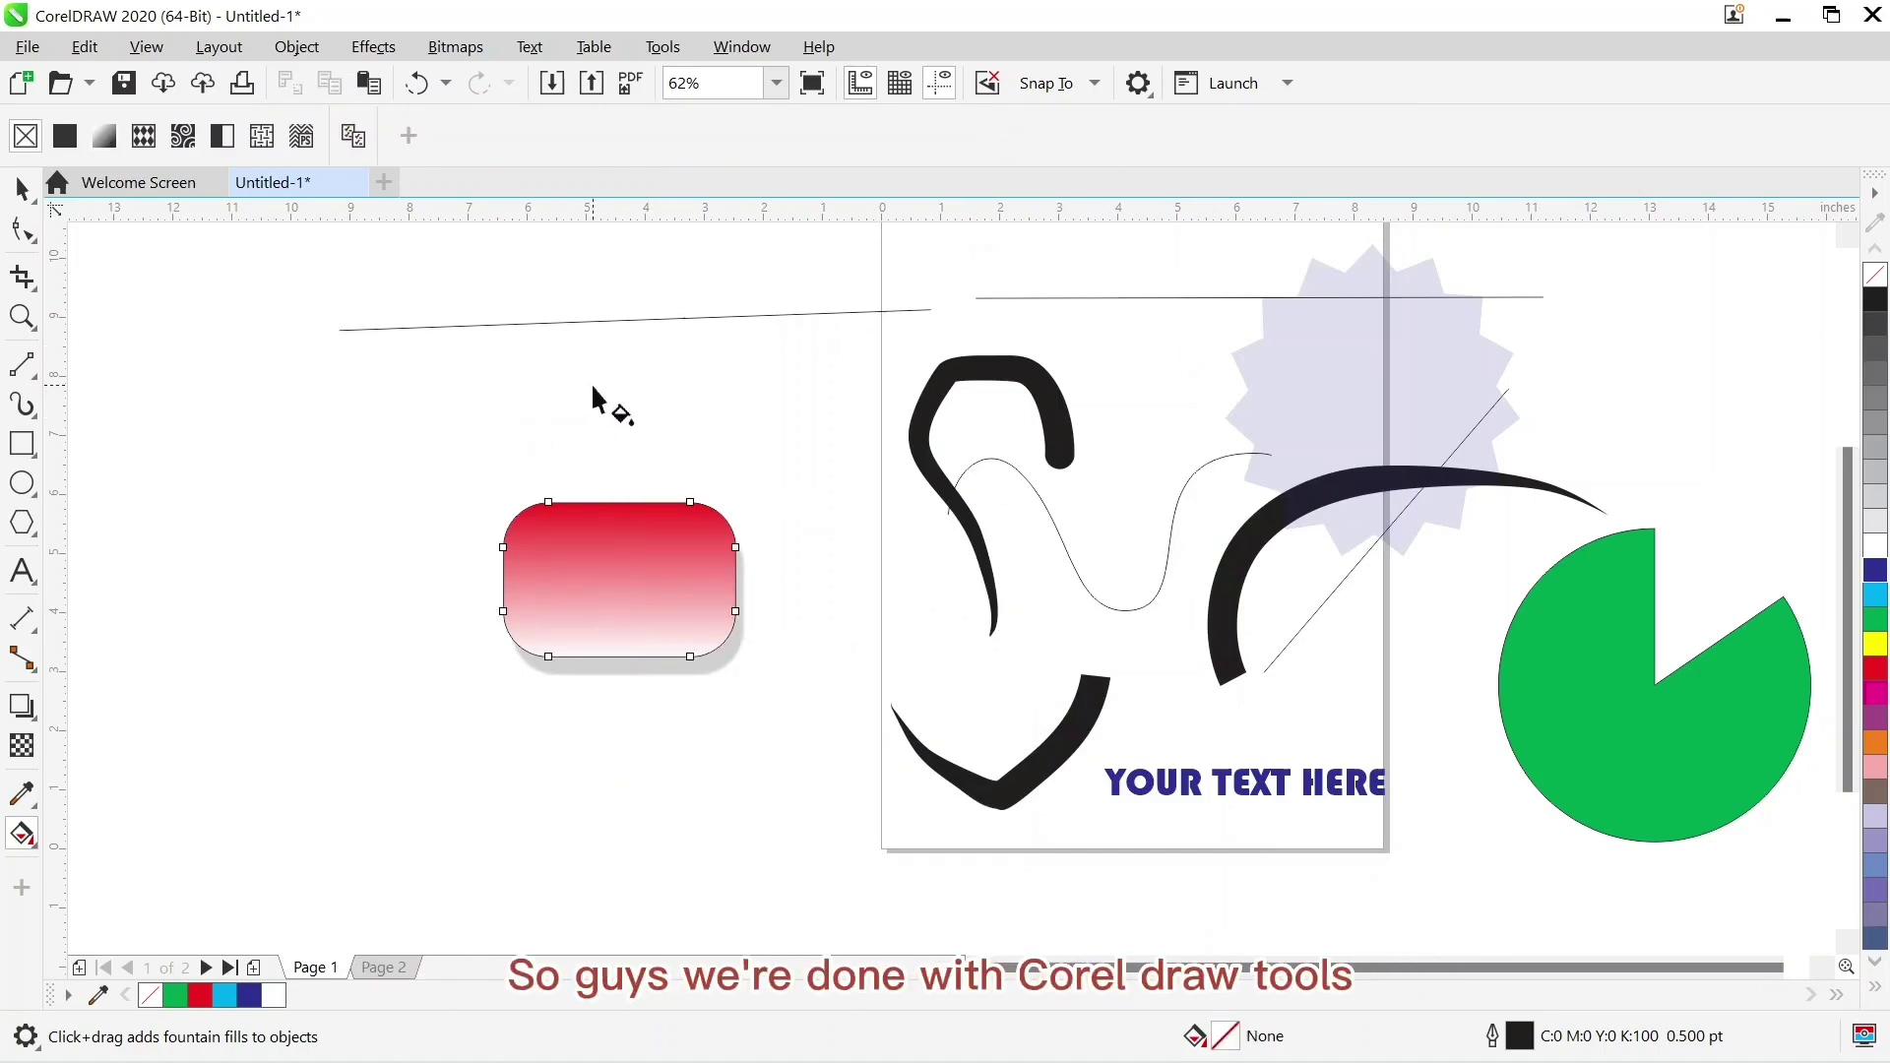
Add the Outline Pen to the toolbox from the Outline Tools list
left_click(22, 887)
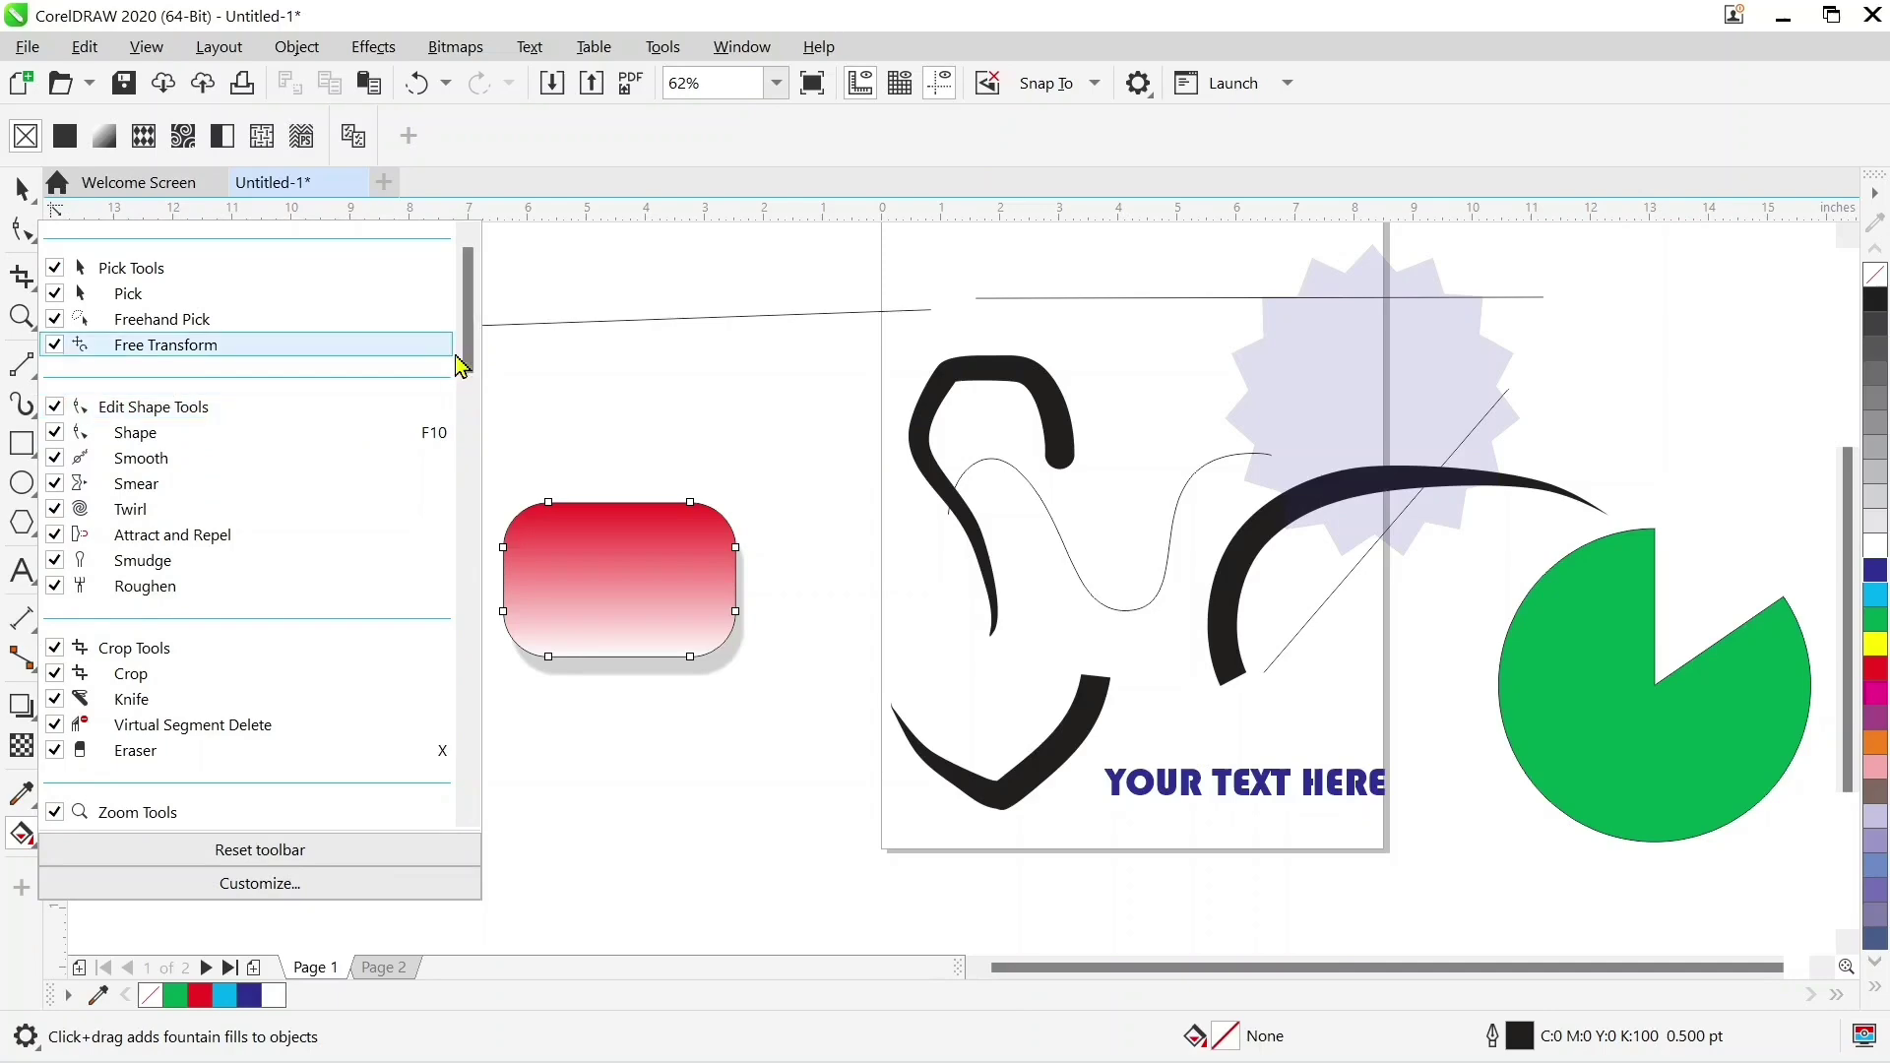
scroll(440, 585, "down", 4)
scroll(440, 584, "down", 5)
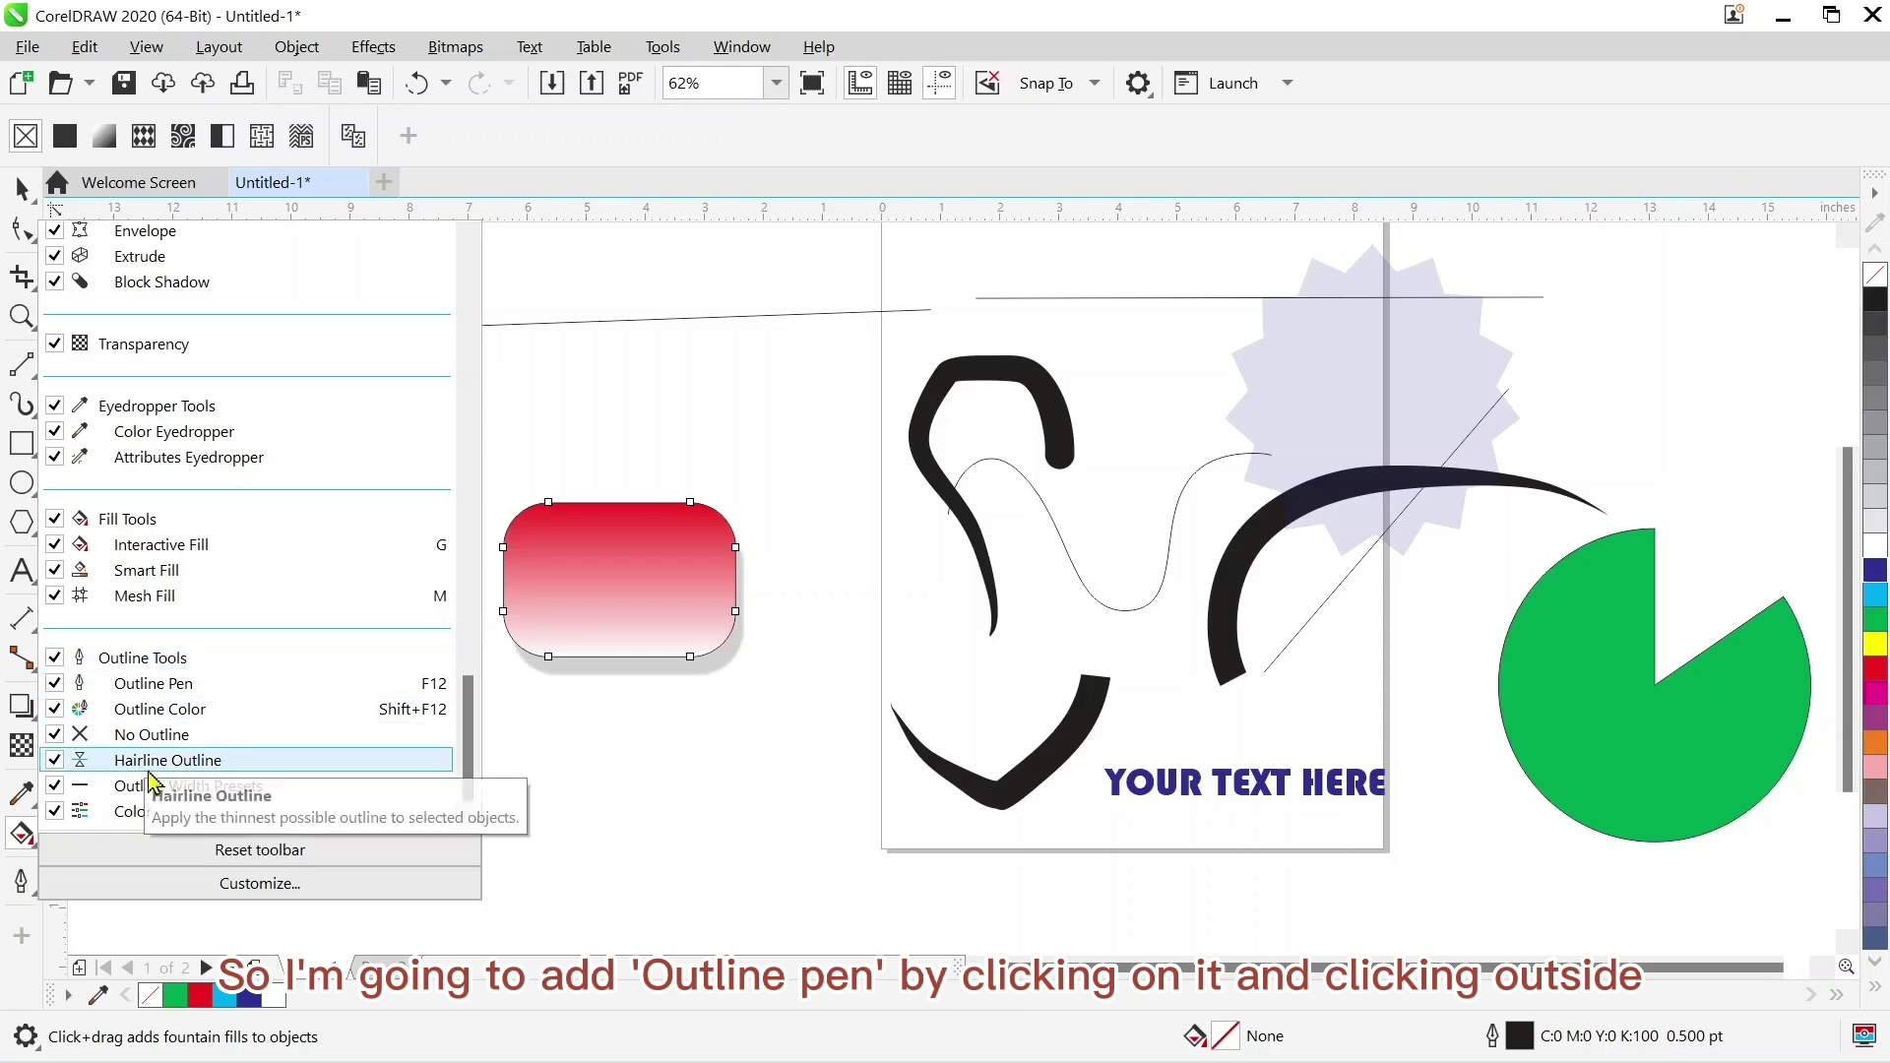
left_click(567, 746)
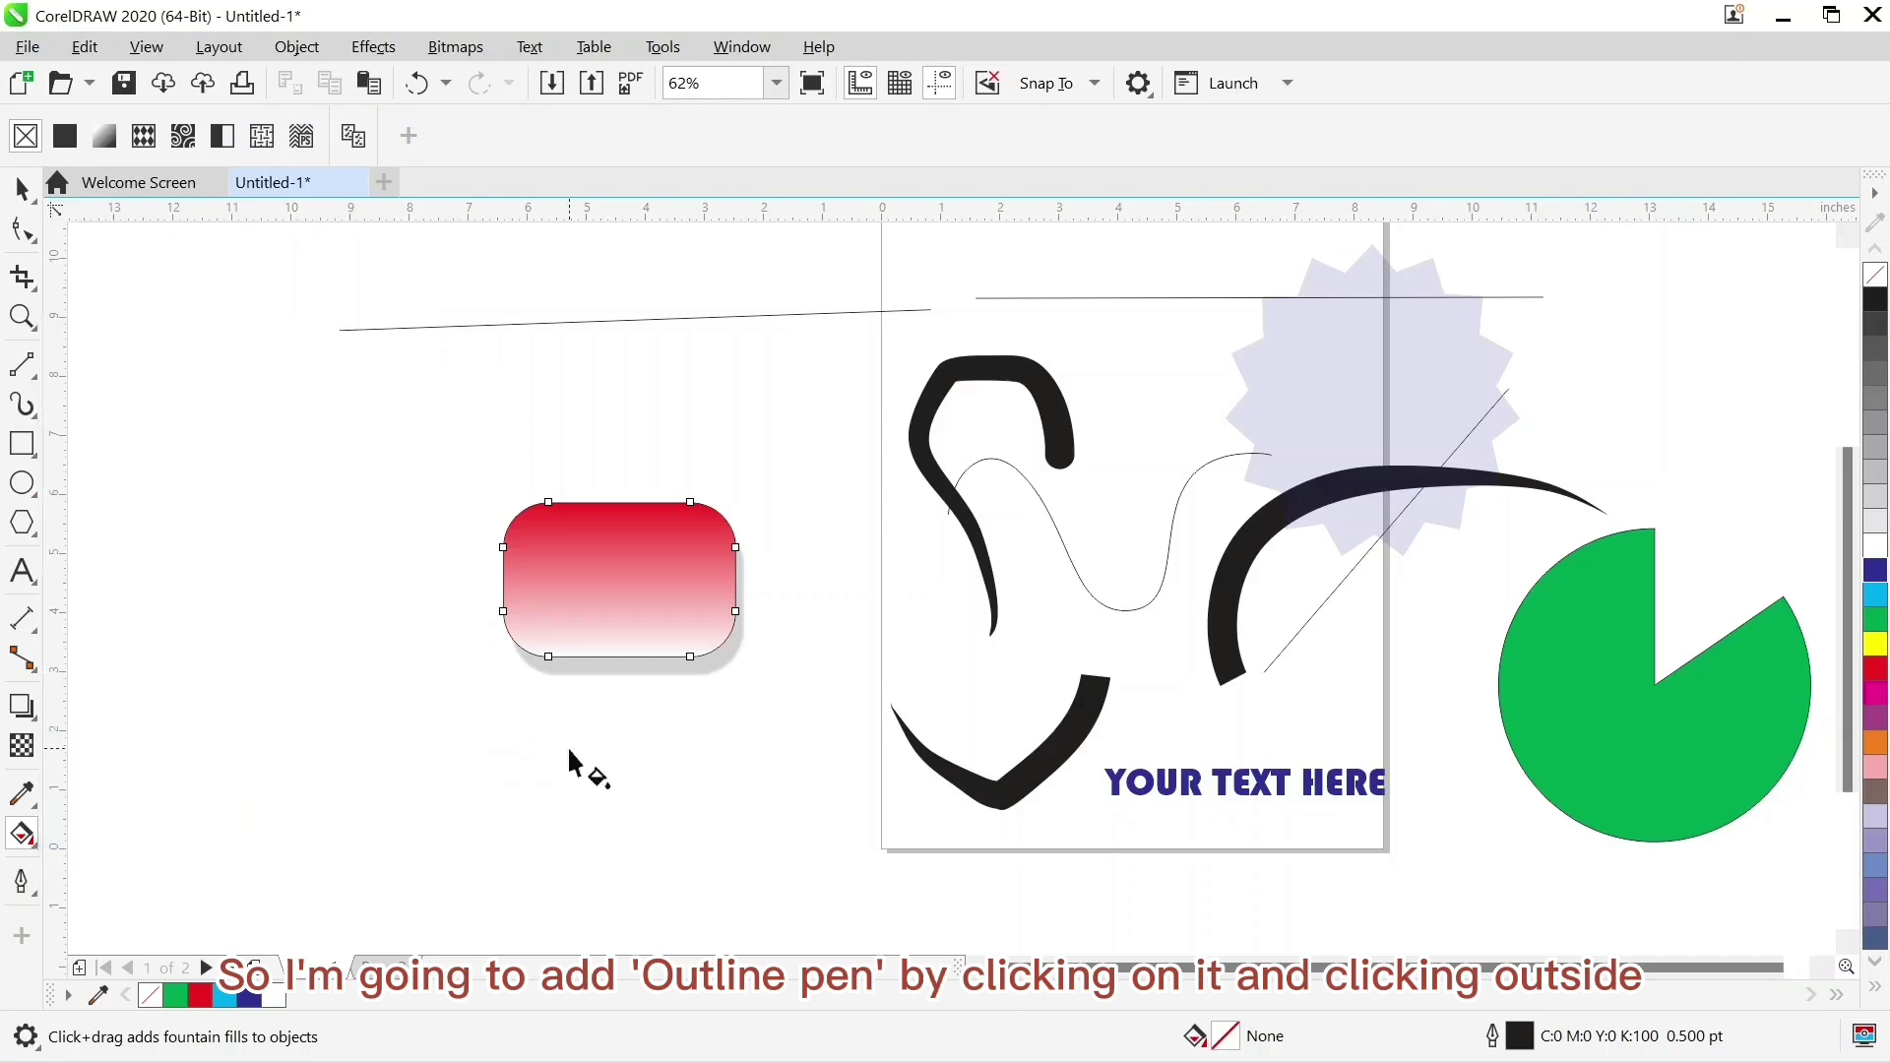
left_click(23, 189)
scroll(658, 617, "up", 4)
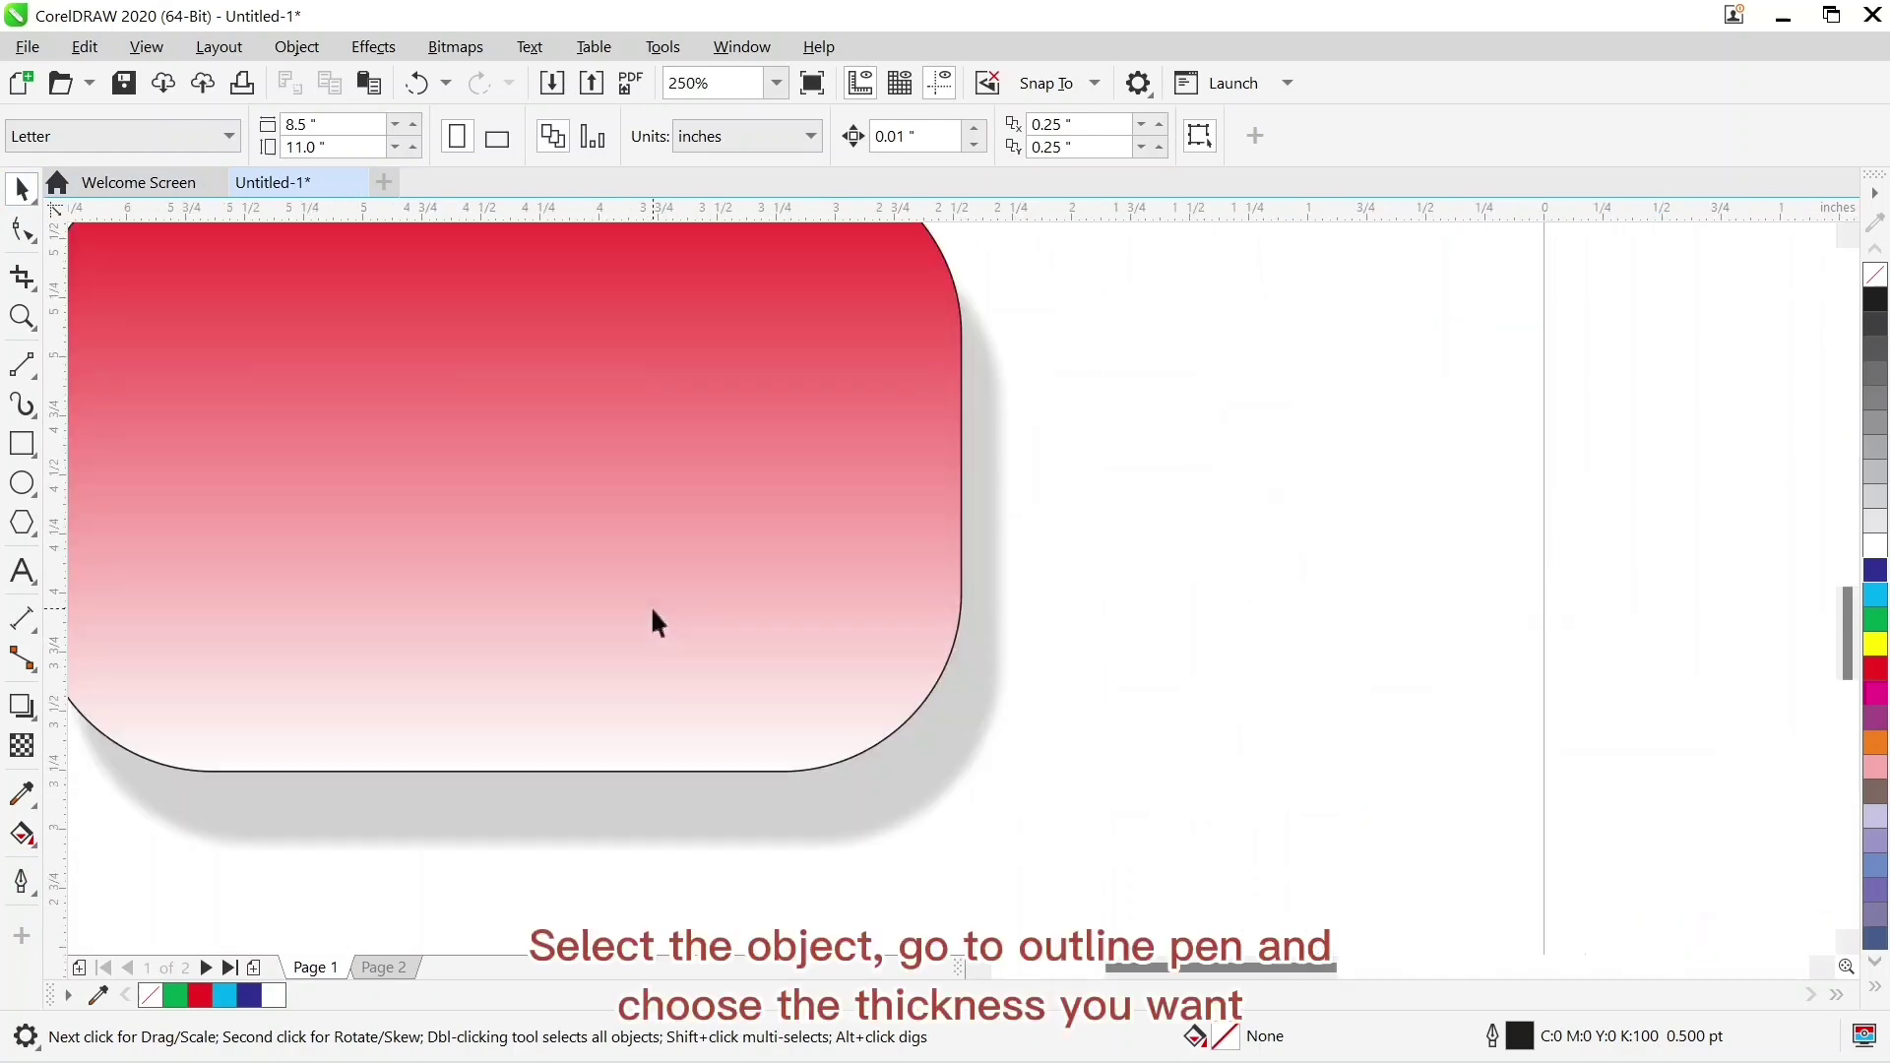
left_click(652, 611)
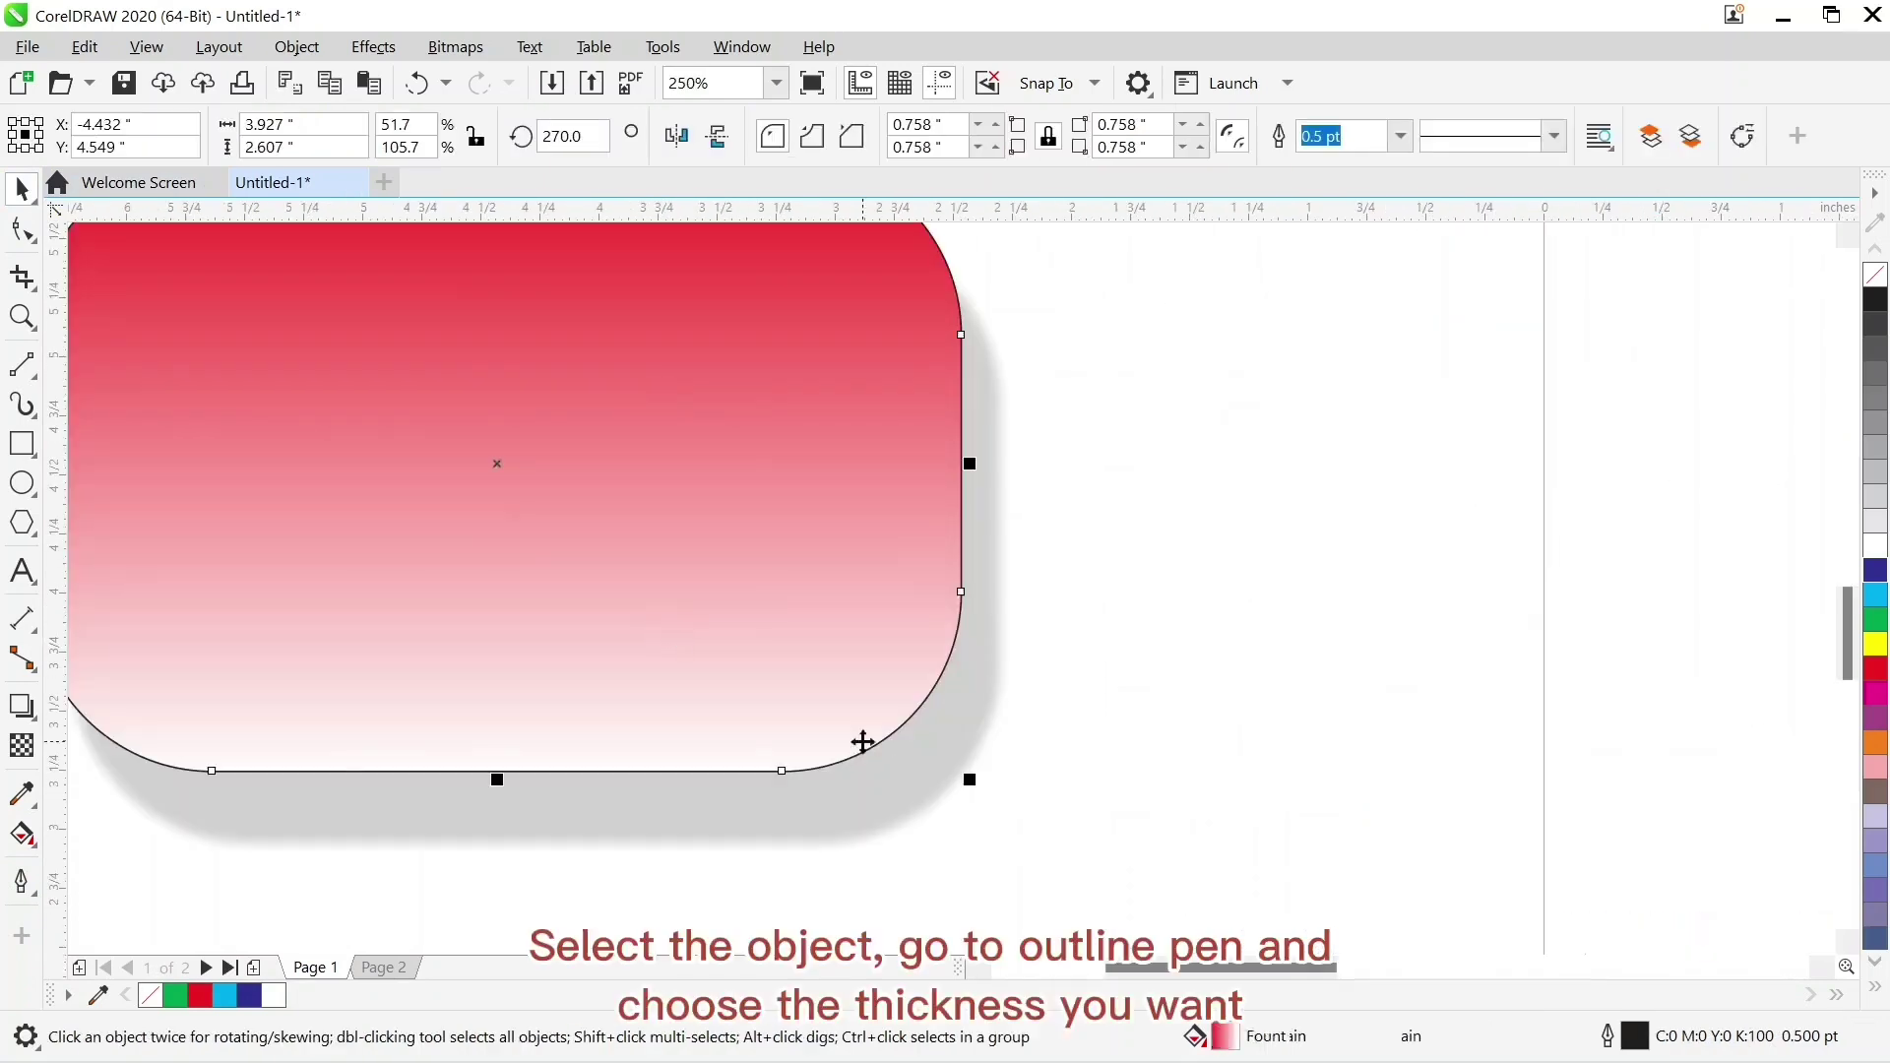
left_click(22, 886)
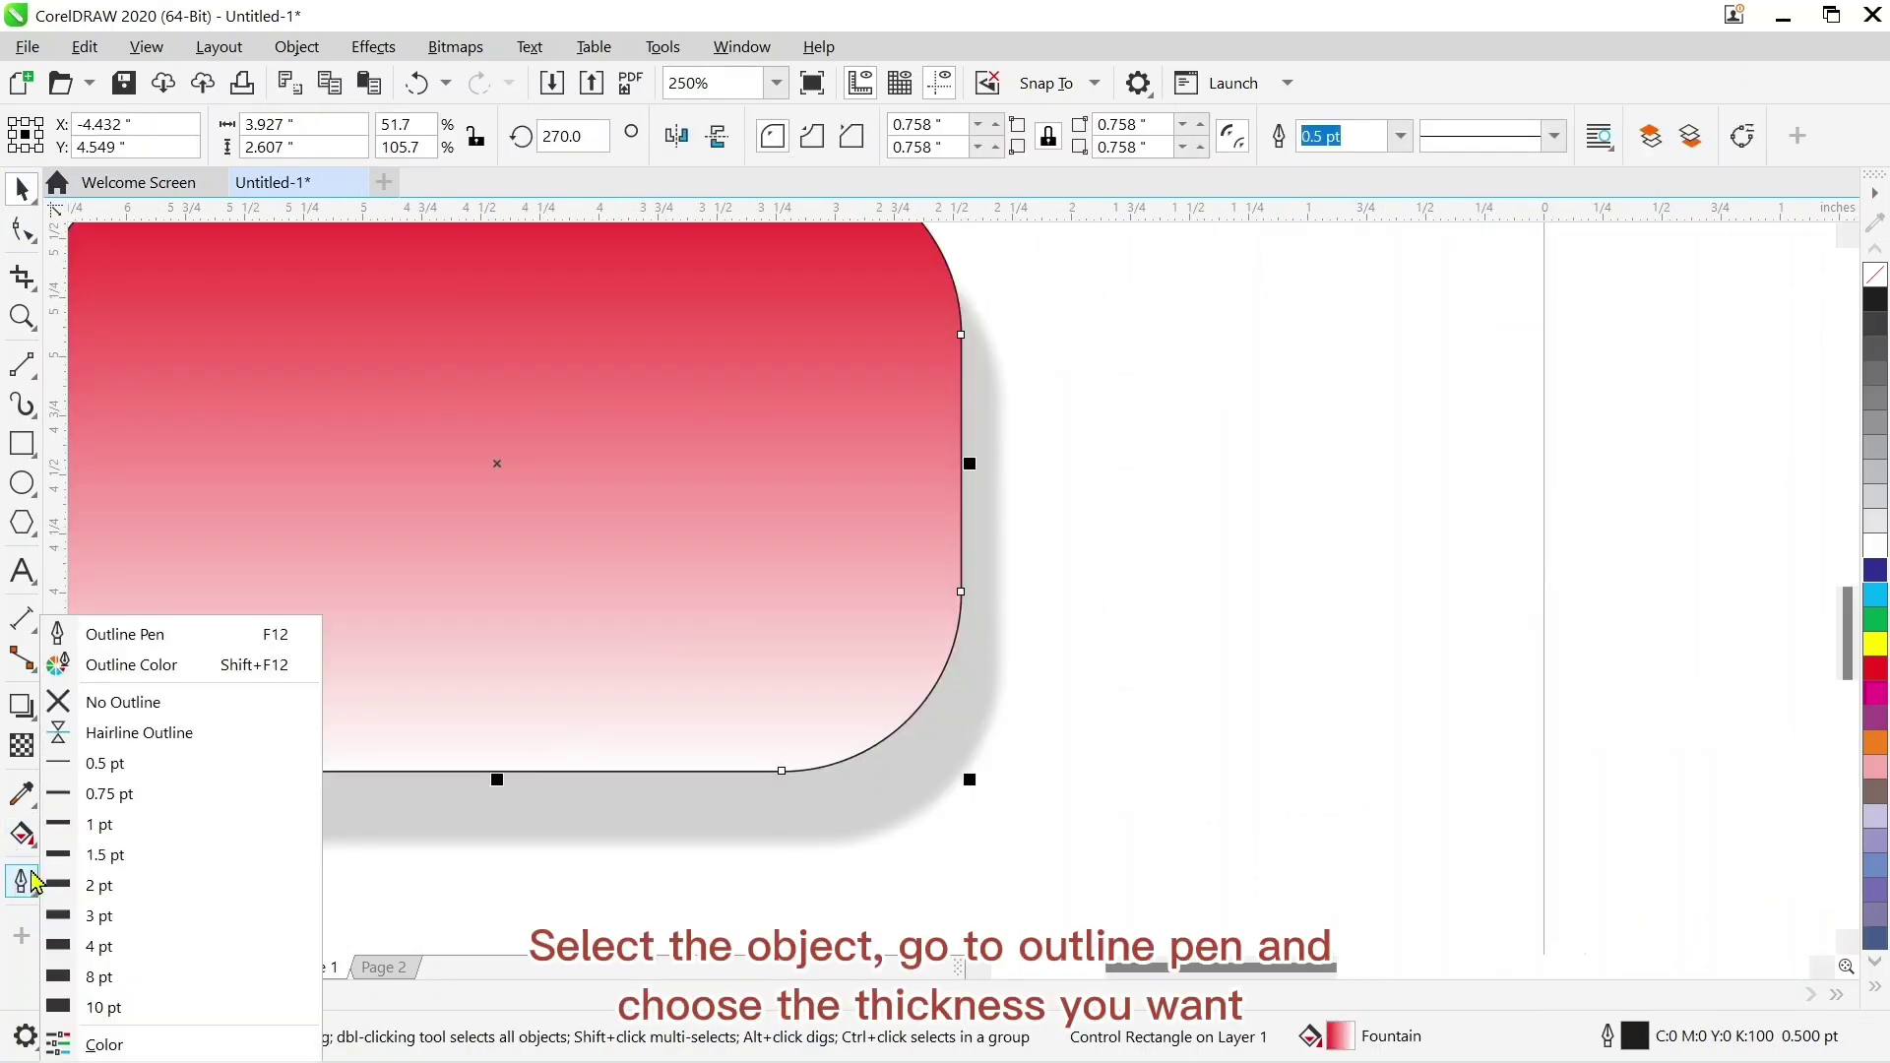
left_click(127, 977)
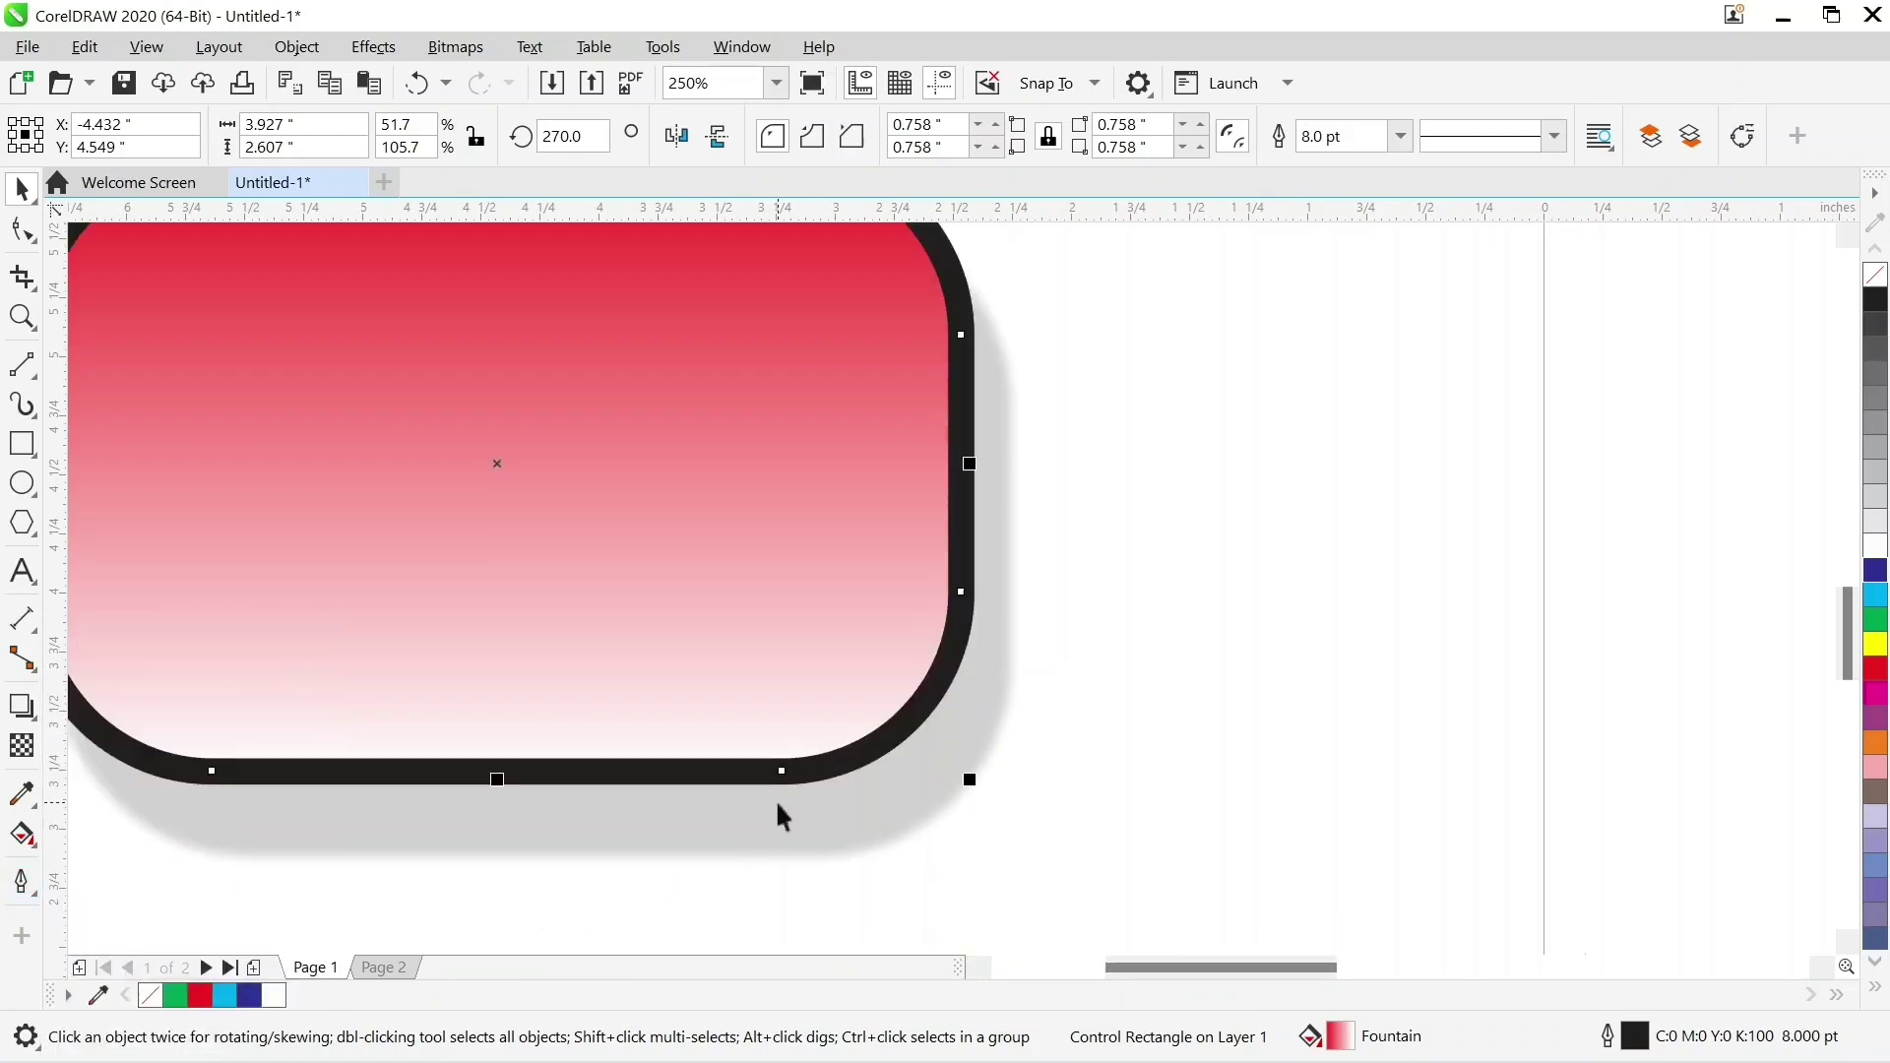
scroll(870, 773, "down", 2)
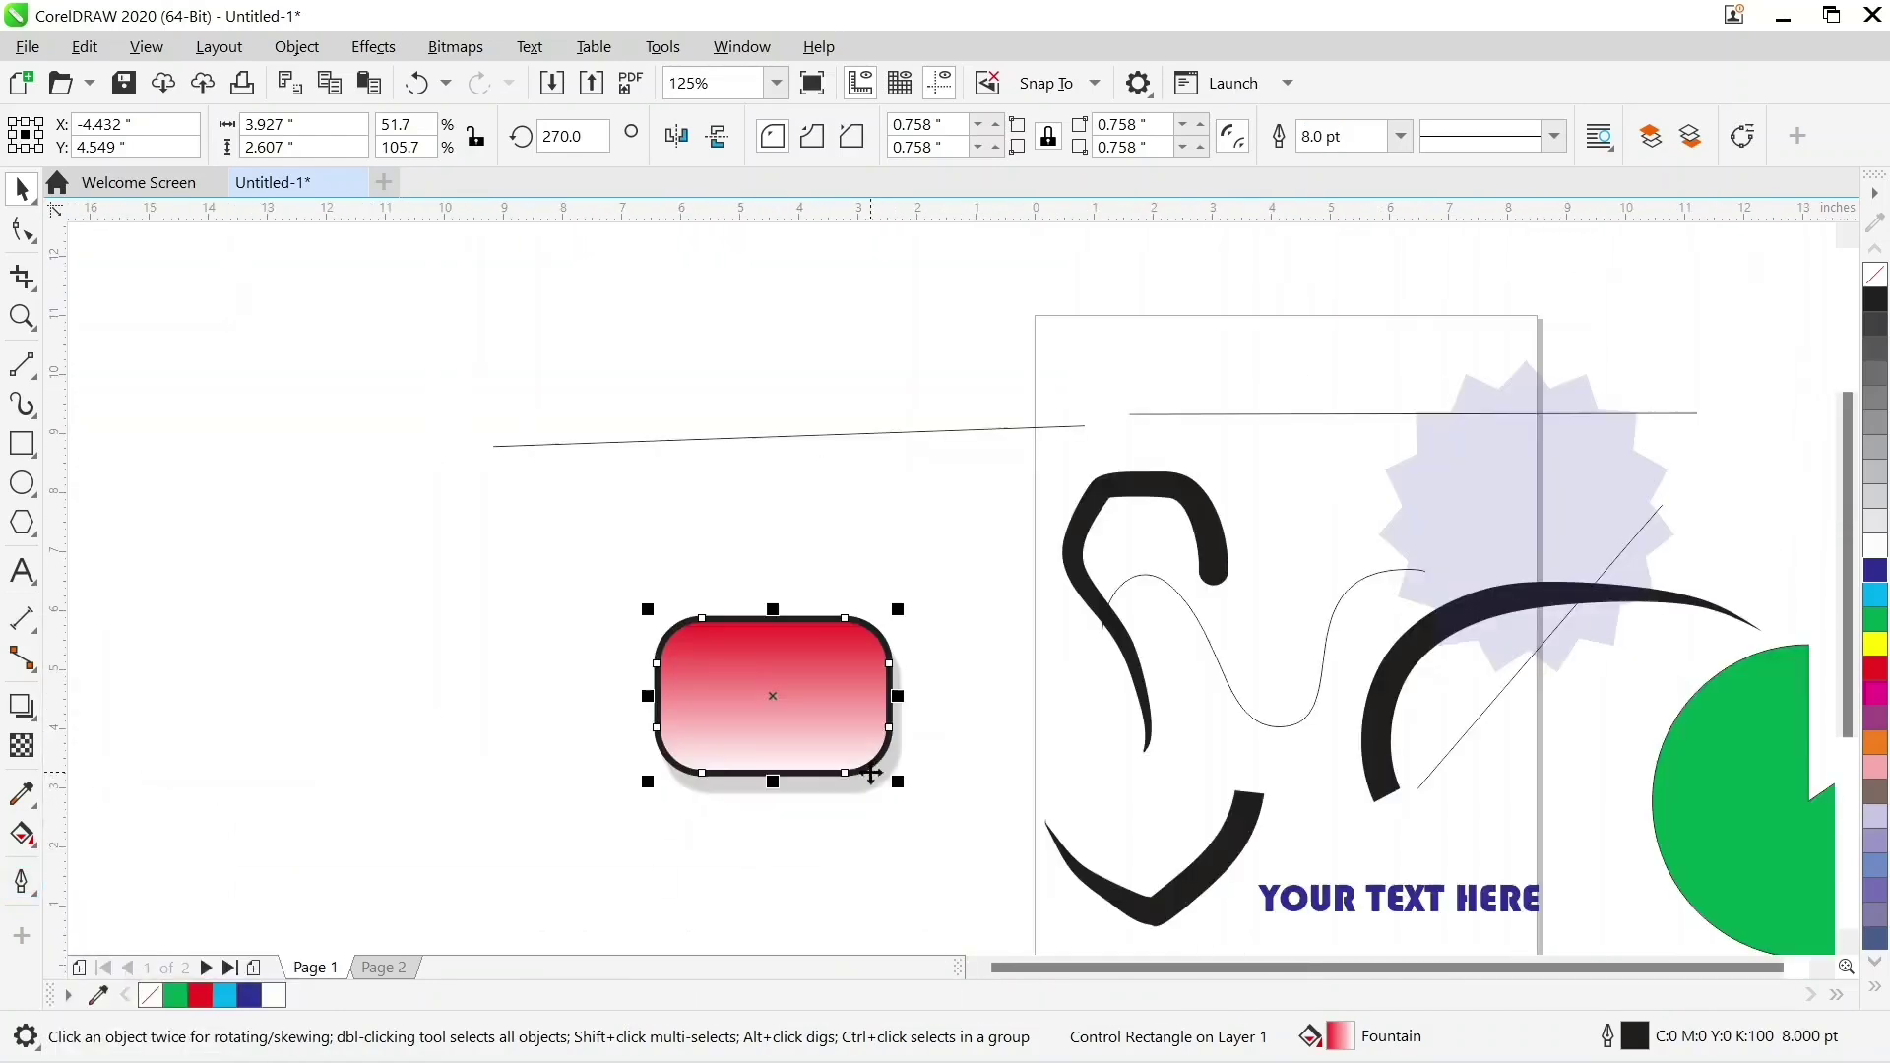
left_click(1426, 907)
scroll(1426, 908, "up", 6)
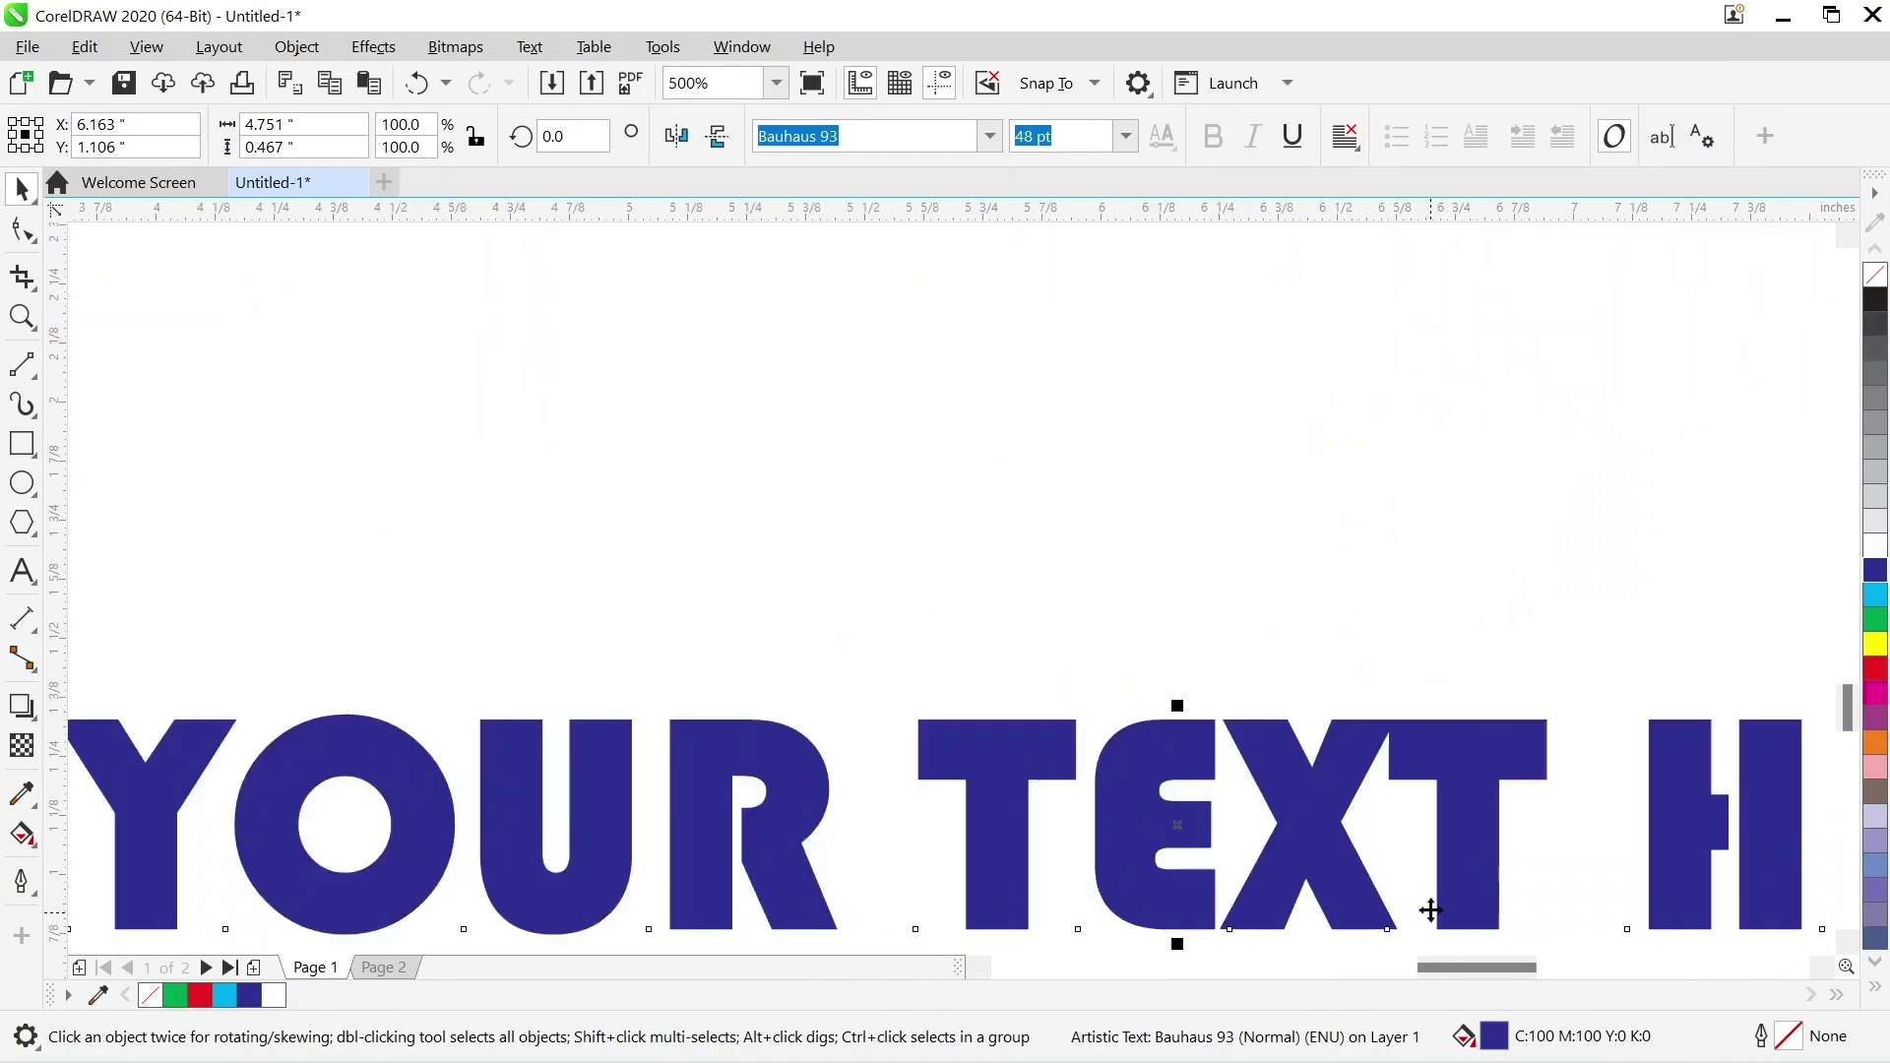
left_click(18, 886)
left_click(106, 984)
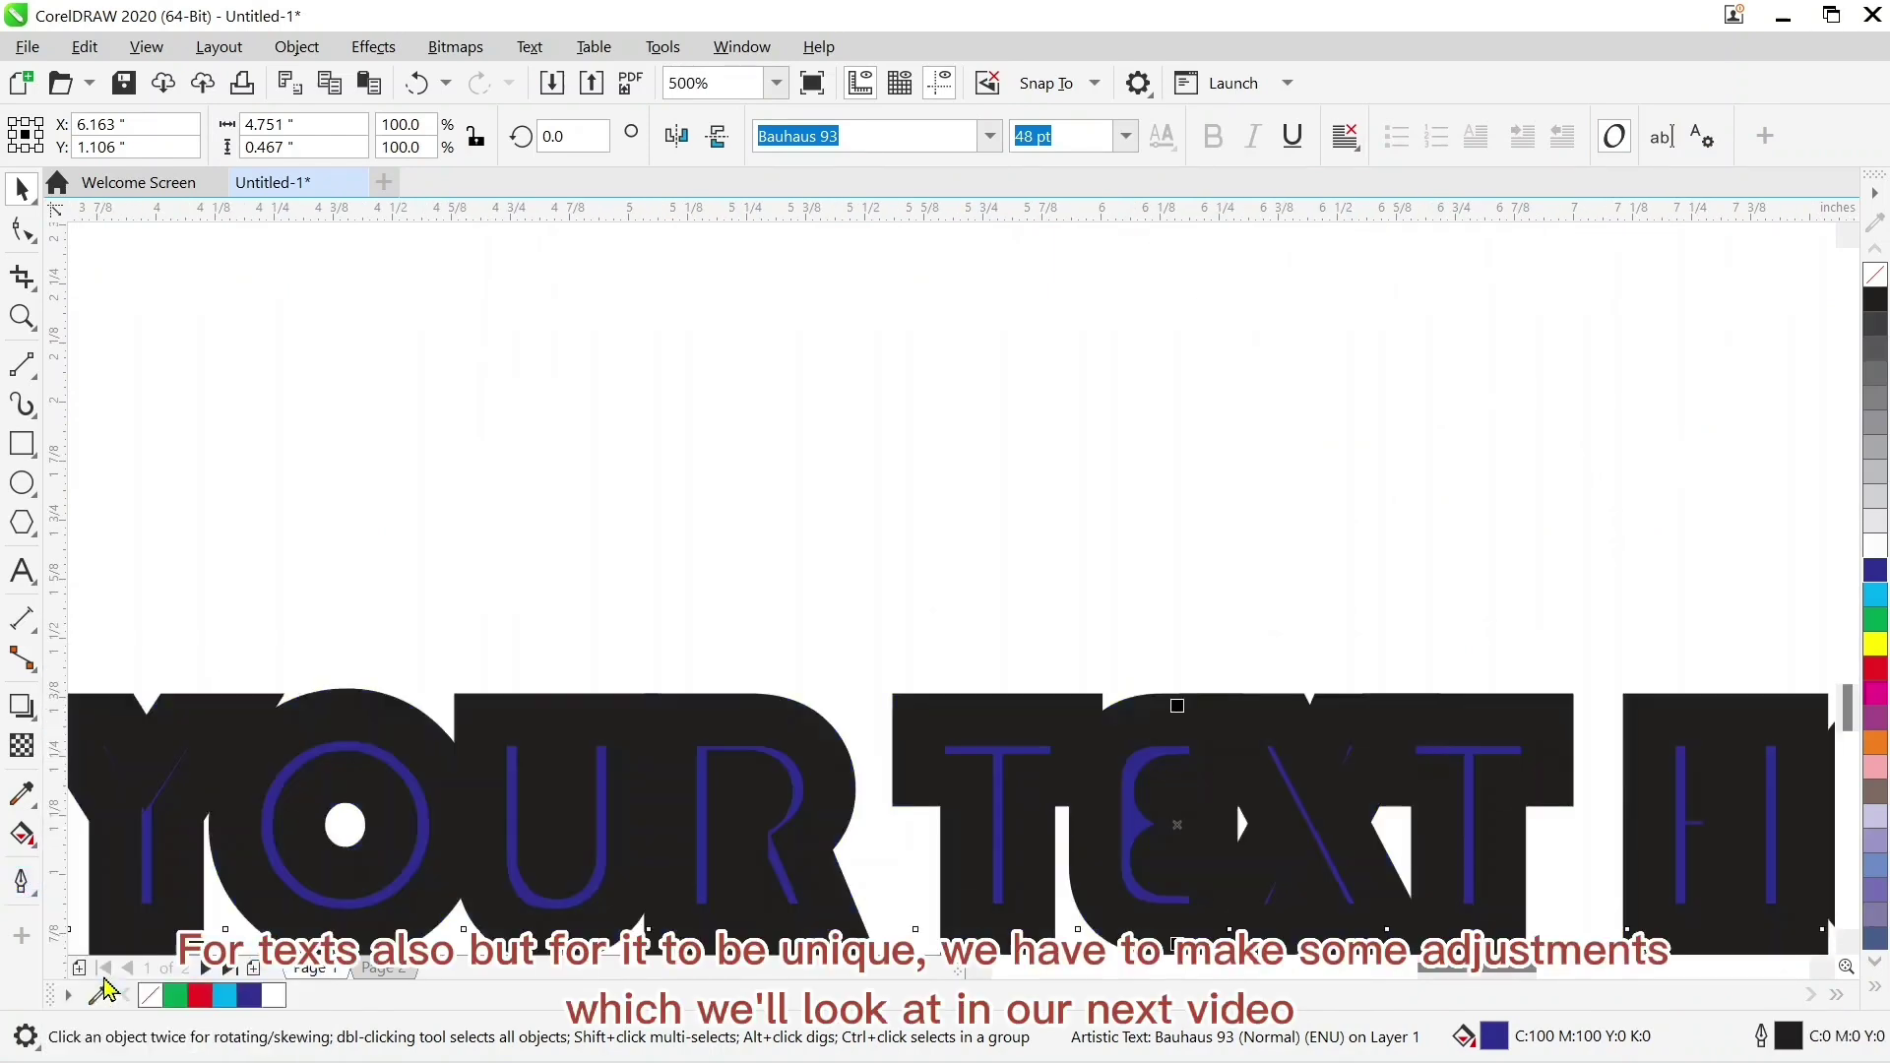
left_click(22, 881)
left_click(109, 915)
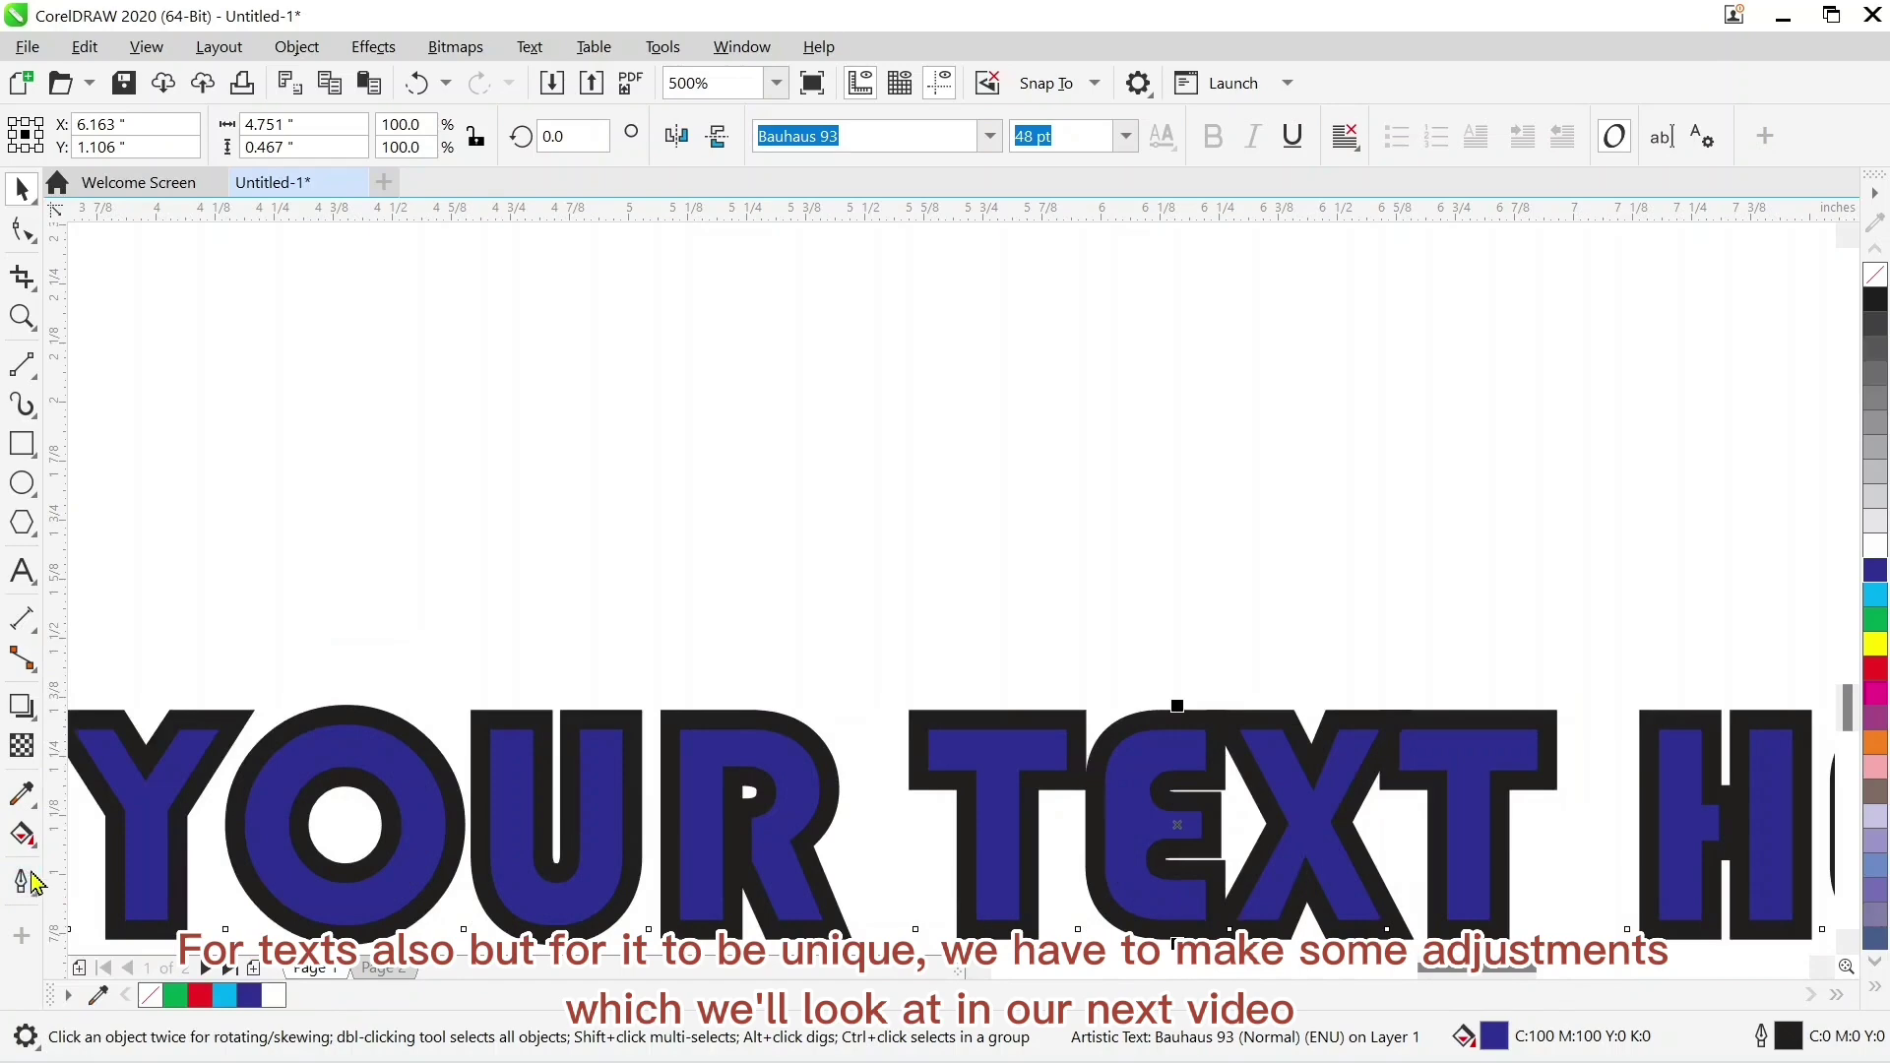
left_click(32, 882)
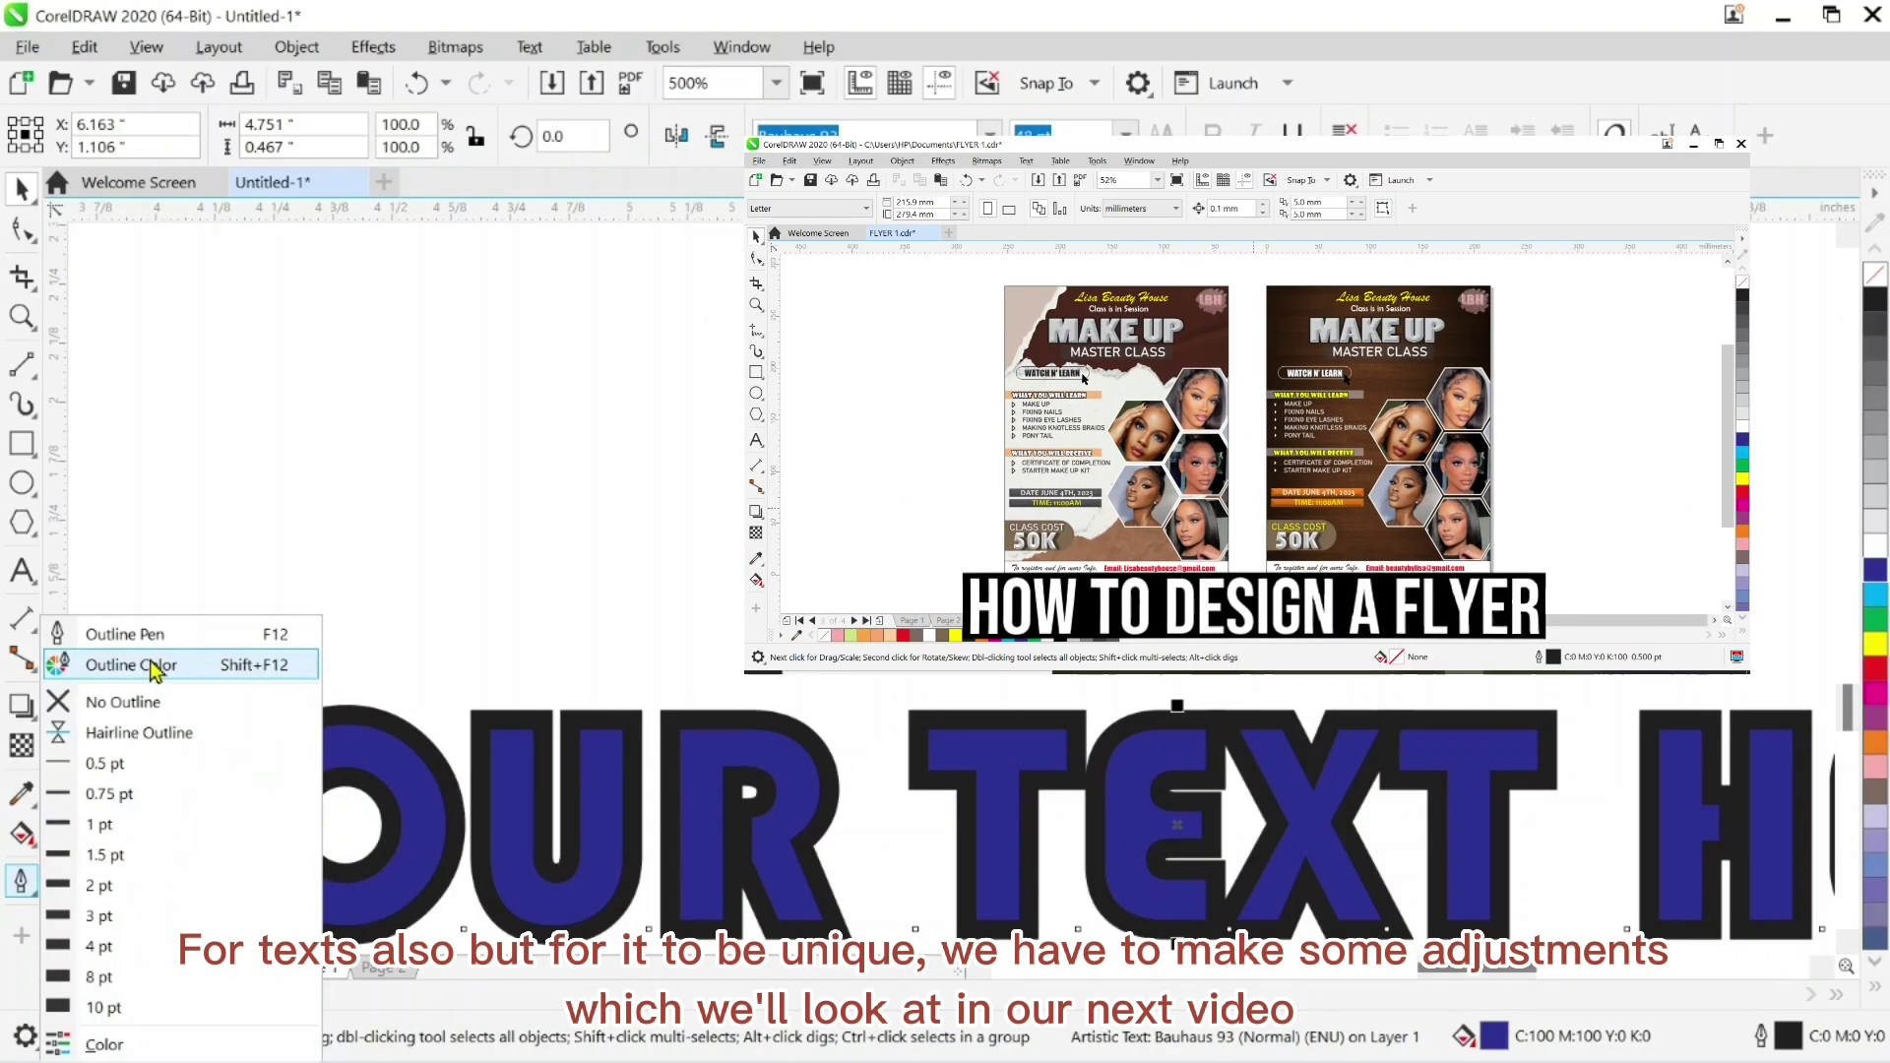
left_click(155, 666)
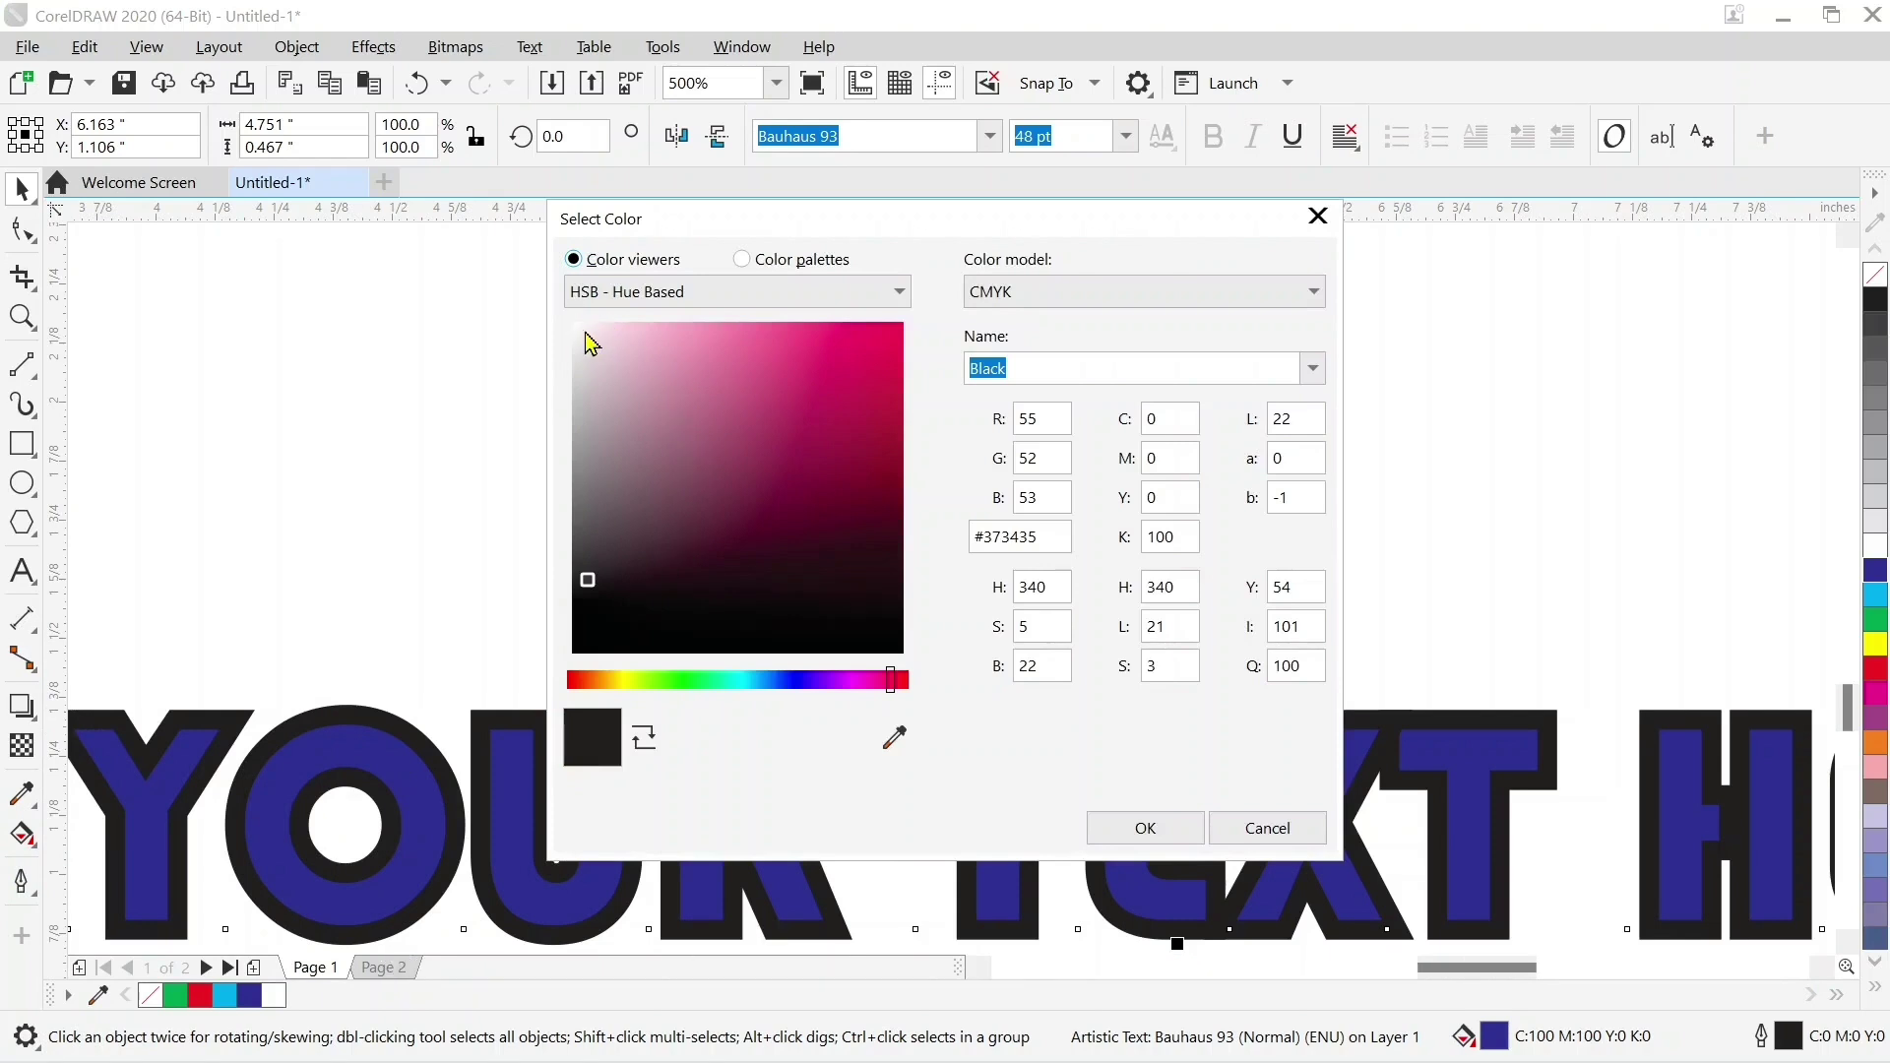
left_click(579, 326)
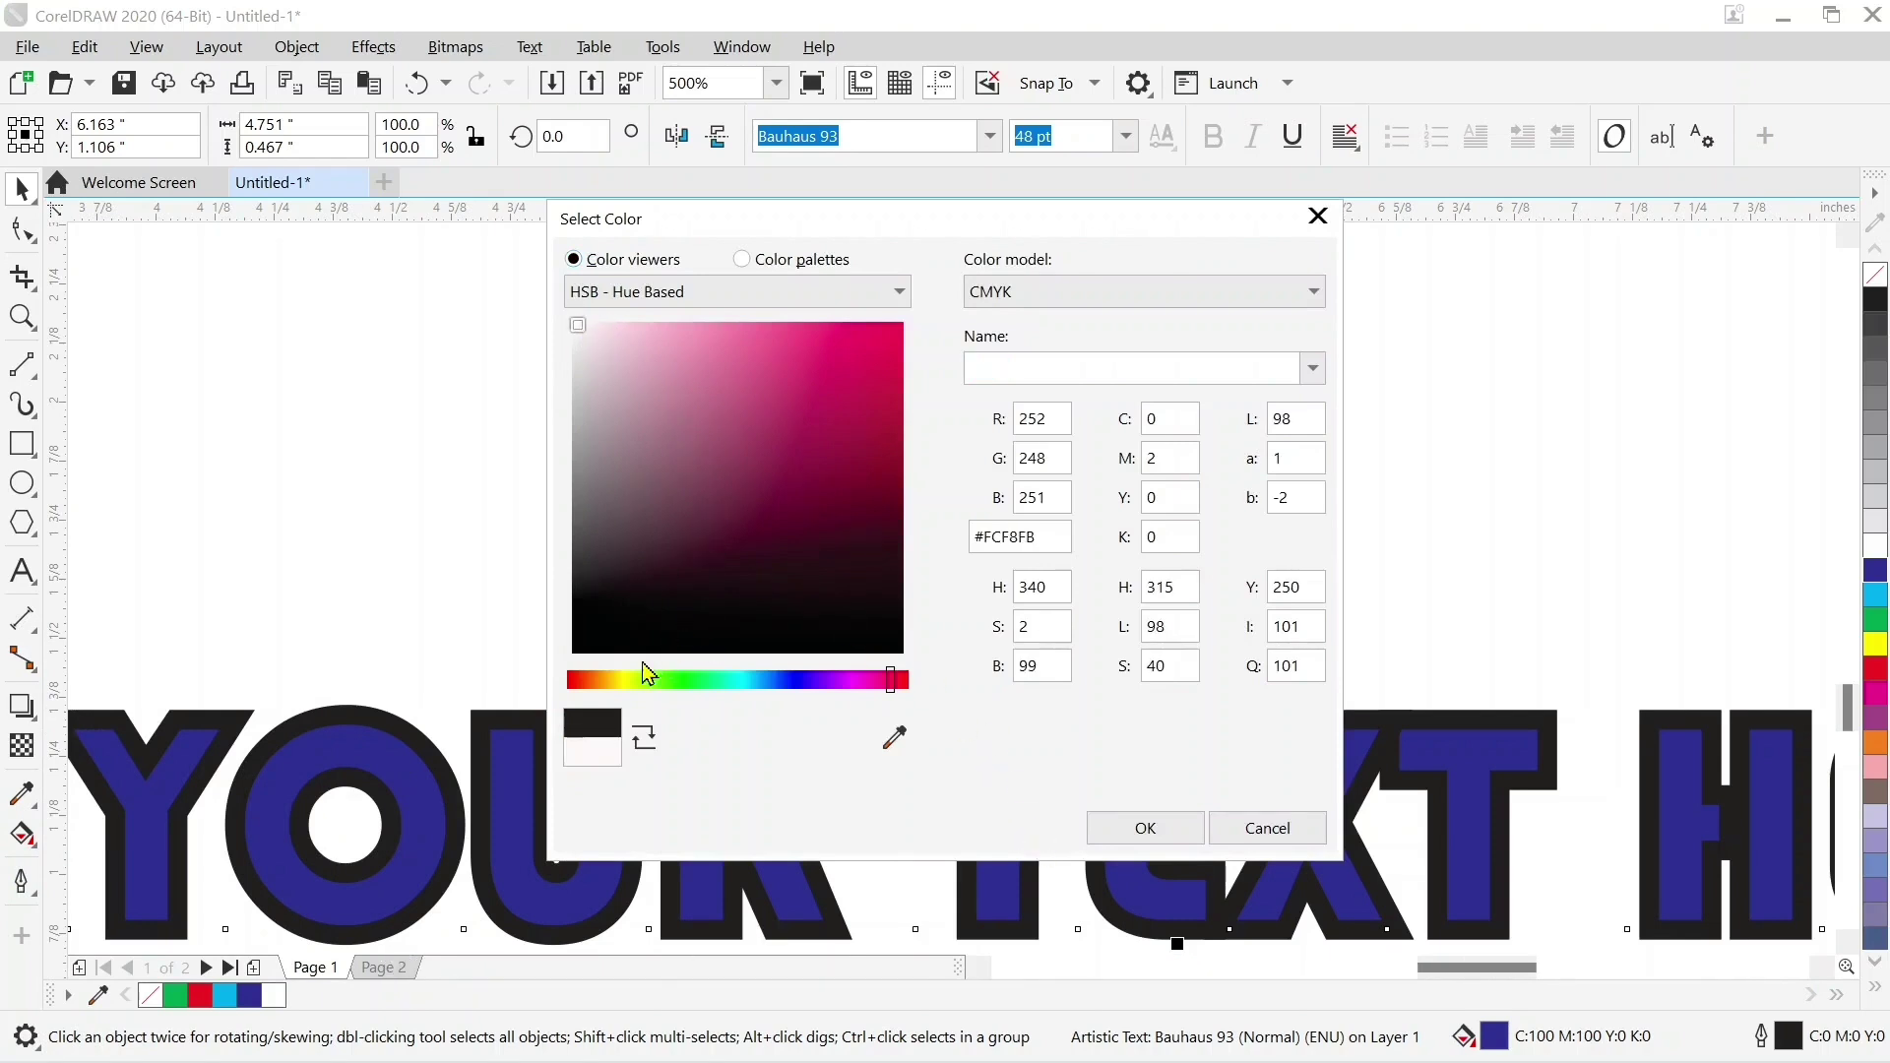
left_click(619, 679)
left_click(794, 388)
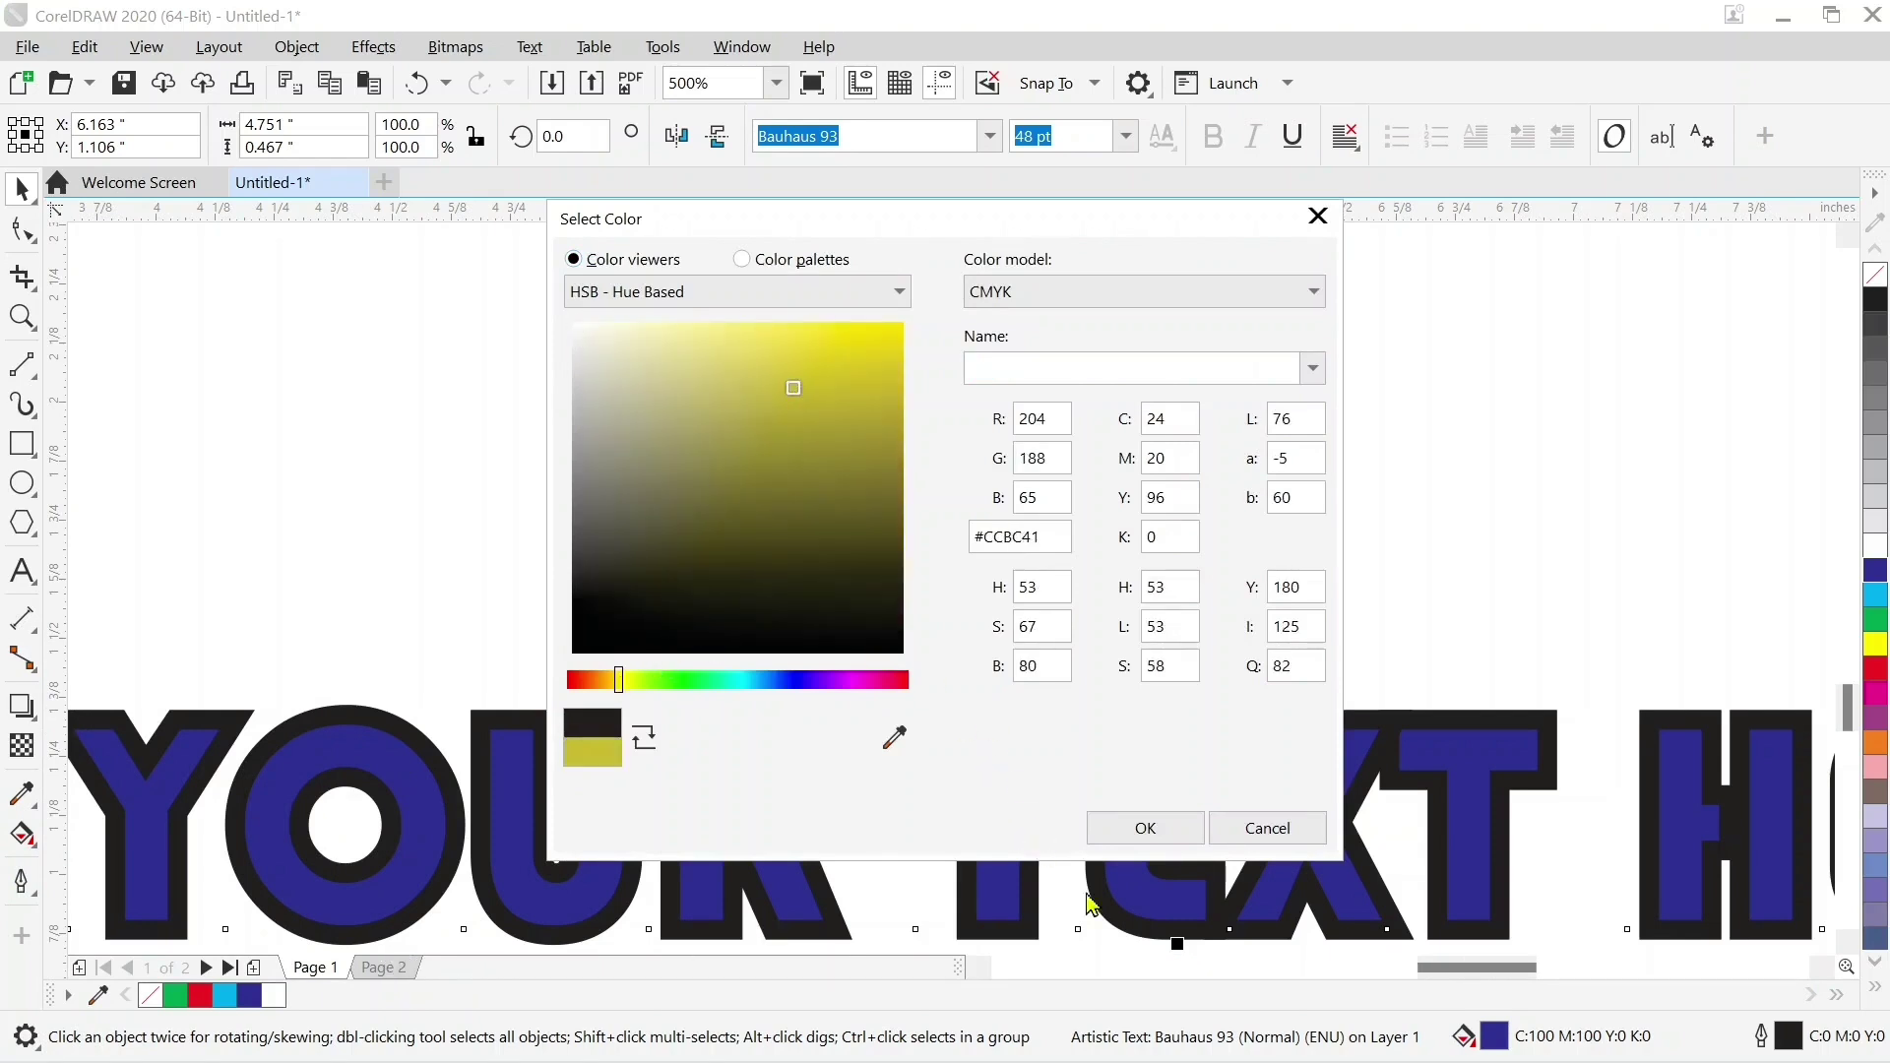
left_click(1119, 829)
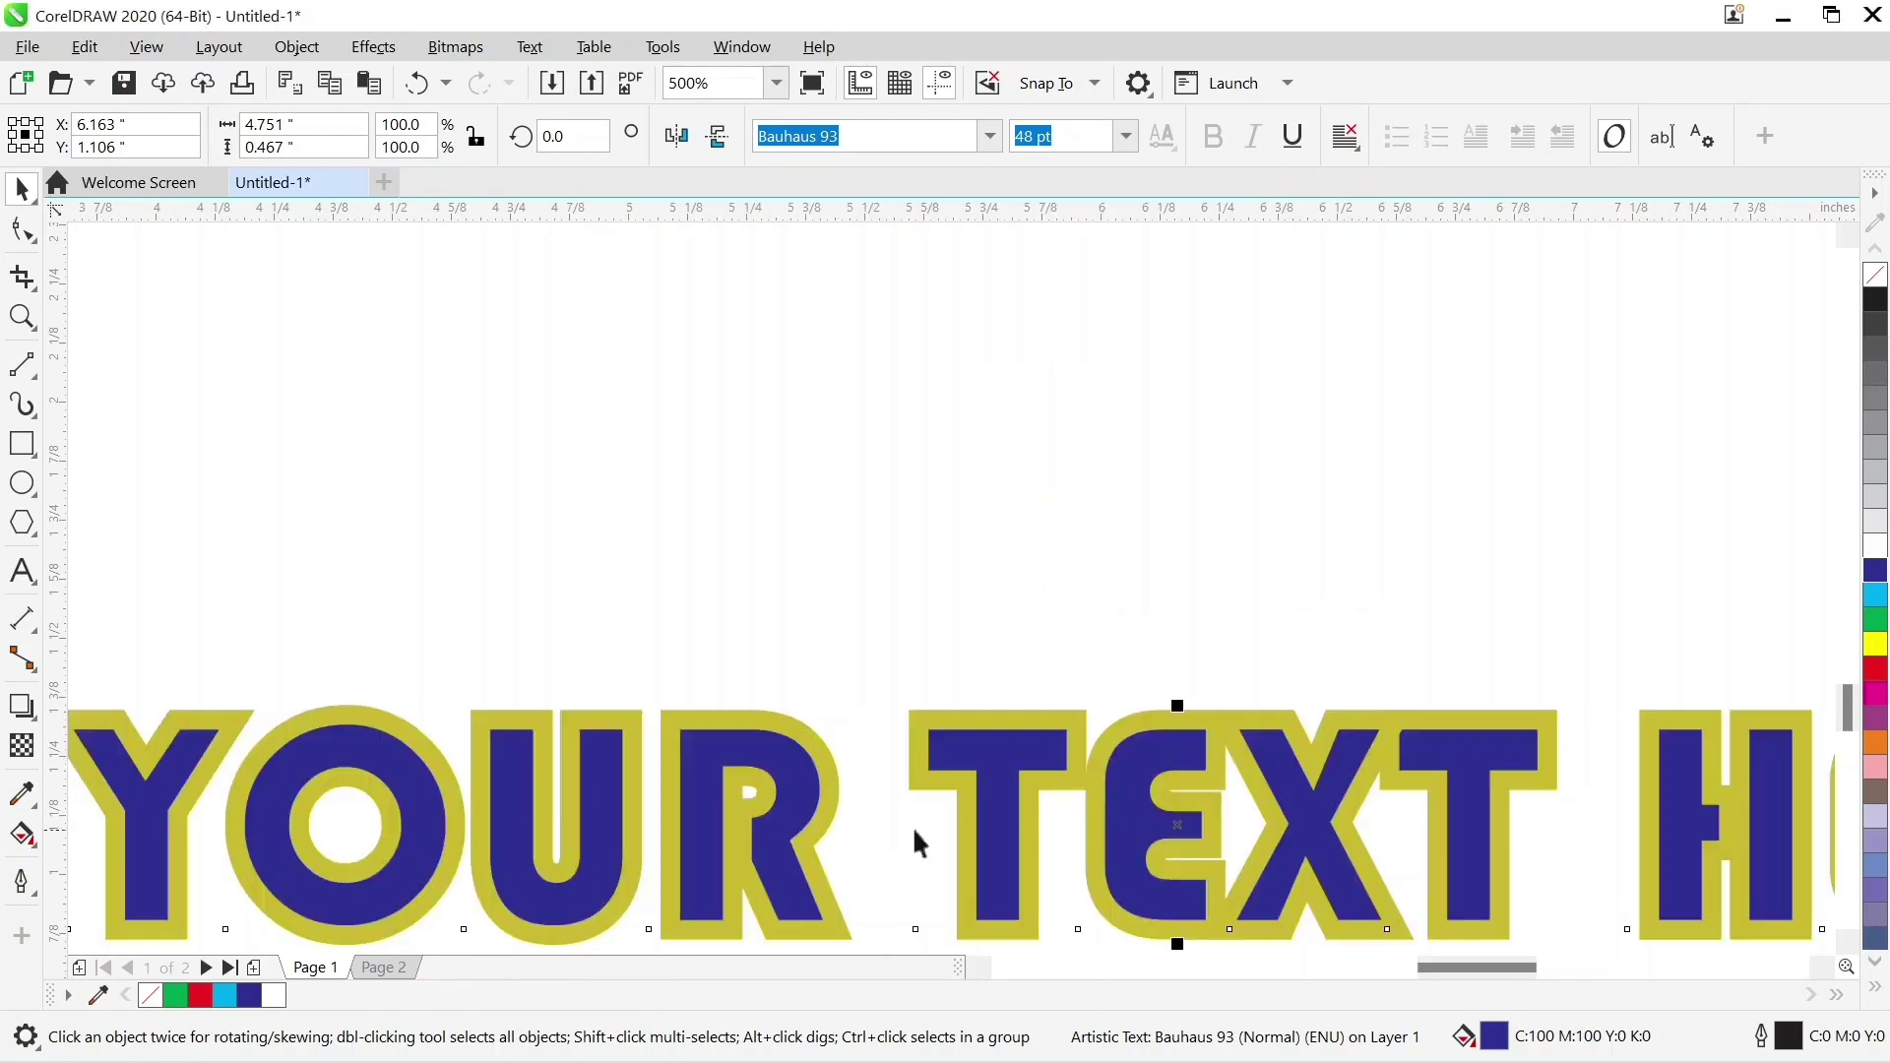
left_click(22, 881)
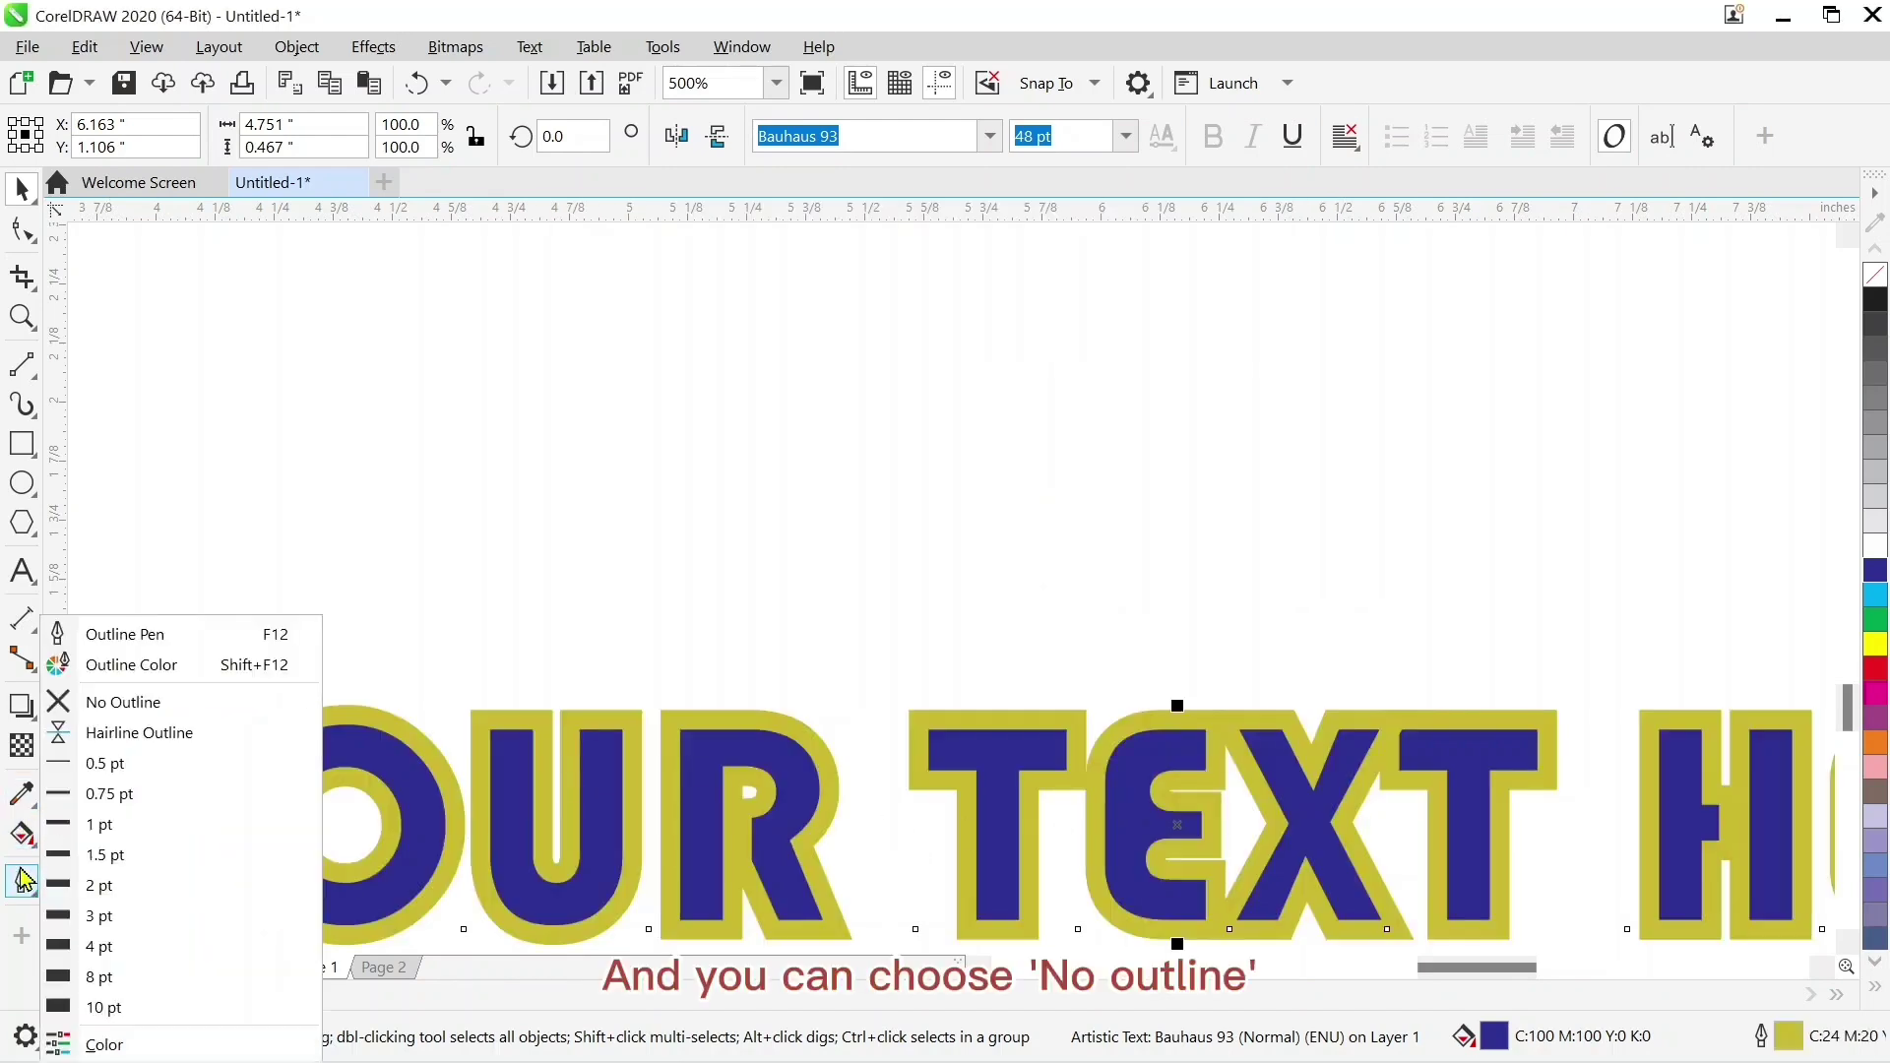
left_click(169, 710)
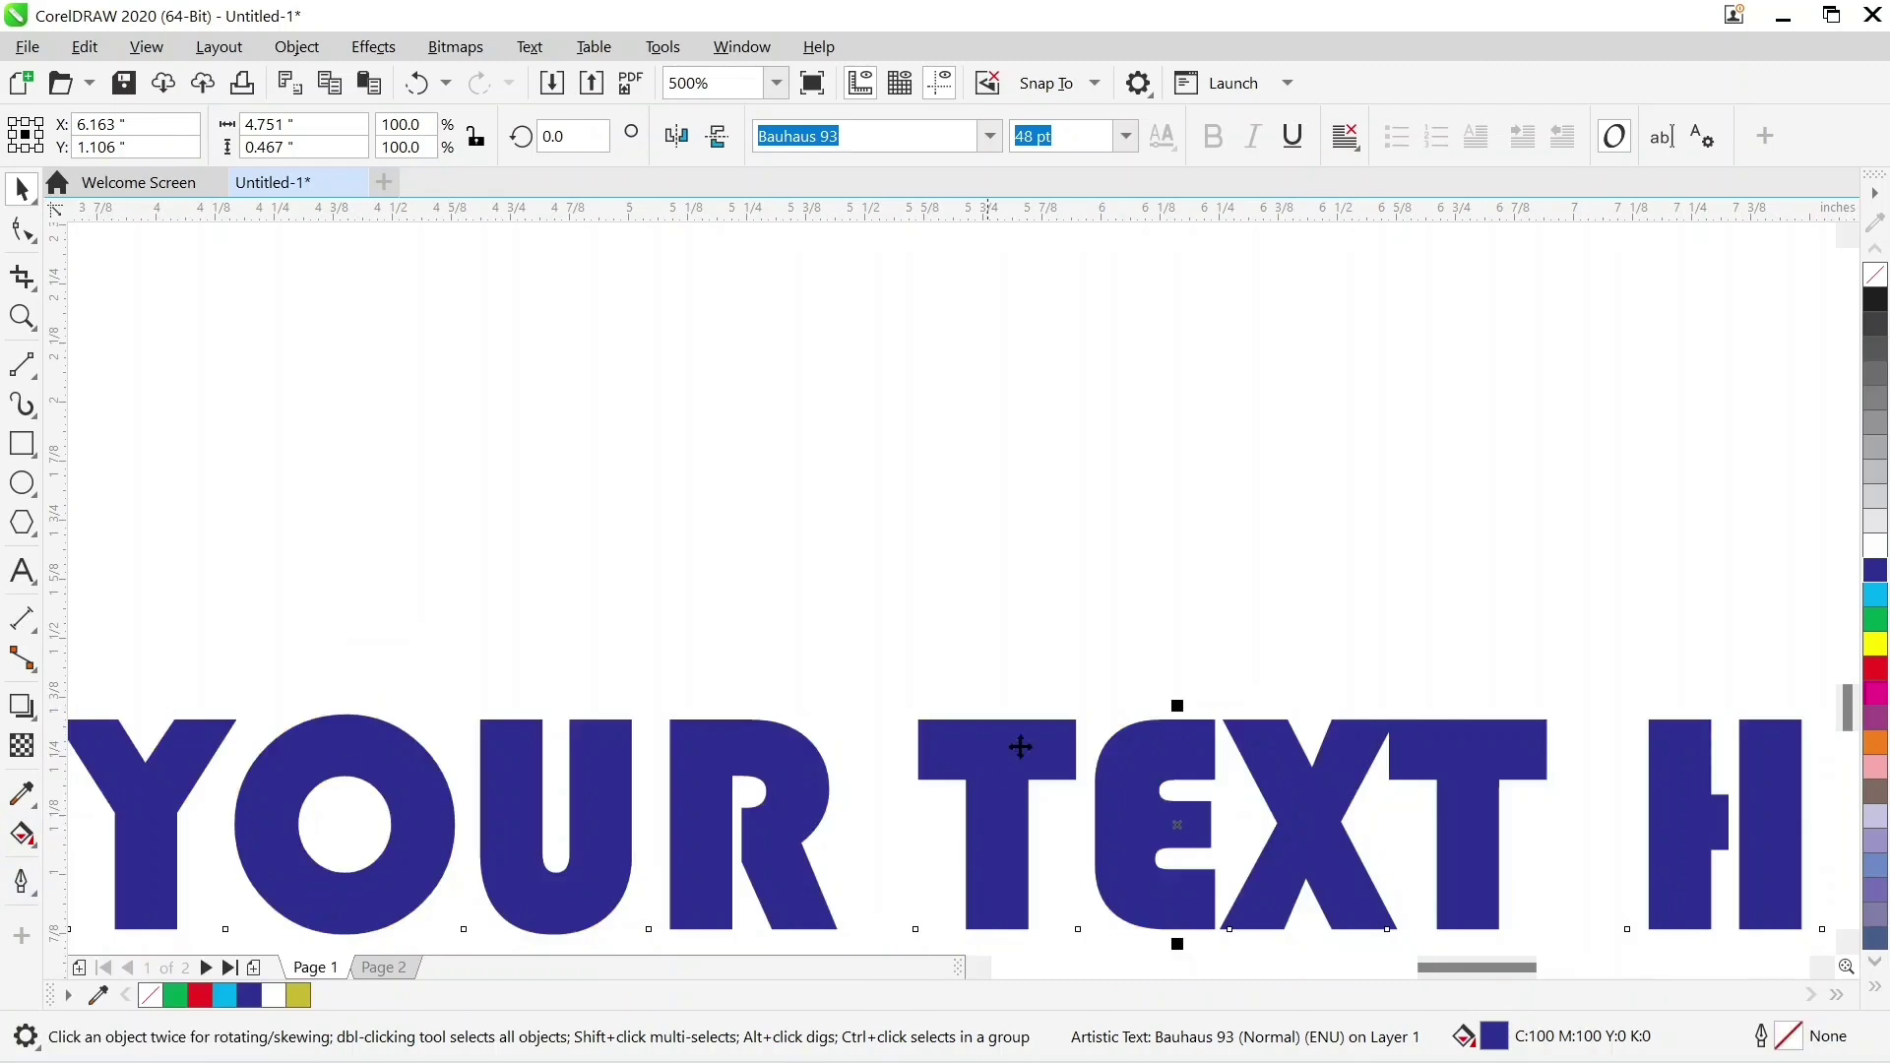
key("F4")
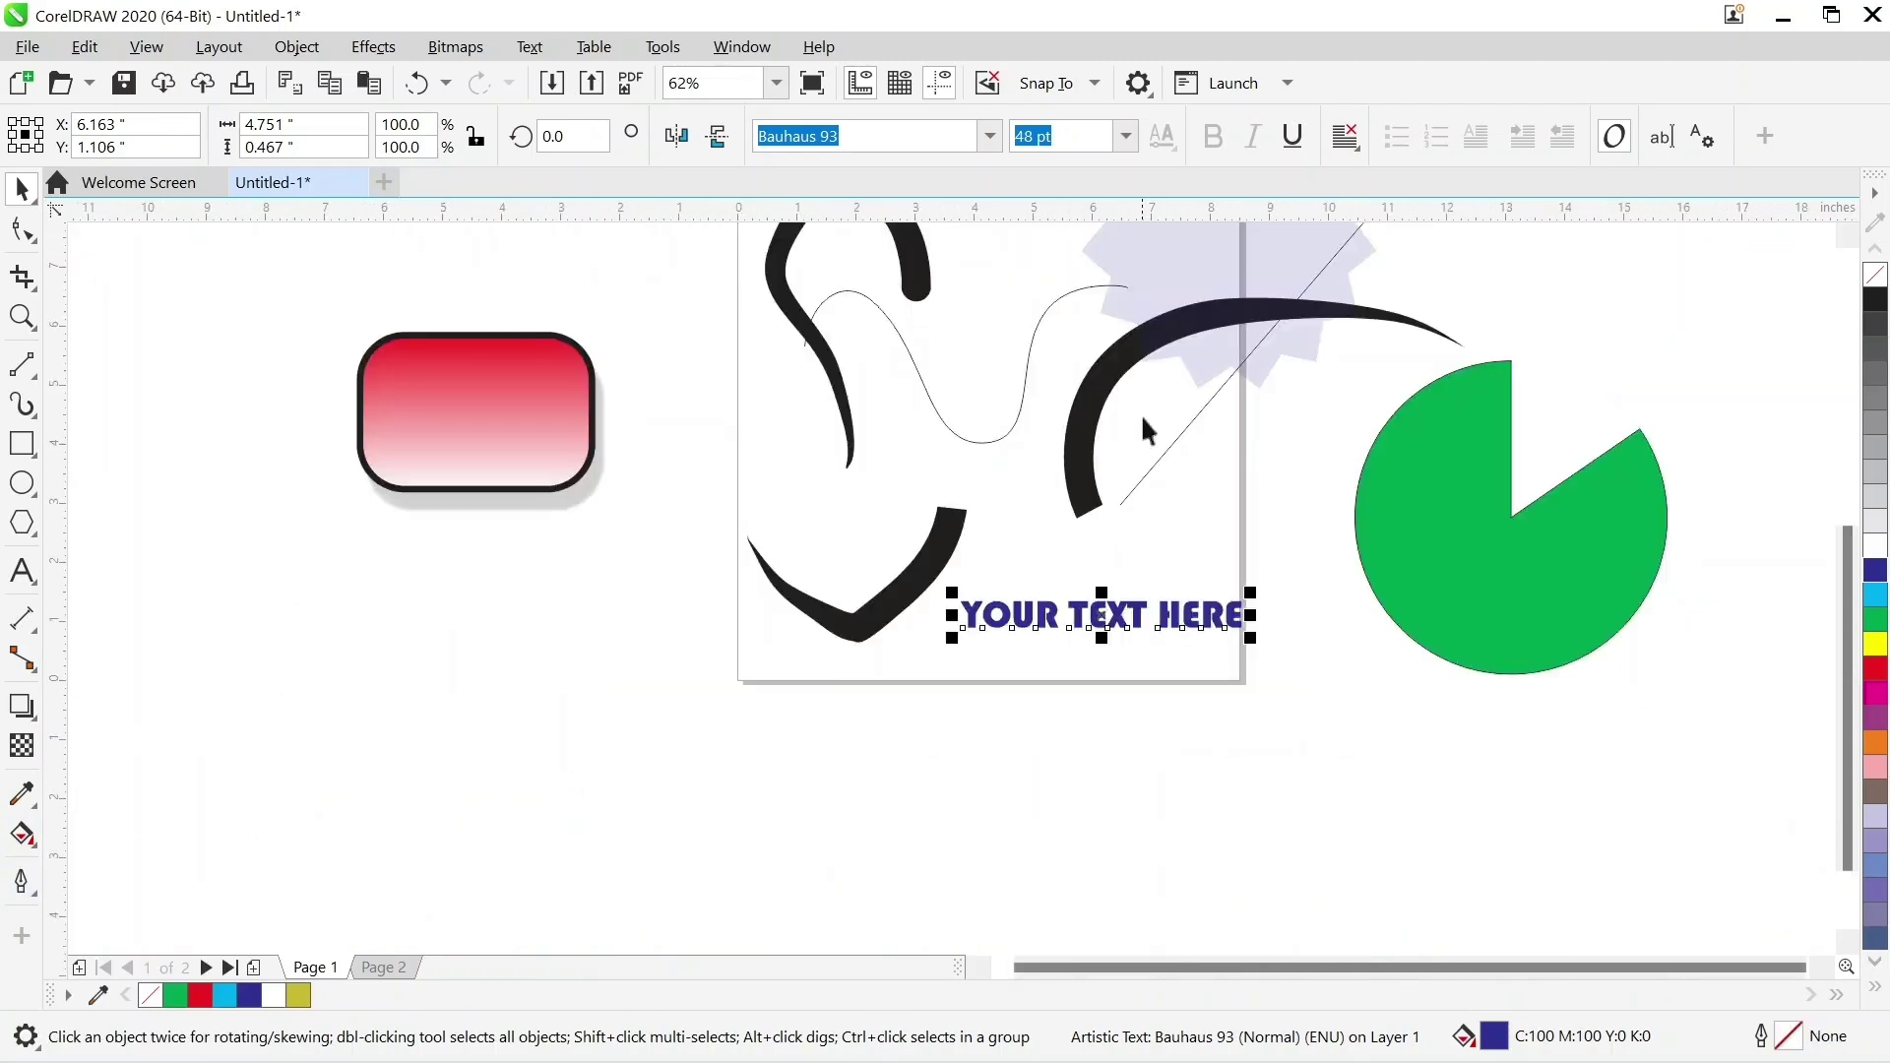
left_click(643, 281)
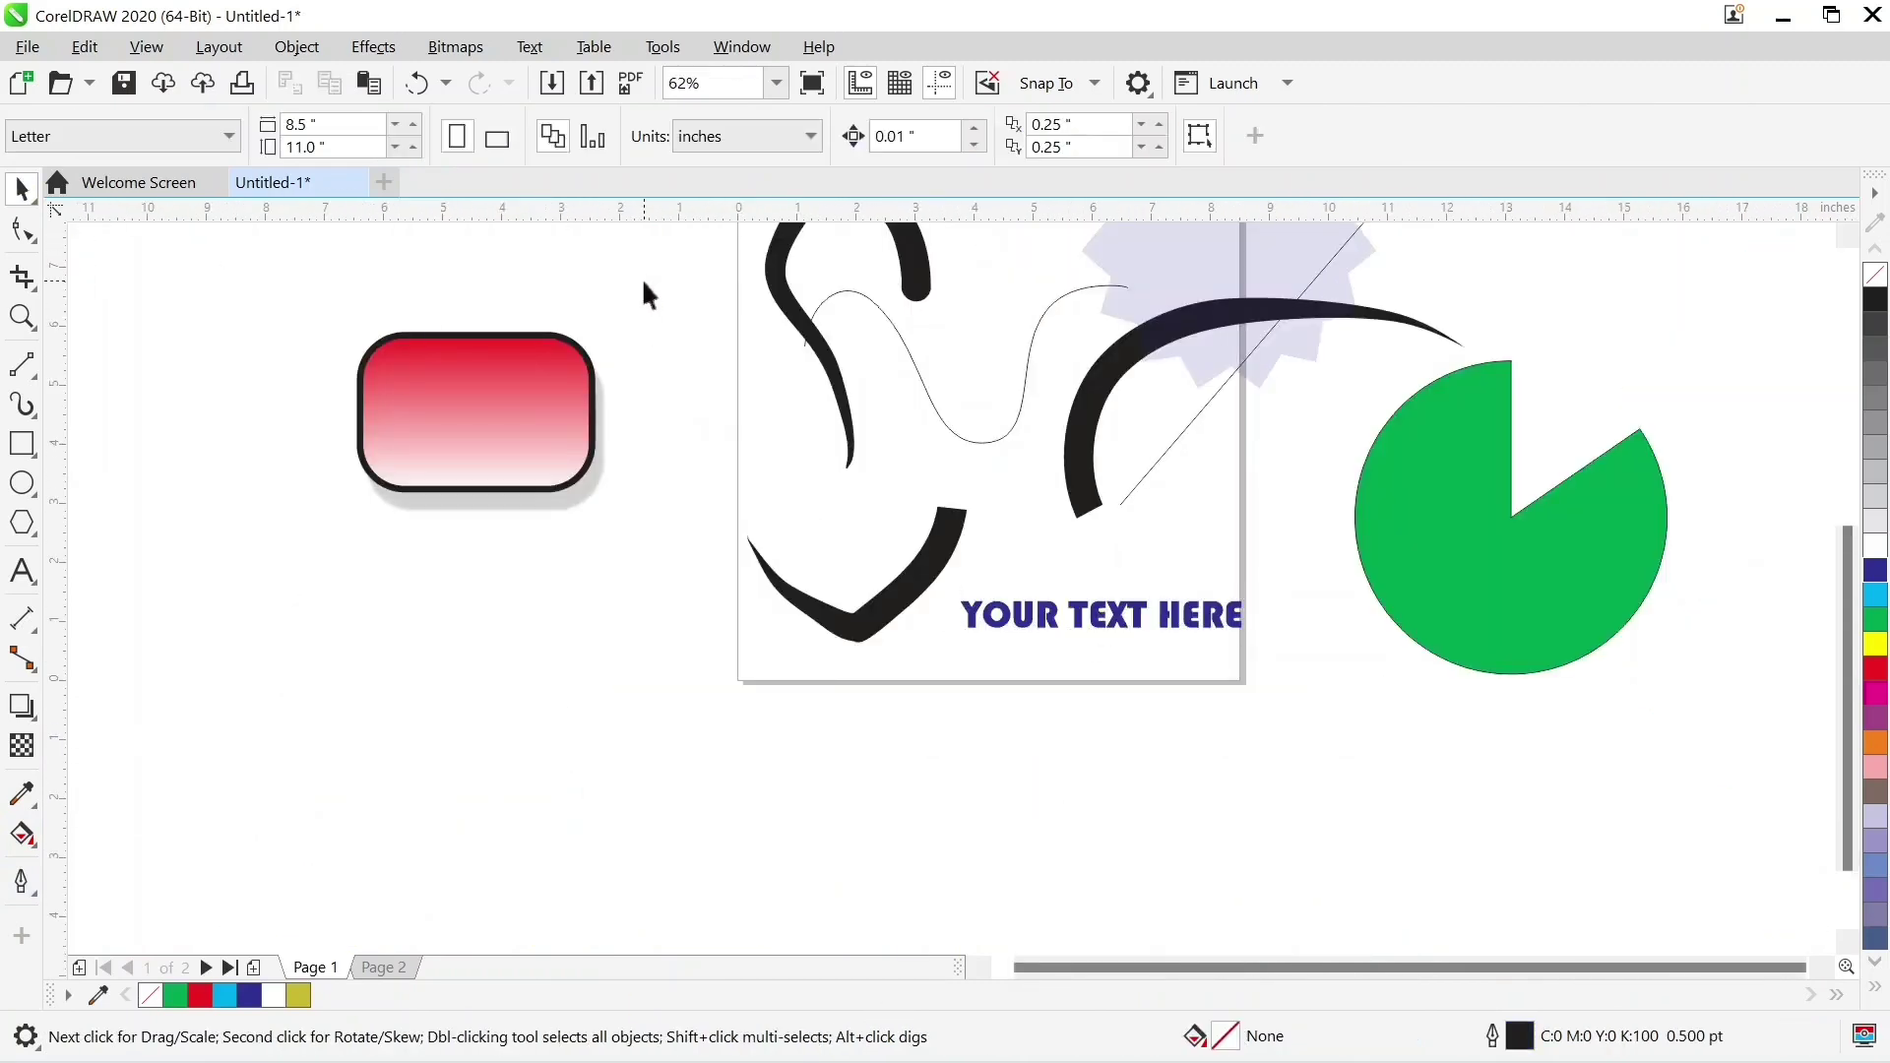
Set the view zoom to 50%
scroll(645, 292, "up", 1)
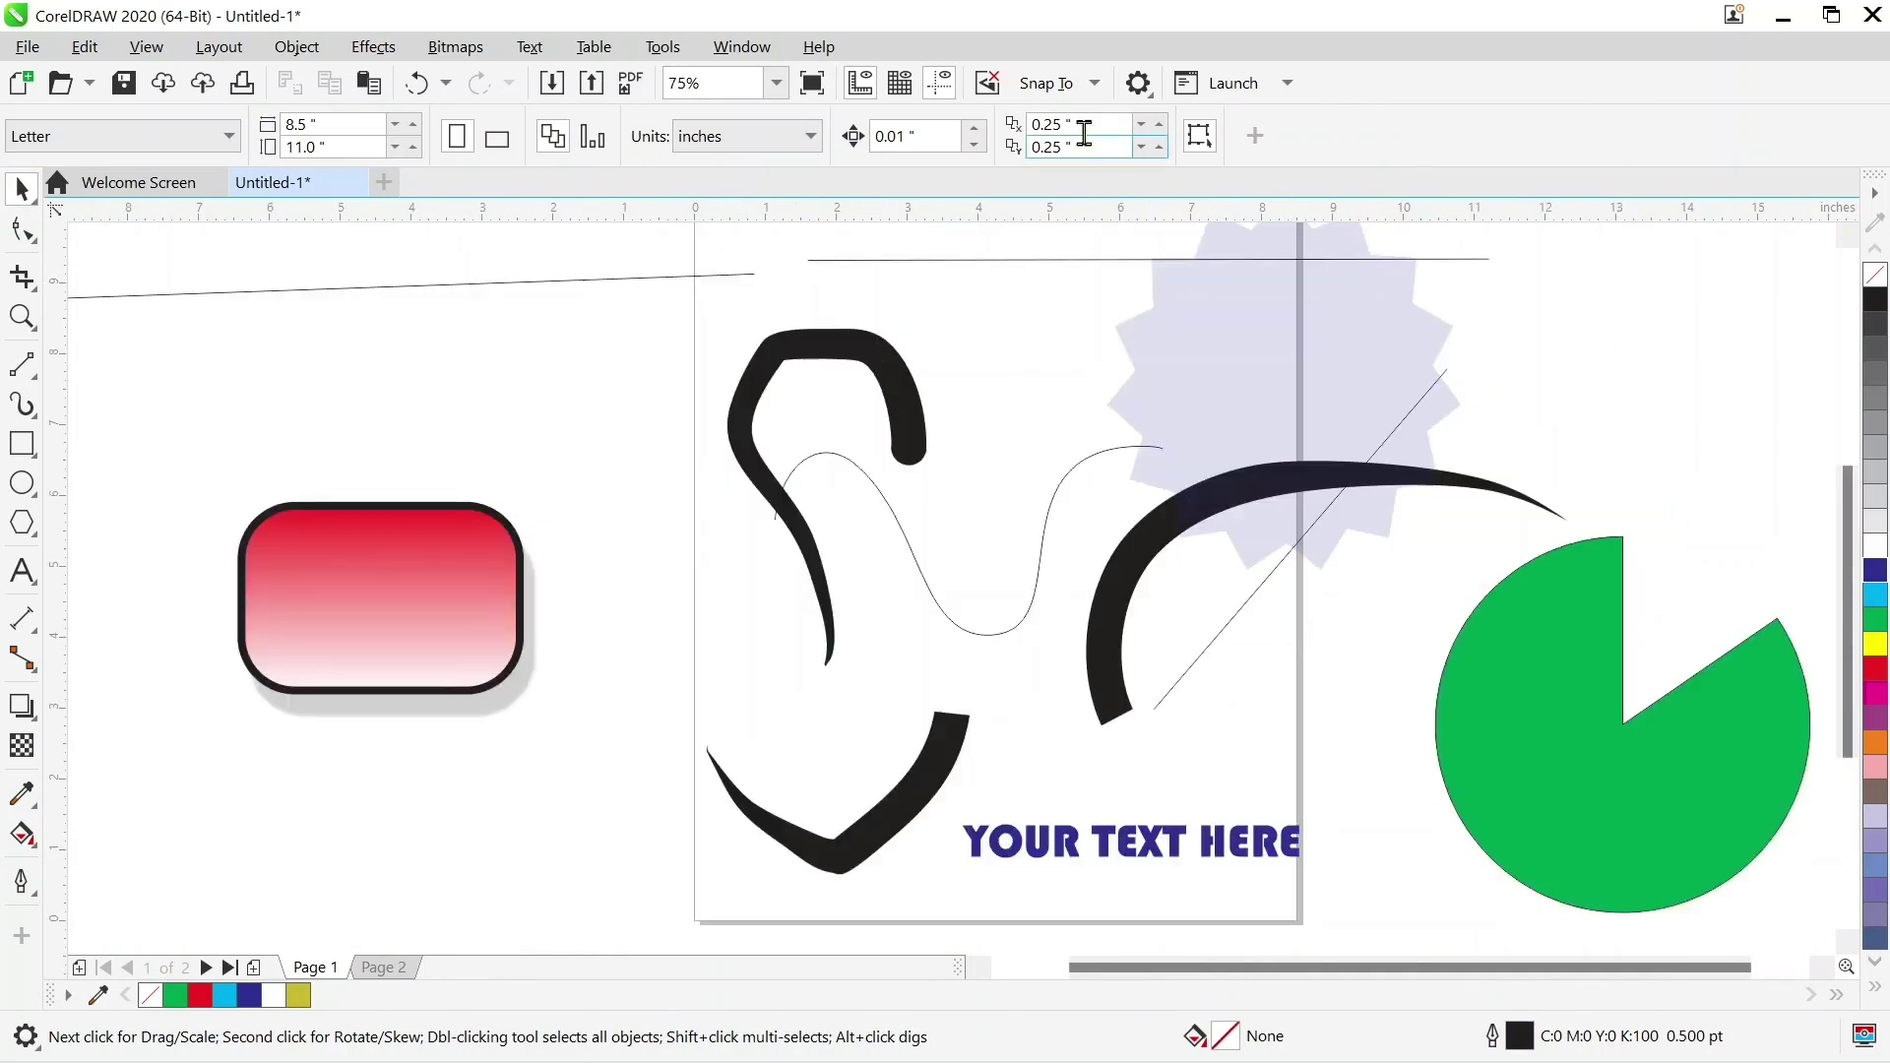
left_click(777, 82)
left_click(748, 236)
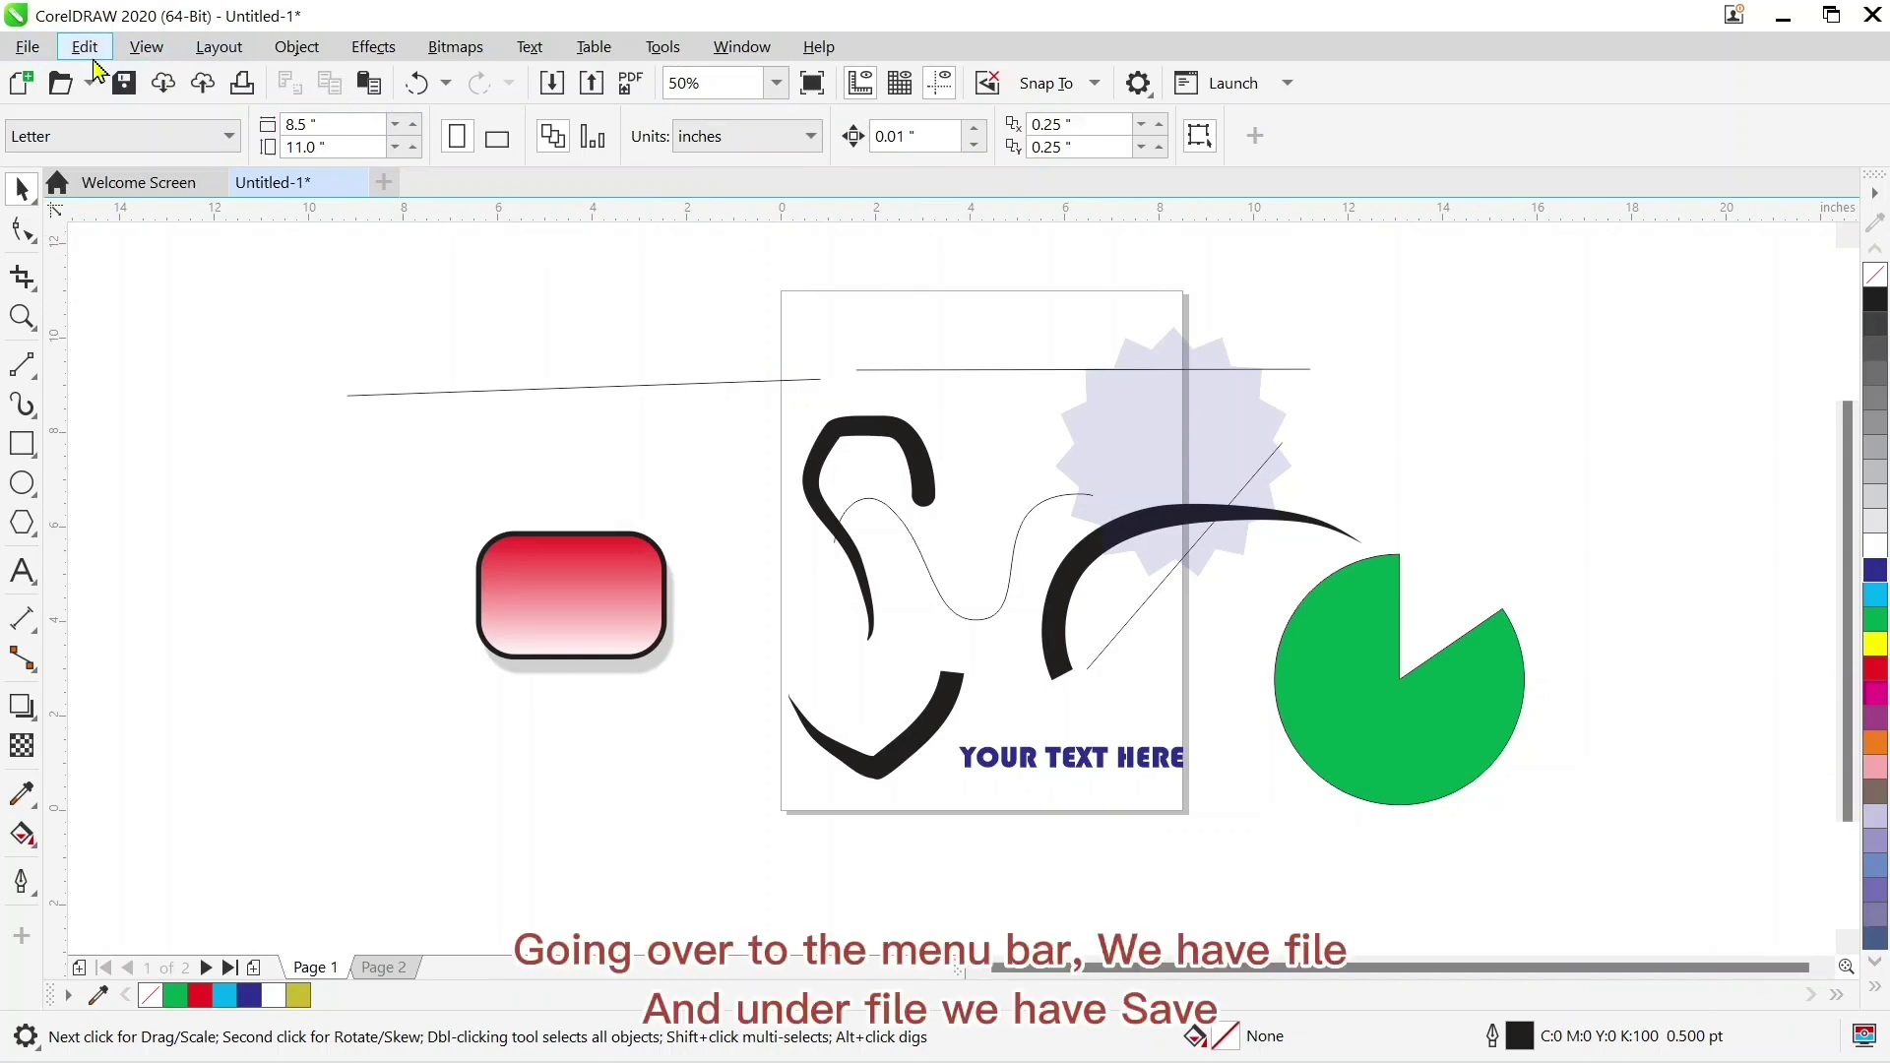
Save the drawing as COREL TURORIAL.cdr in Documents
left_click(29, 47)
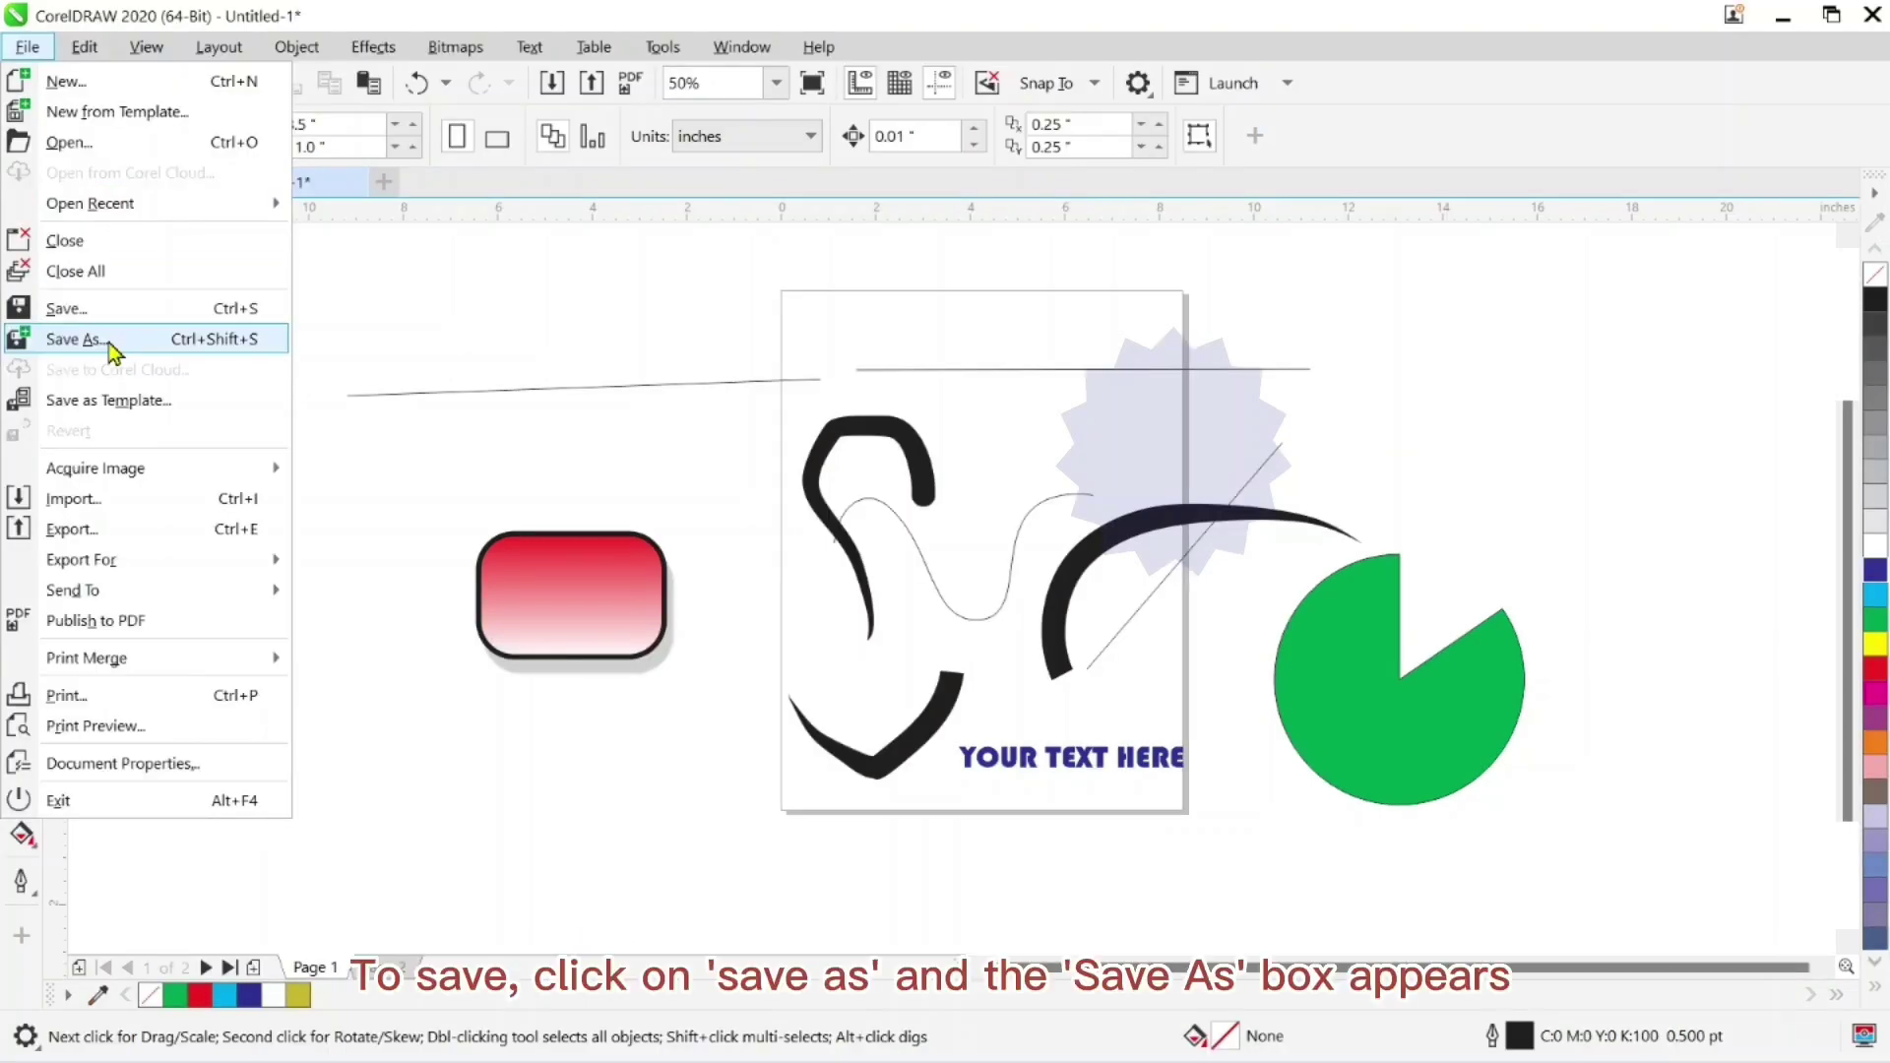
left_click(74, 339)
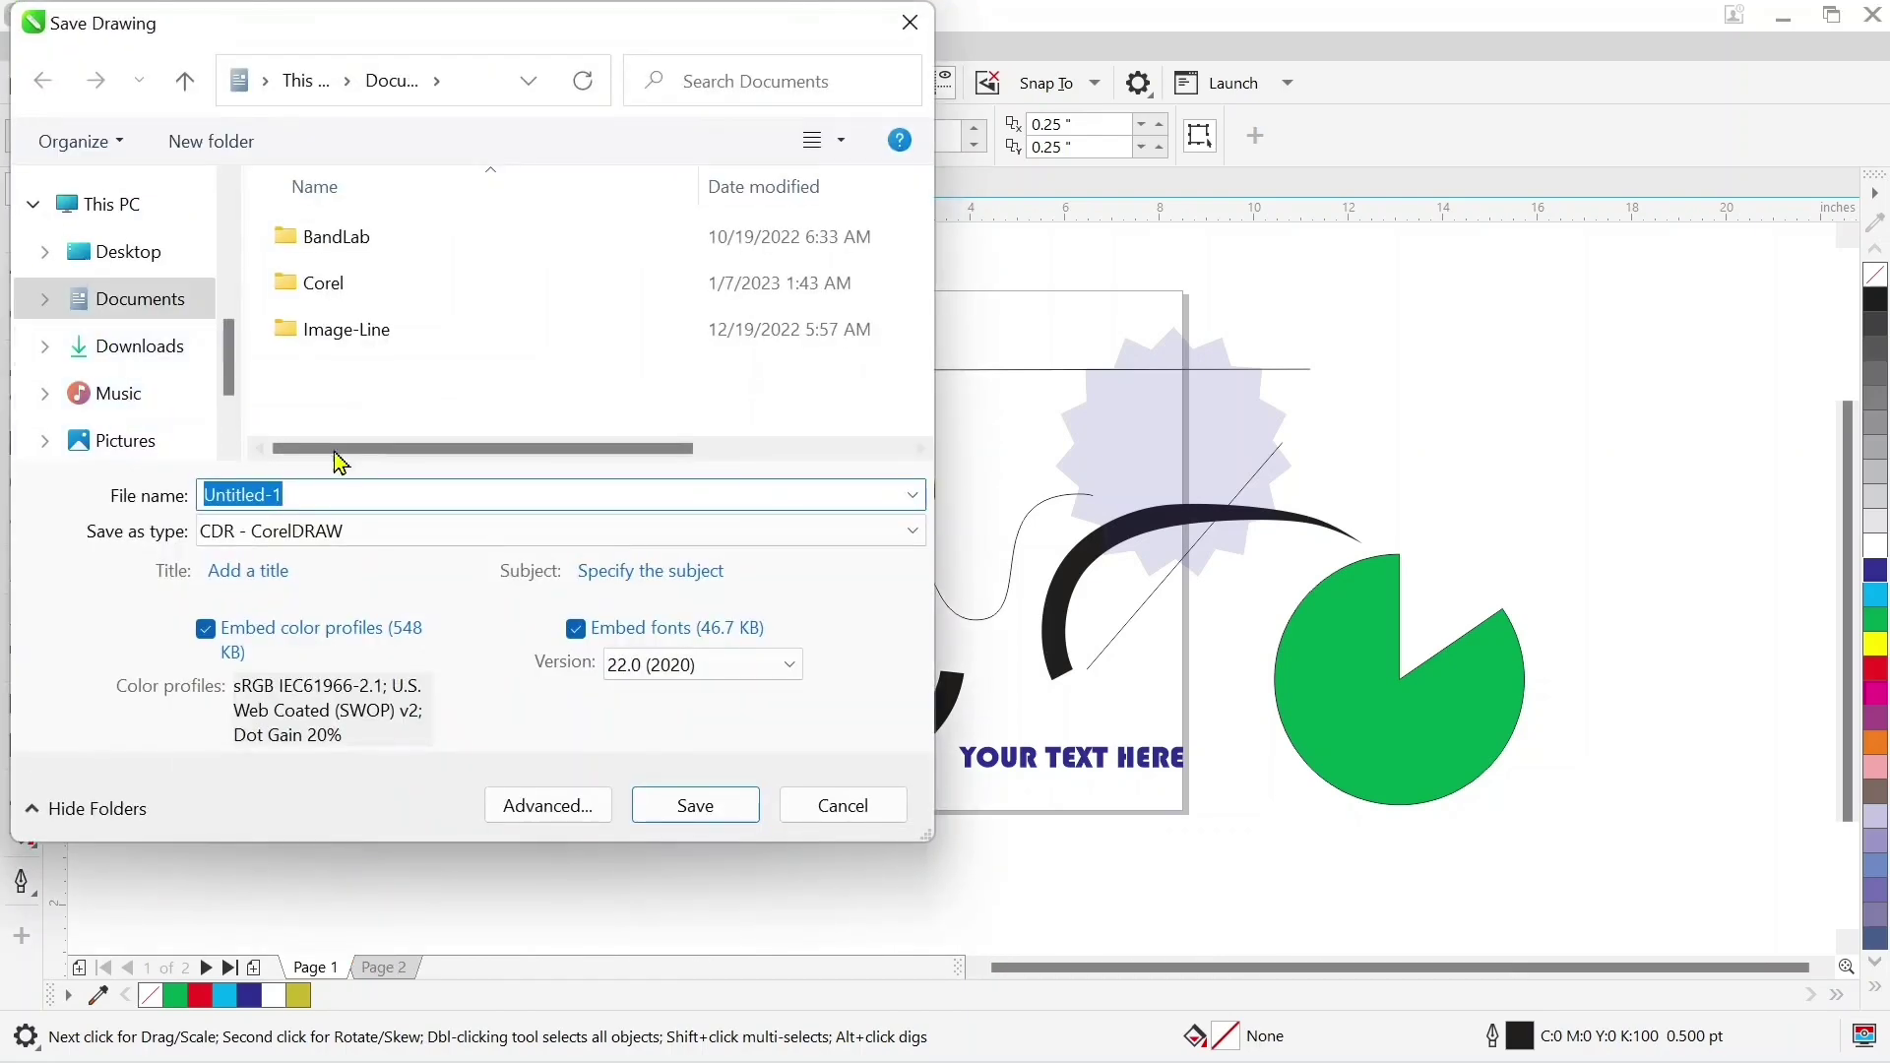
type("COR")
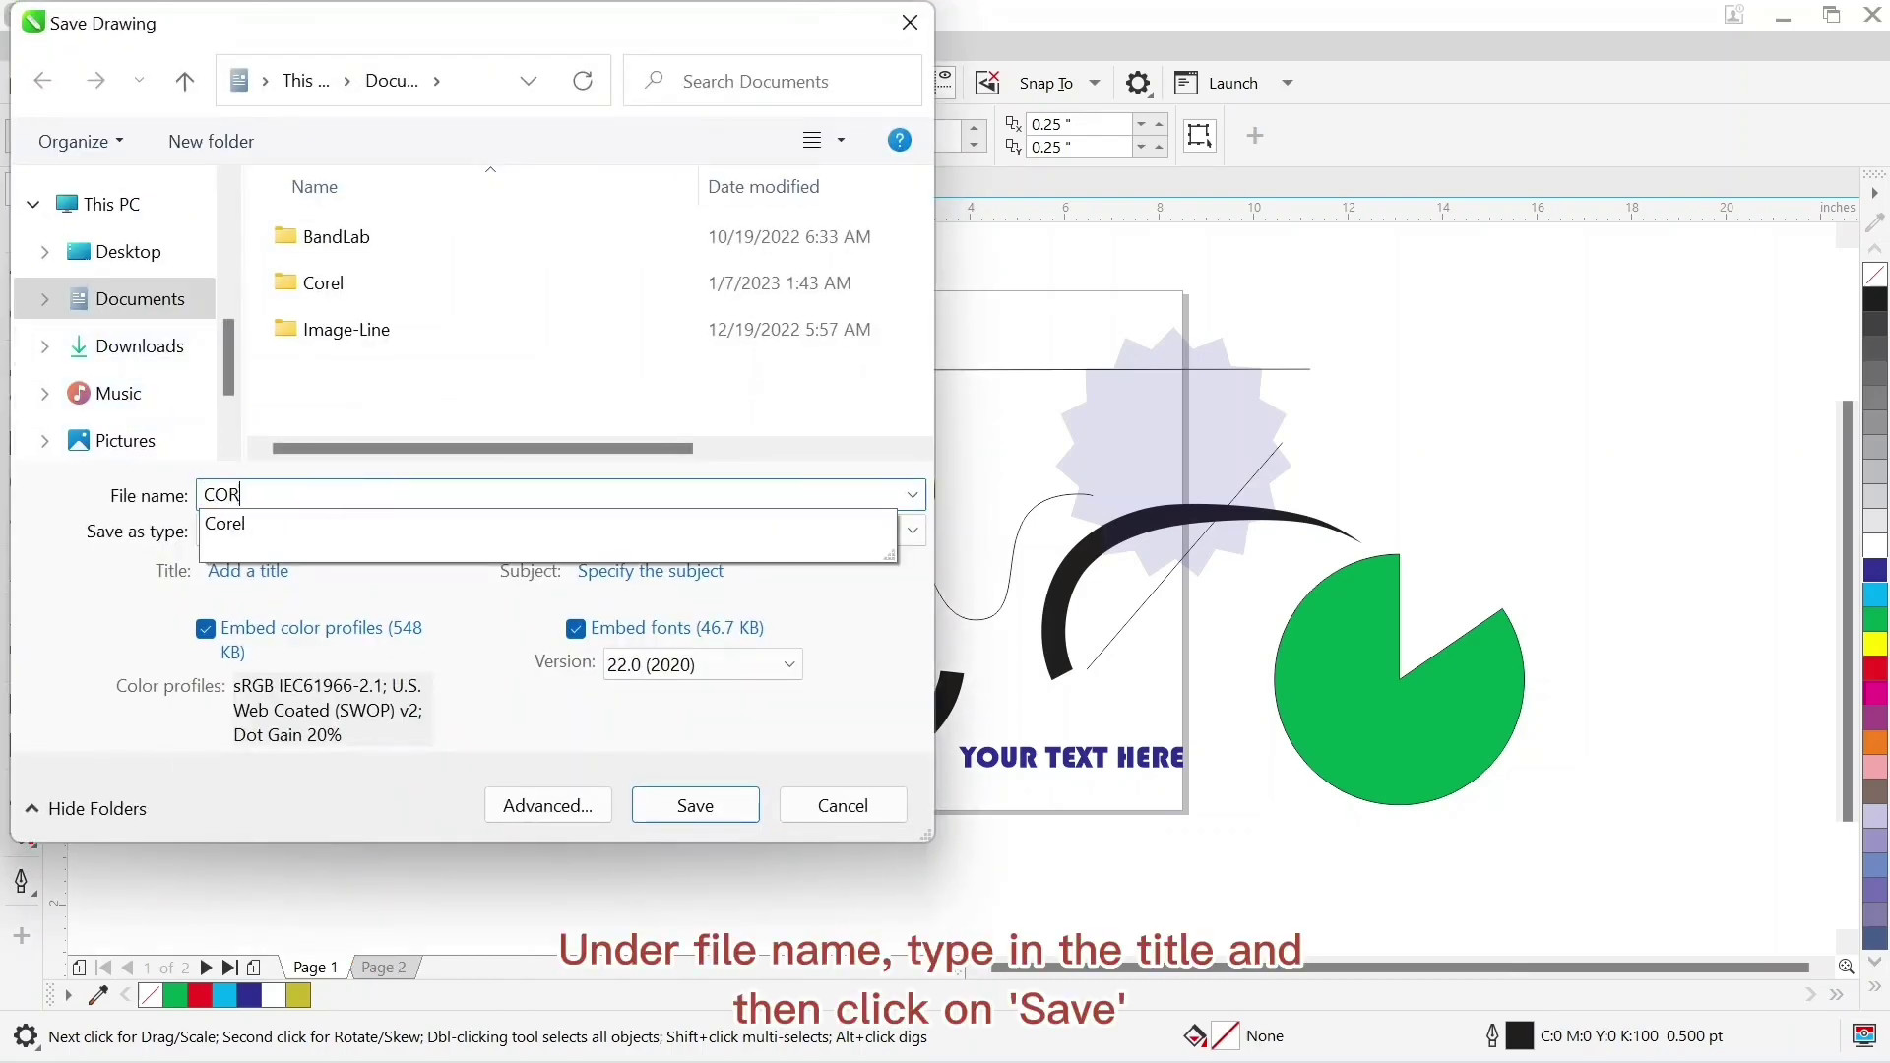
type("EL TURORIAL")
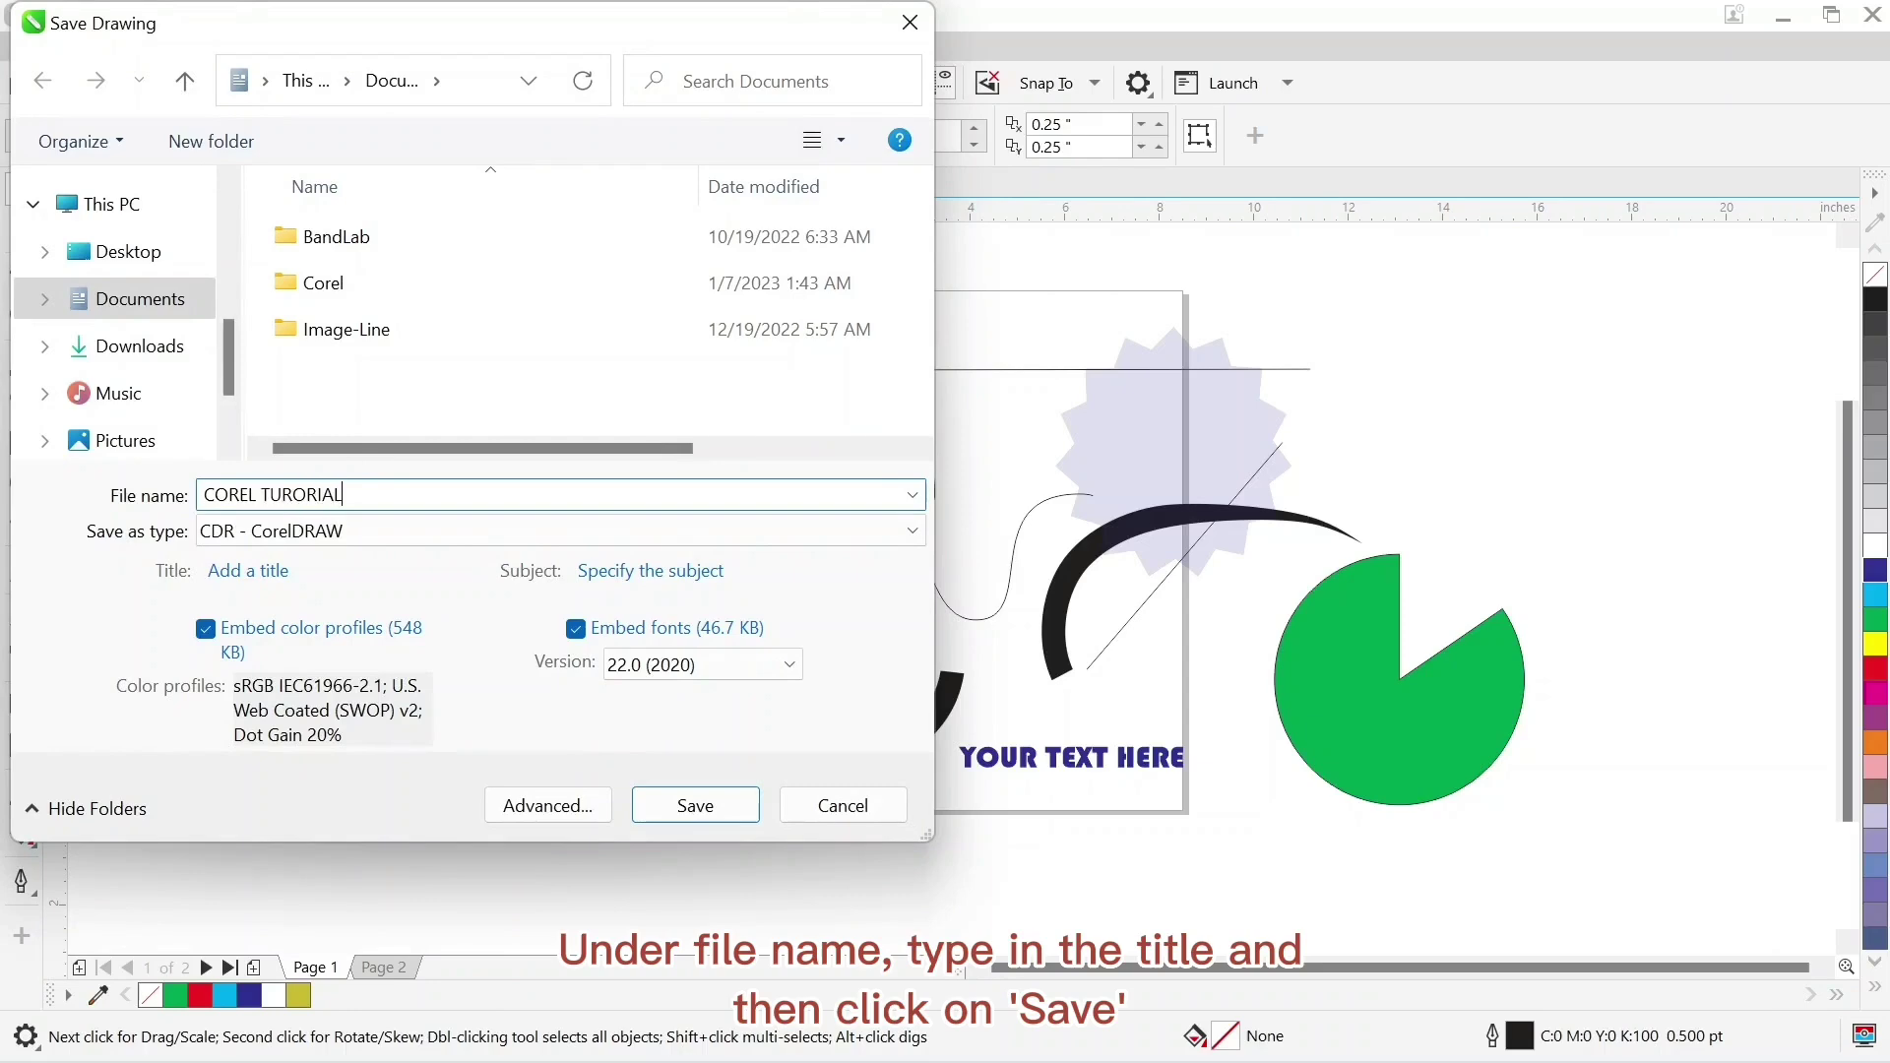
left_click(692, 821)
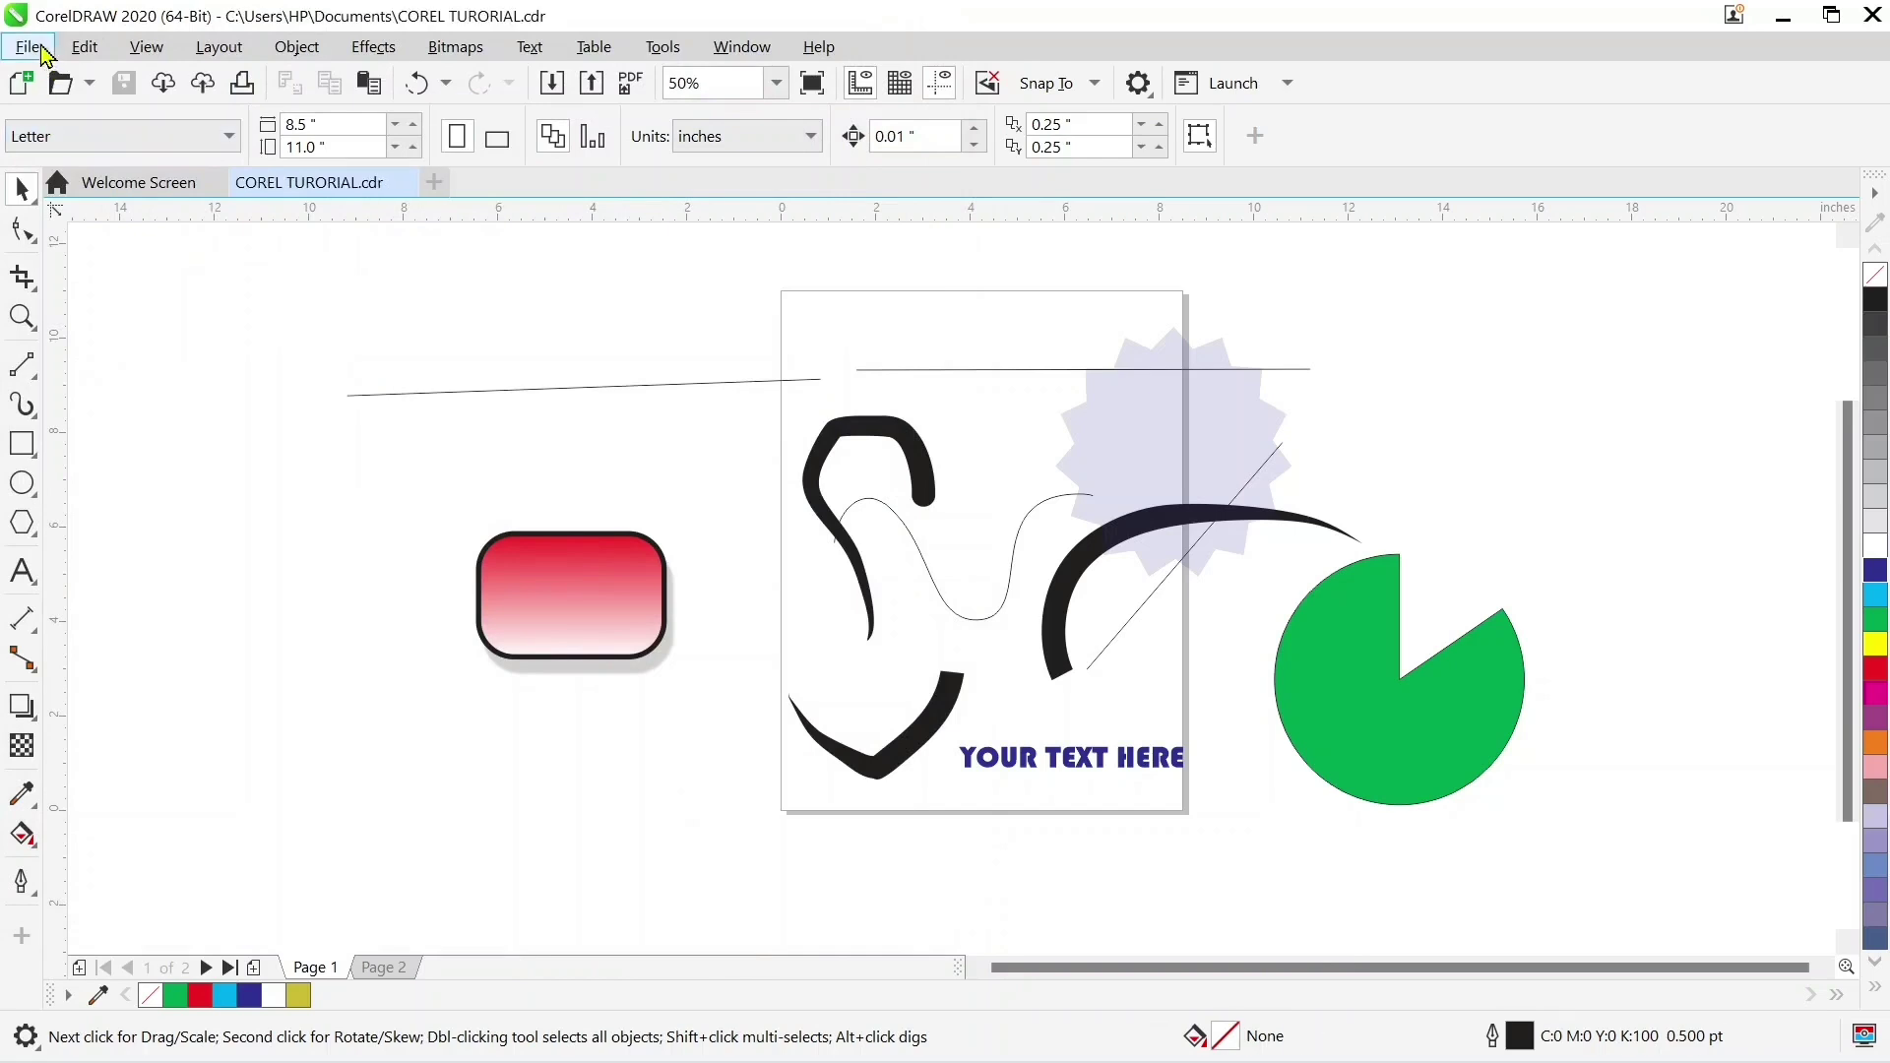
left_click(29, 48)
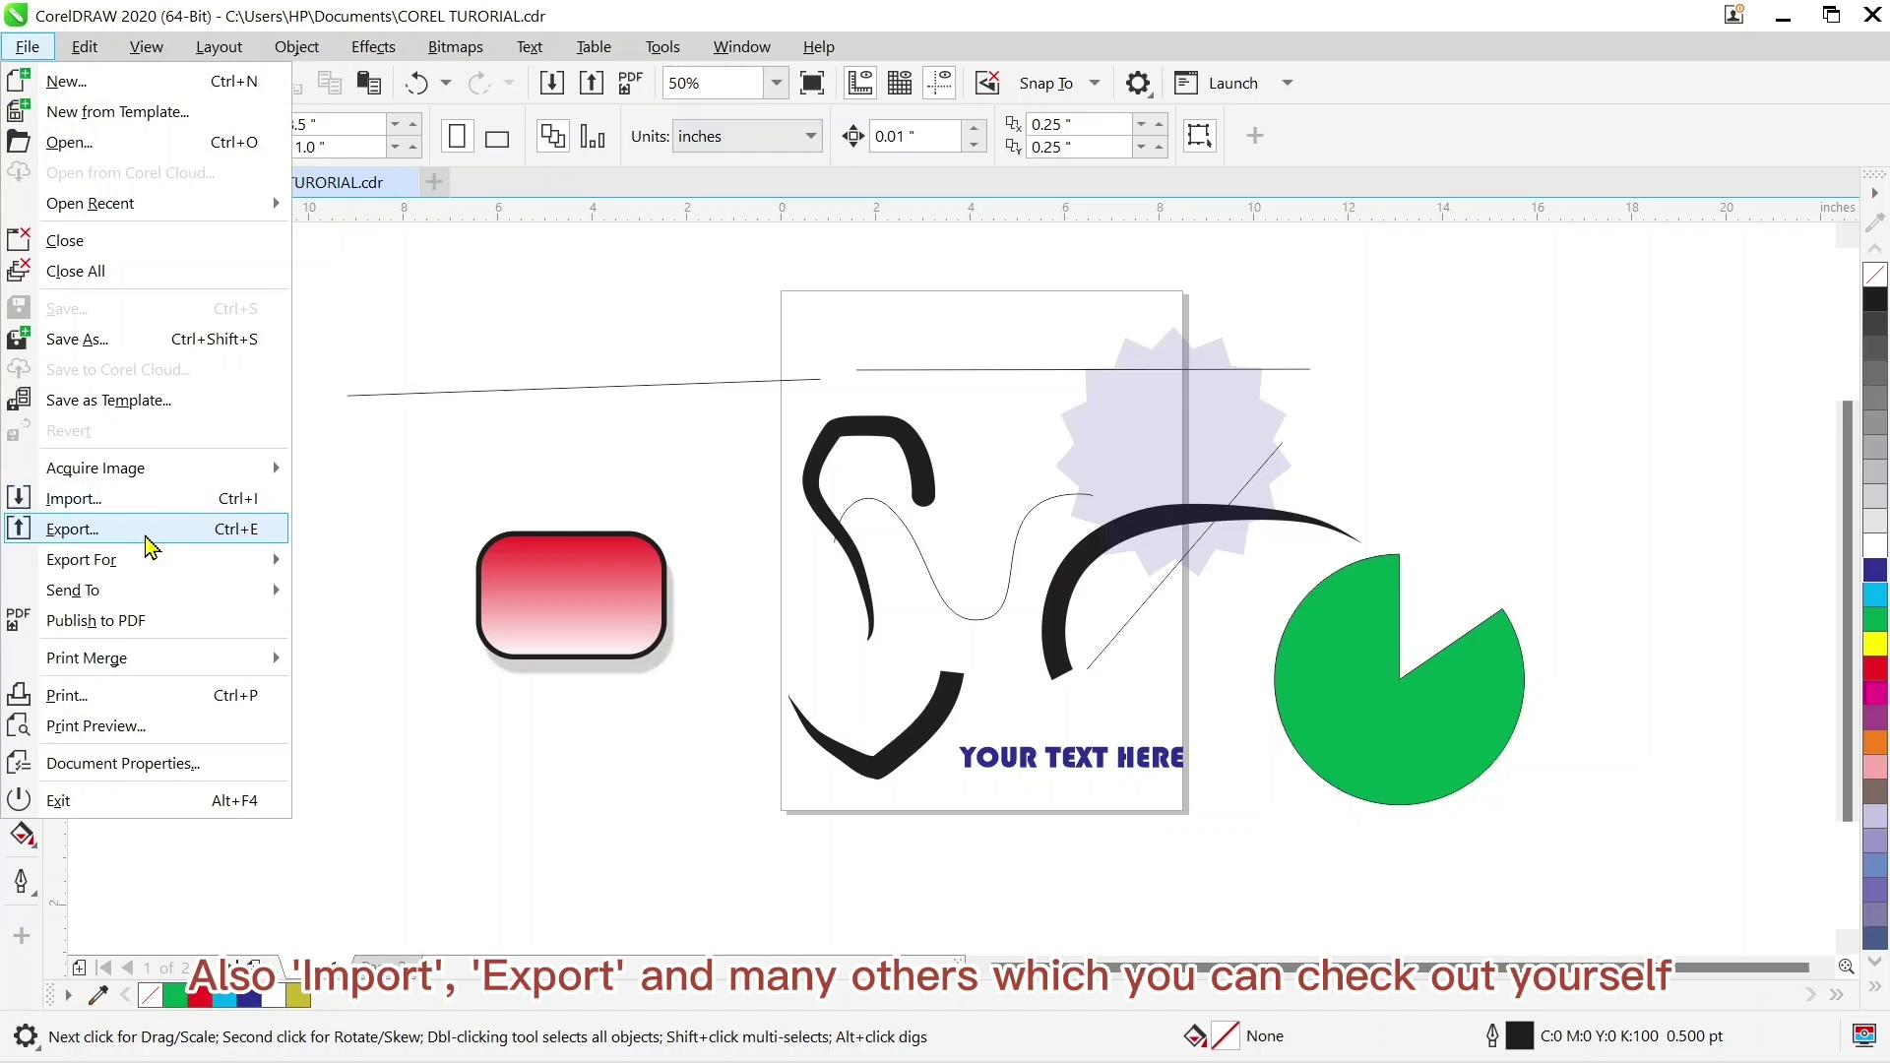
left_click(407, 305)
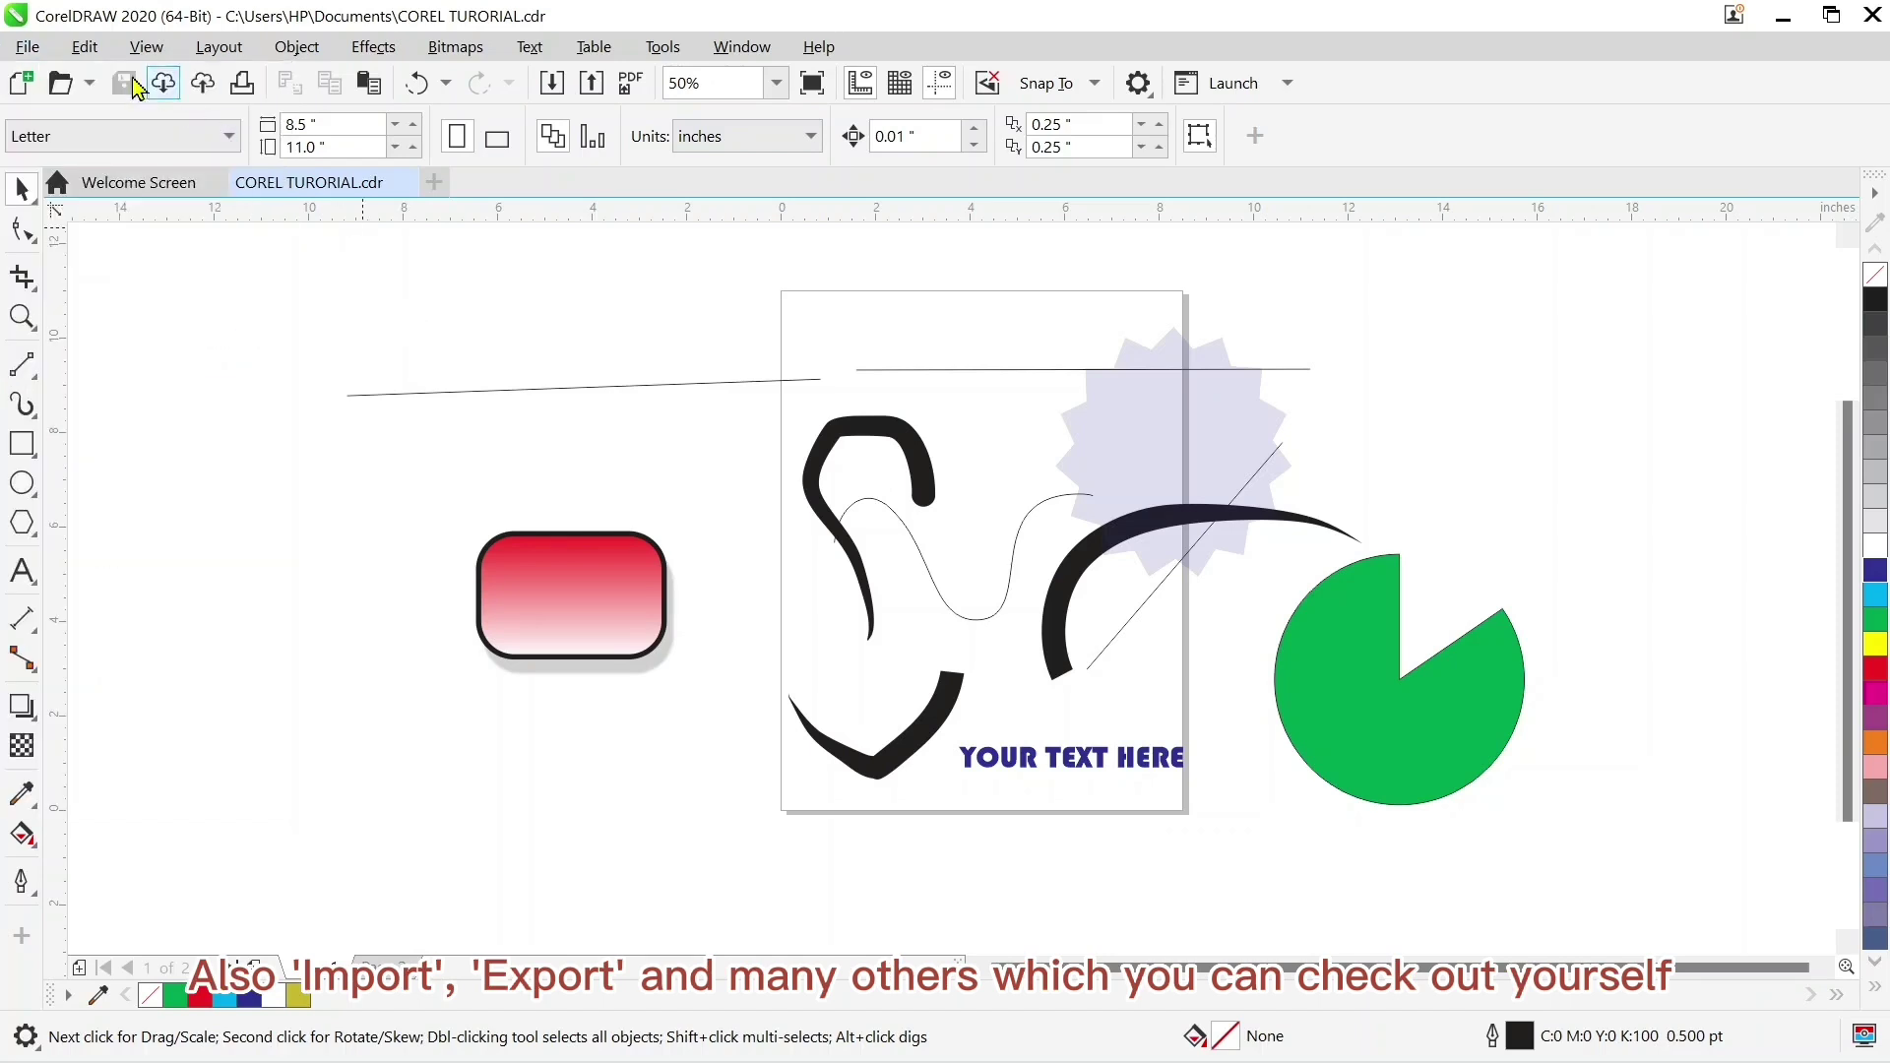
left_click(86, 55)
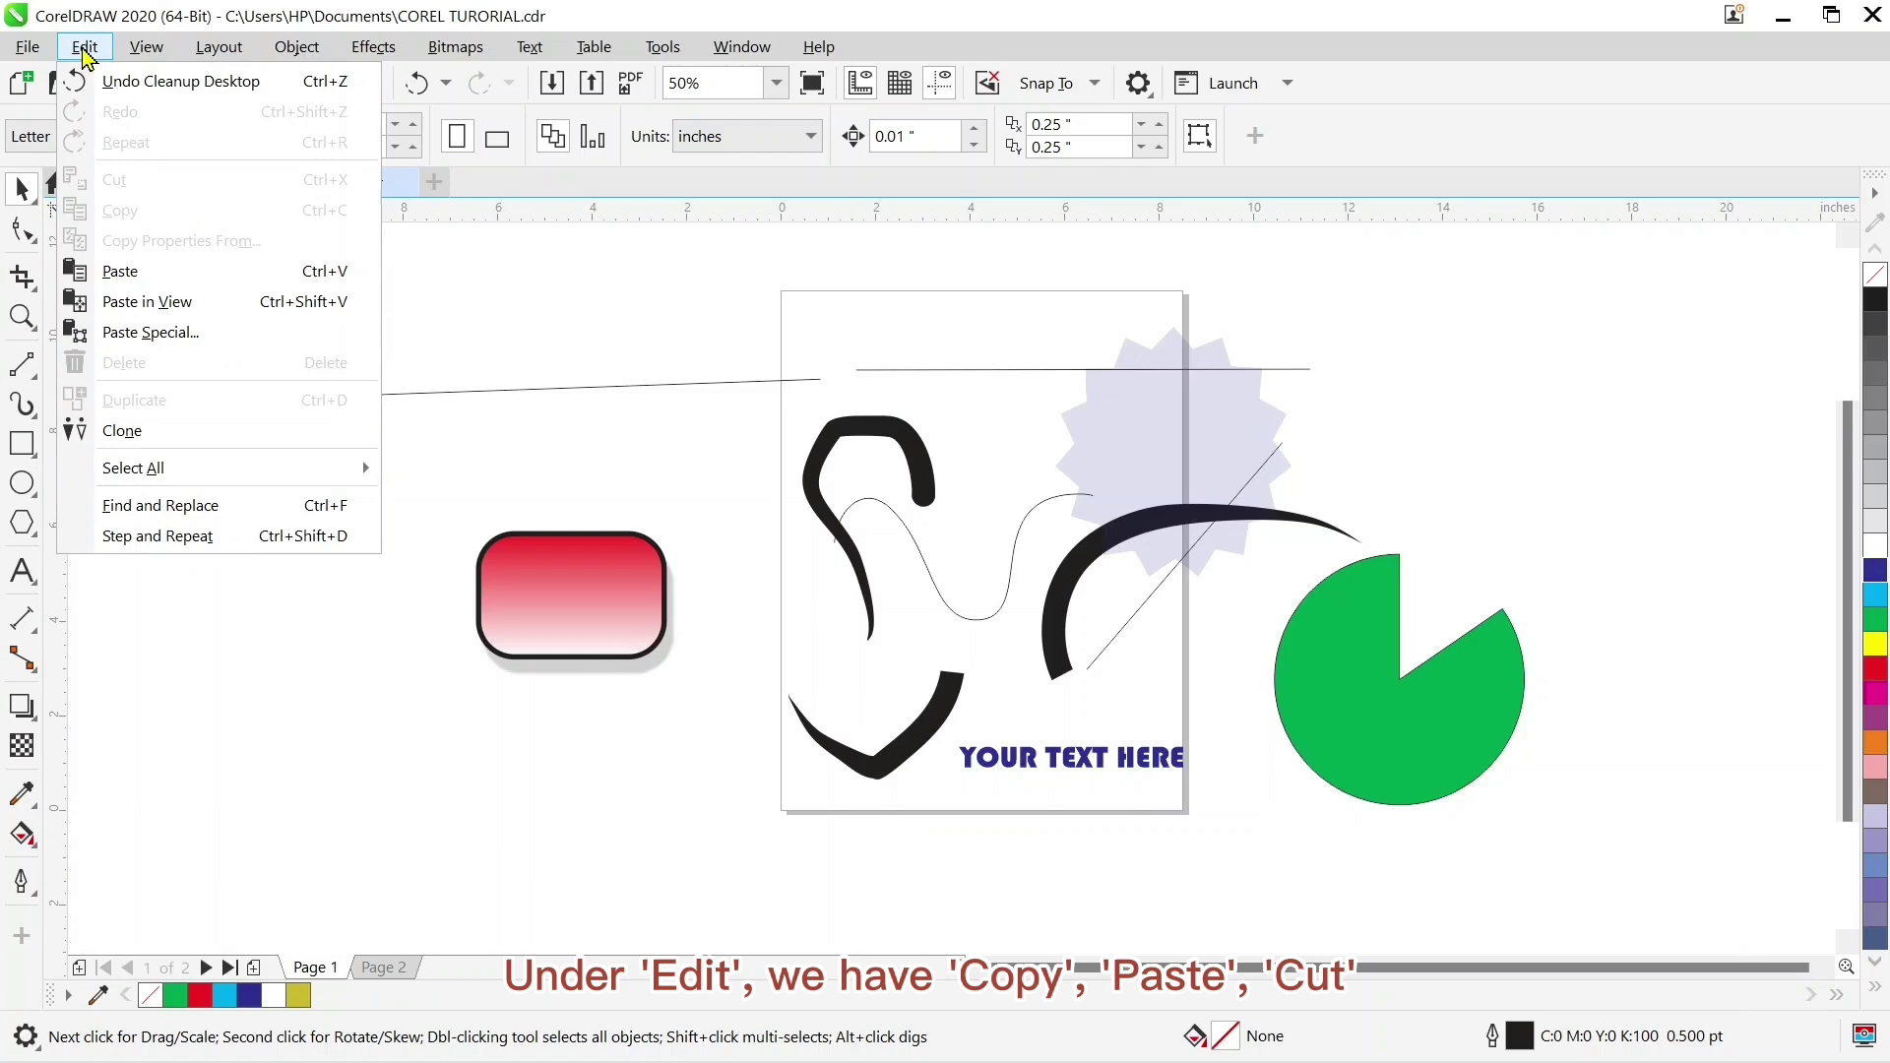
left_click(582, 492)
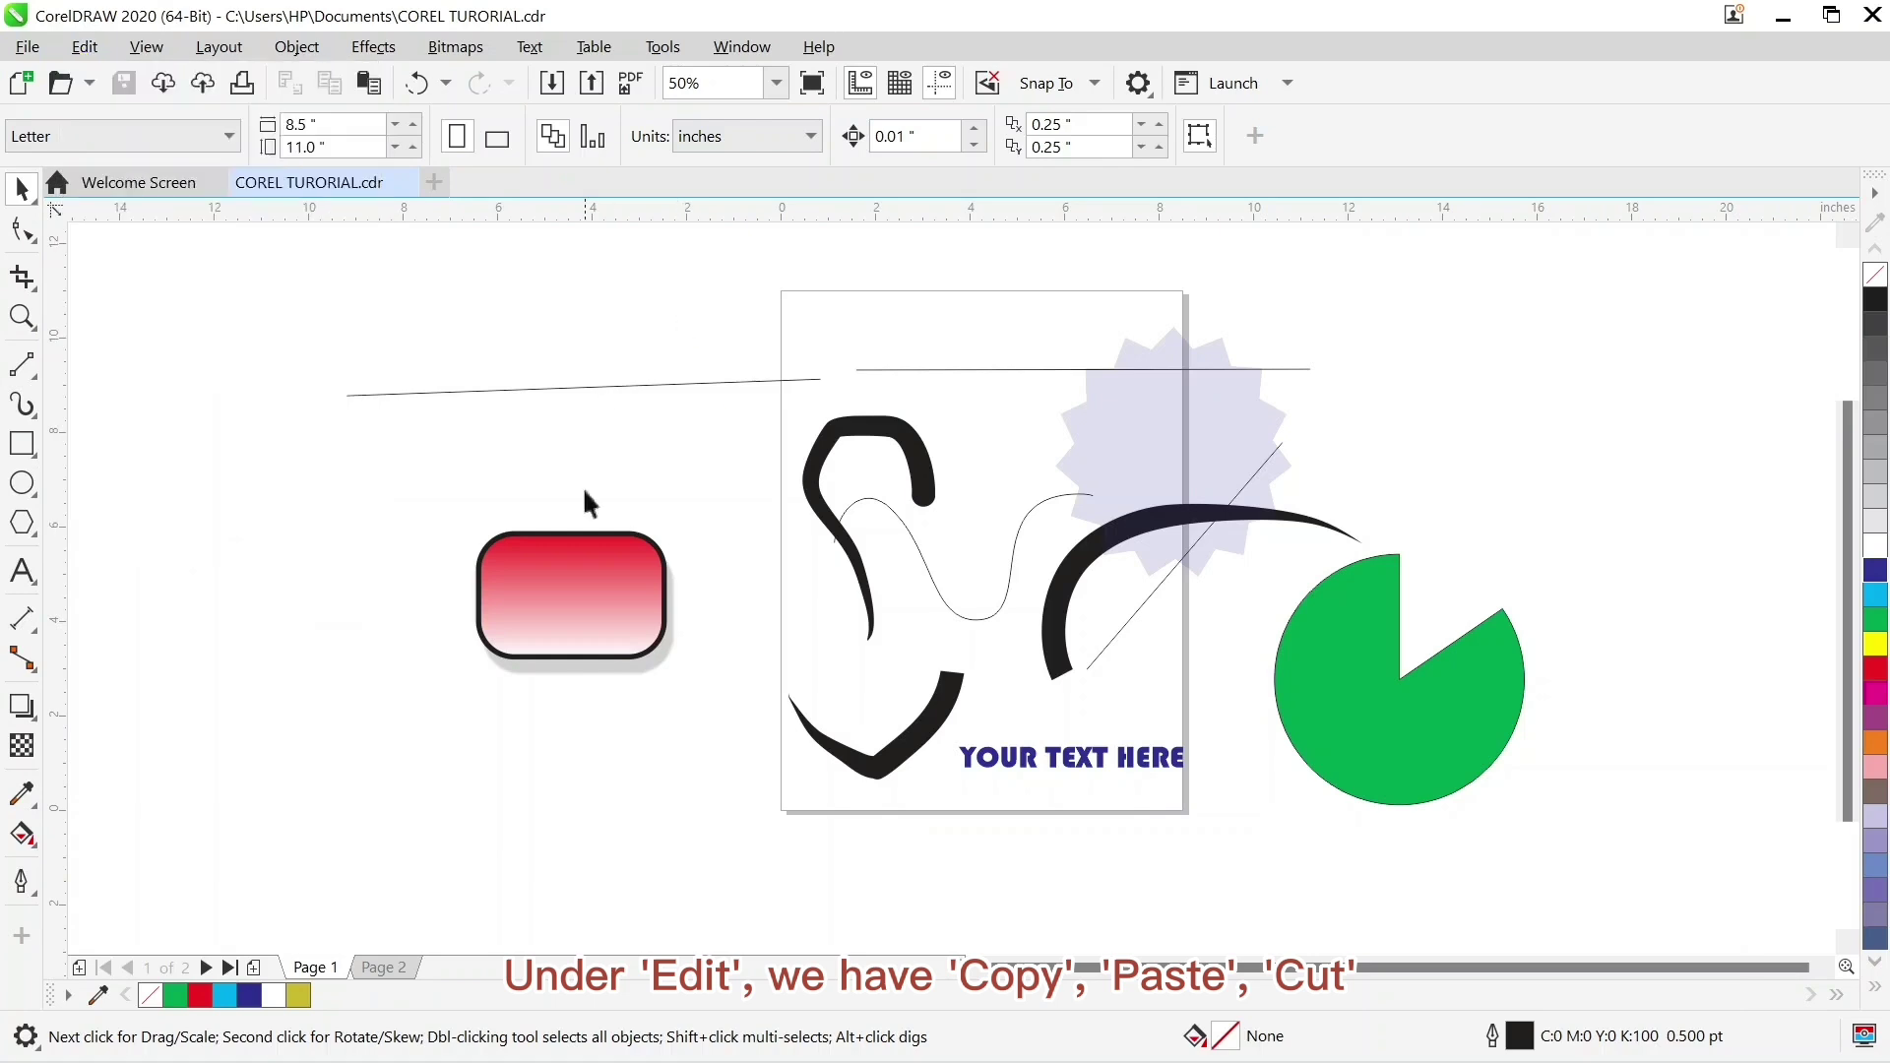
left_click(583, 608)
left_click(78, 54)
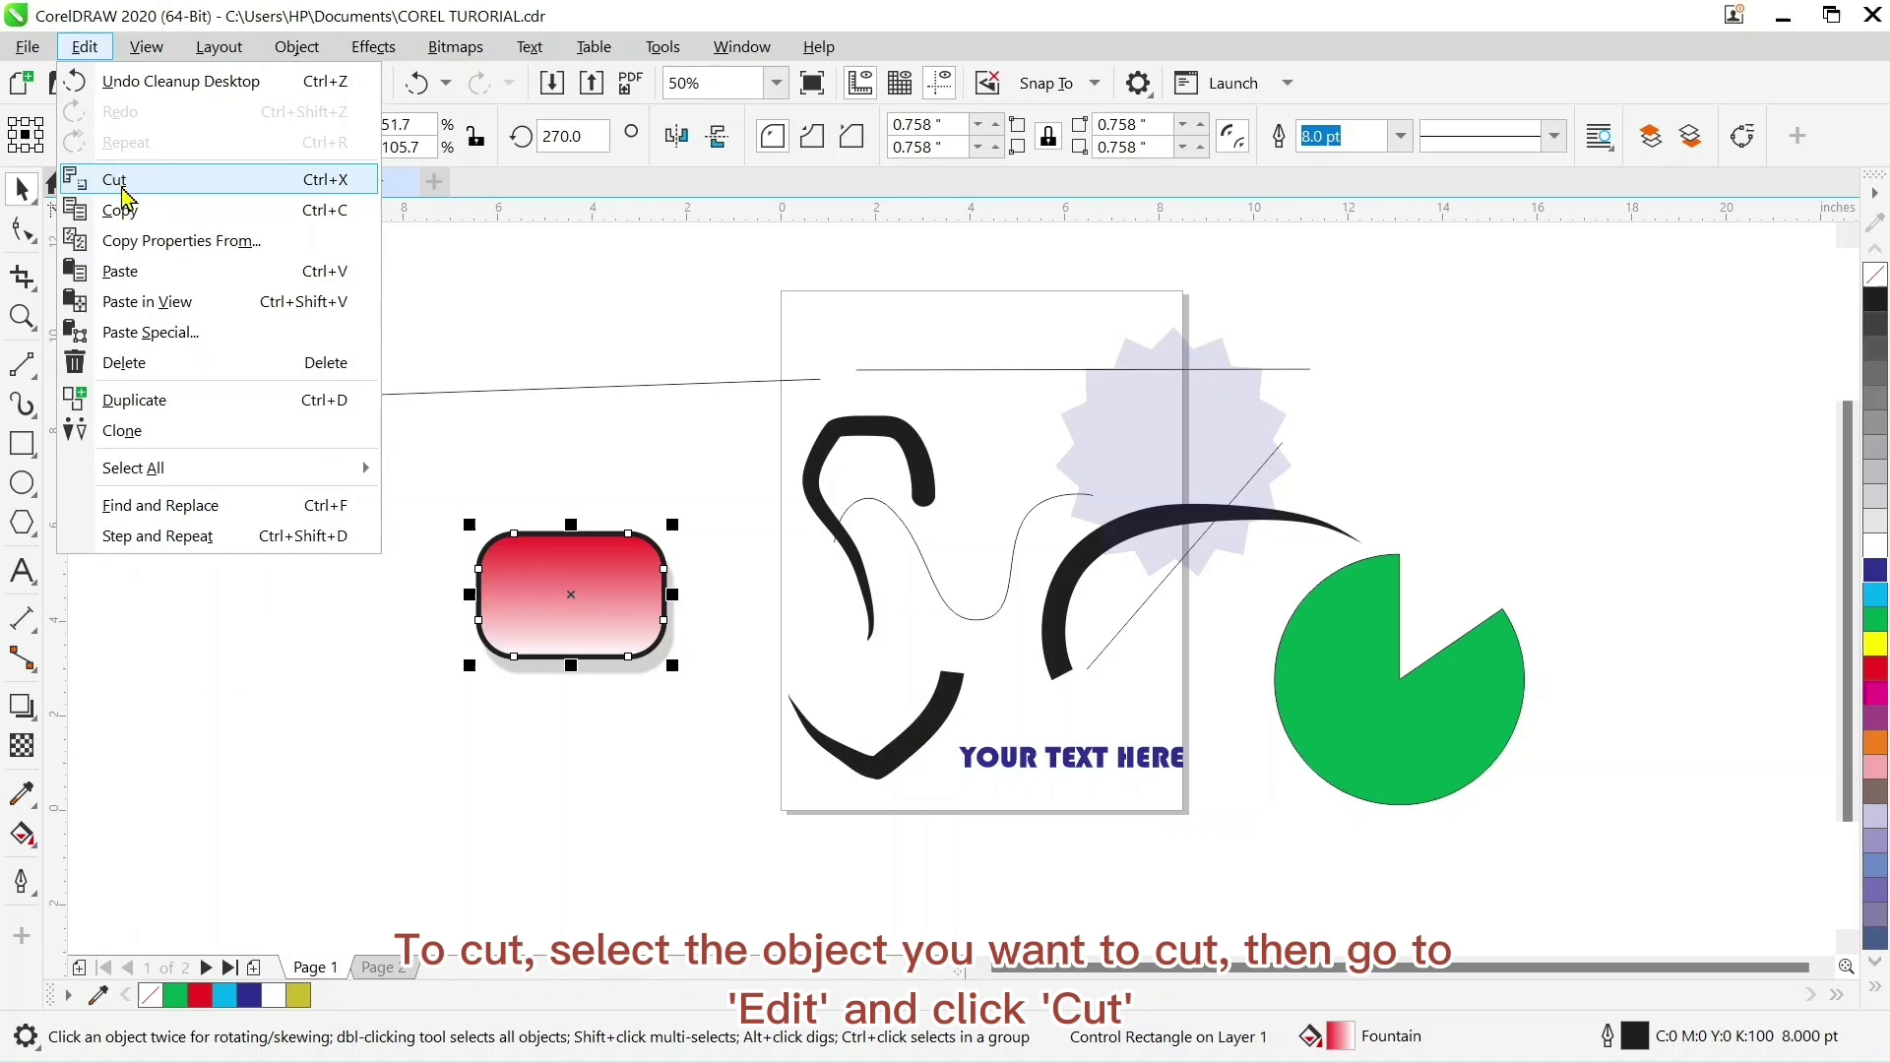
left_click(122, 186)
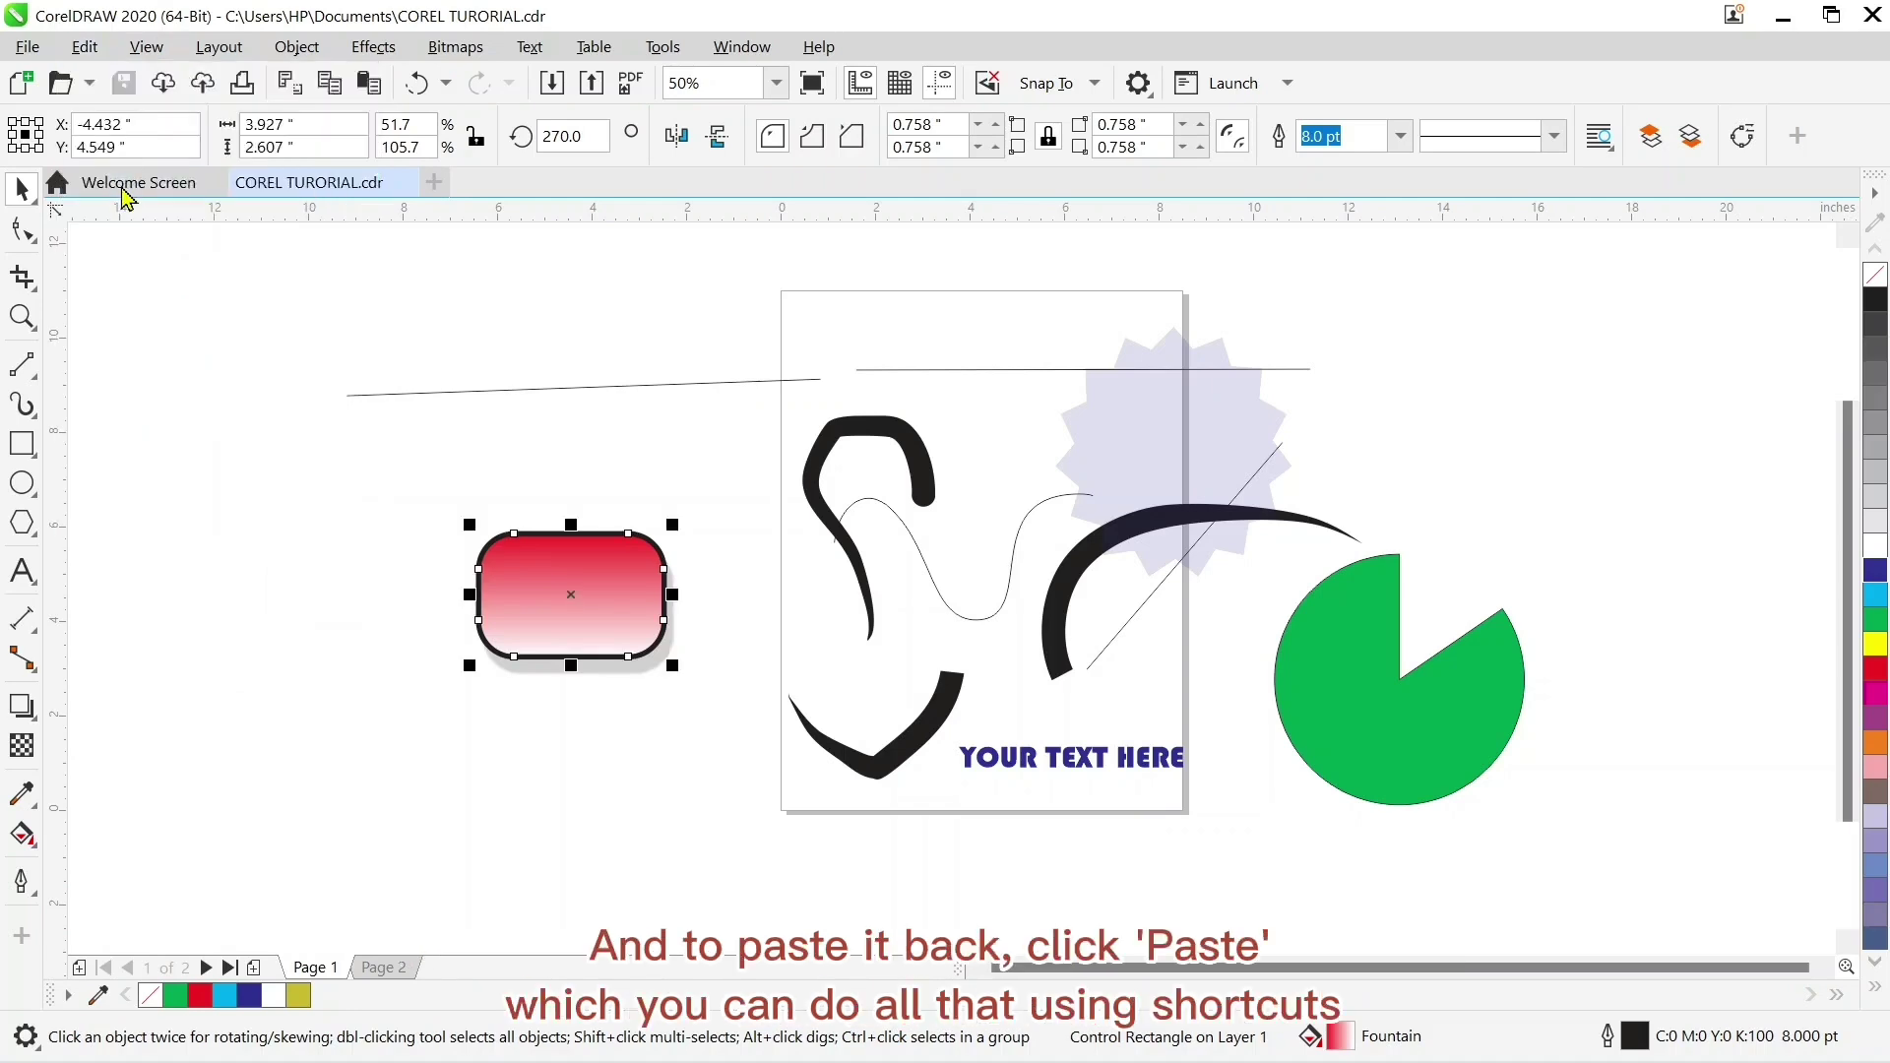
left_click(94, 49)
left_click(148, 274)
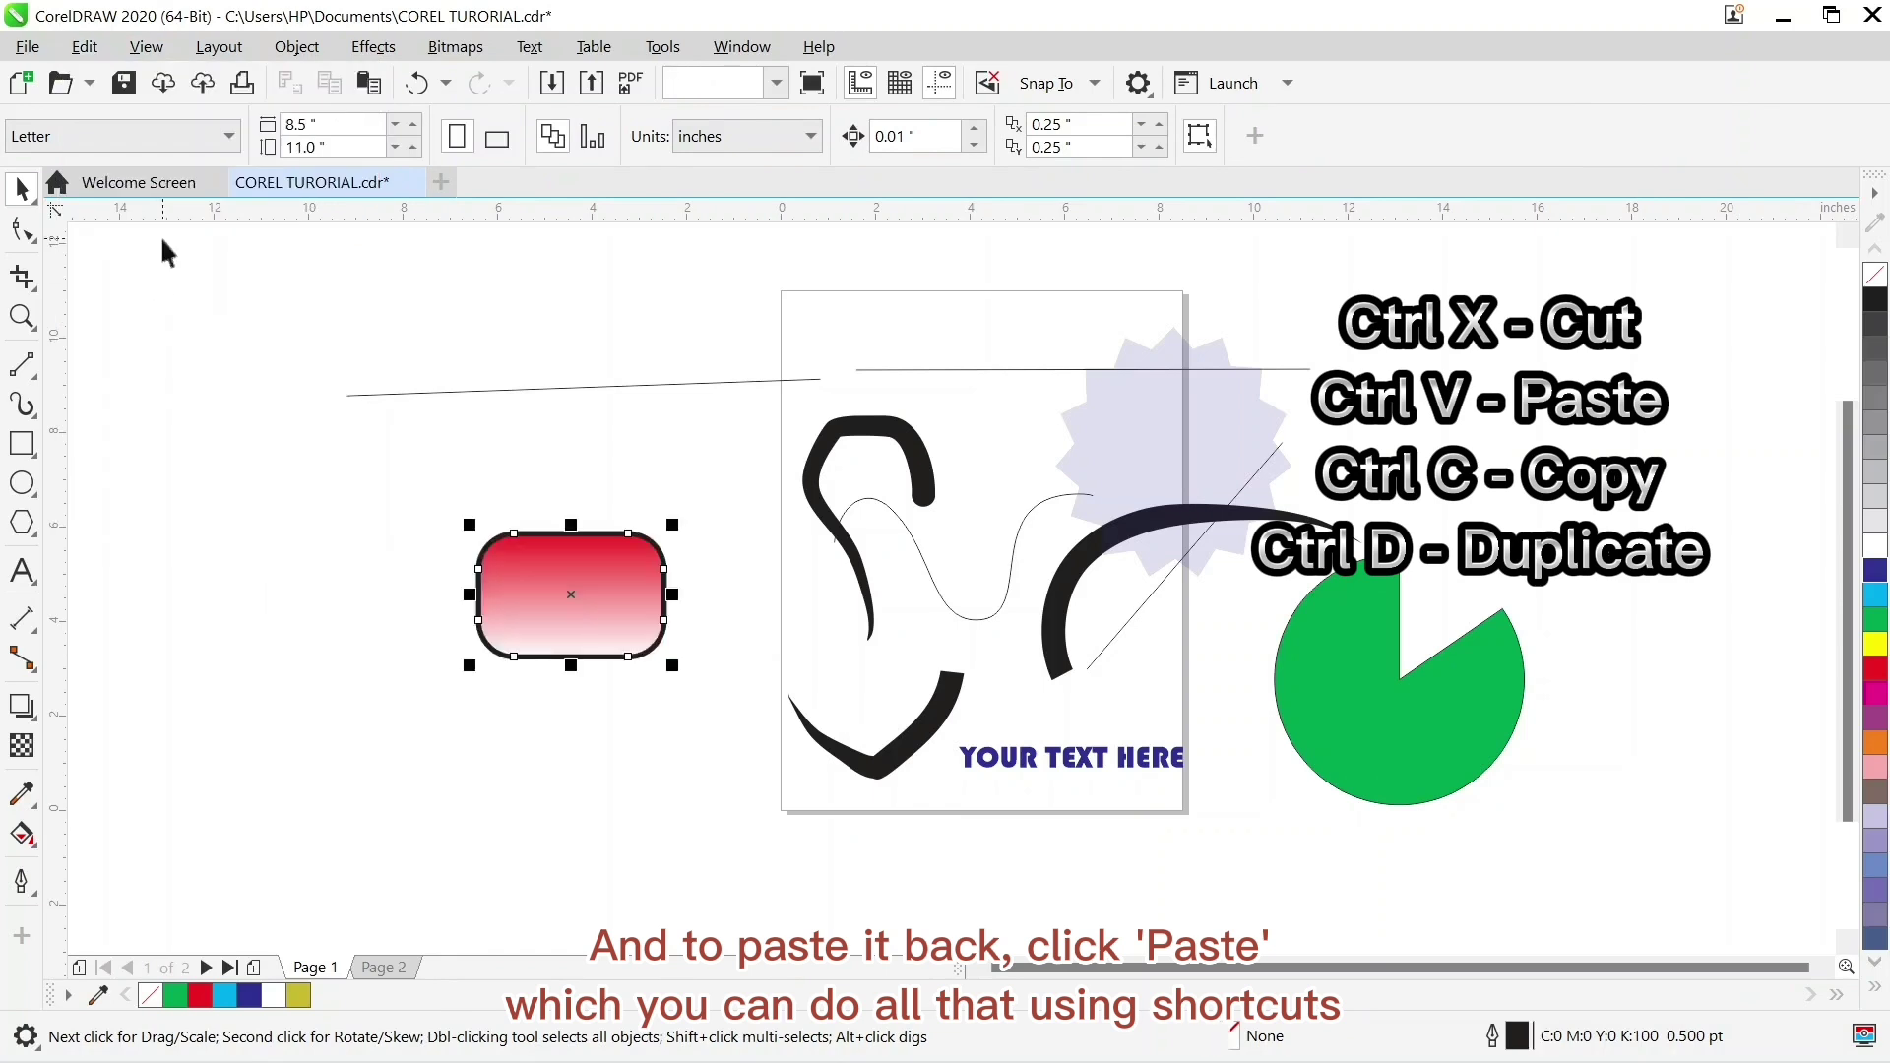
left_click(89, 49)
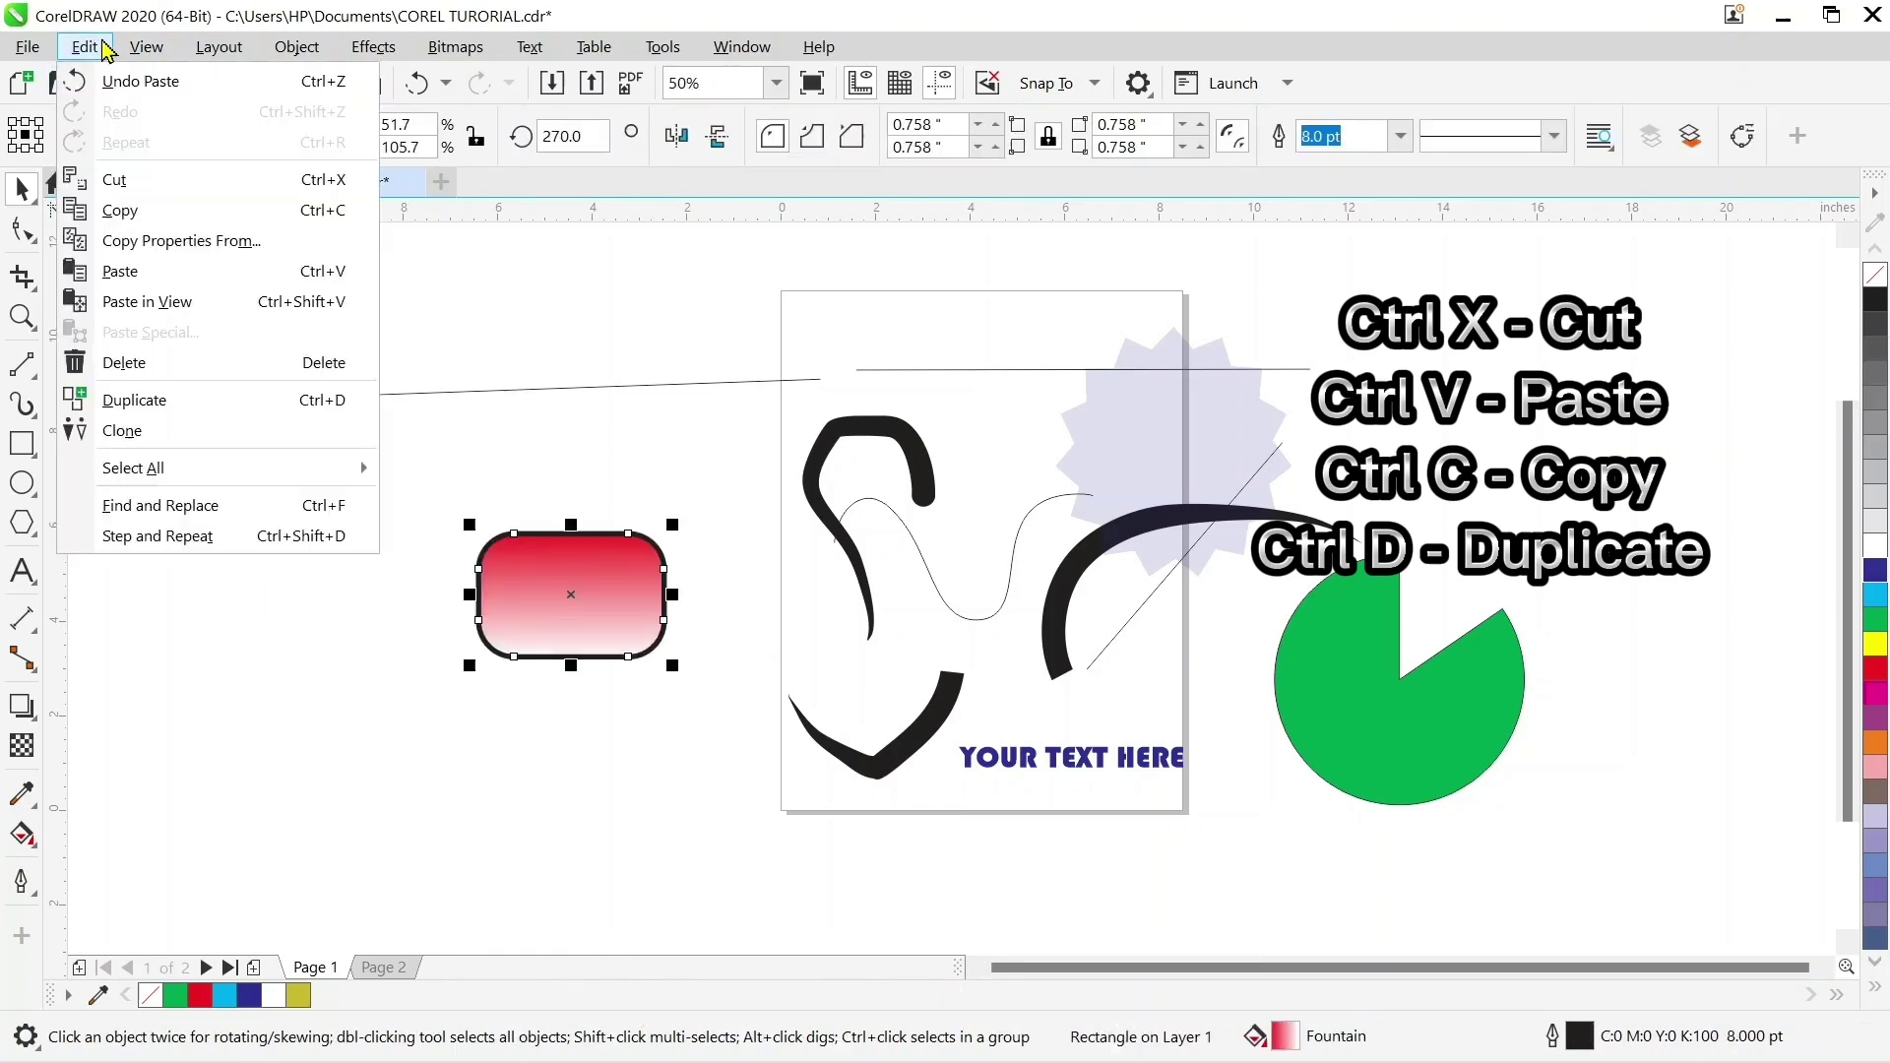
left_click(172, 412)
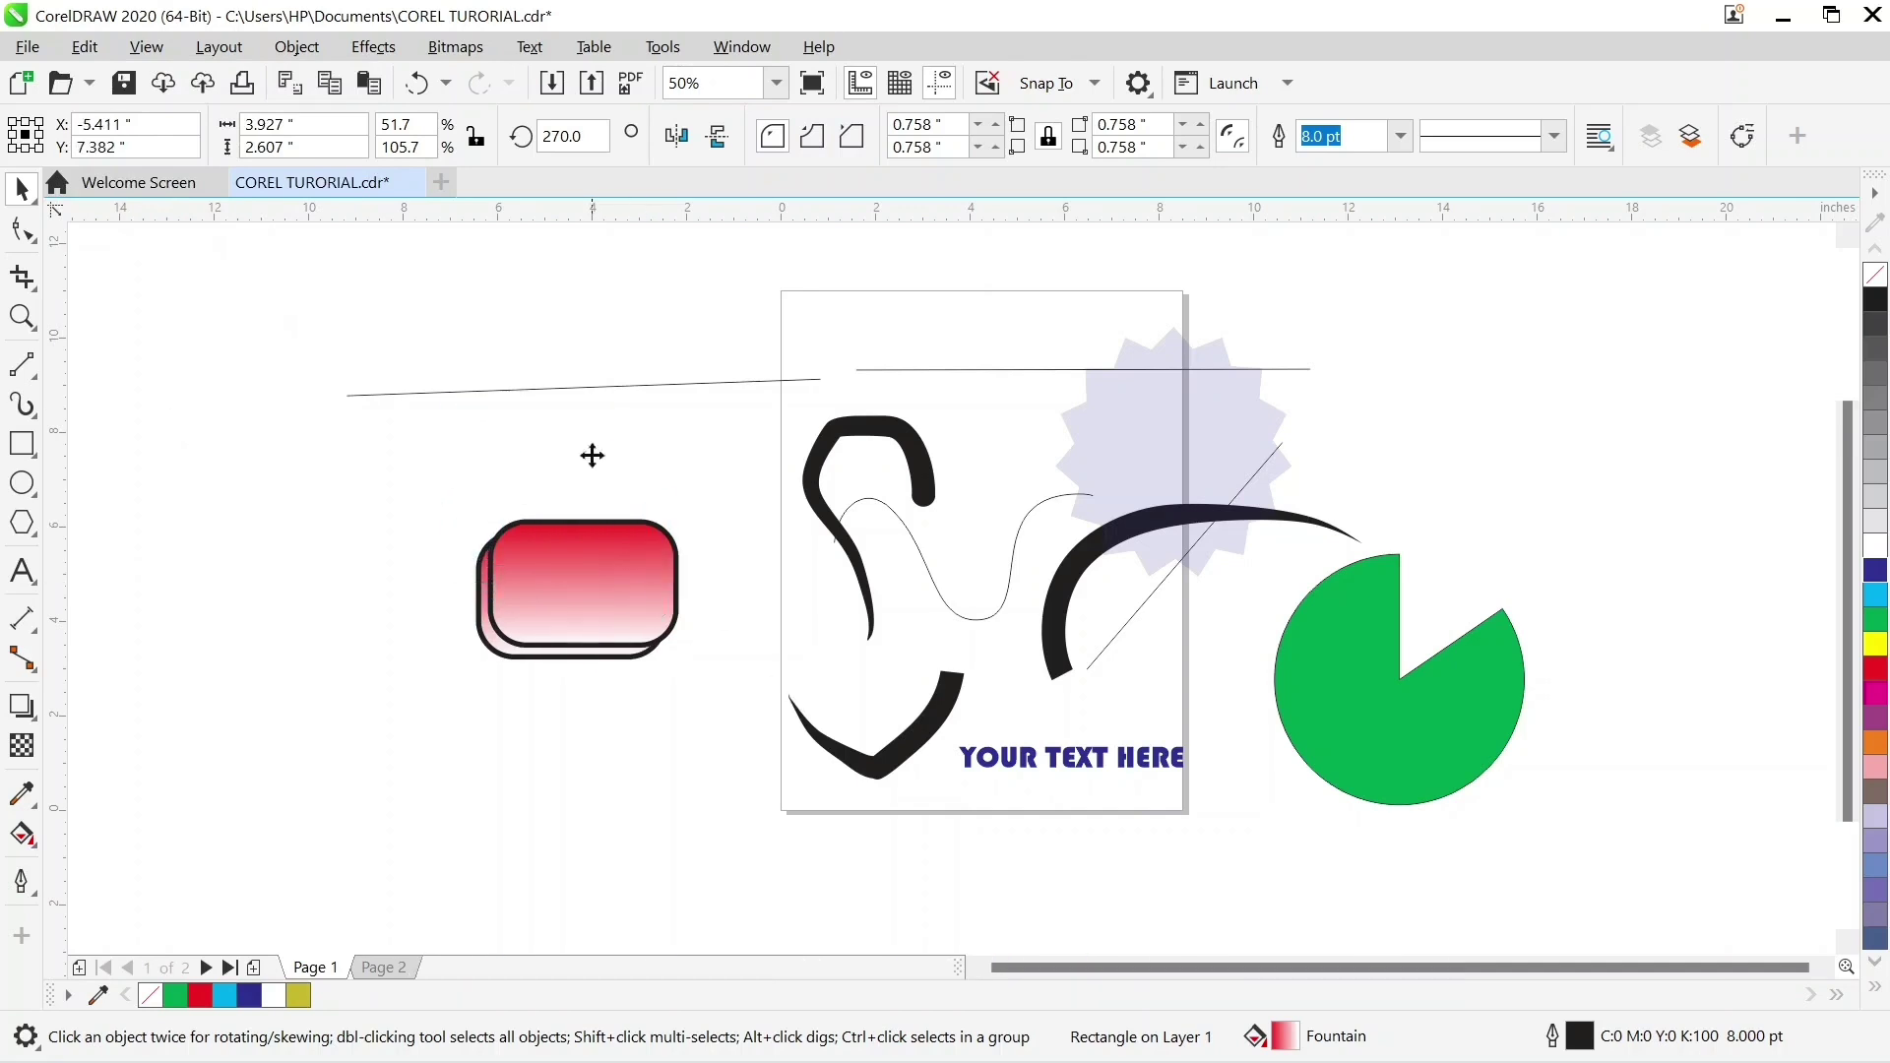
key("ctrl+z")
key("ctrl+z")
key("ctrl+z")
key("ctrl+z")
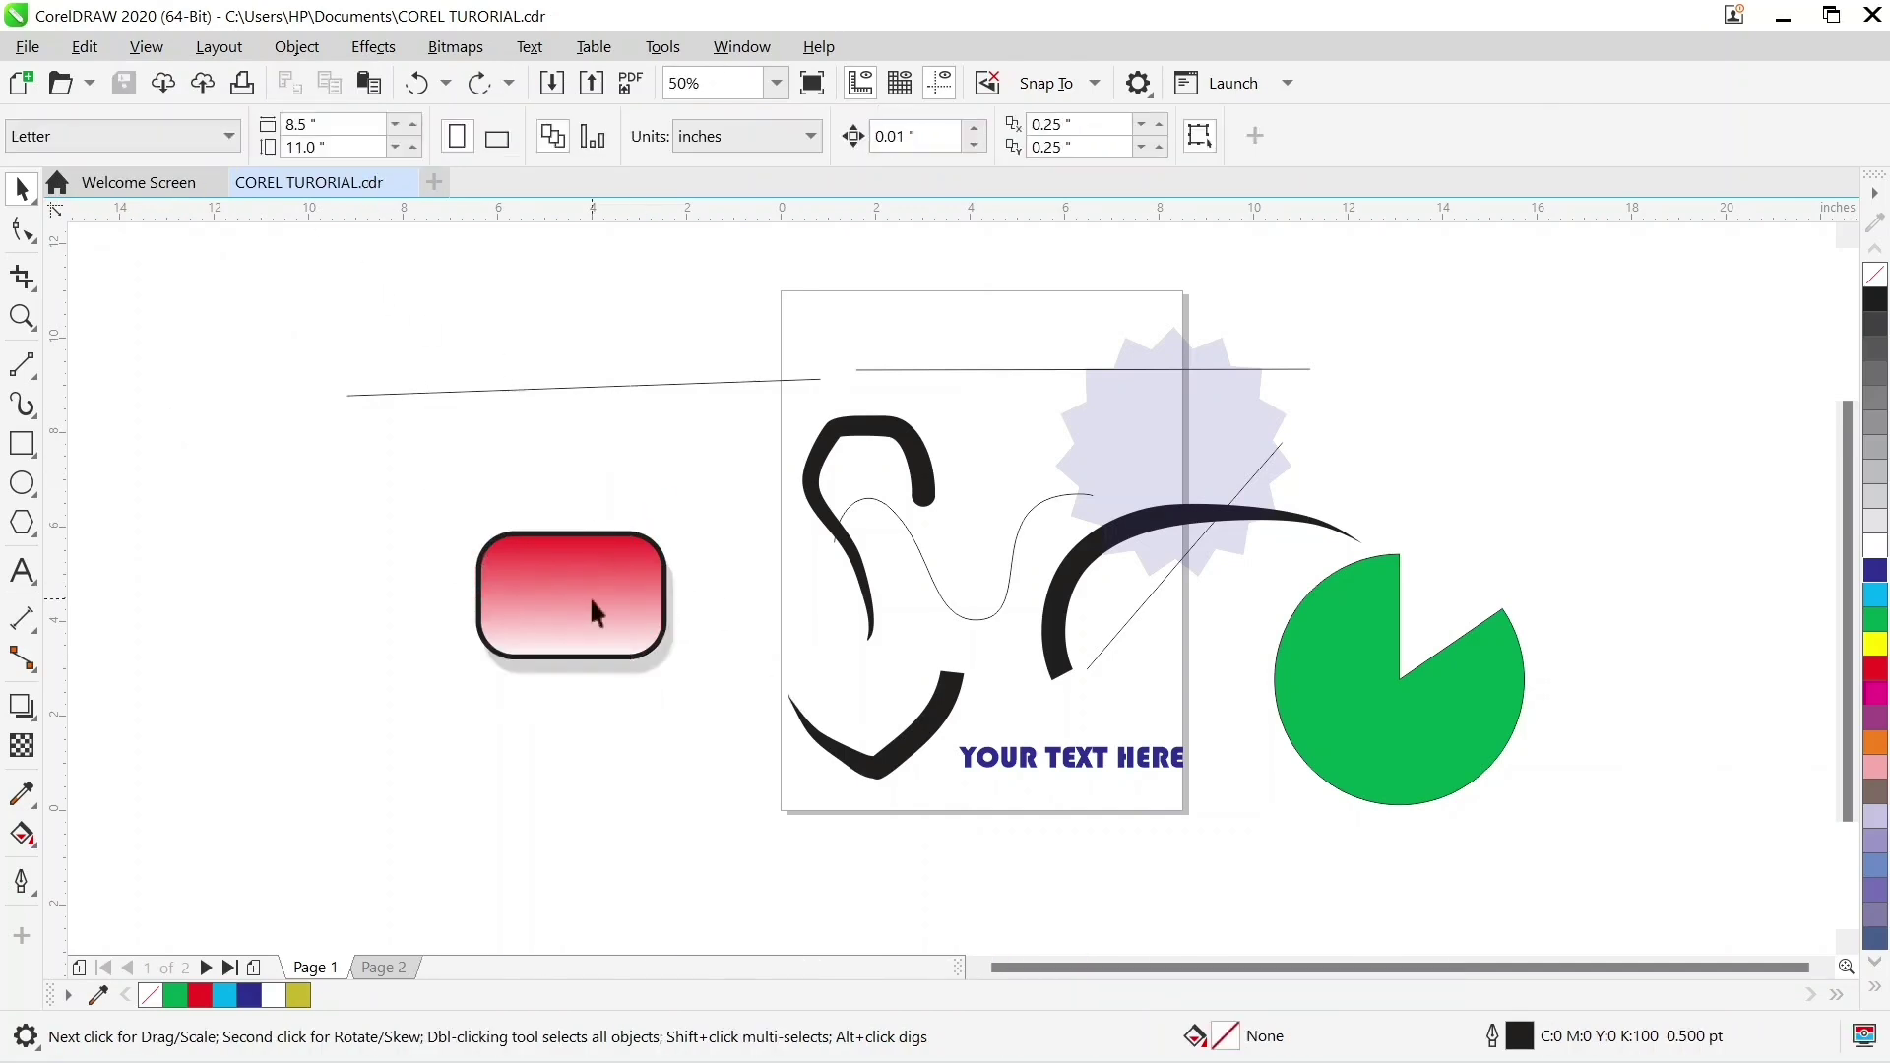
left_click(593, 604)
key("plus")
left_click_drag(611, 576, 707, 393)
left_click(147, 50)
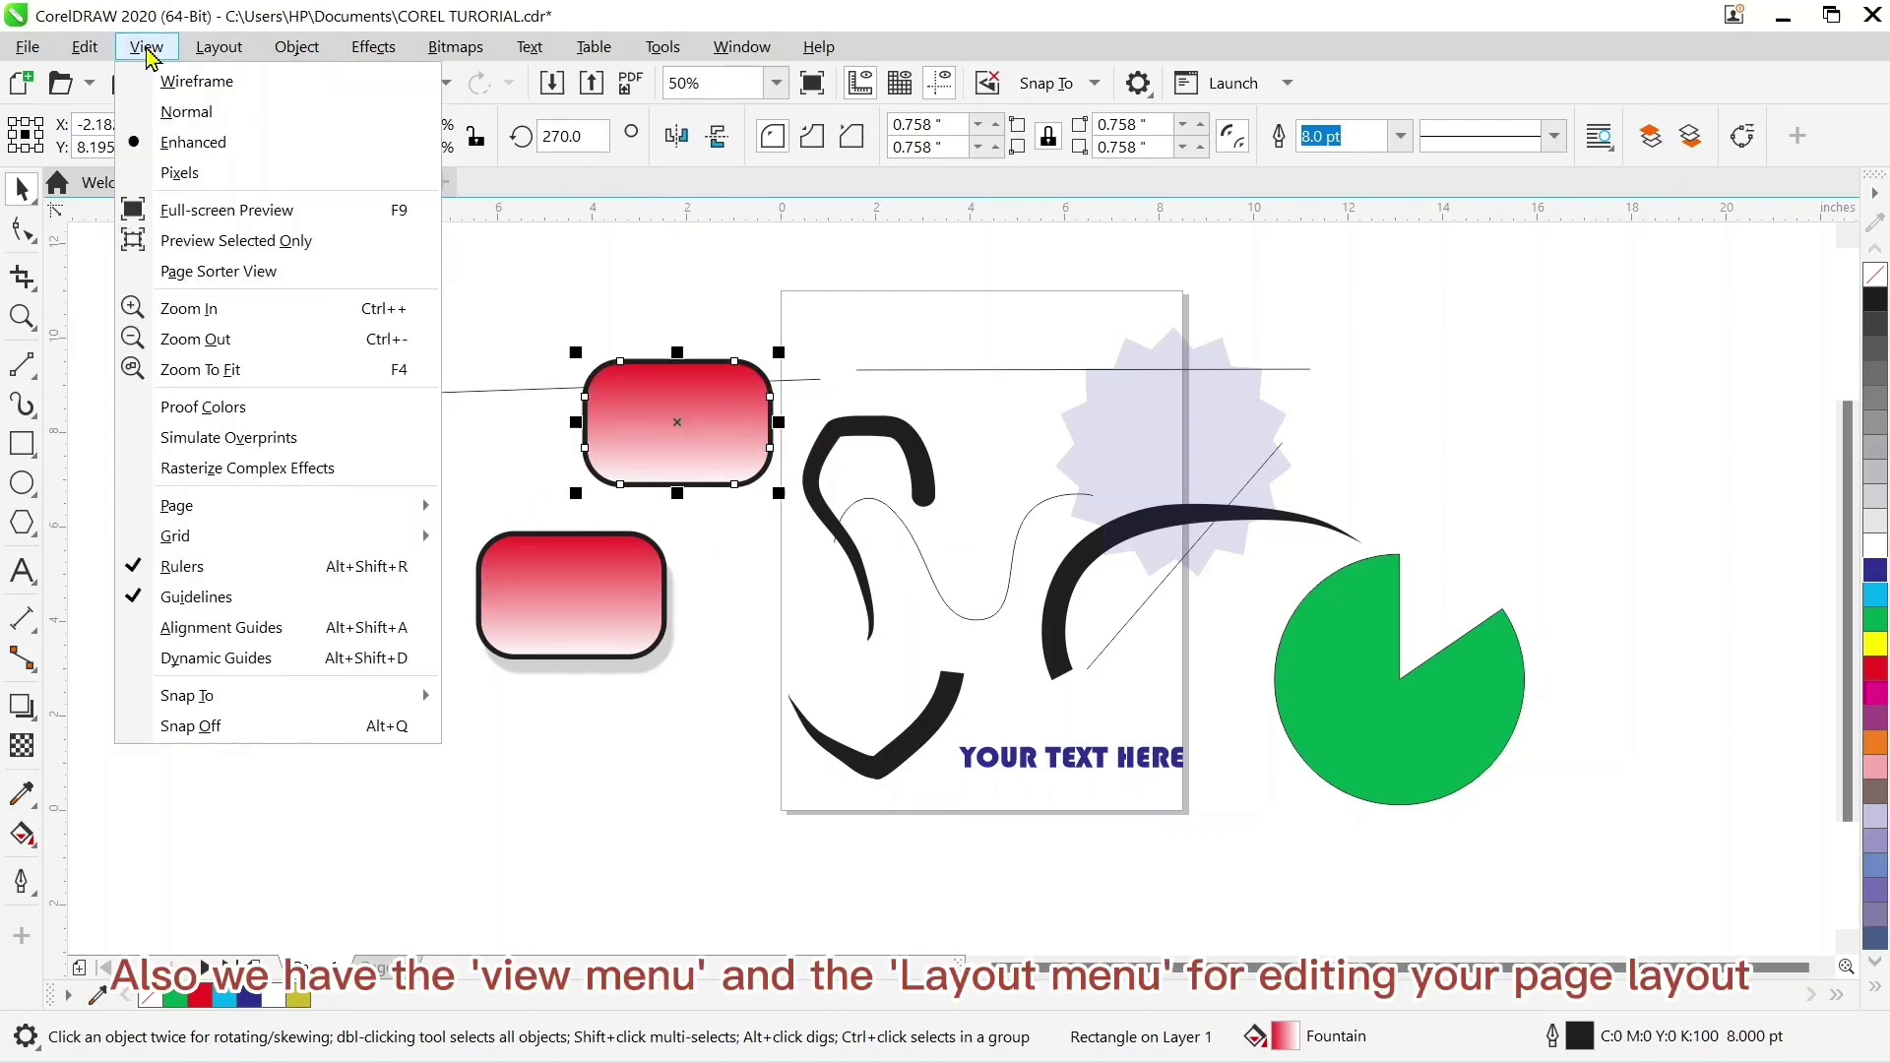
mouse_move(218, 50)
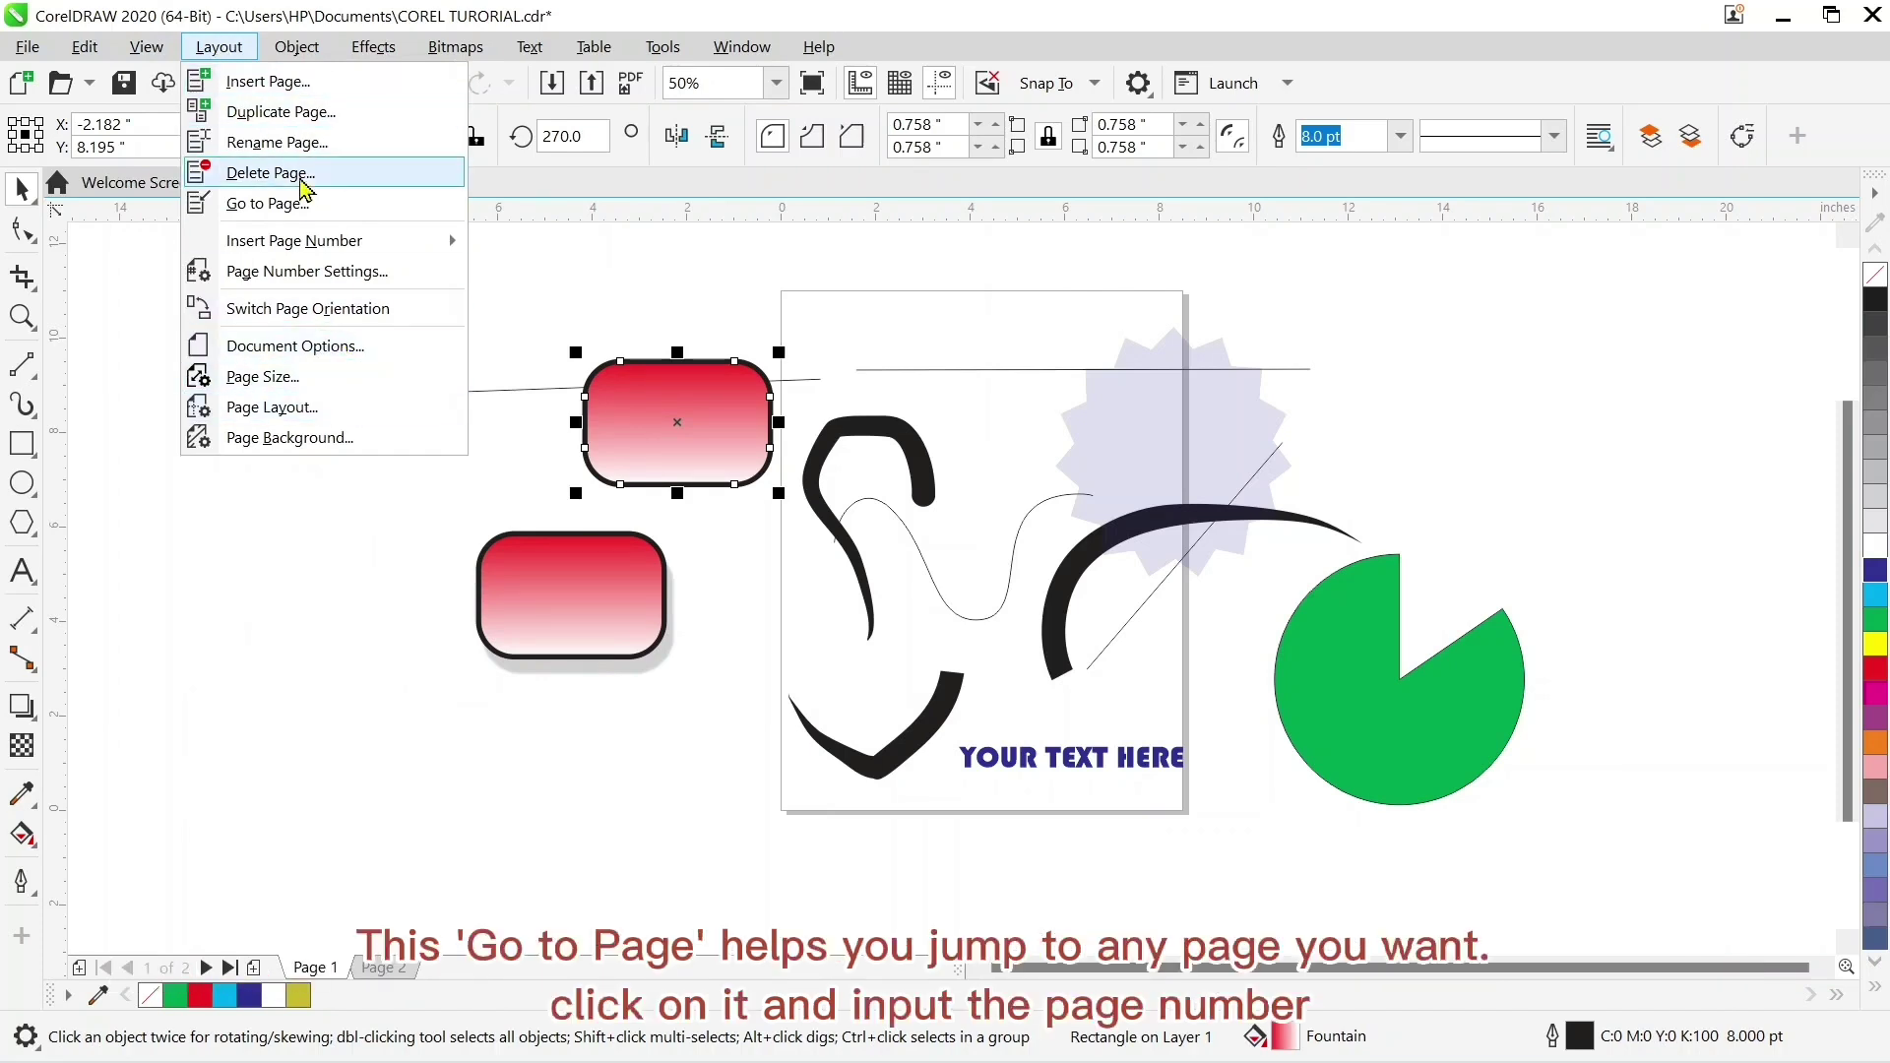
left_click(267, 204)
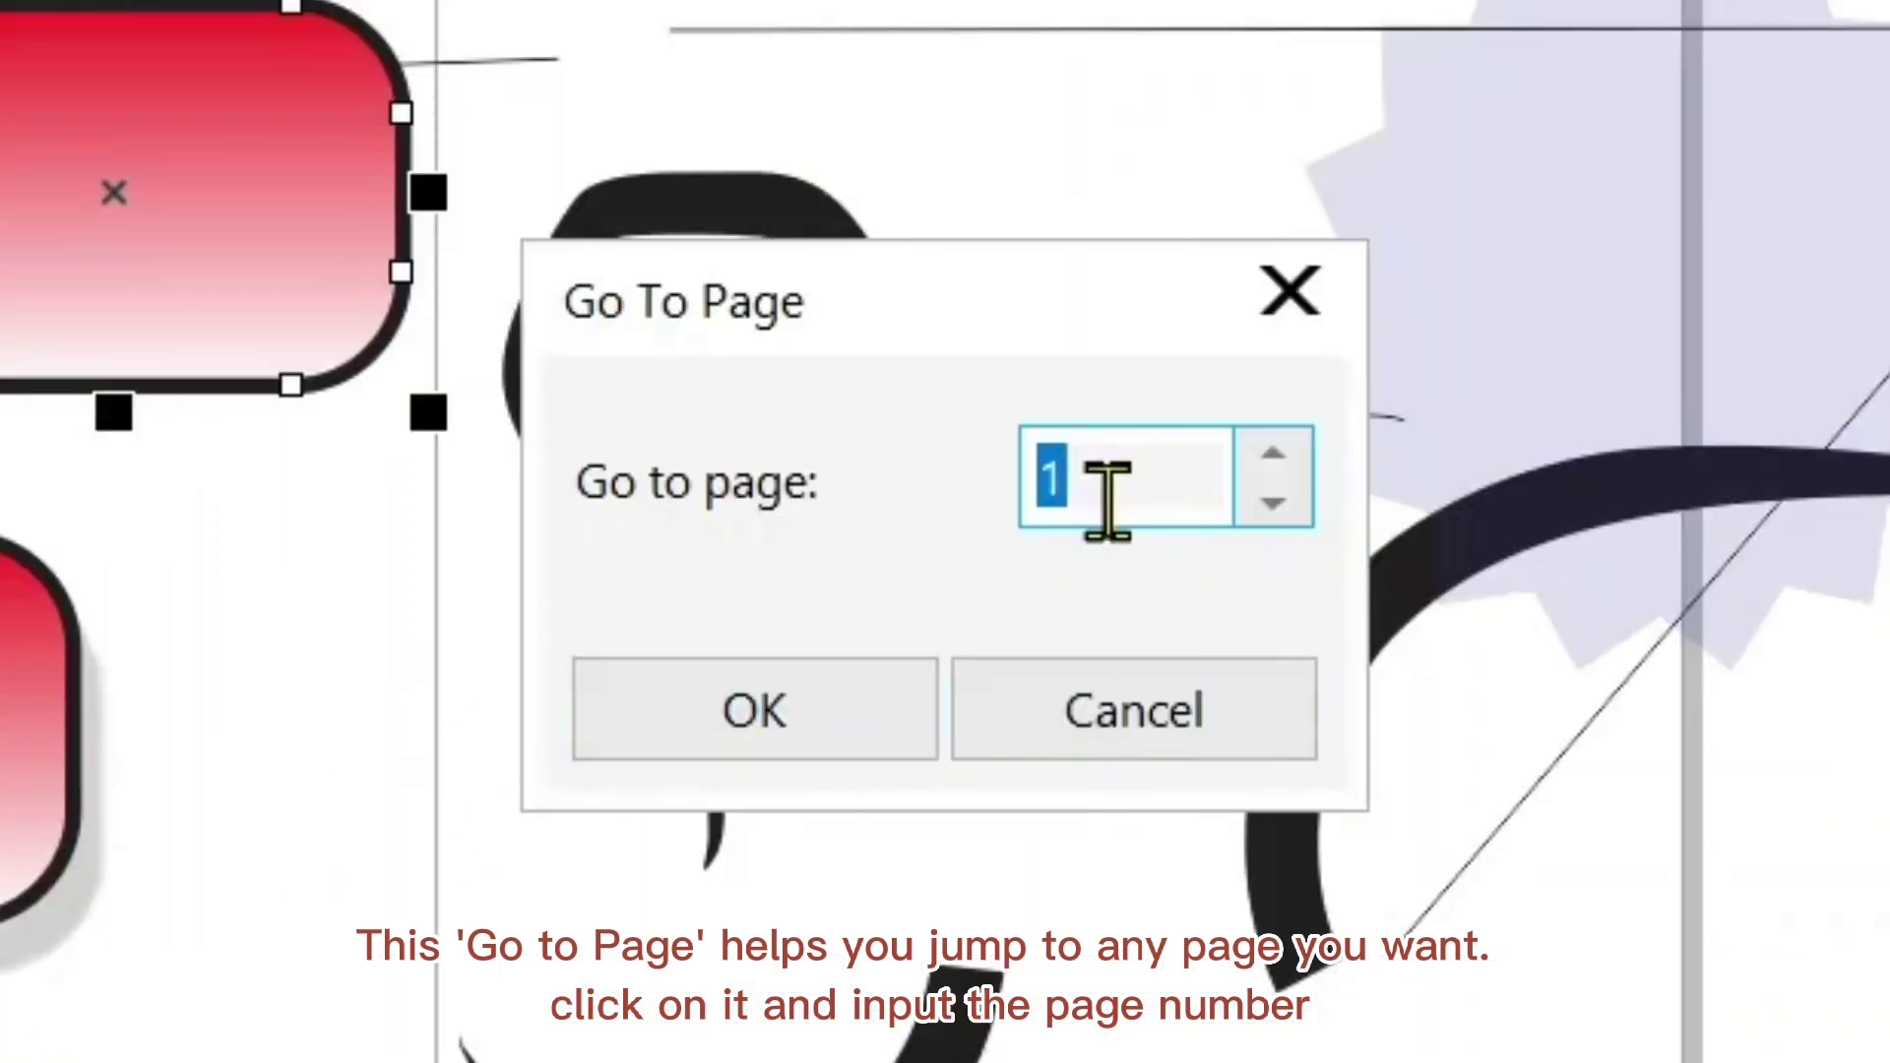
type("2")
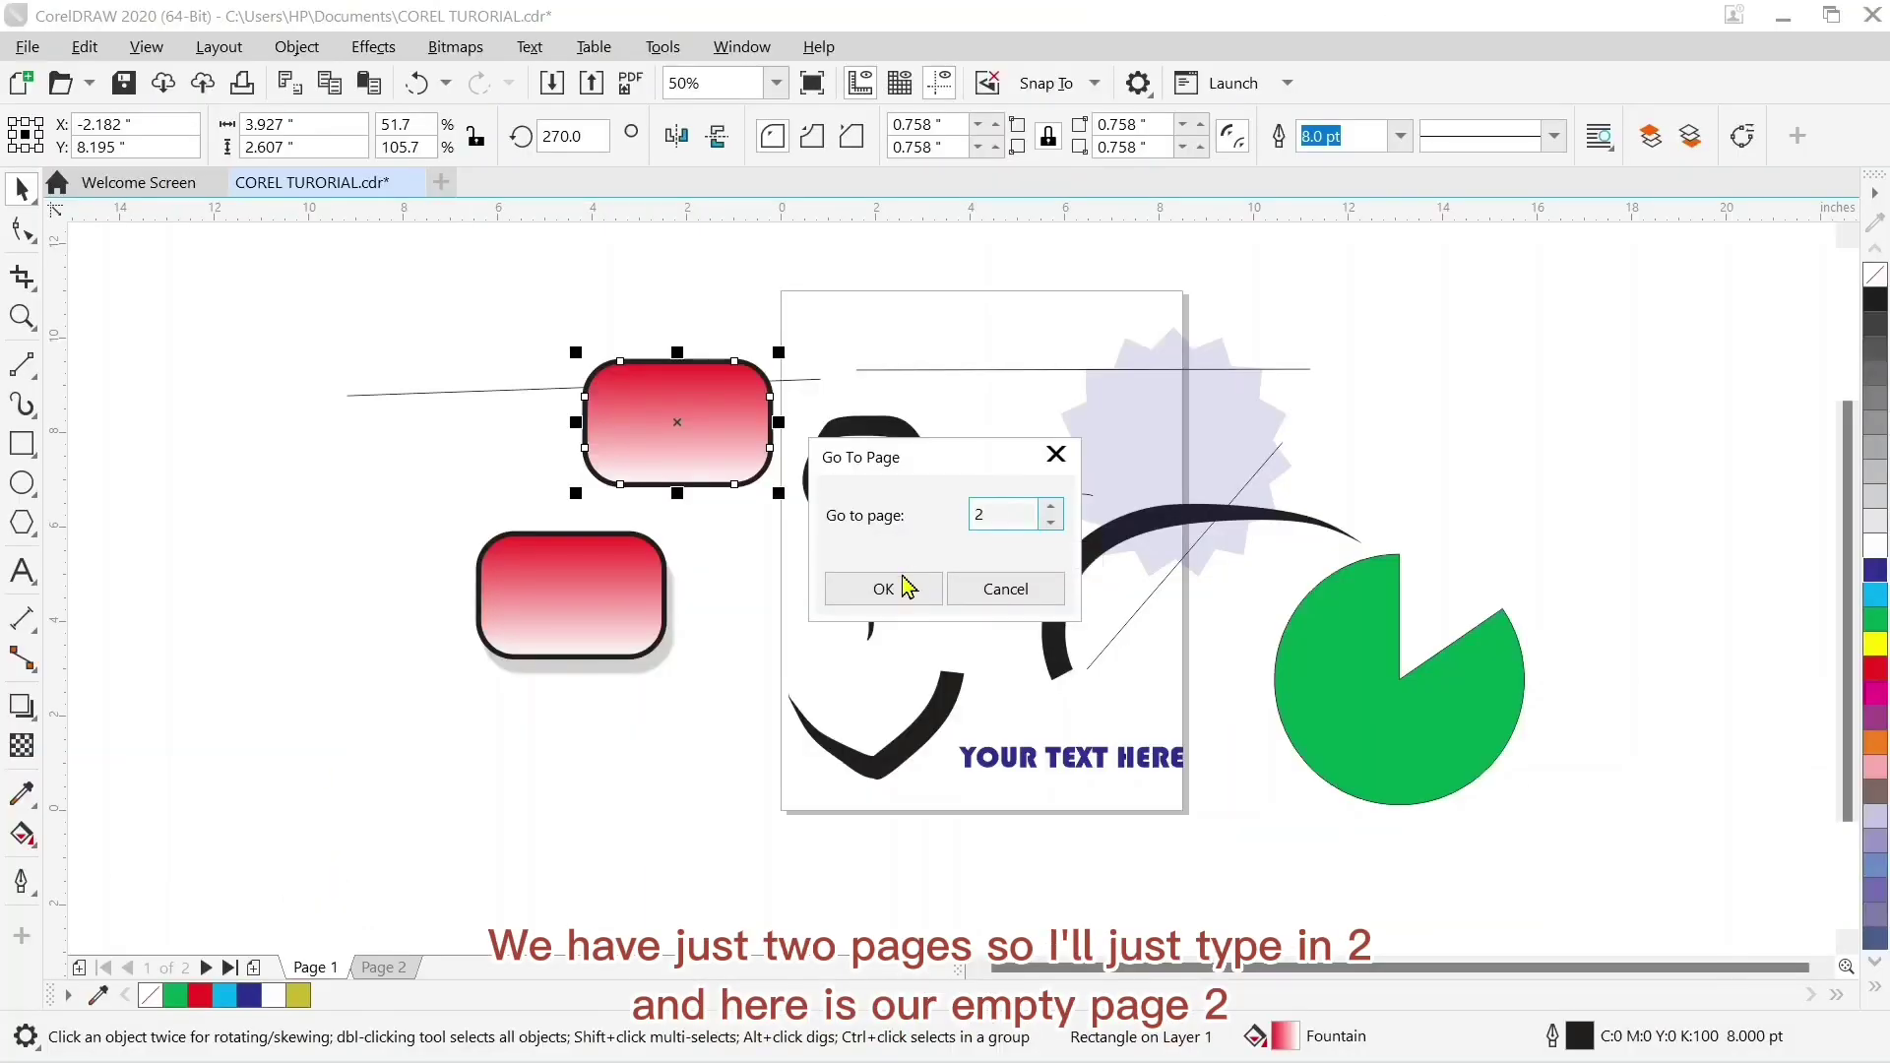
left_click(774, 709)
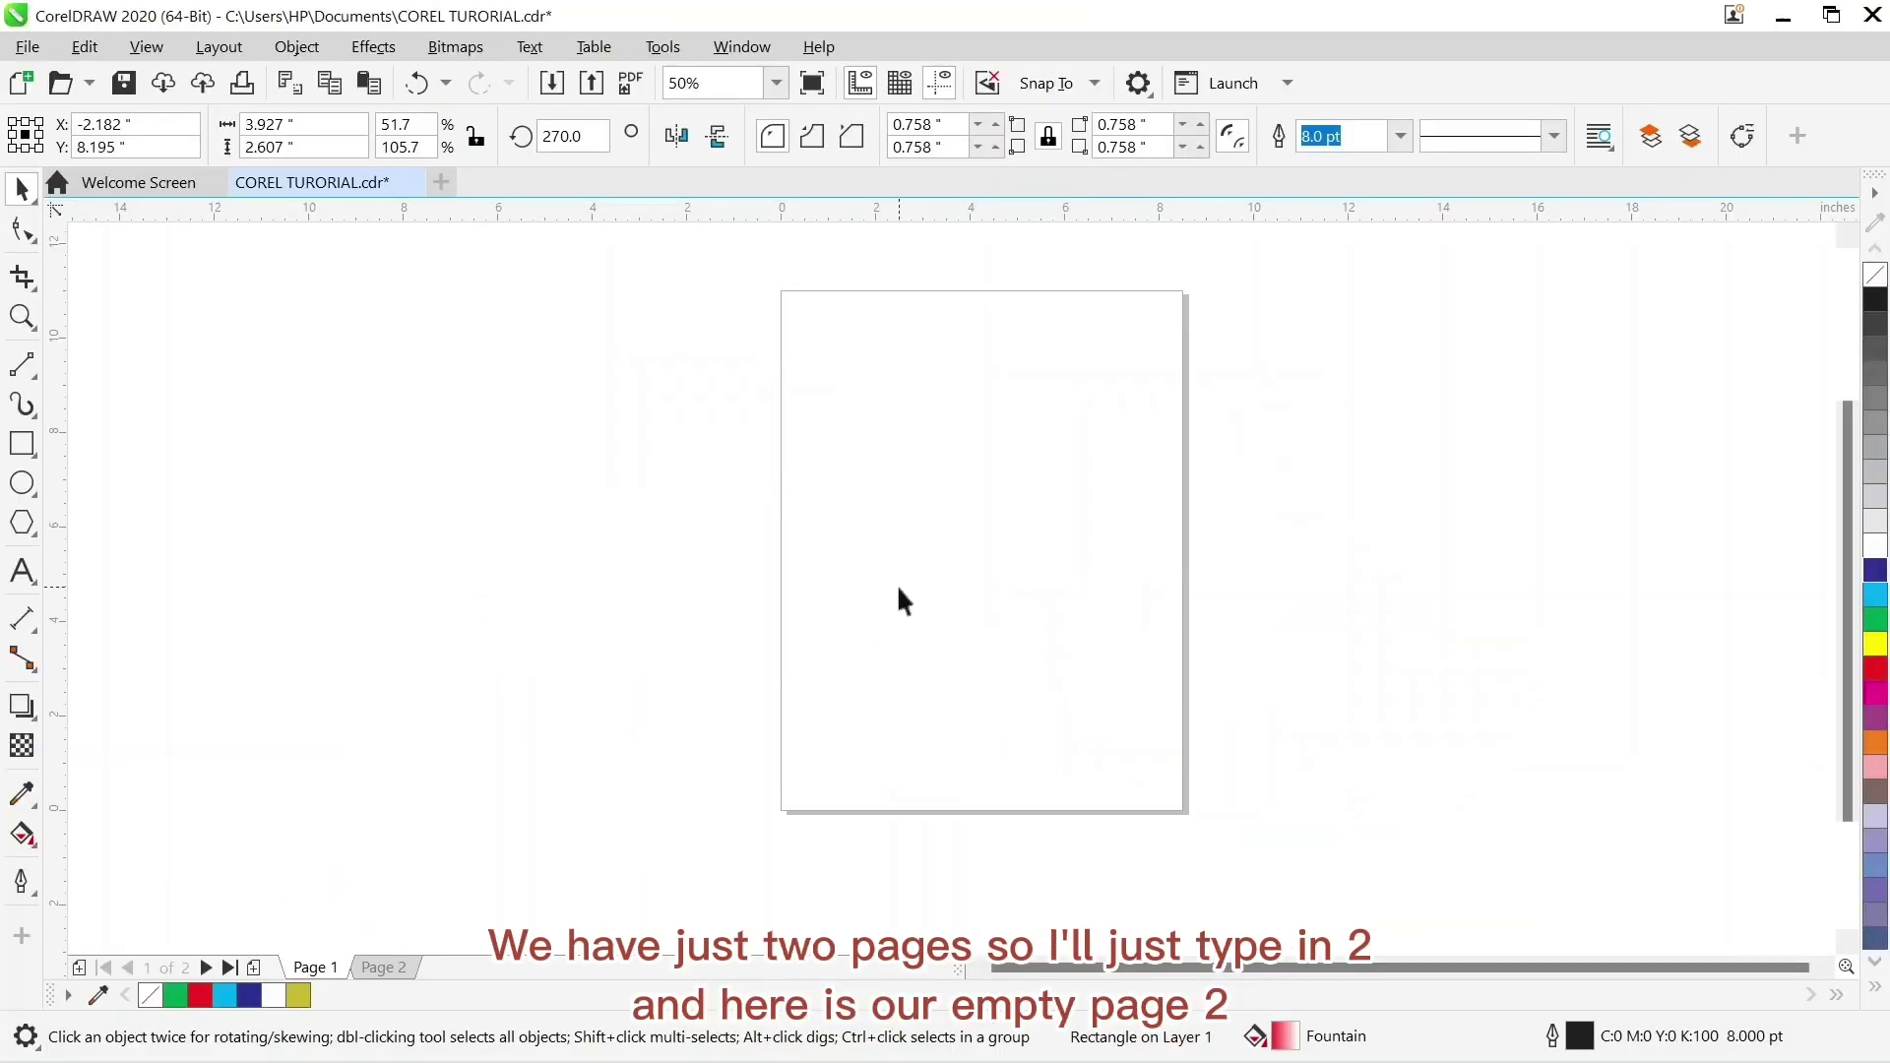
left_click(316, 968)
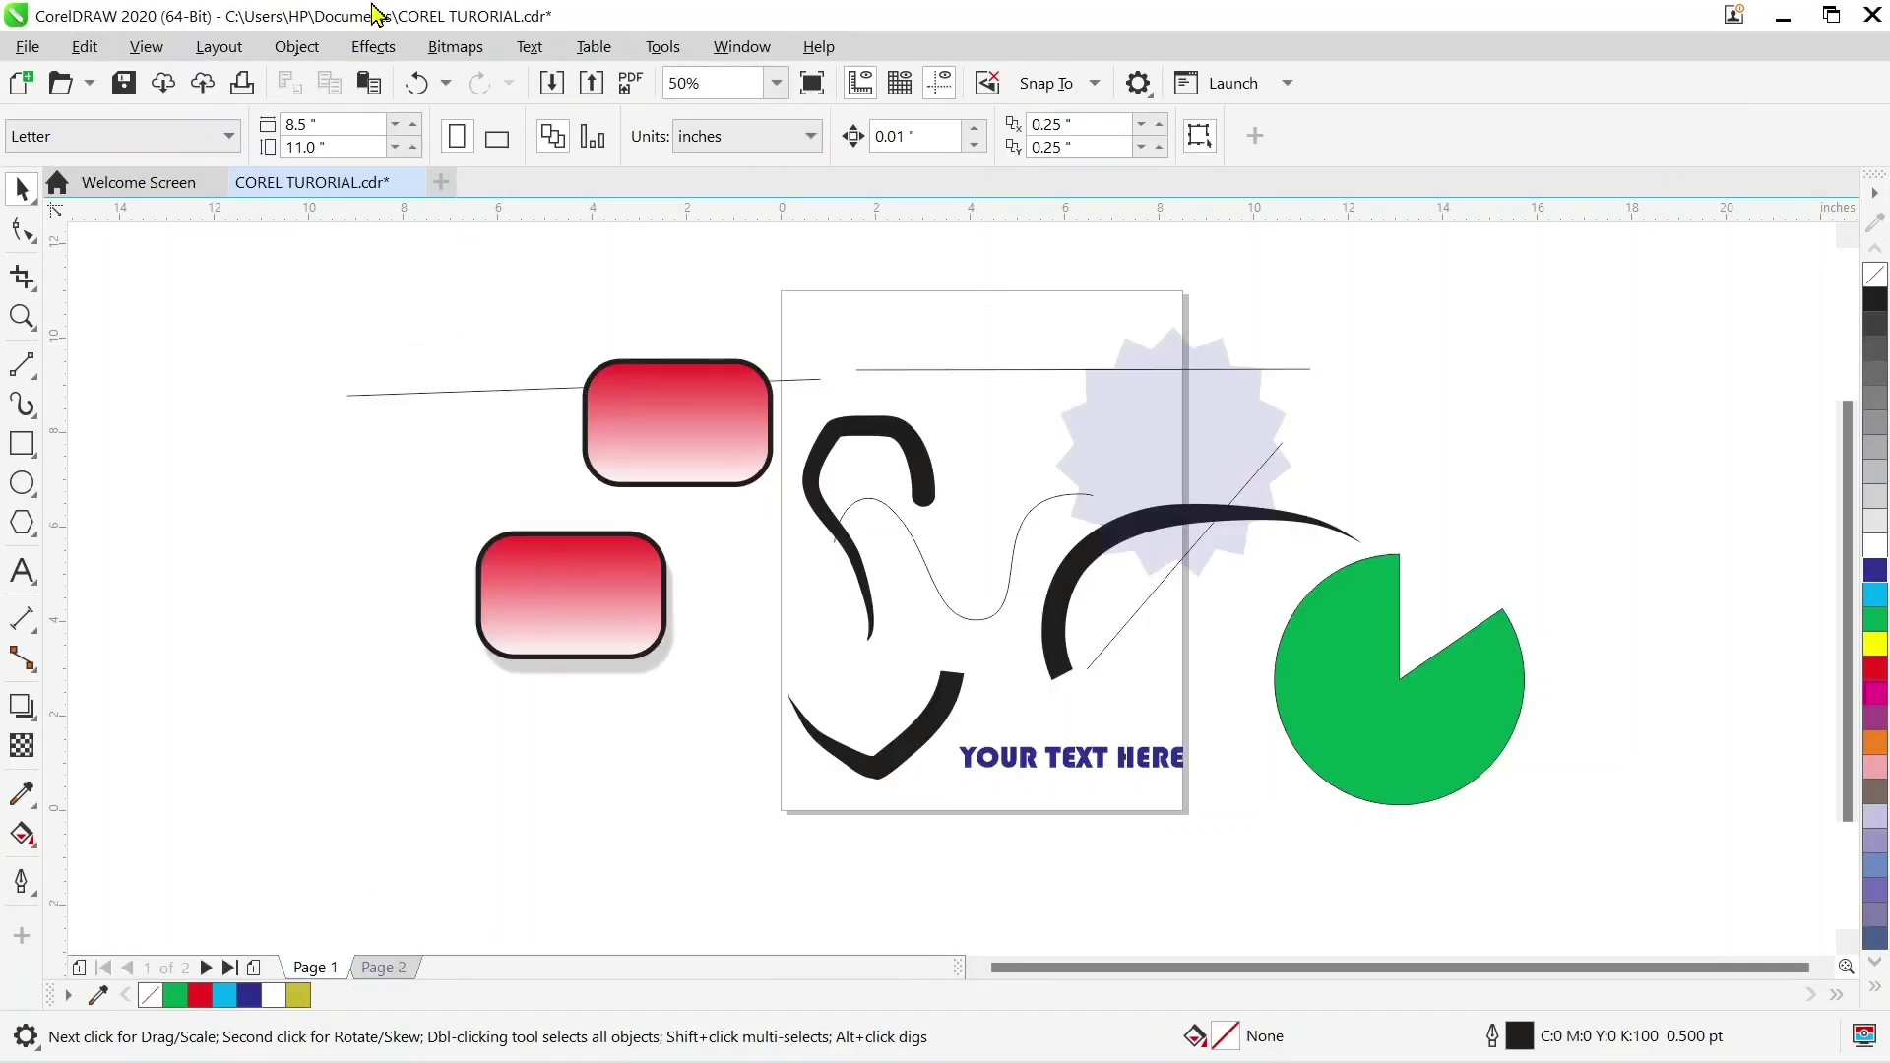
left_click(299, 51)
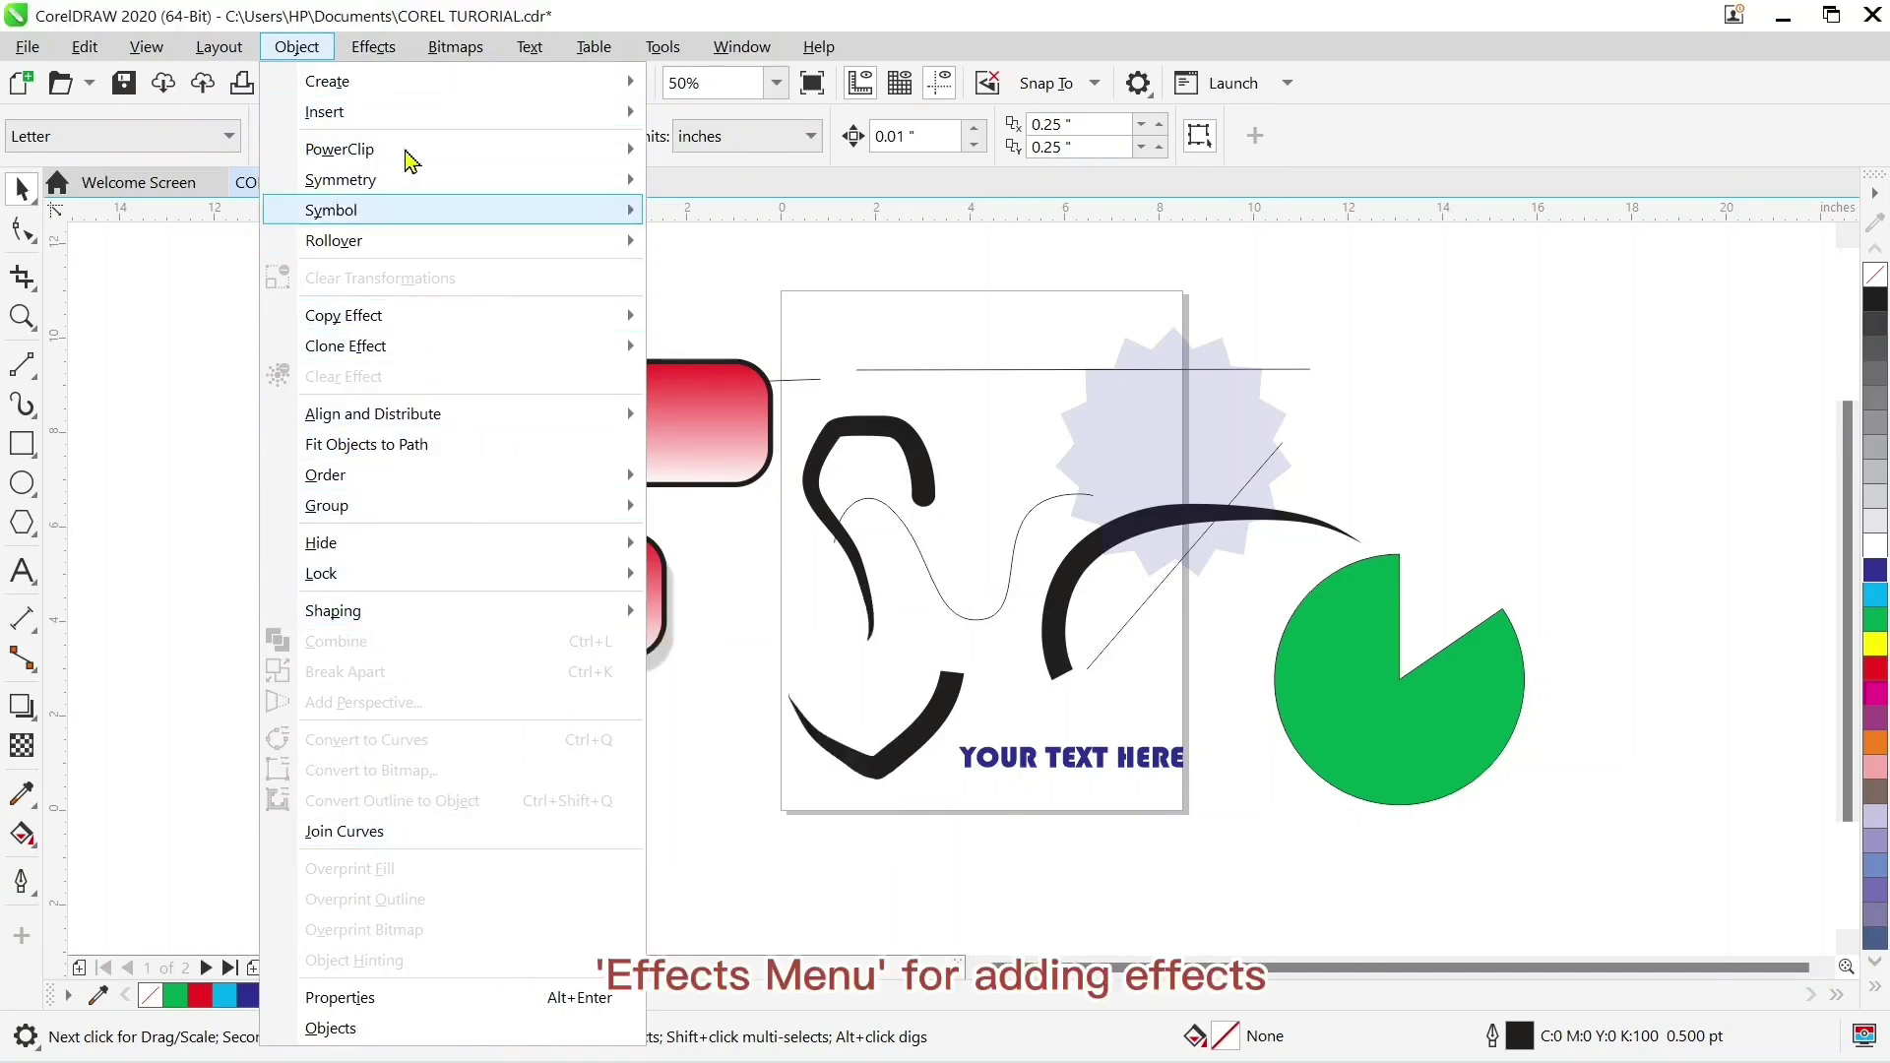
left_click(391, 51)
mouse_move(433, 56)
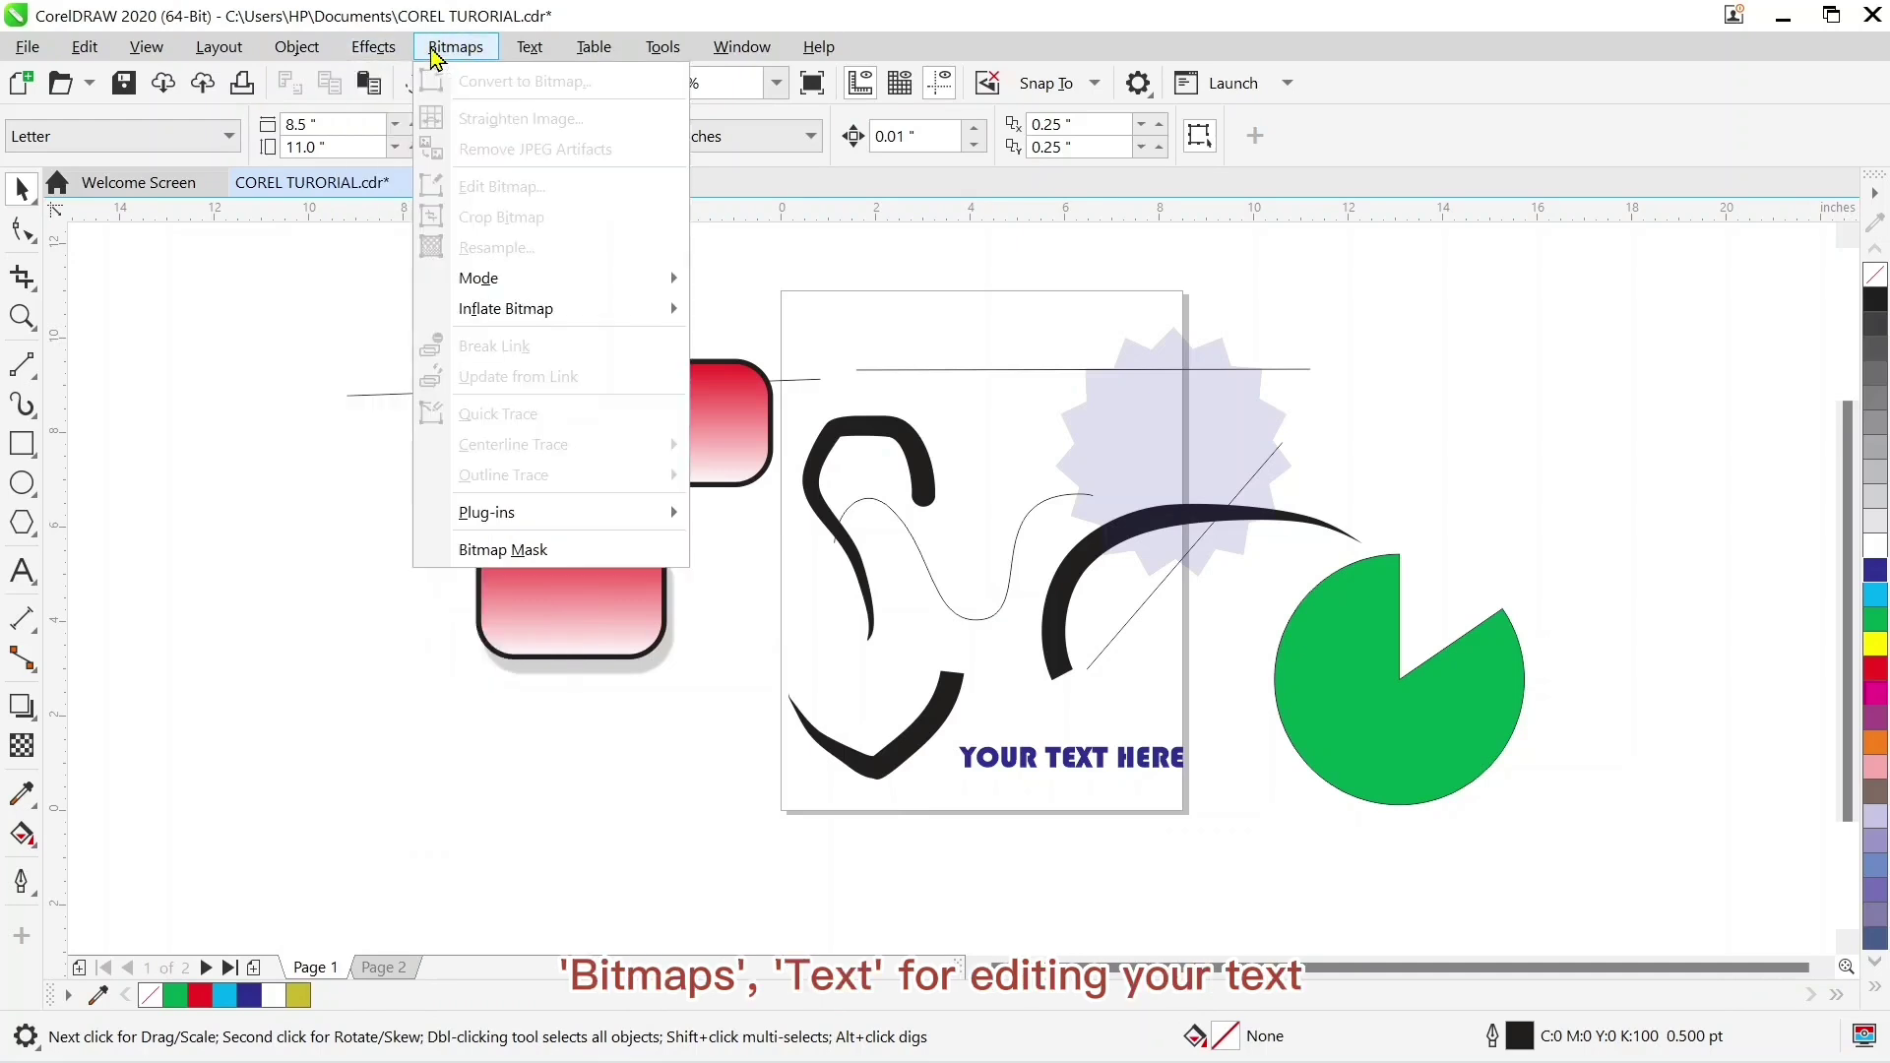
mouse_move(521, 54)
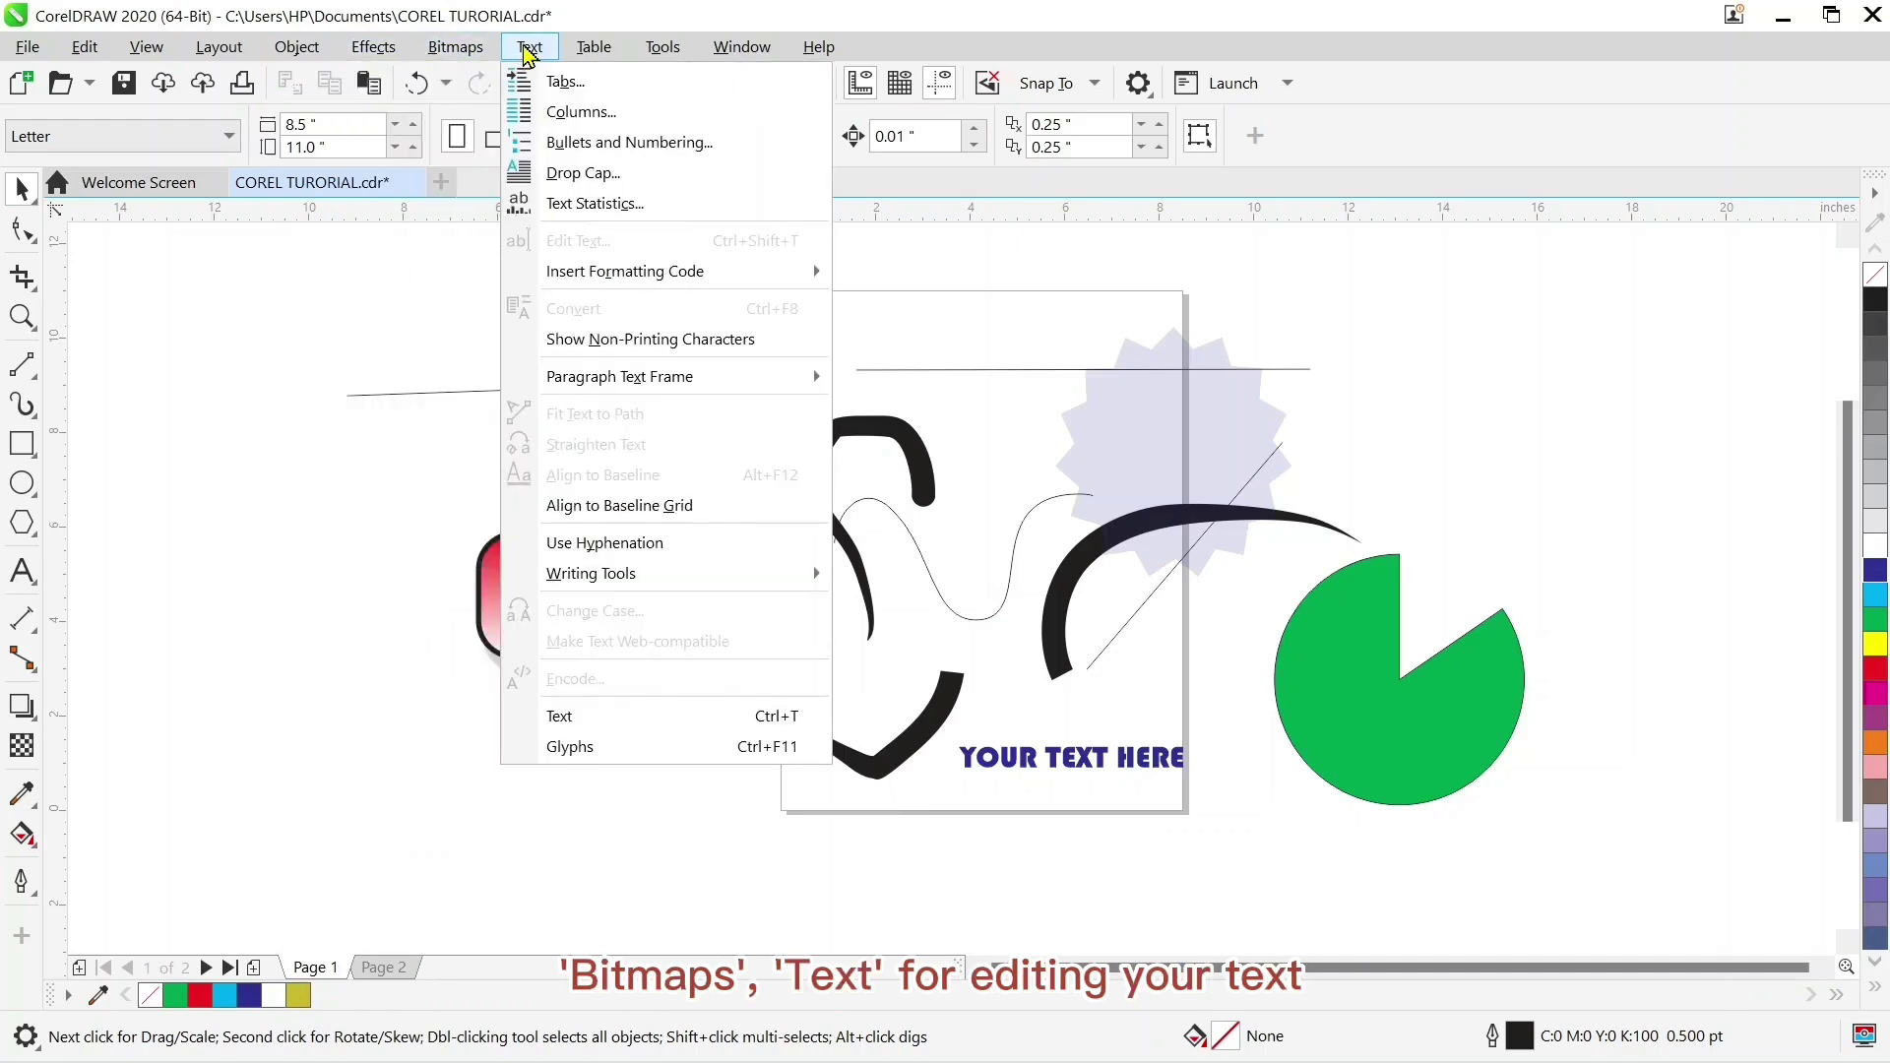
mouse_move(590, 51)
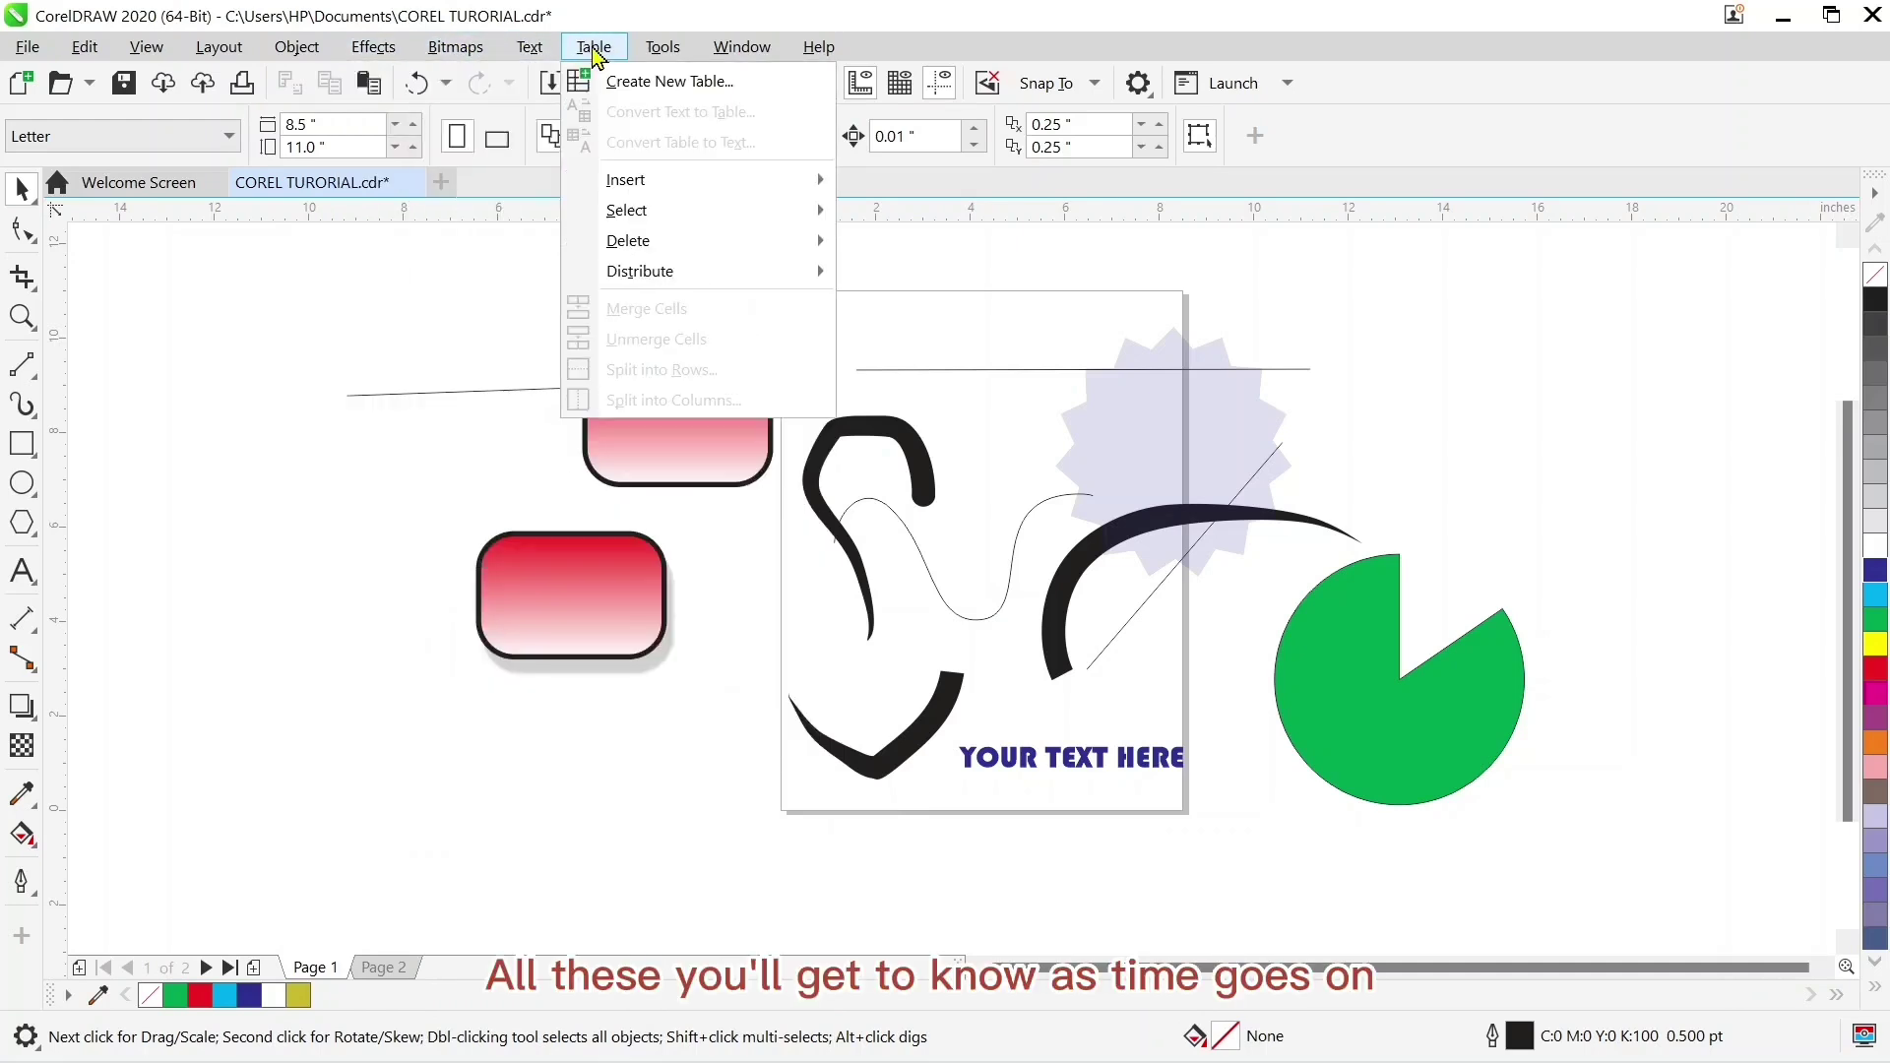
Marquee-select every object on the canvas and delete them all
left_click(404, 477)
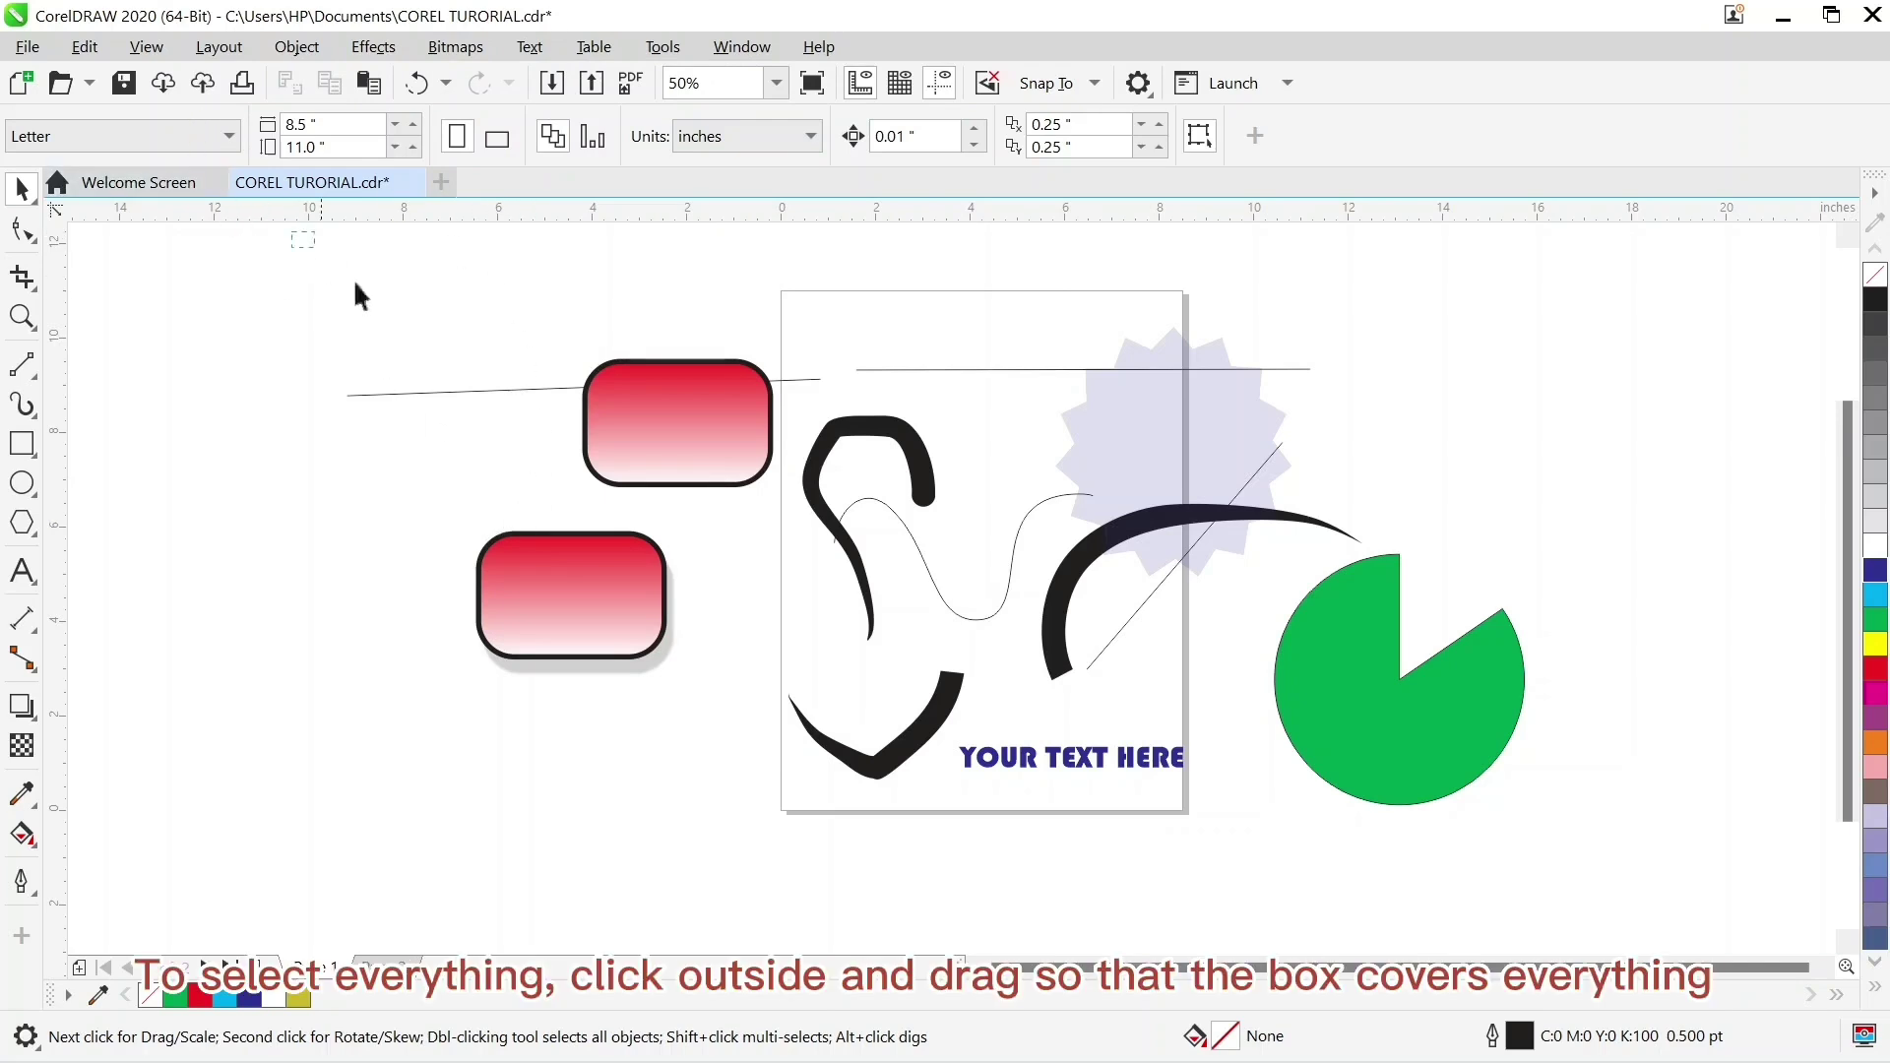
left_click_drag(927, 641, 1614, 890)
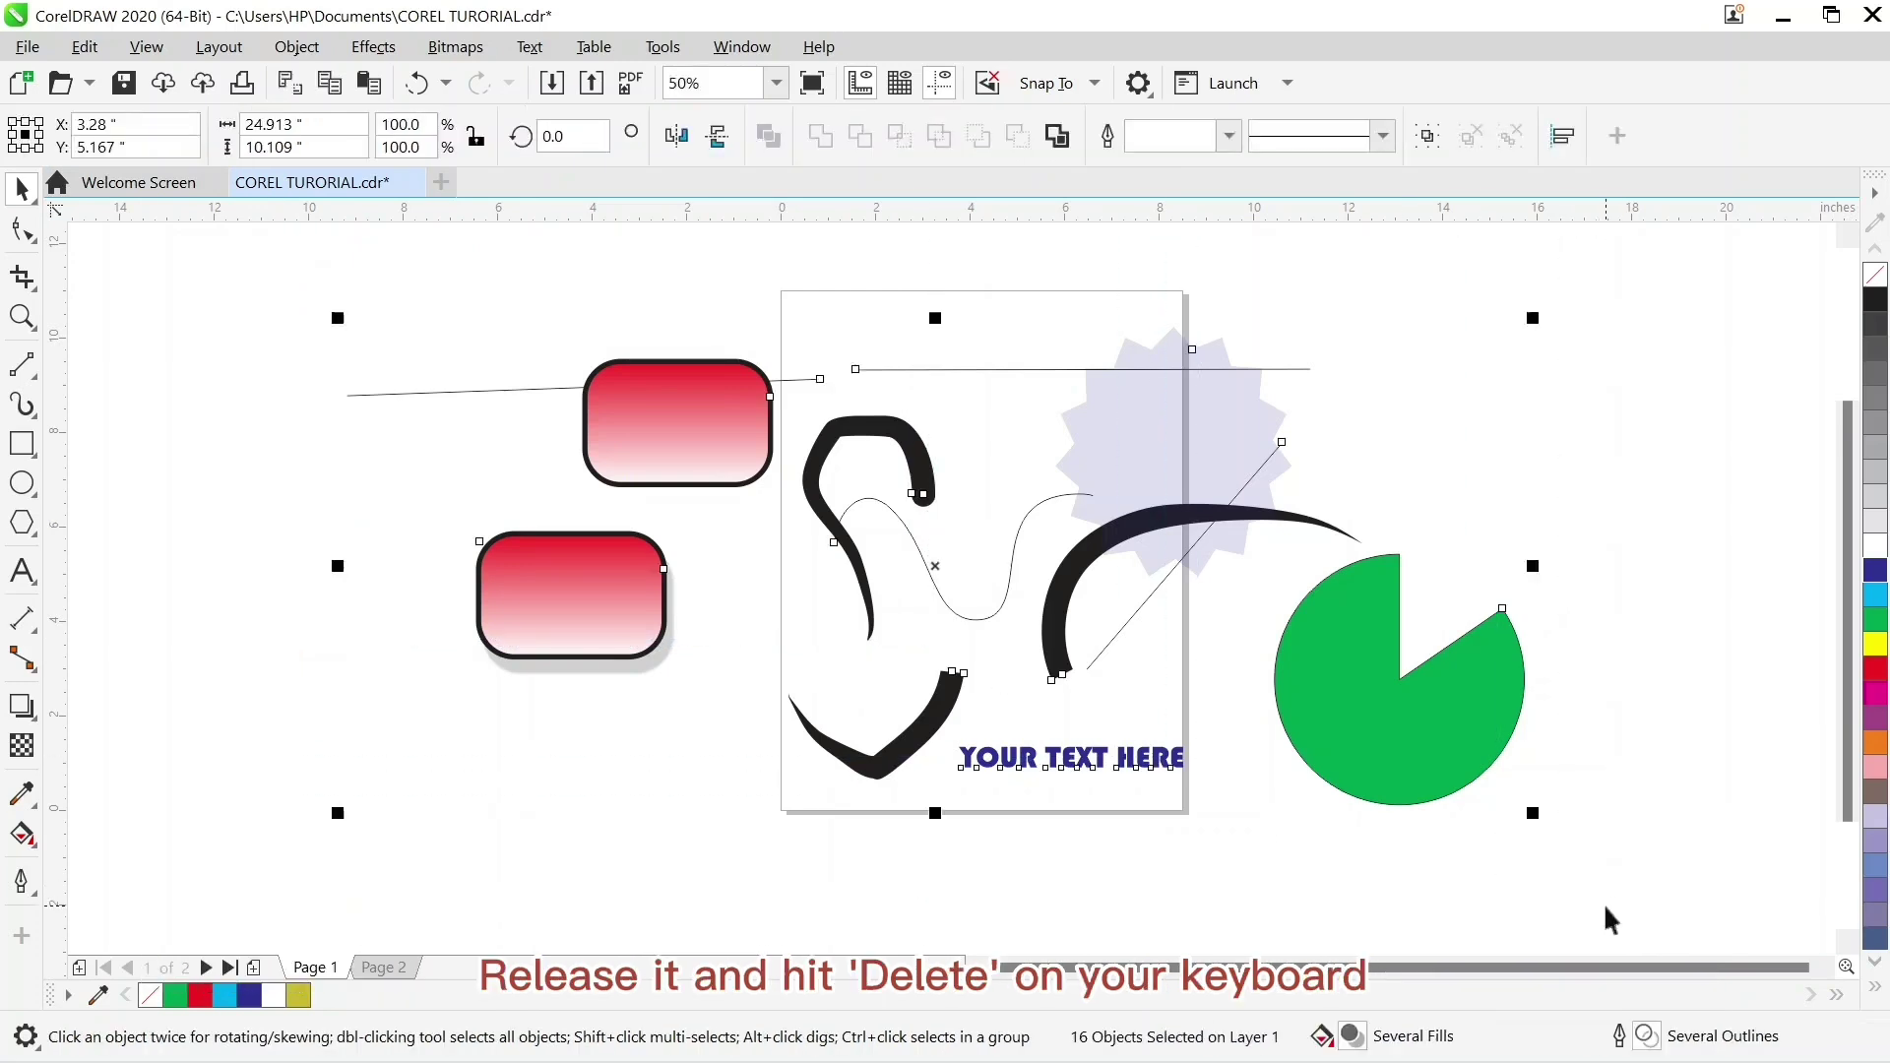
key("Delete")
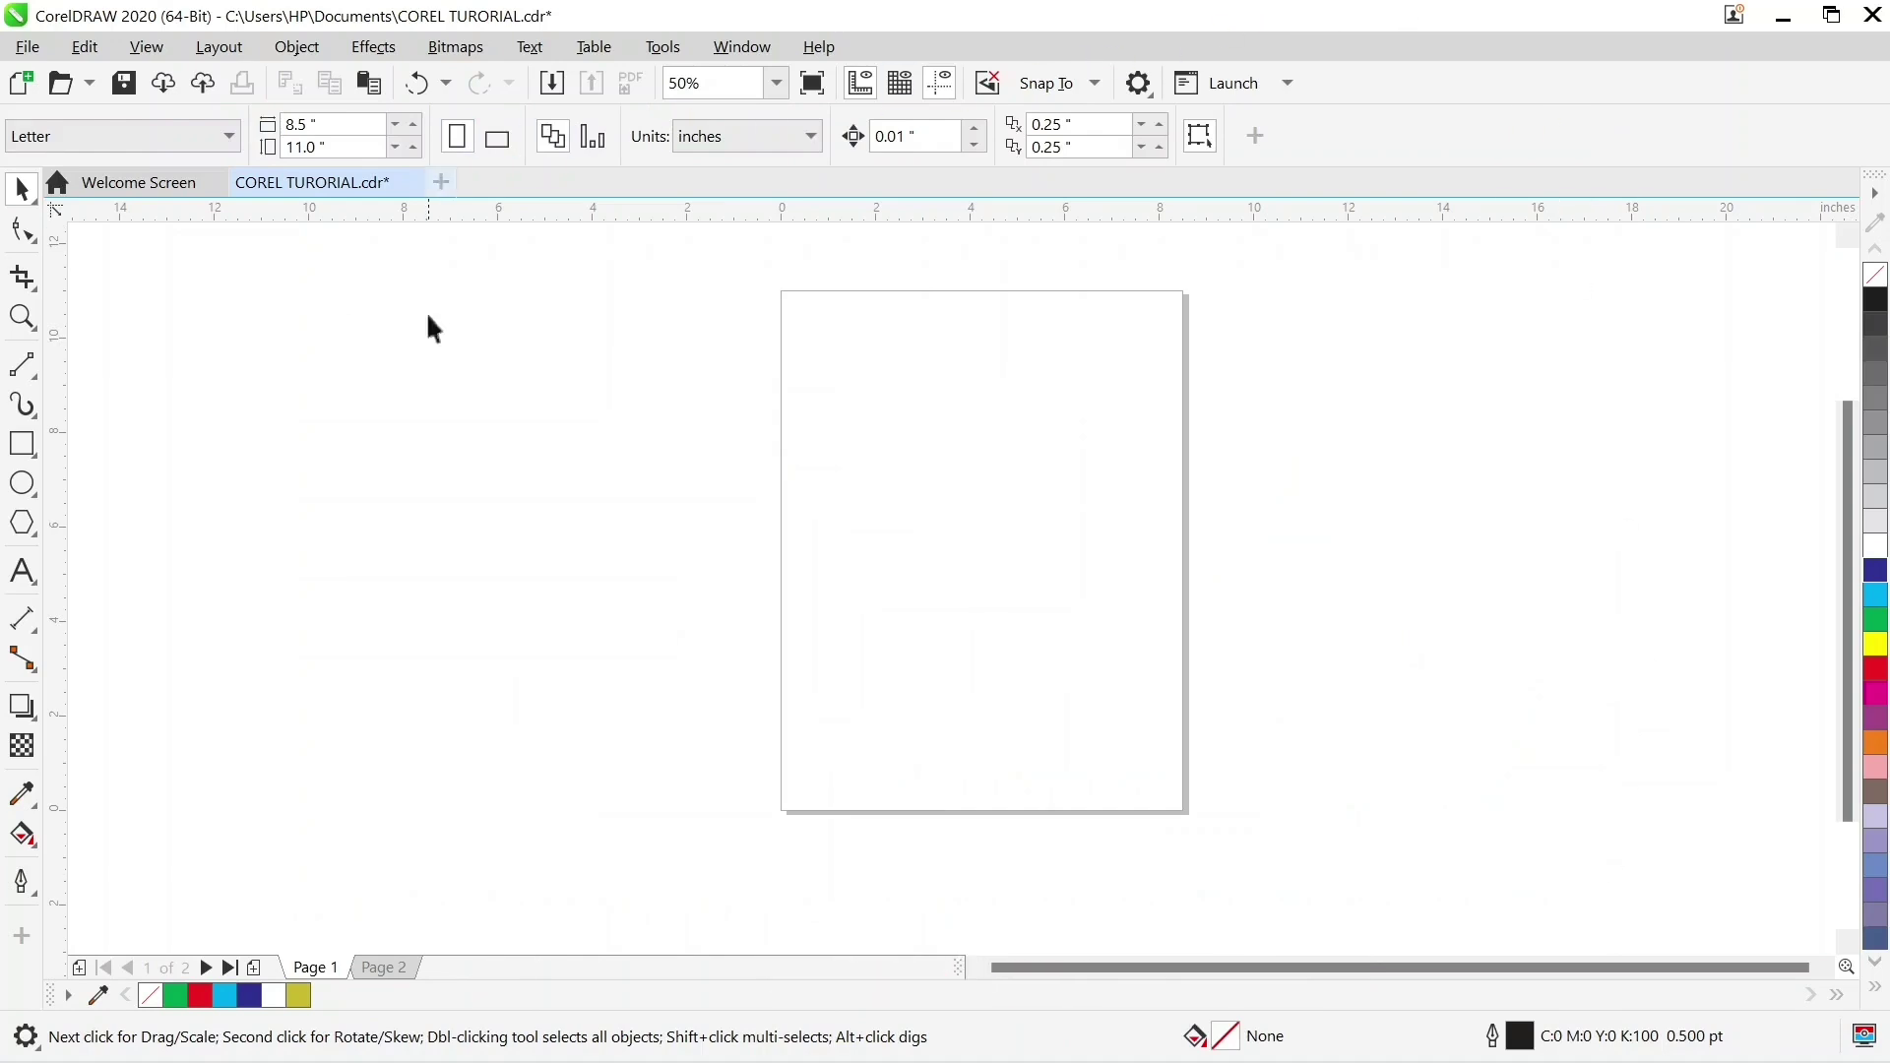
Import flyer simple.jpg from Downloads and enlarge it to about 10.9 inches square
scroll(1432, 289, "up", 1)
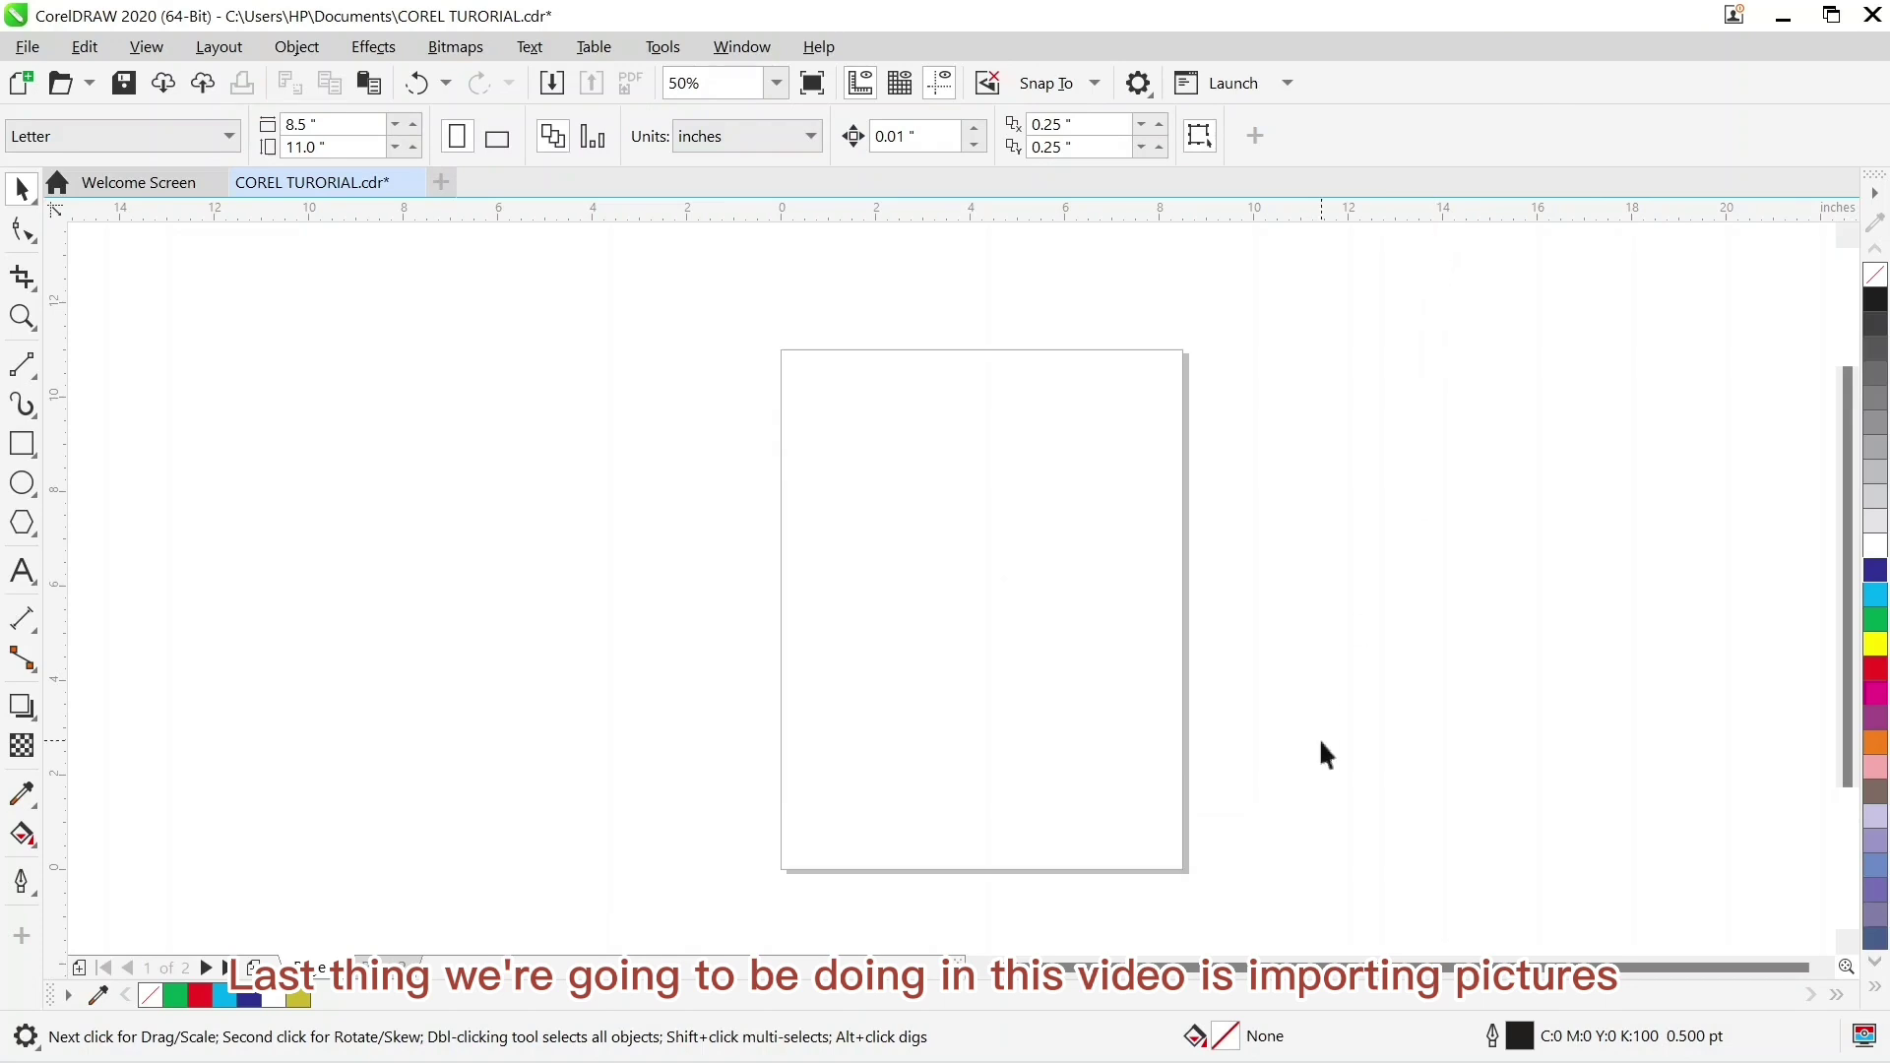
left_click(552, 85)
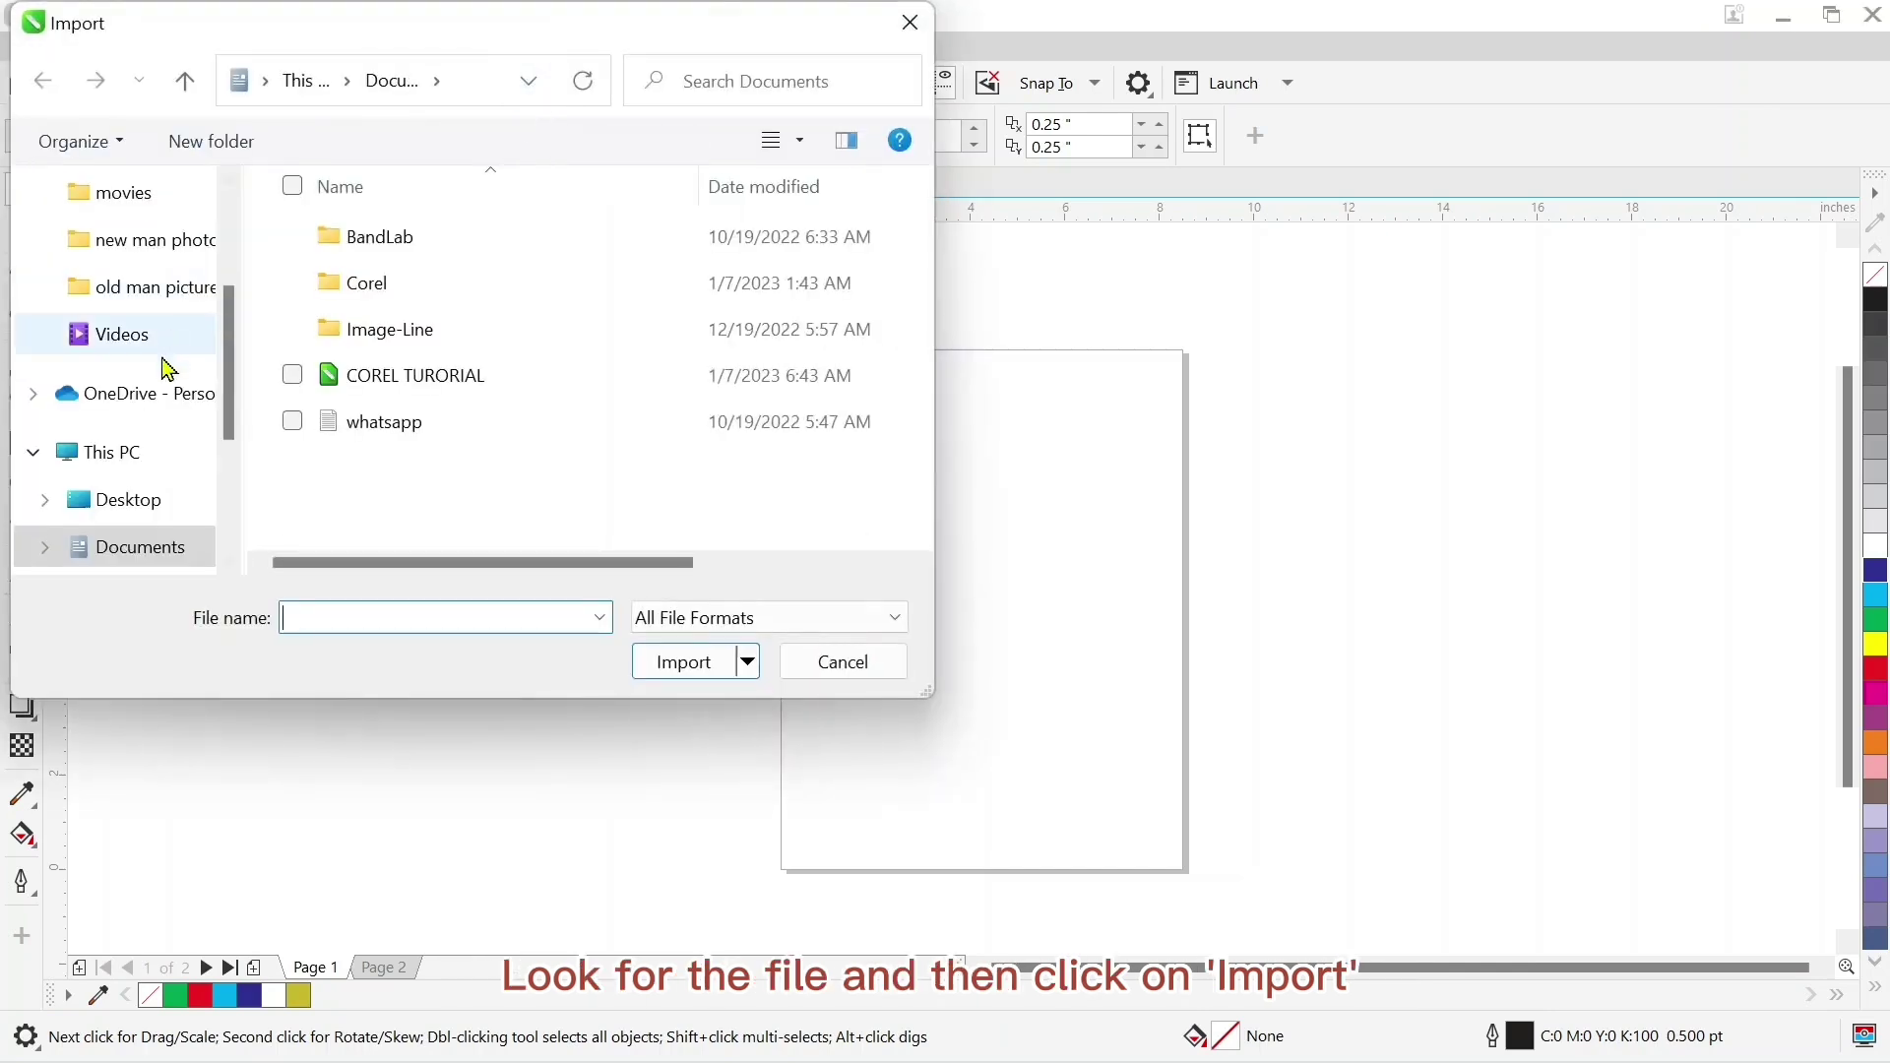
left_click_drag(229, 428, 224, 456)
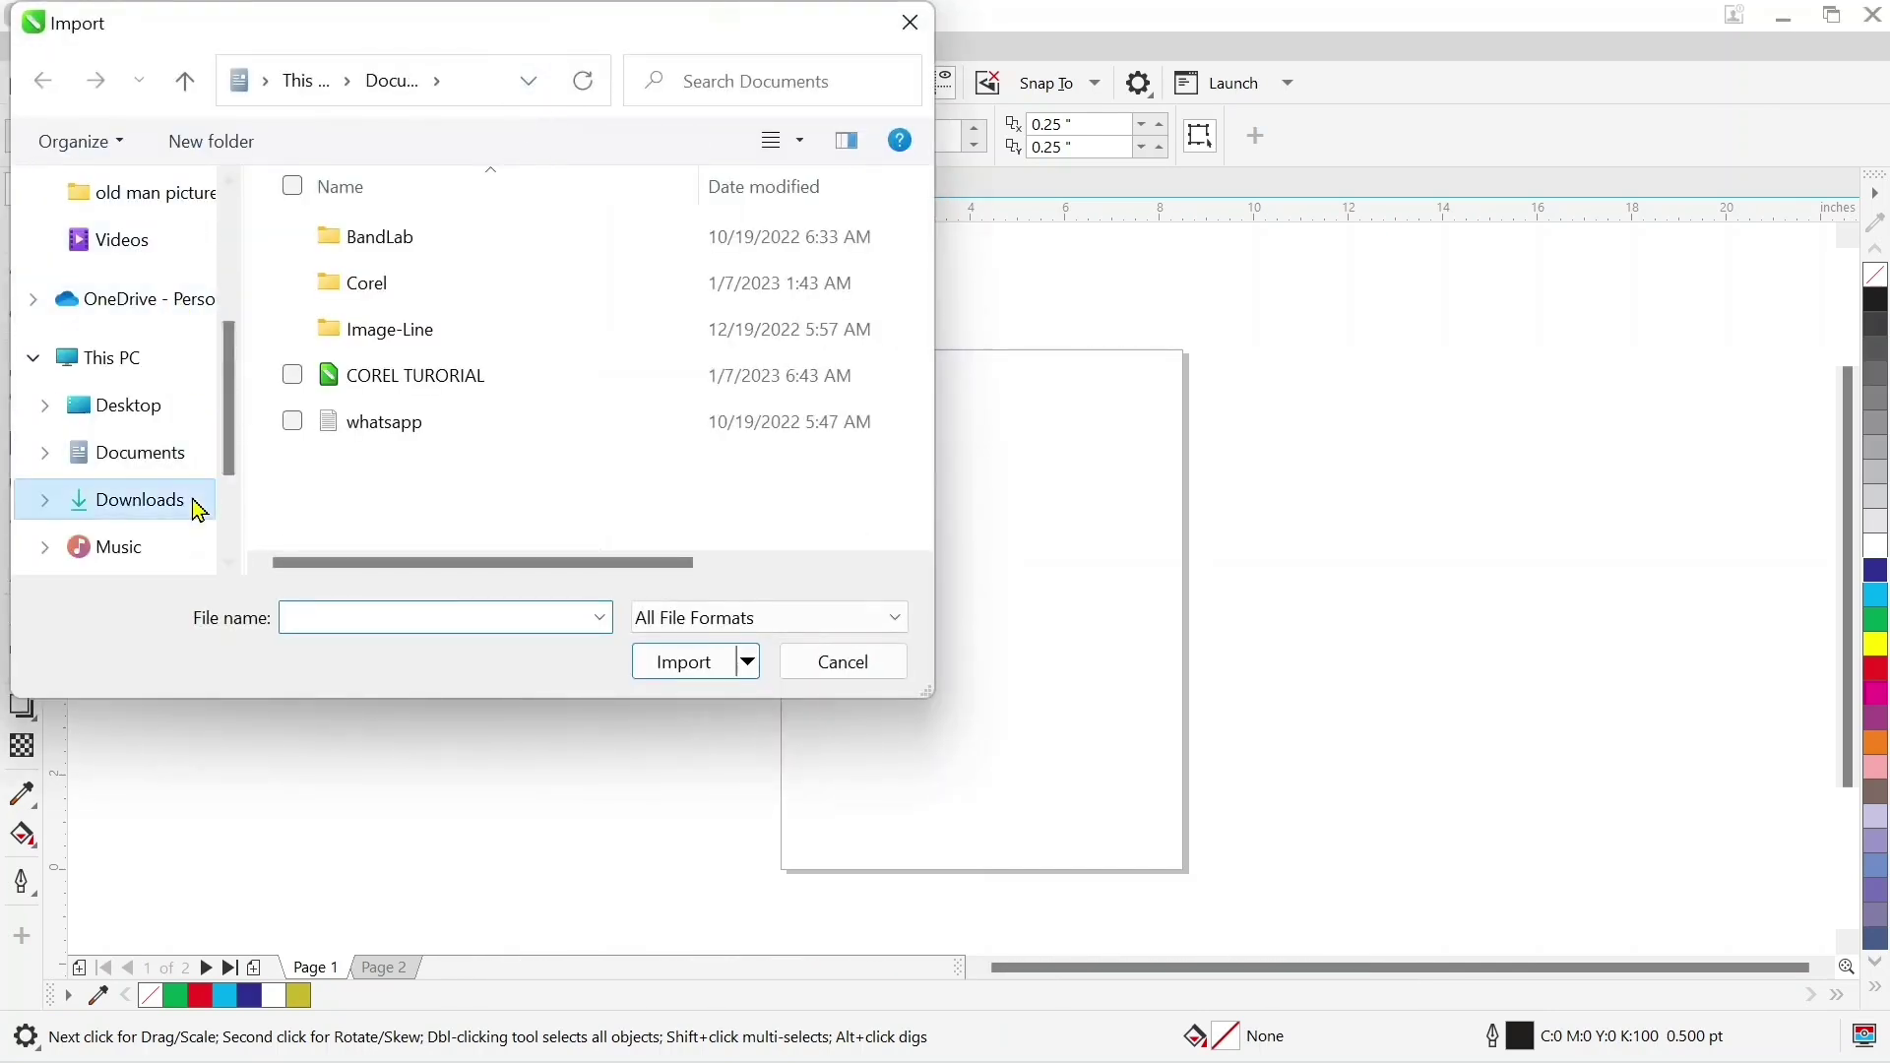
left_click(194, 502)
double_click(668, 288)
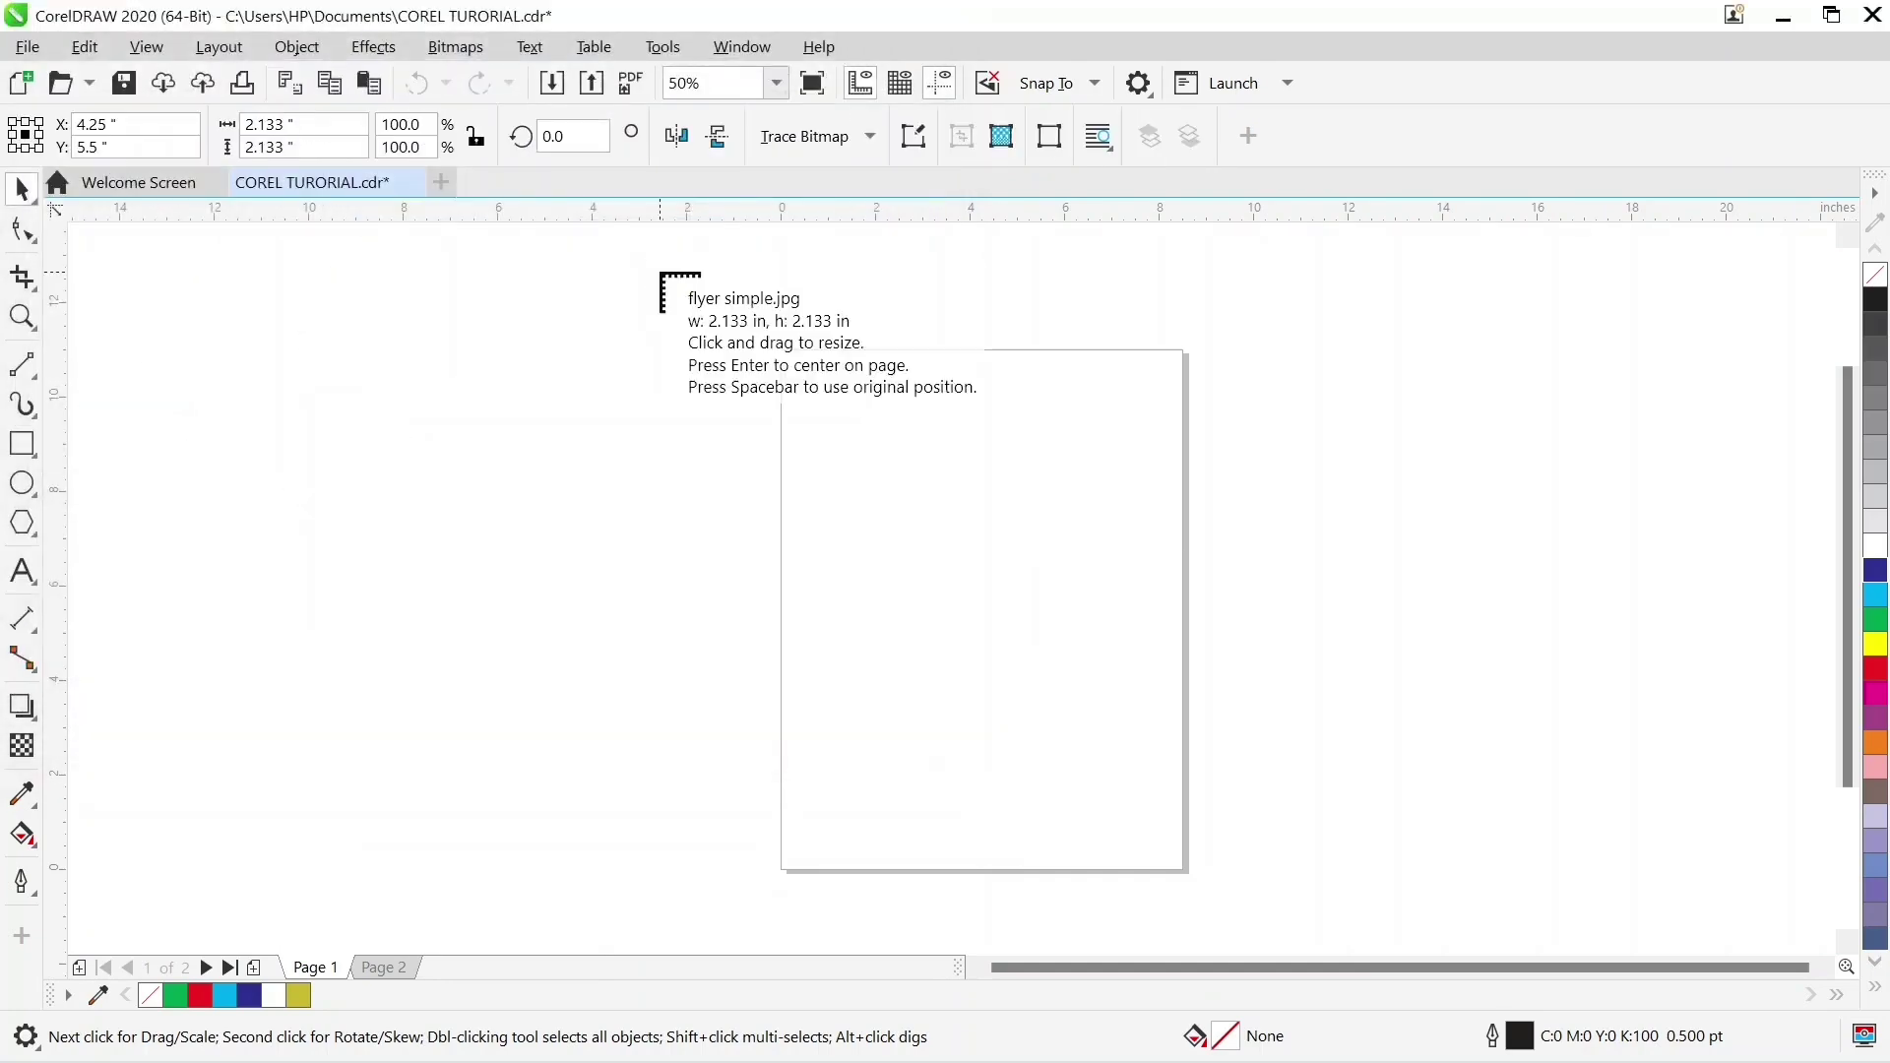
left_click(370, 303)
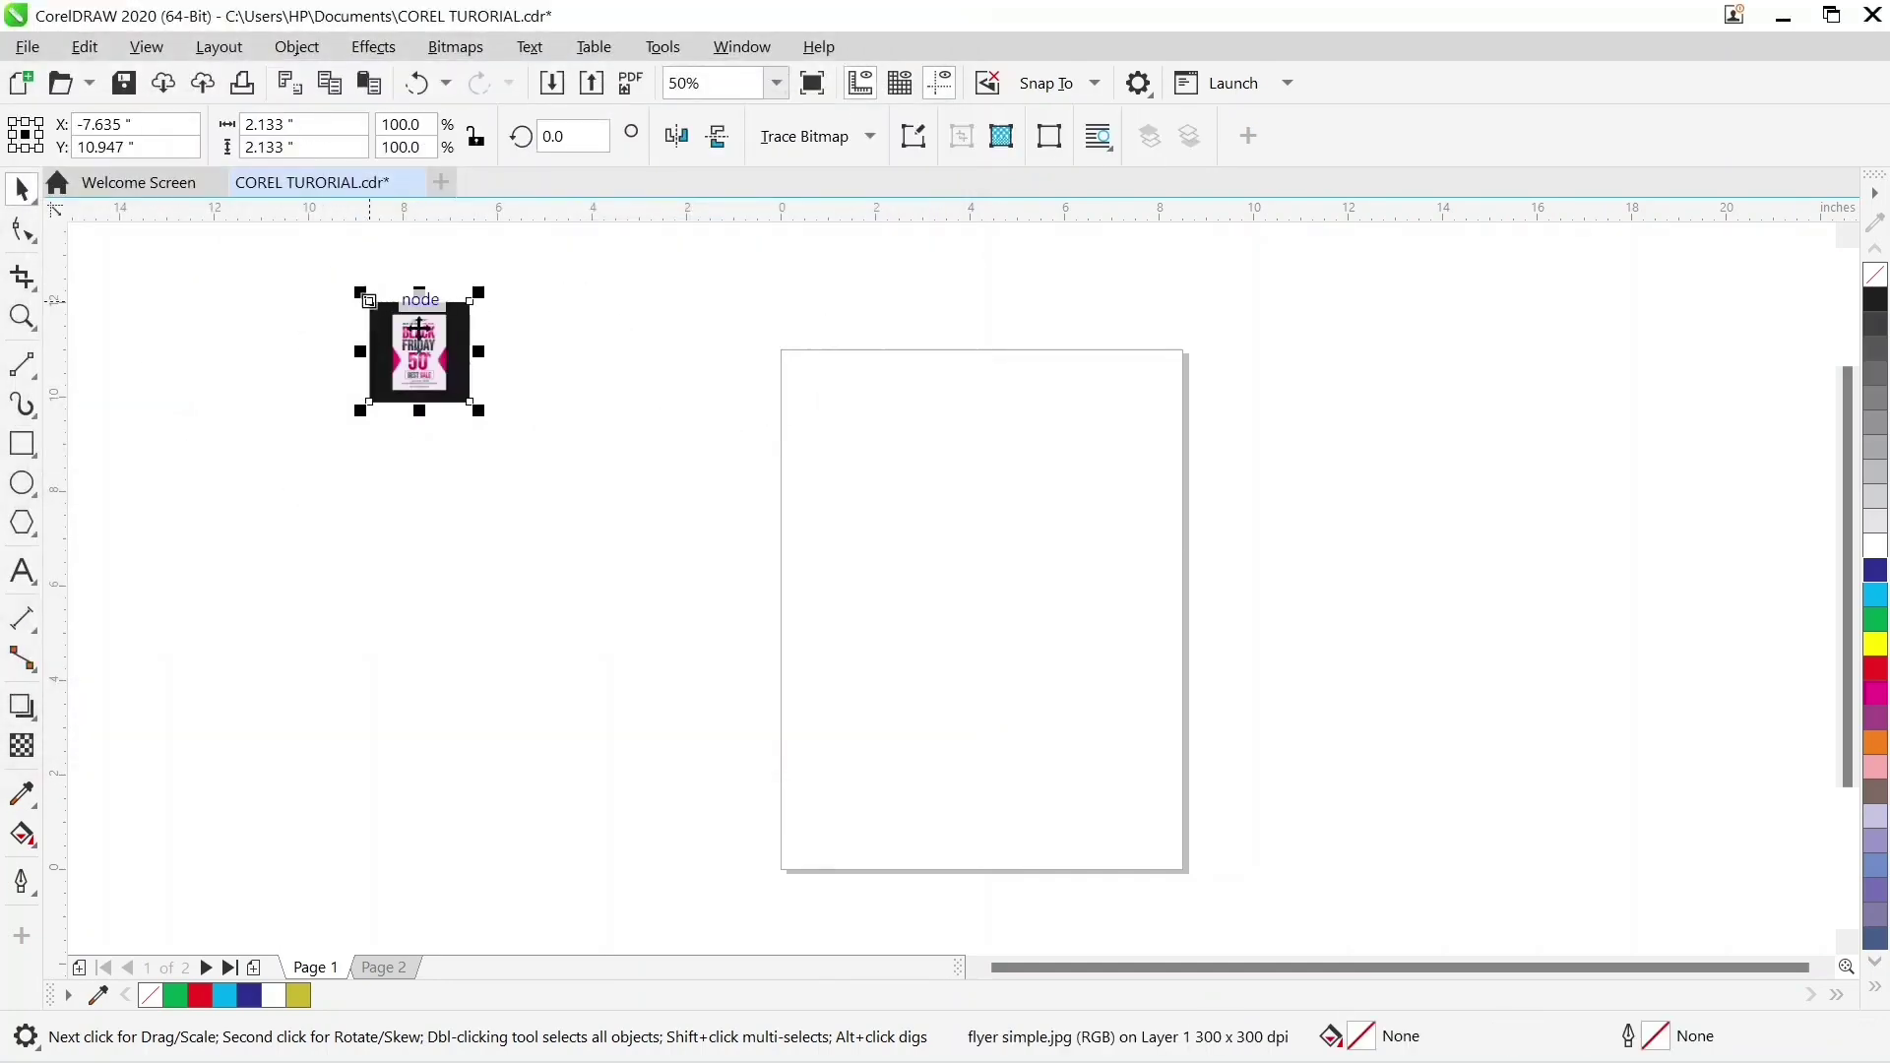
left_click_drag(479, 413, 961, 832)
Move the enlarged flyer left of the page and drag its top edge down to the poster
left_click_drag(711, 595, 518, 574)
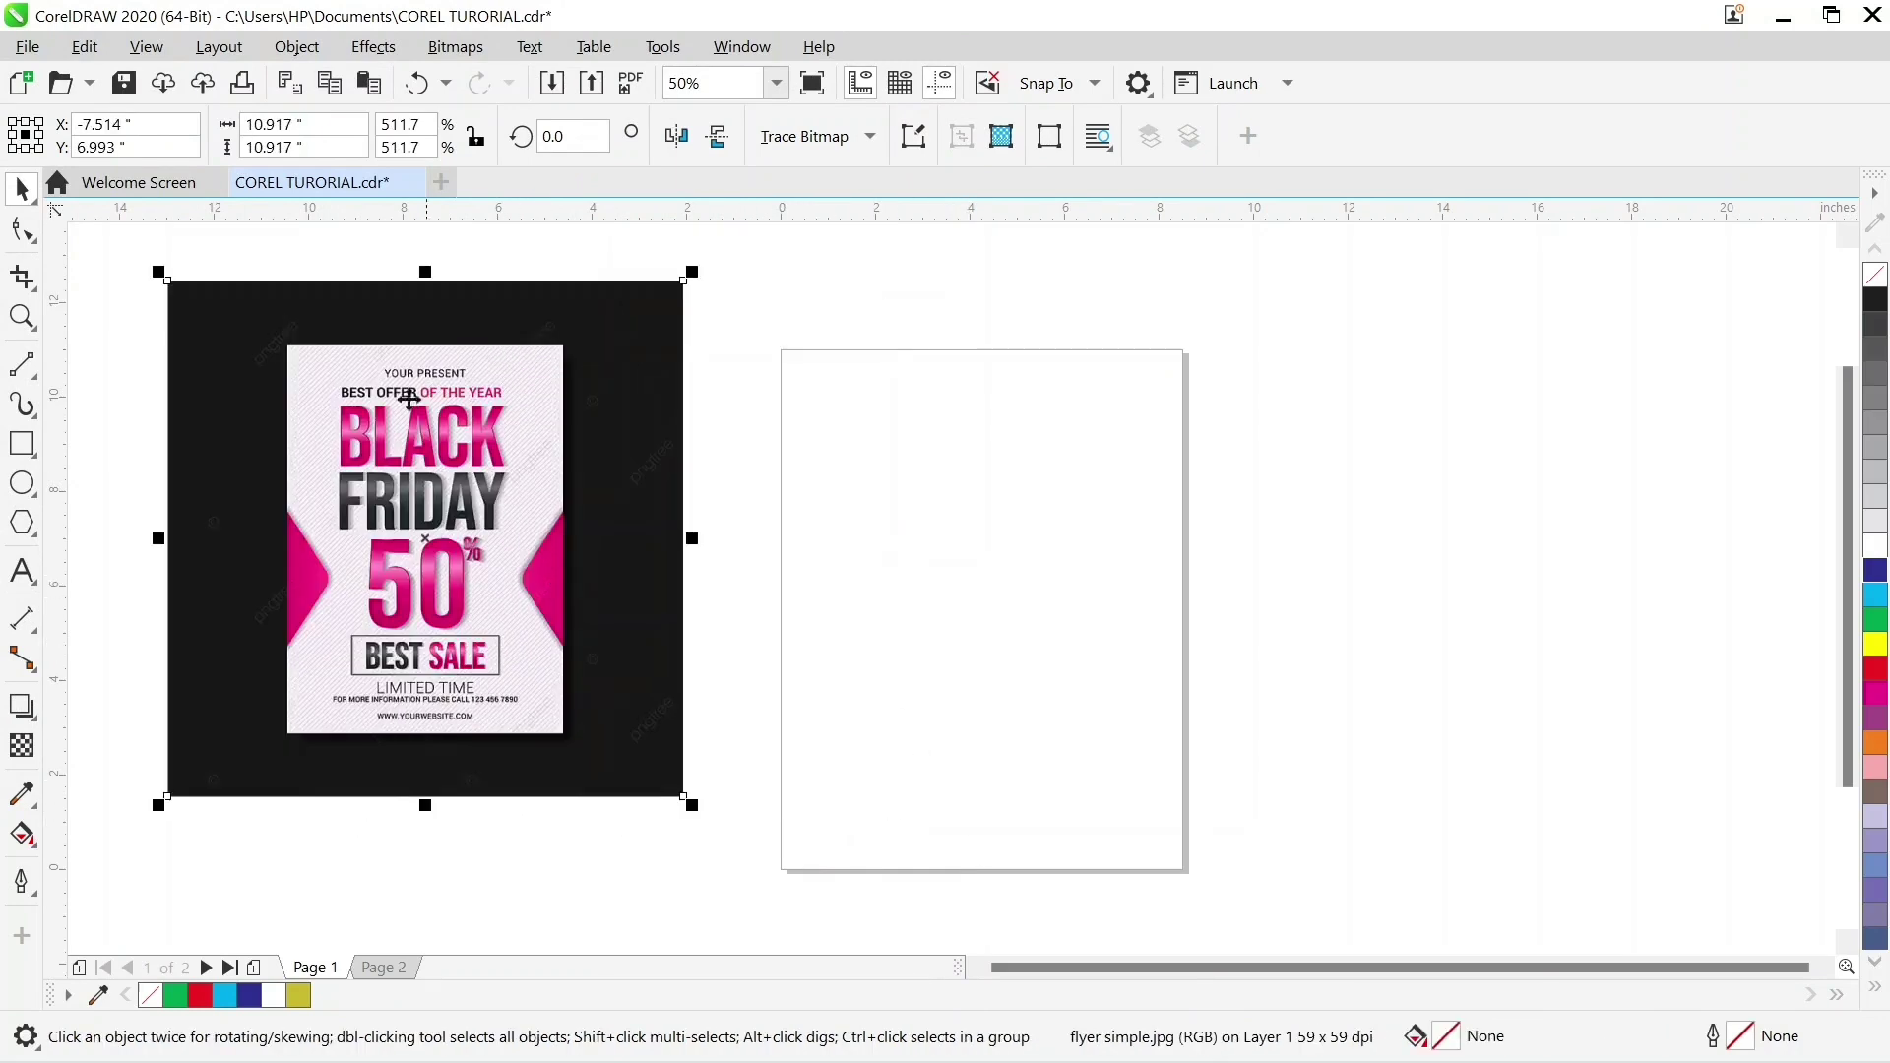
left_click(22, 230)
left_click_drag(133, 254, 593, 341)
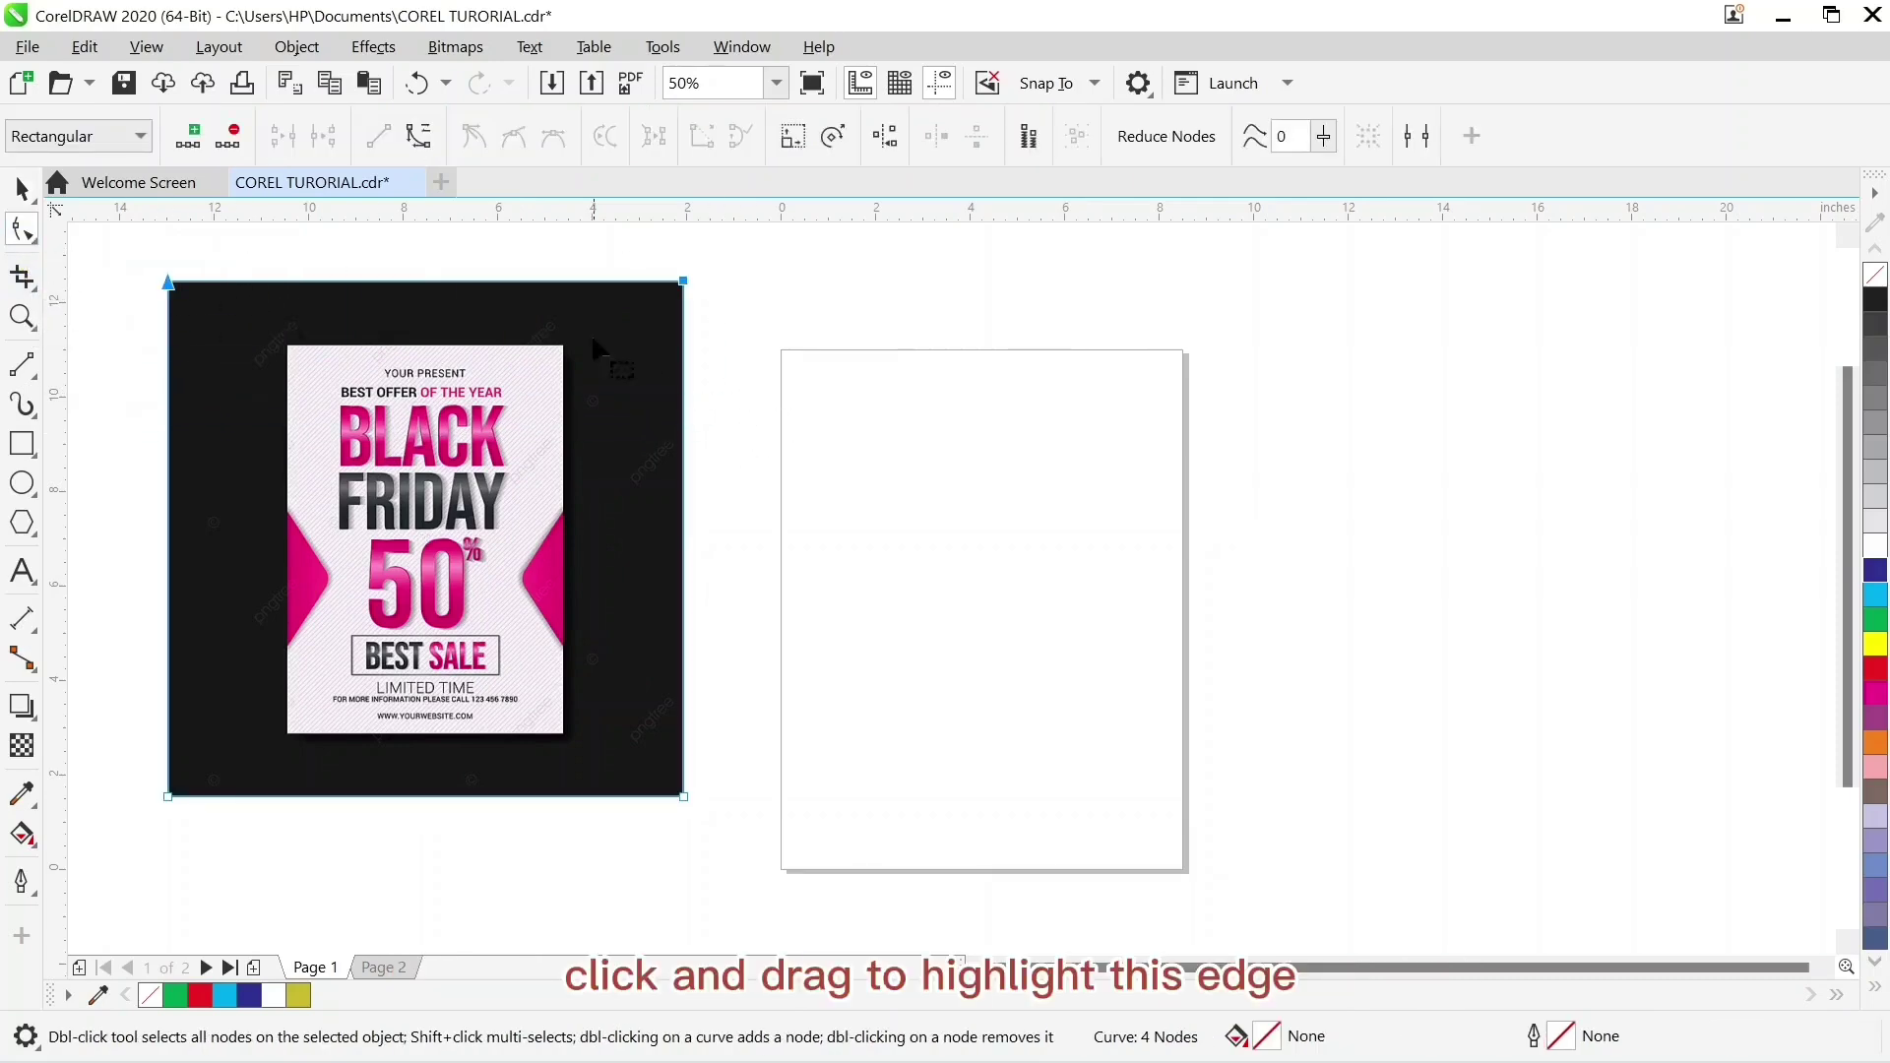
left_click_drag(503, 286, 507, 348)
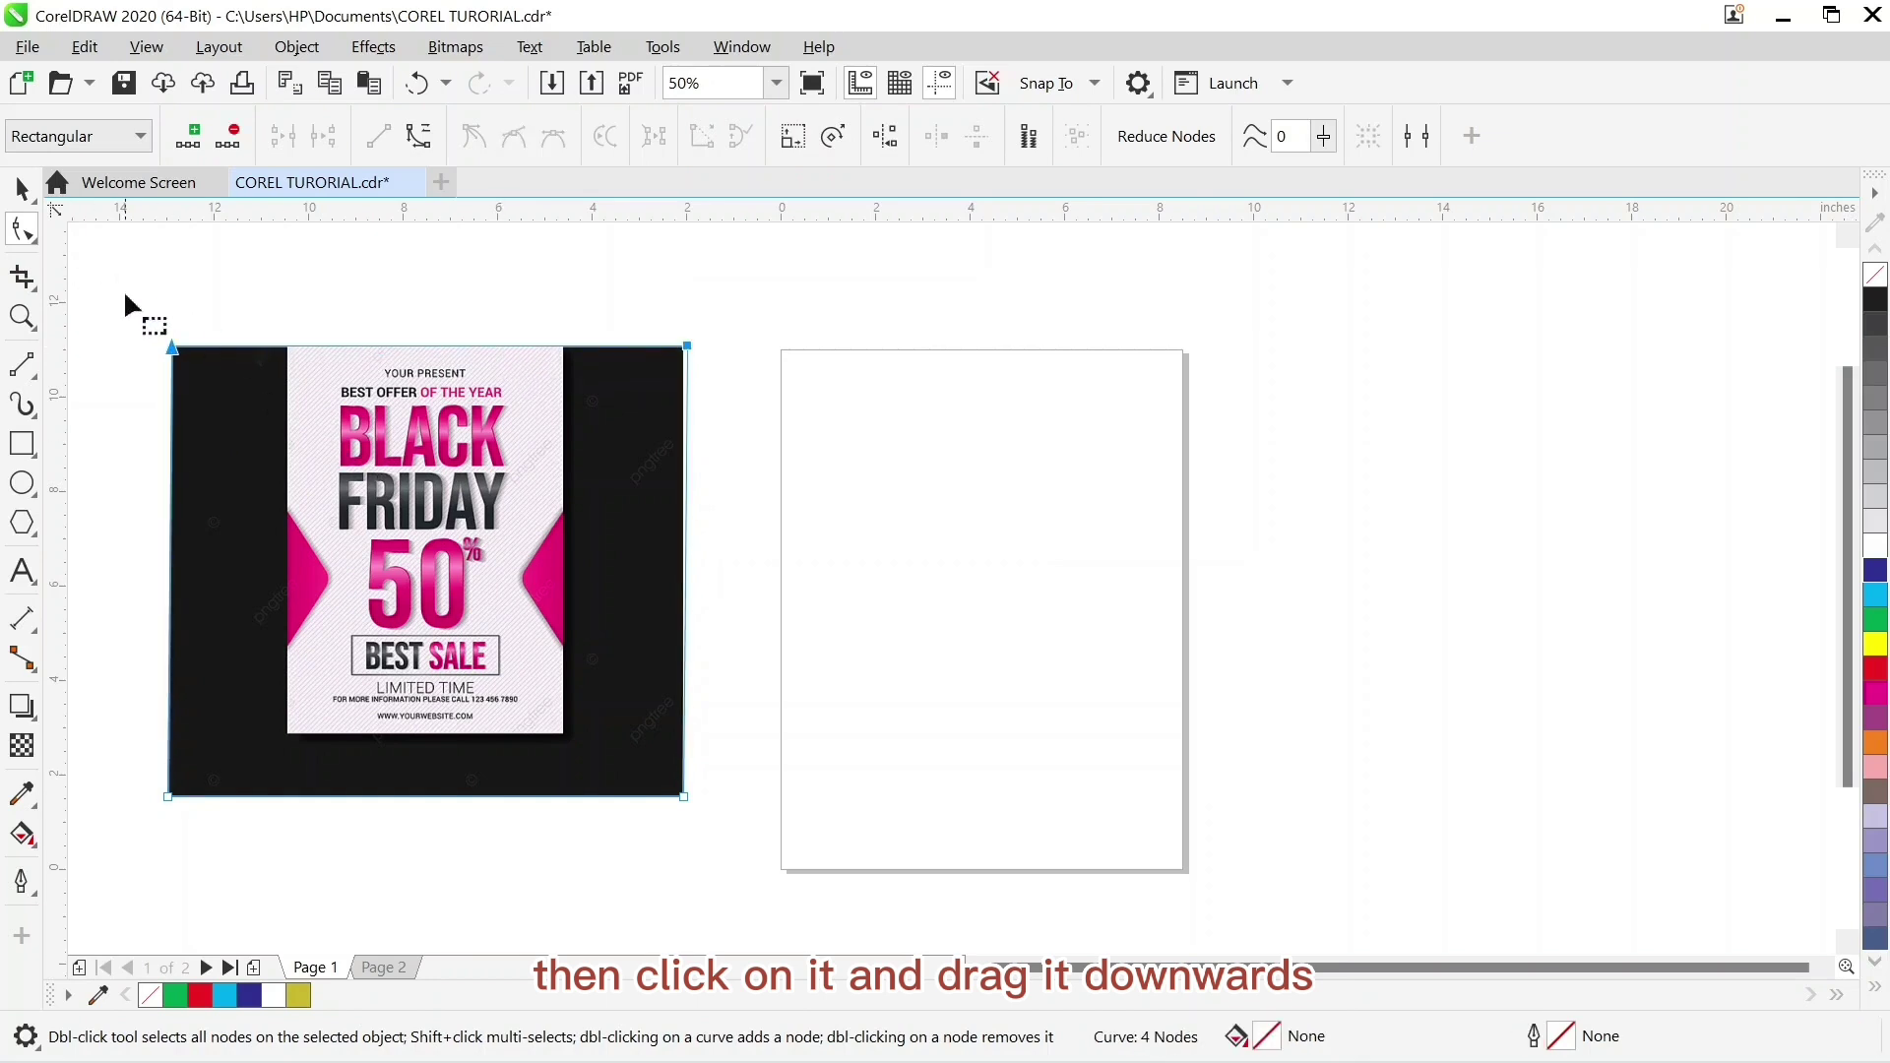
Pull the flyer's left and right edges inward to the poster, removing the black bands
left_click_drag(123, 294, 233, 827)
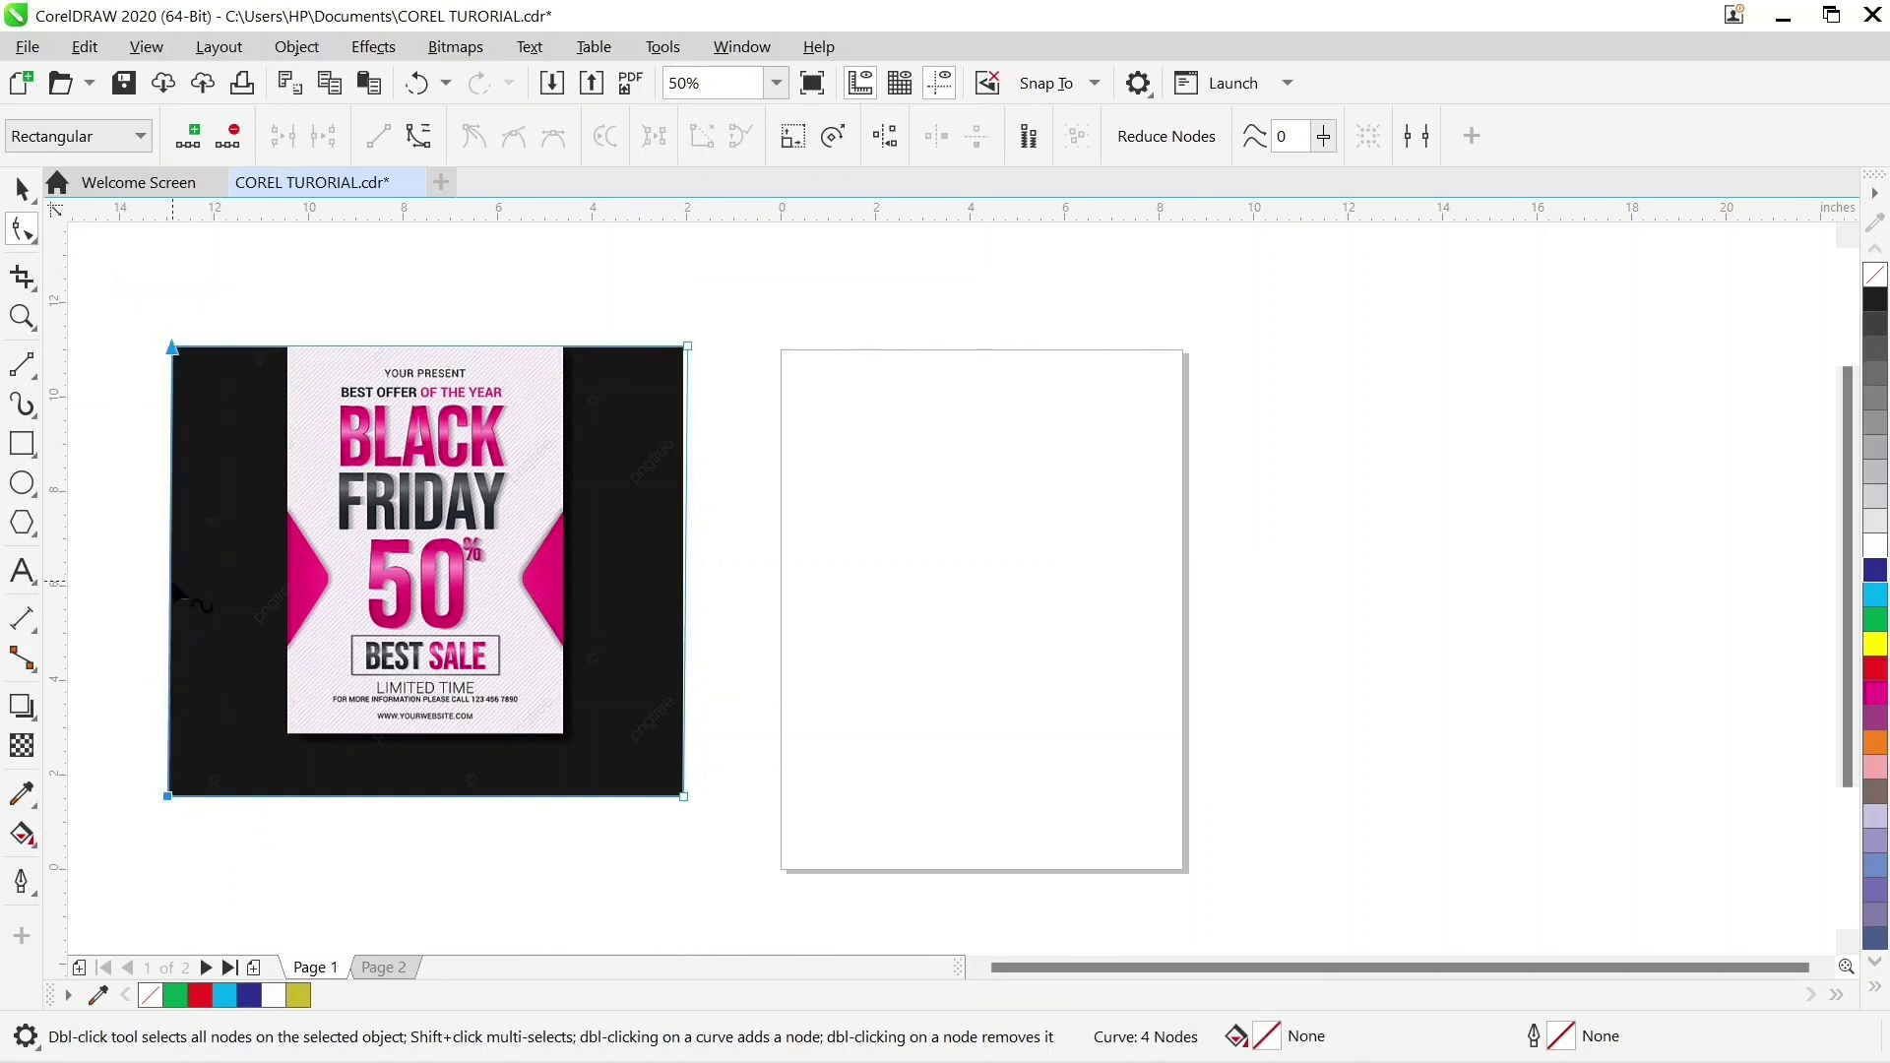
left_click_drag(173, 586, 288, 589)
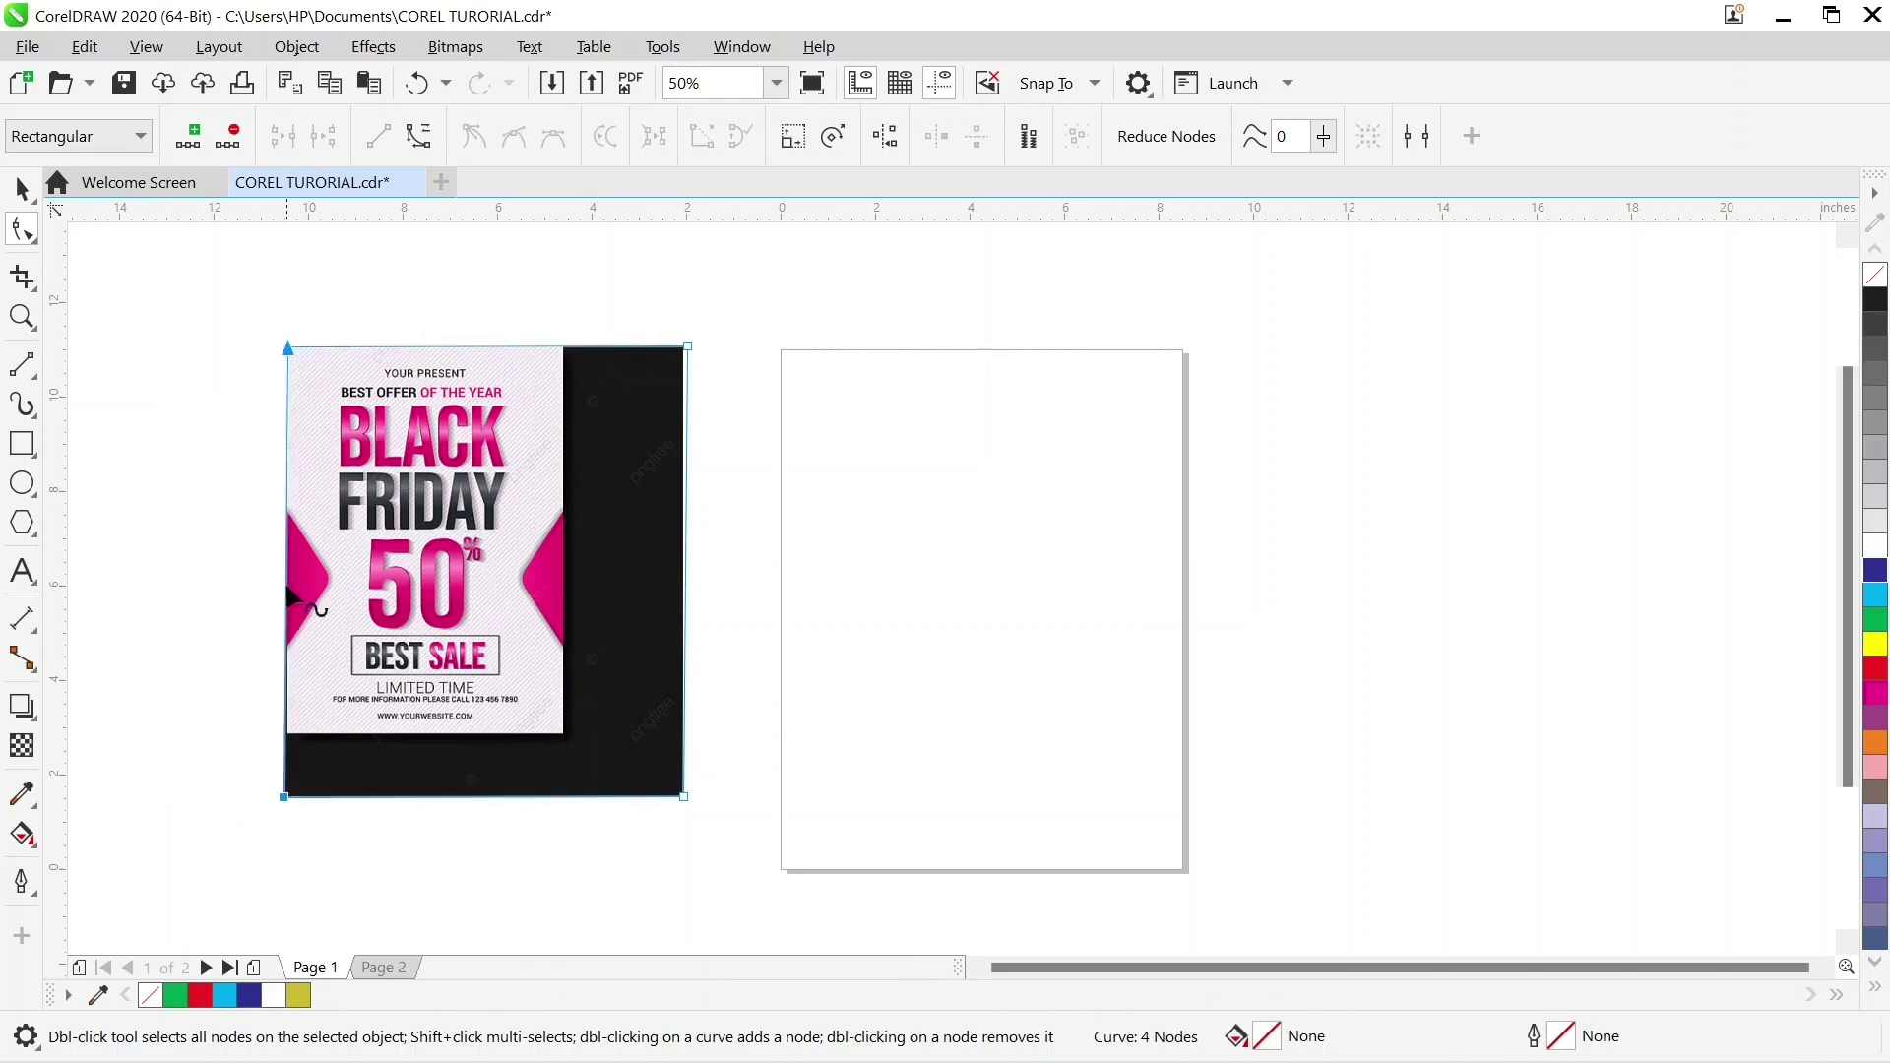
left_click_drag(798, 300, 642, 890)
left_click_drag(688, 700, 563, 688)
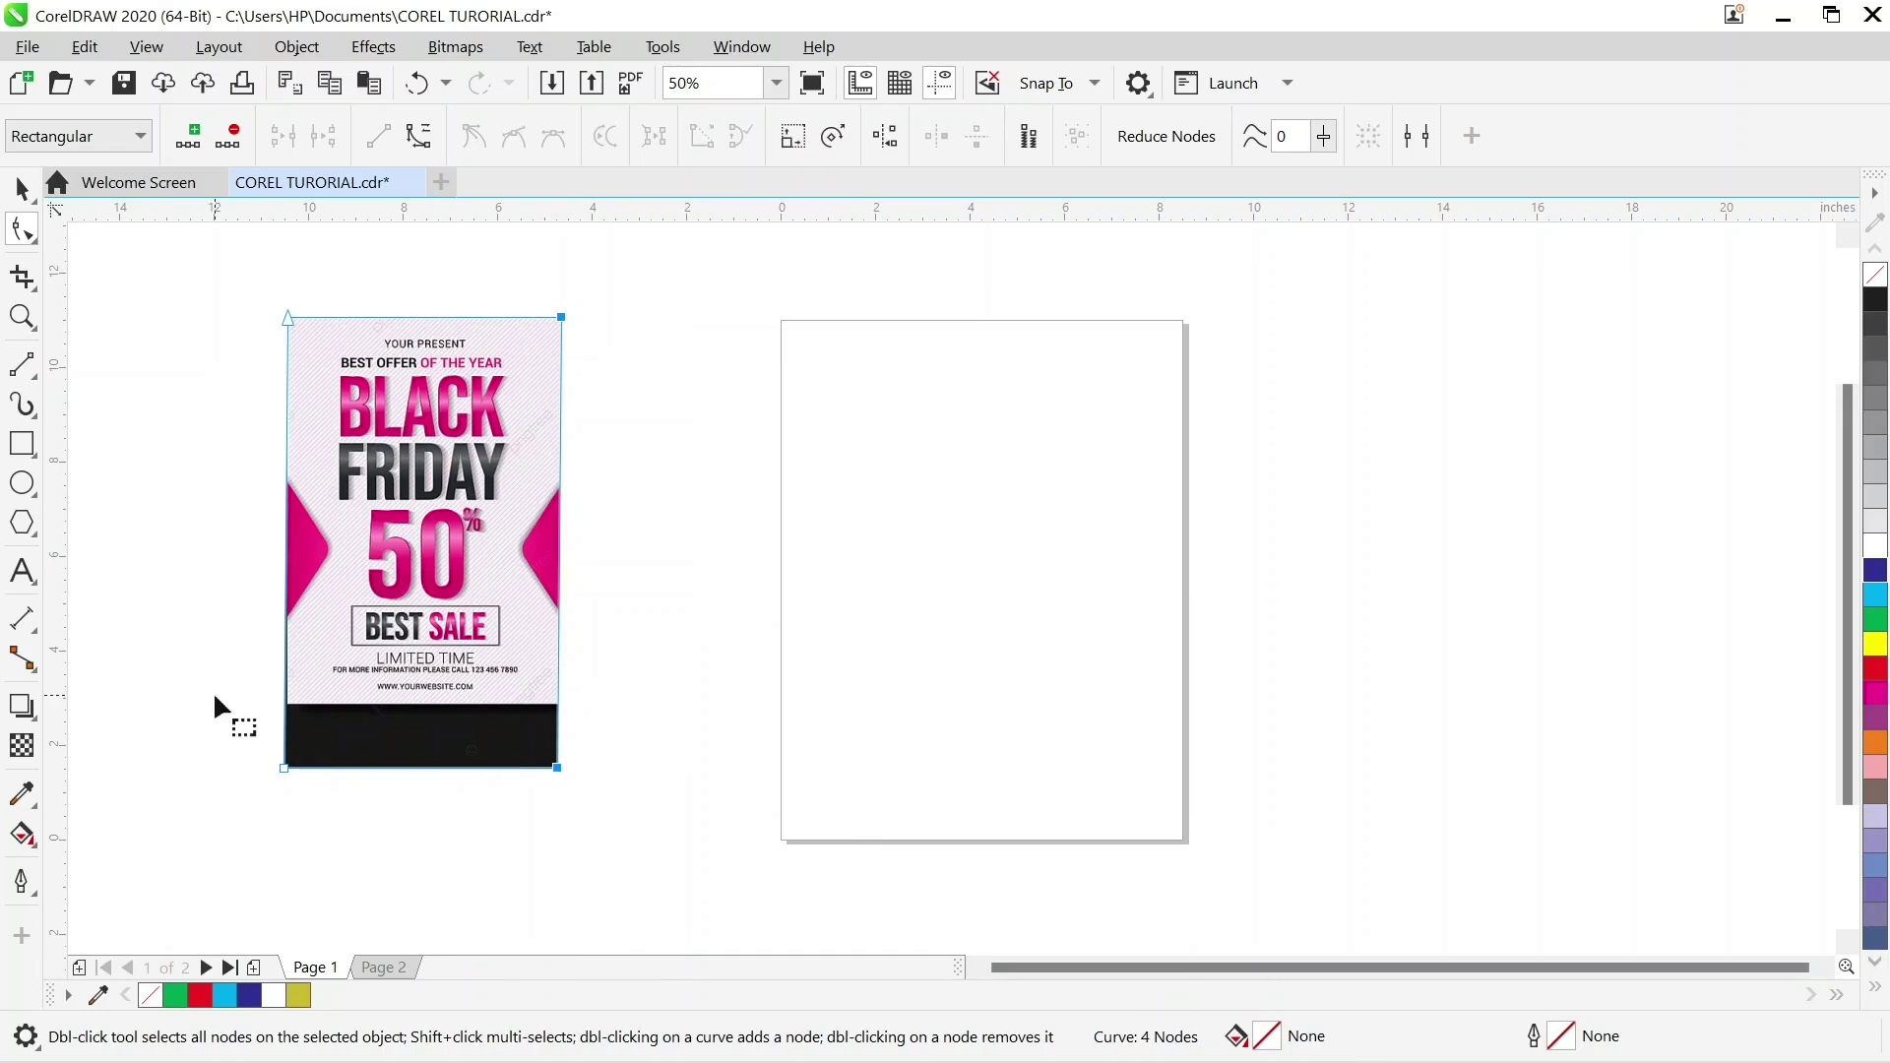
left_click(429, 768)
Undo the node trims to restore the full image and draw a crop area around the poster
left_click_drag(396, 769, 397, 711)
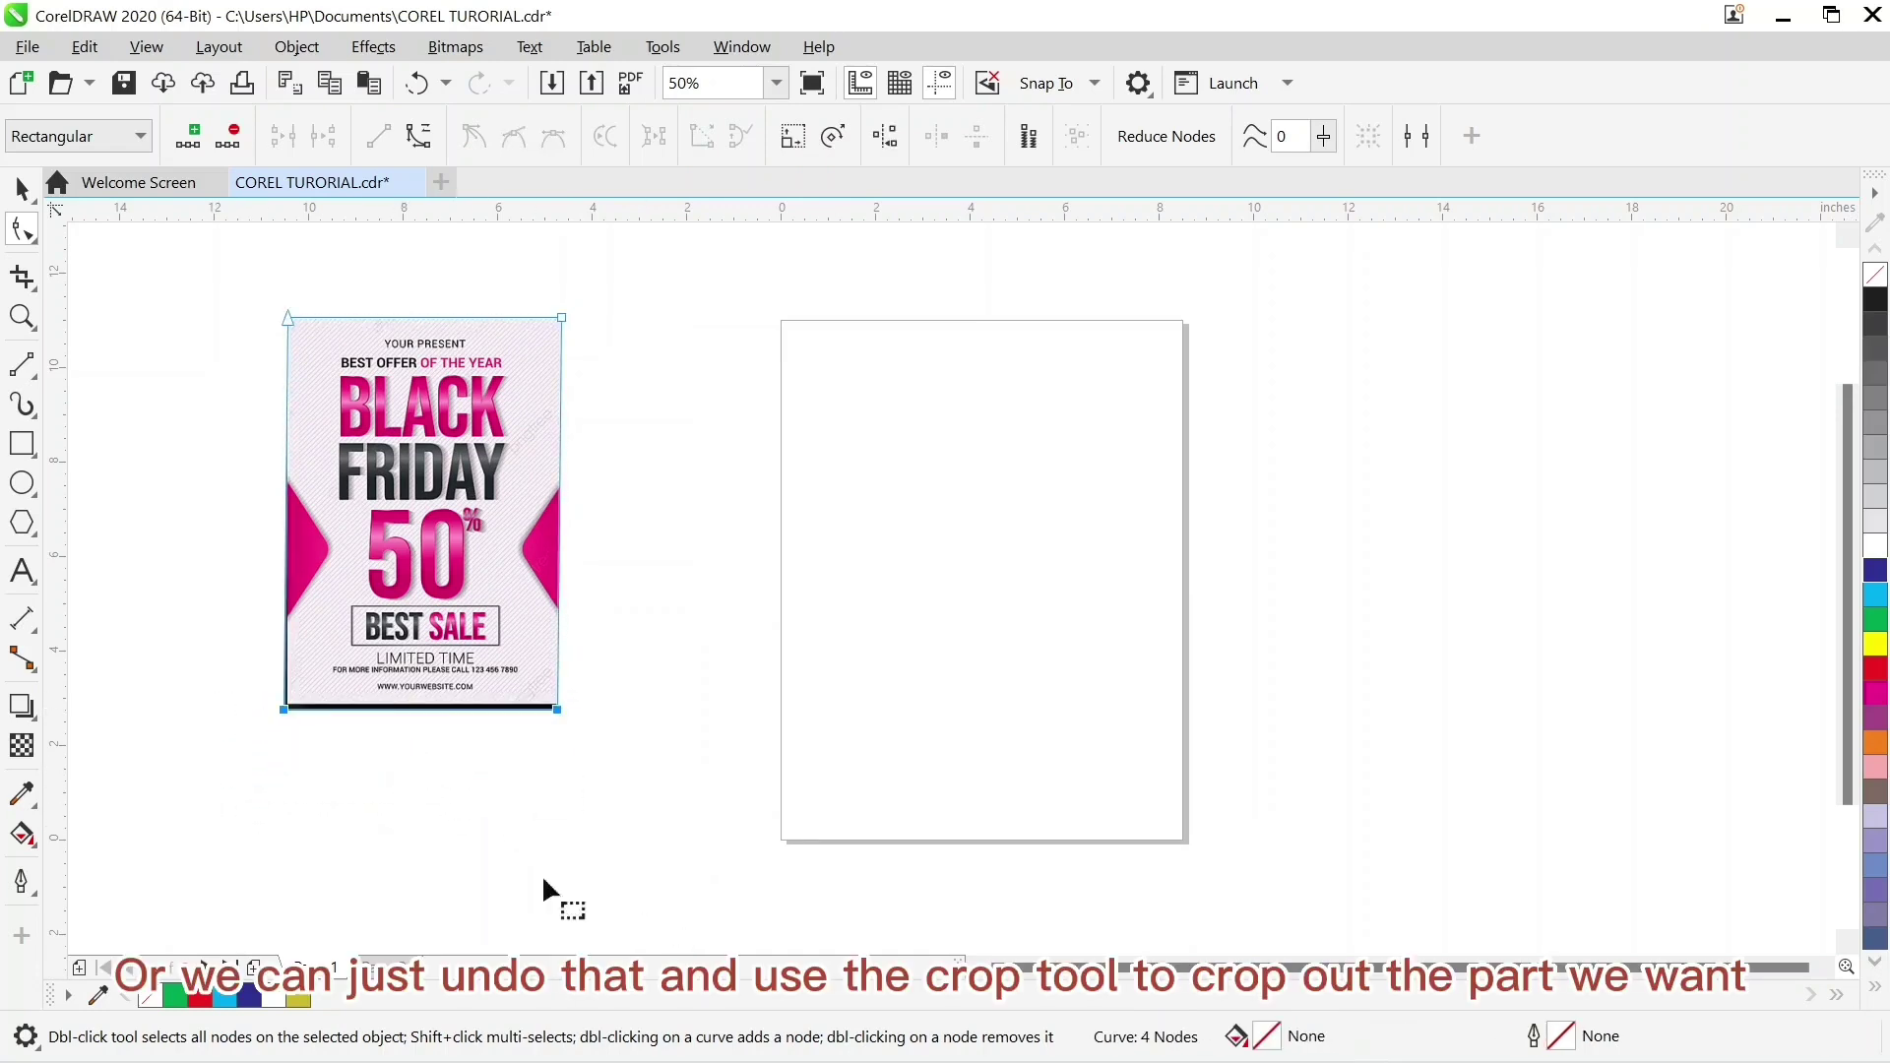
key("ctrl+z")
key("ctrl+z")
key("ctrl+z")
key("ctrl+z")
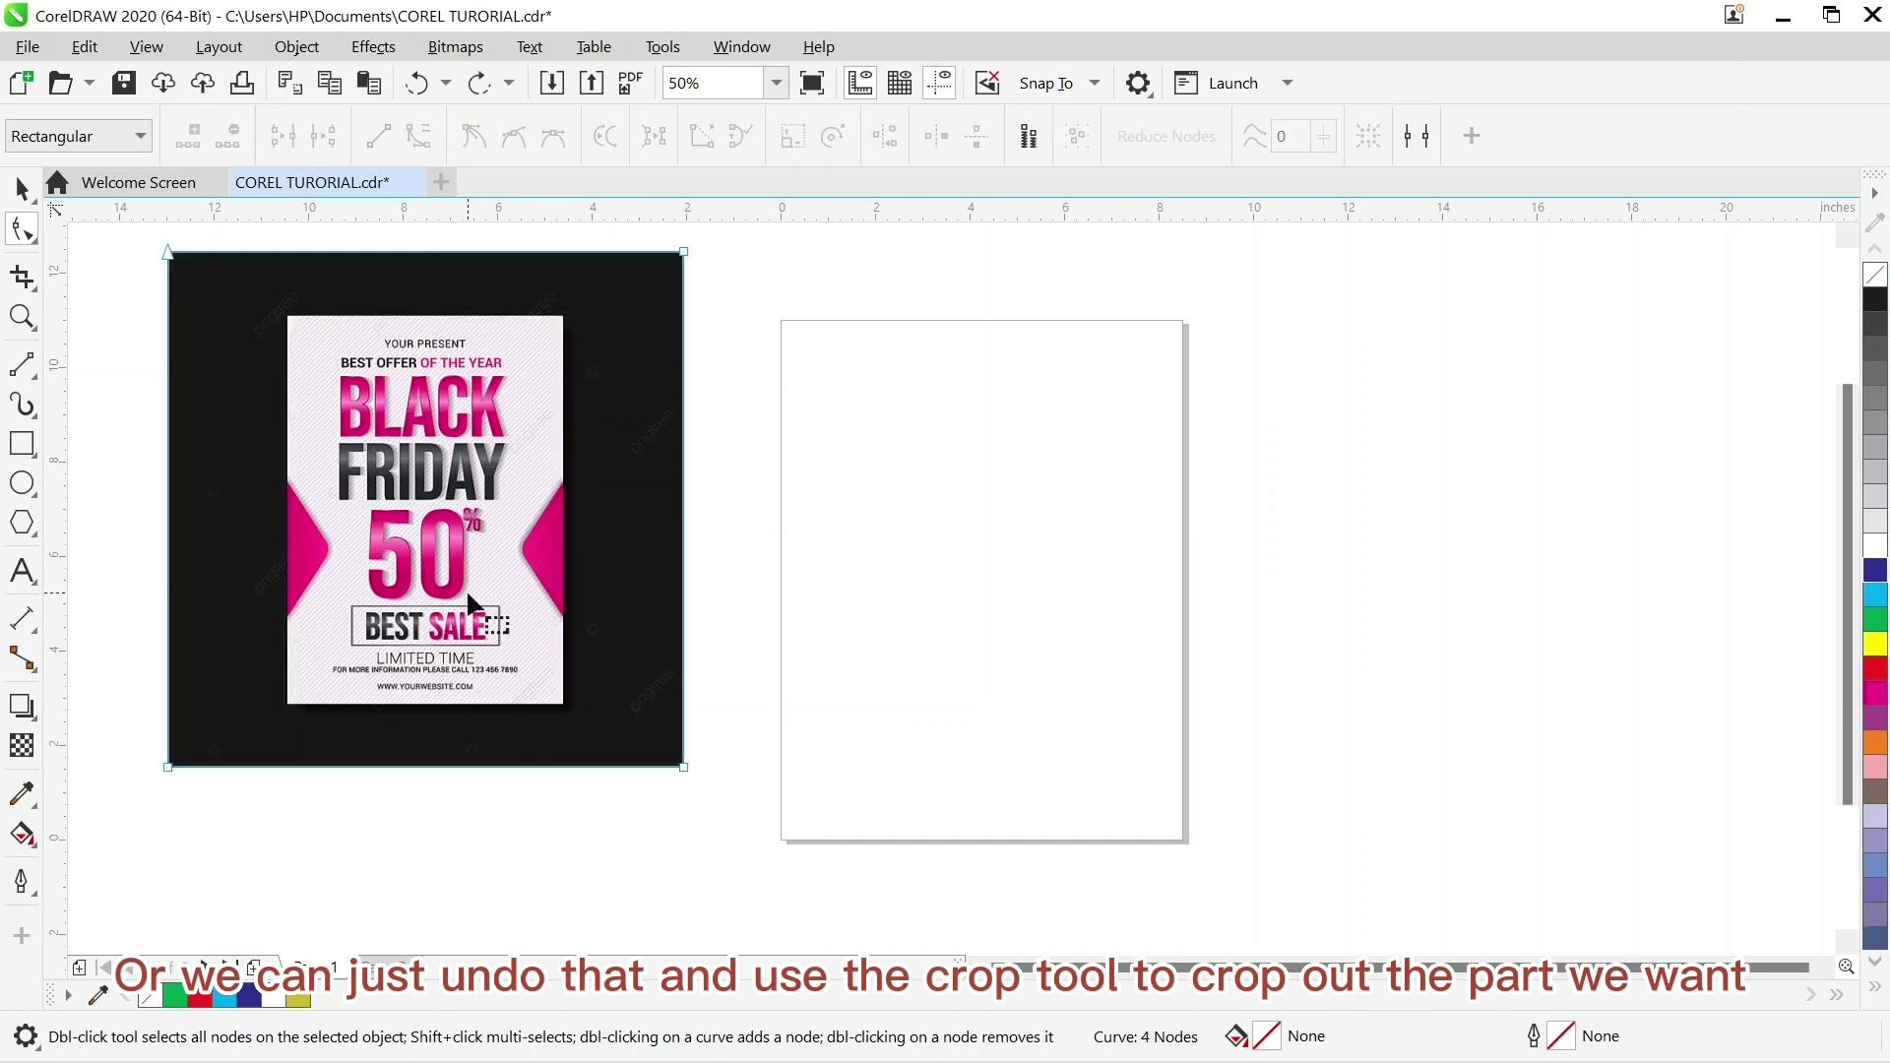
left_click(23, 279)
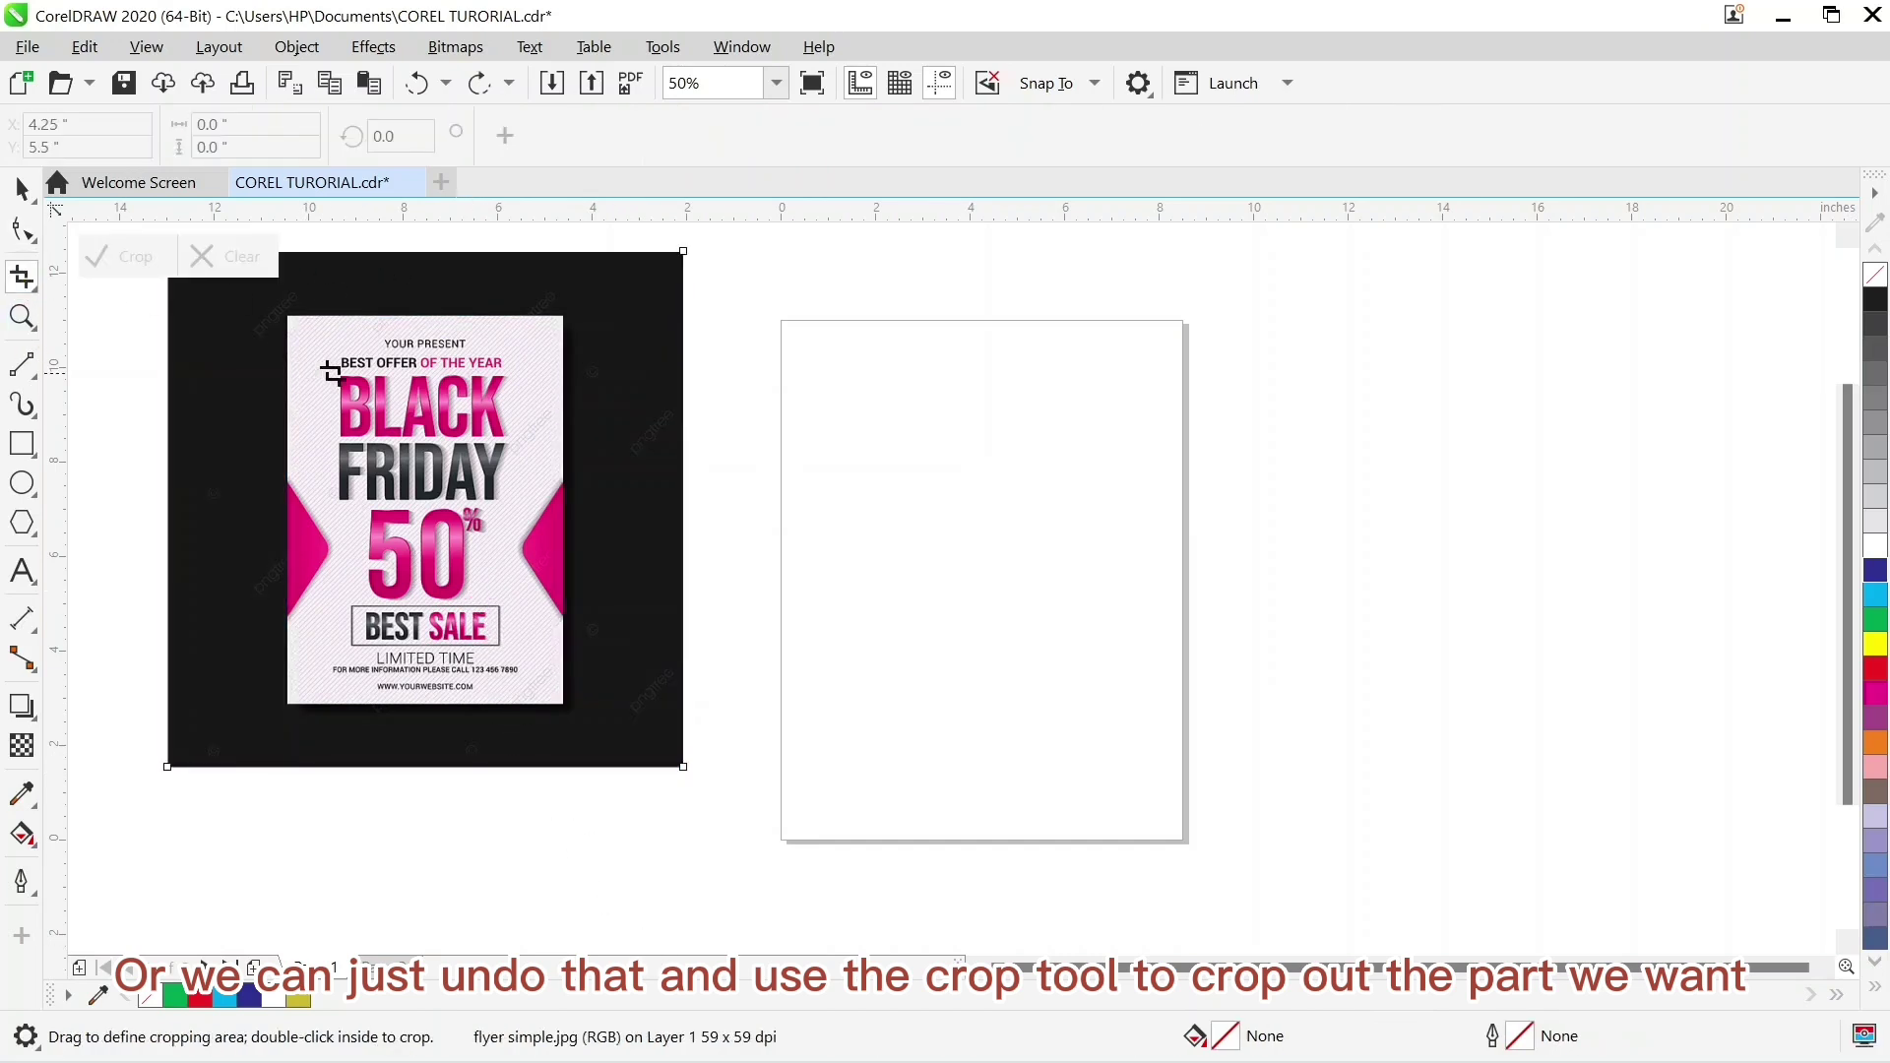
left_click_drag(298, 320, 574, 712)
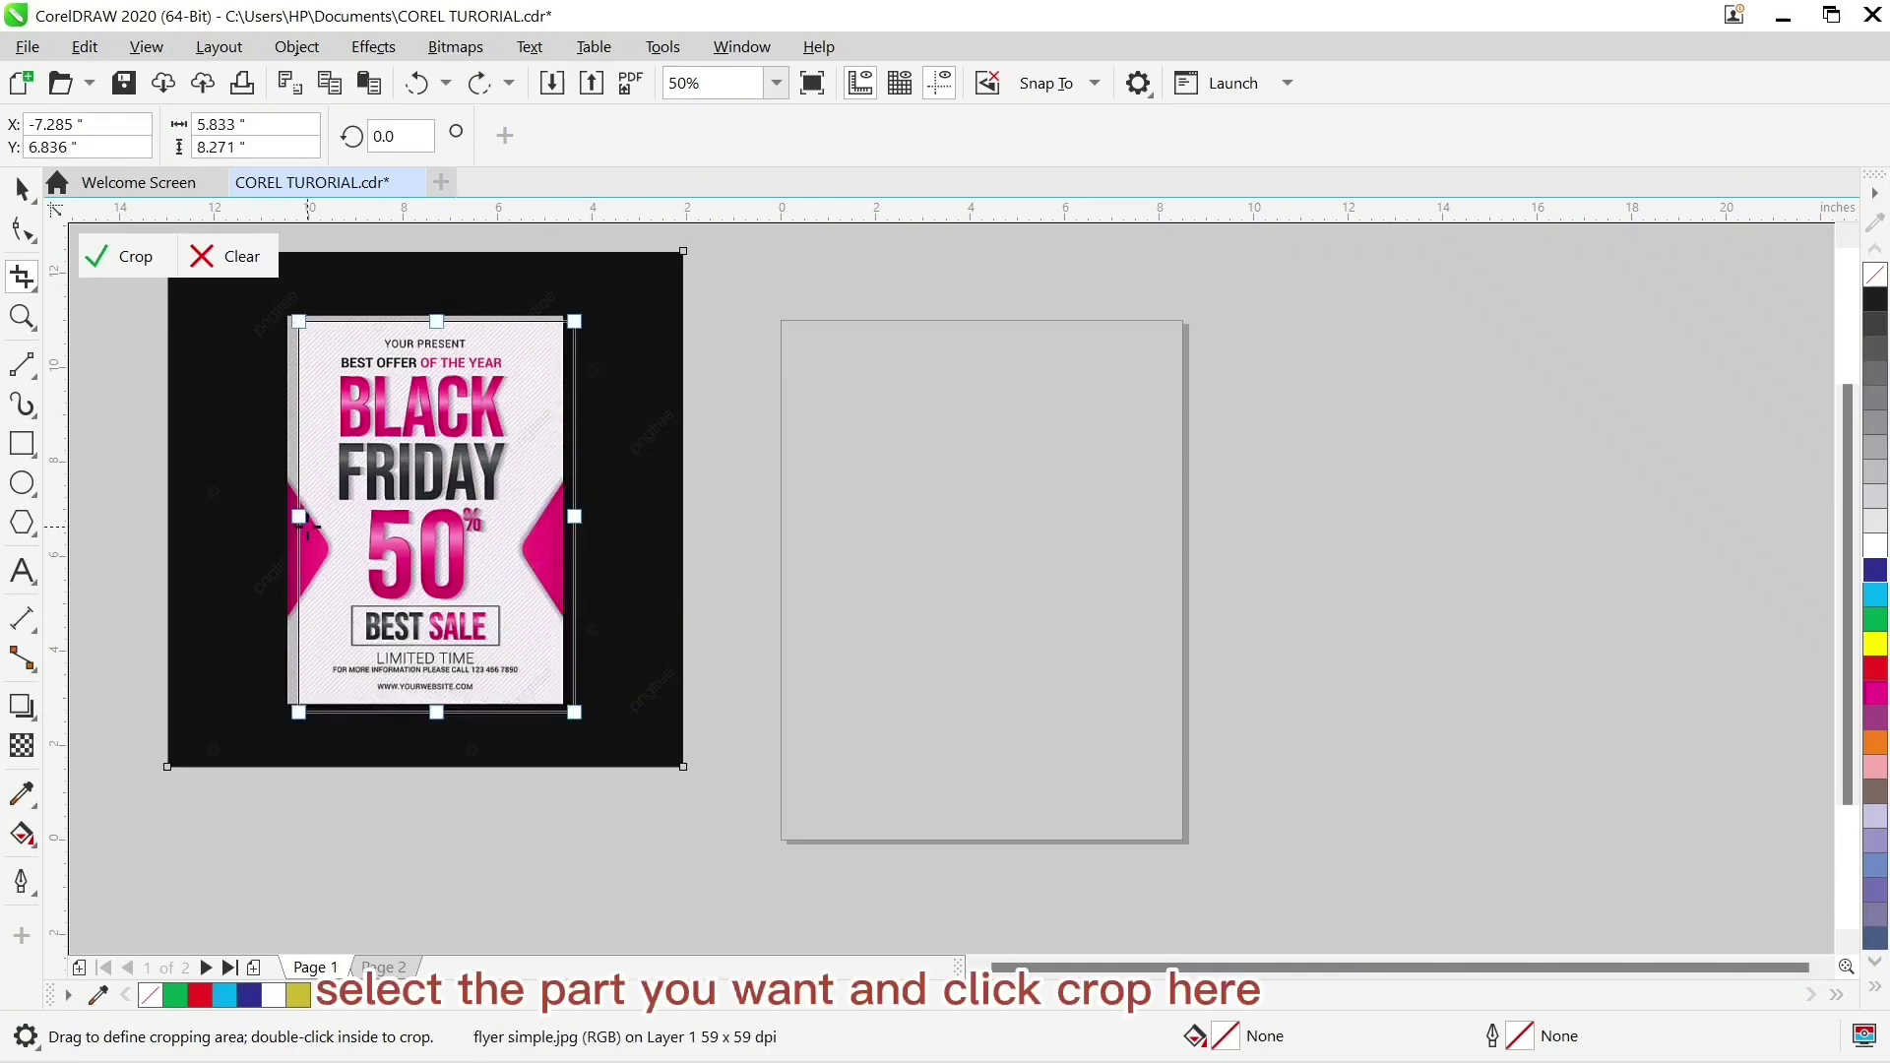
Fit the crop area's left, bottom and right edges to the poster and apply the crop
mouse_move(299, 516)
left_mouse_down()
mouse_move(262, 494)
mouse_move(284, 494)
left_mouse_up()
left_click_drag(429, 711, 443, 704)
left_click_drag(575, 512, 565, 512)
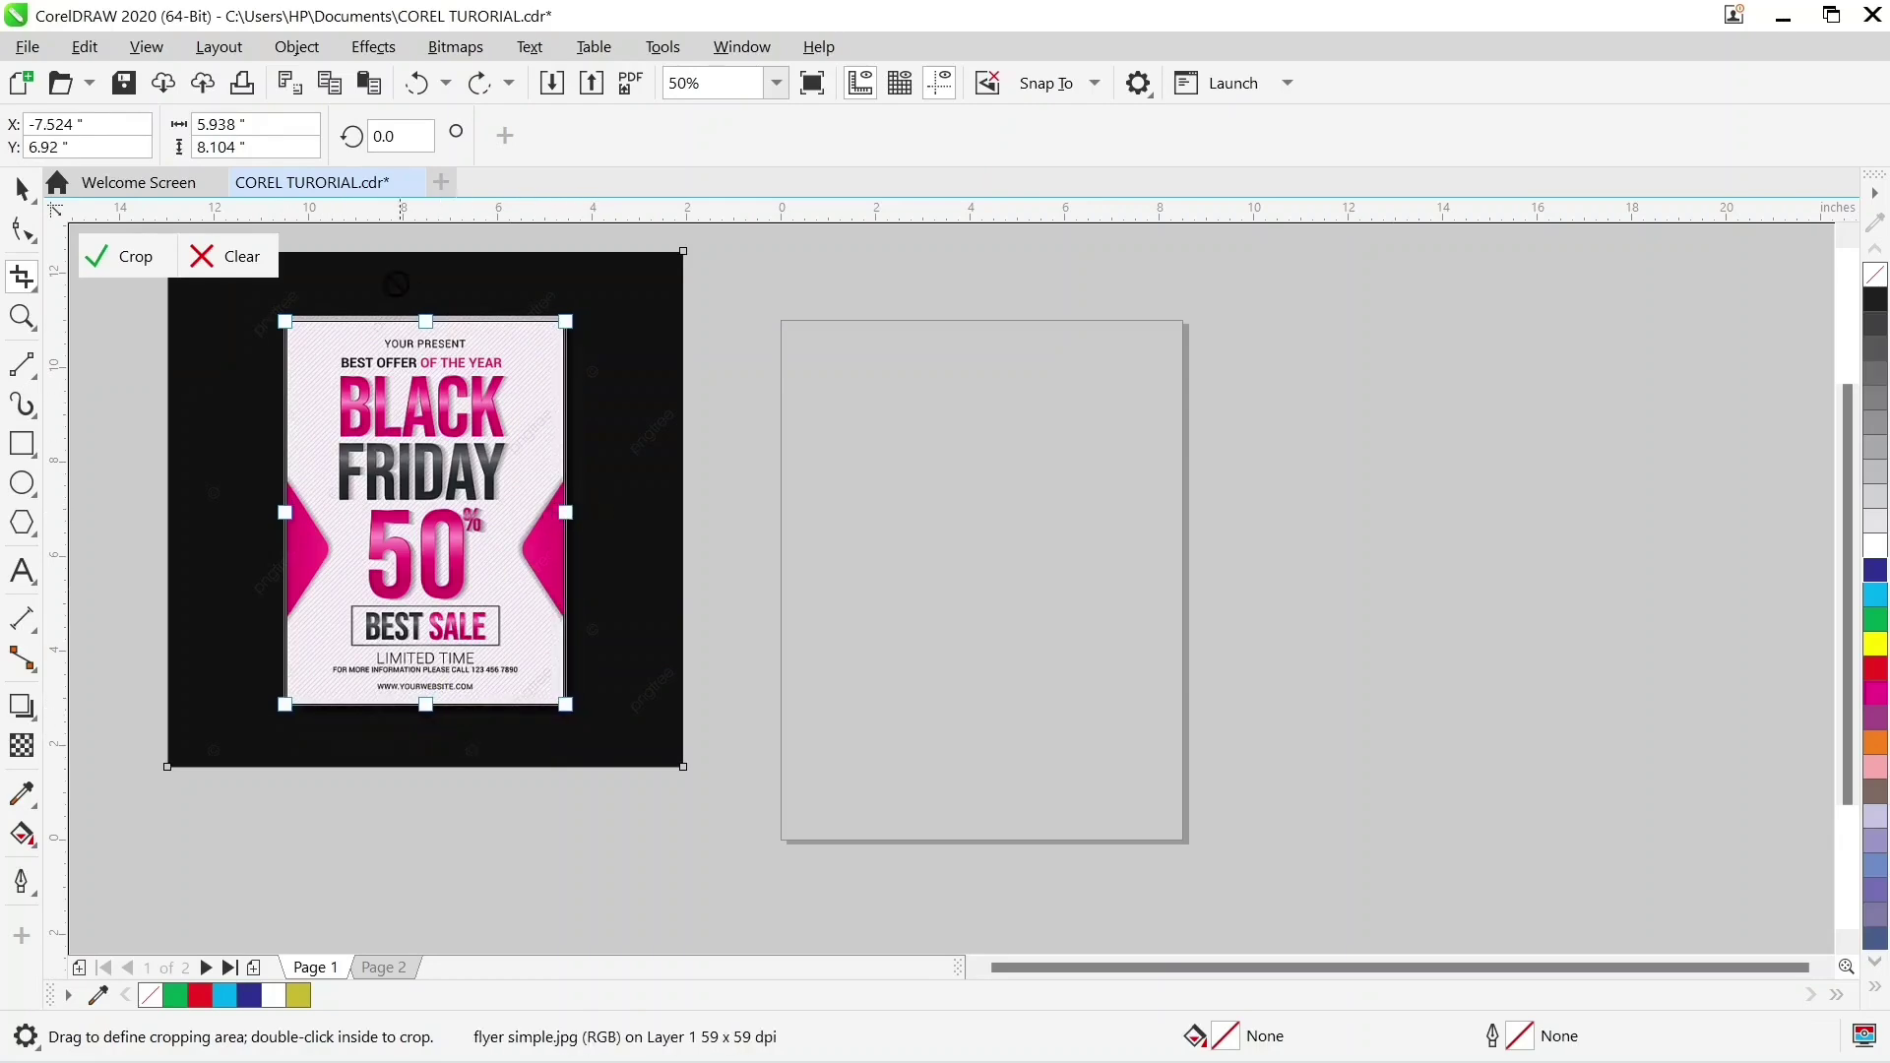
left_click(134, 262)
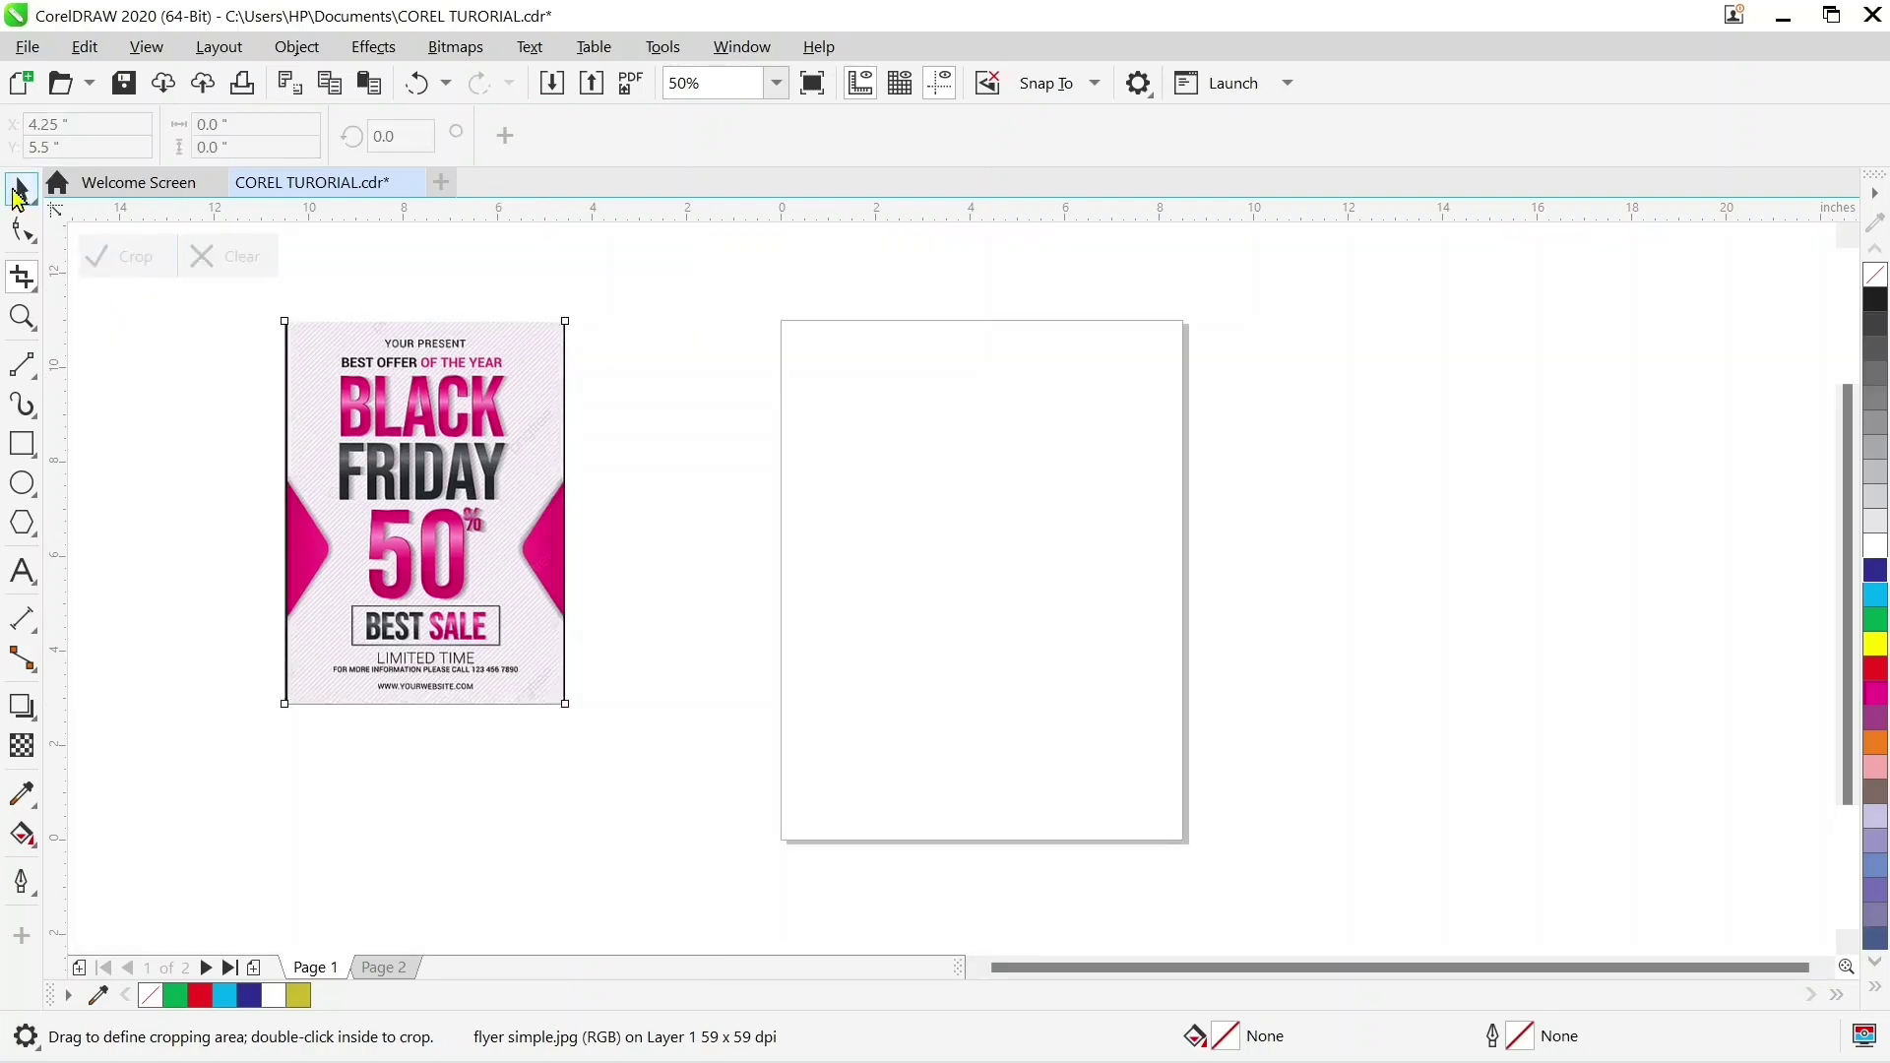